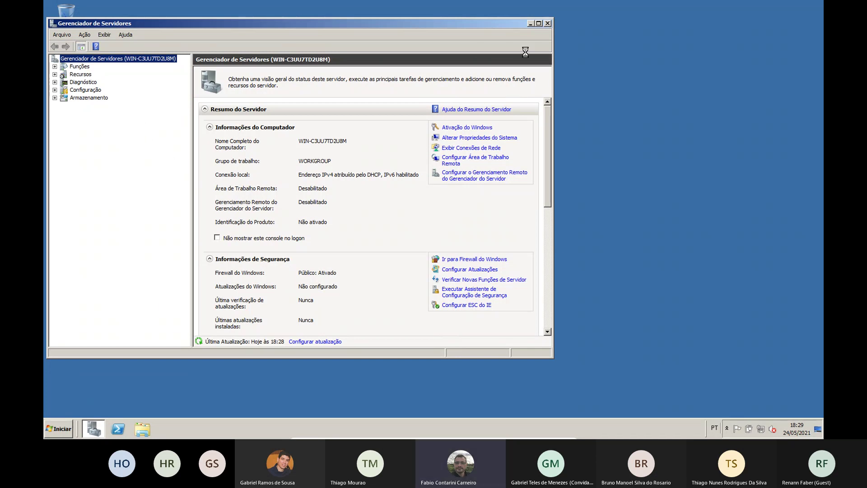
# Minimize Server Manager and launch Gerenciamento do computador from Ferramentas Administrativas
pyautogui.click(92, 430)
pyautogui.click(63, 432)
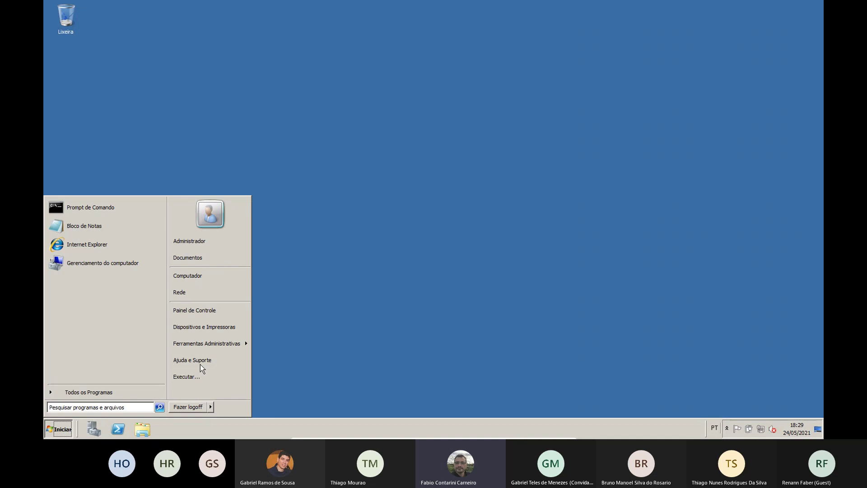
pyautogui.moveTo(214, 347)
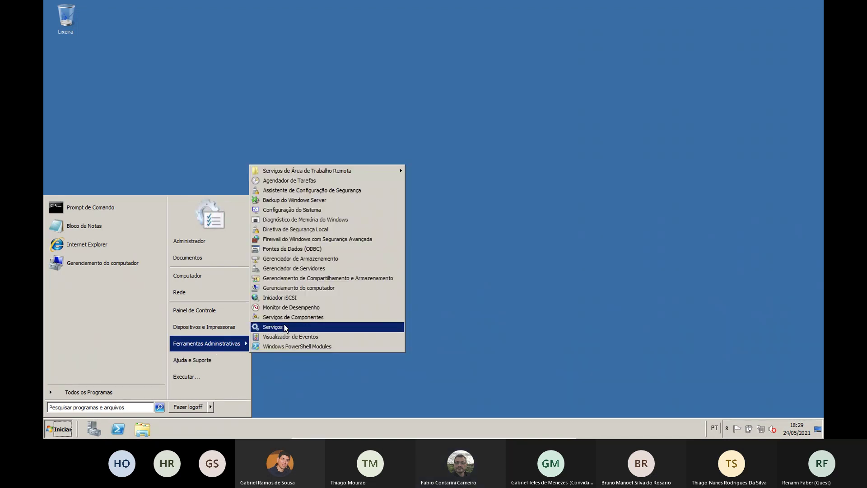
pyautogui.click(298, 288)
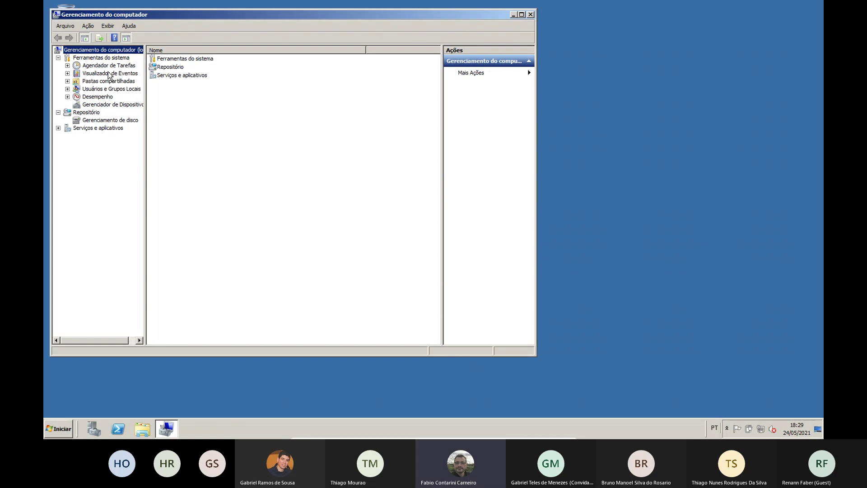
# Browse System Tools, Storage and Services and Applications, ending on the Agendador de Tarefas overview
pyautogui.click(105, 60)
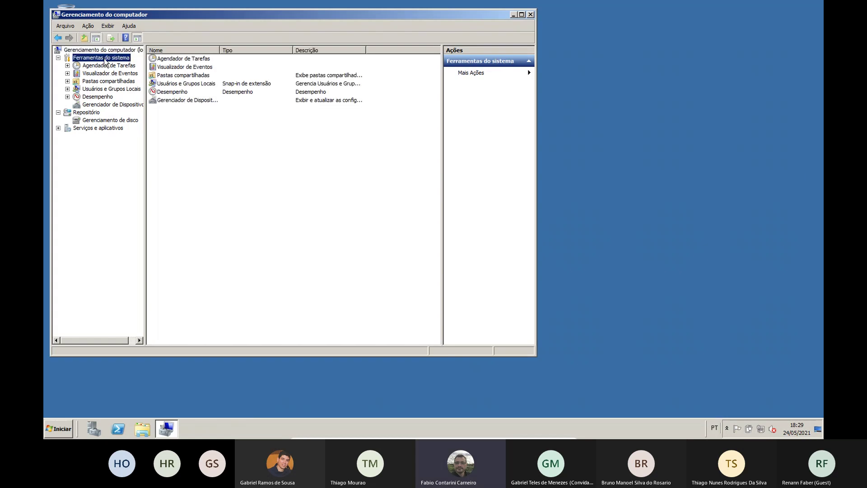
pyautogui.click(88, 113)
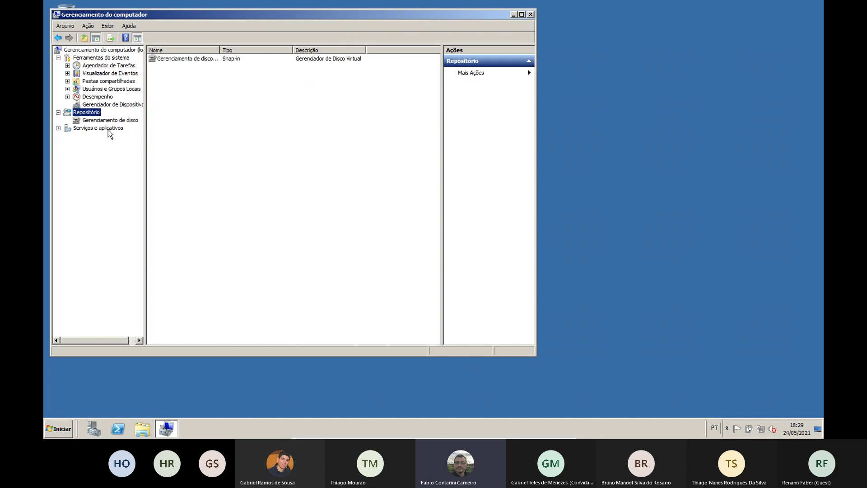
pyautogui.click(110, 129)
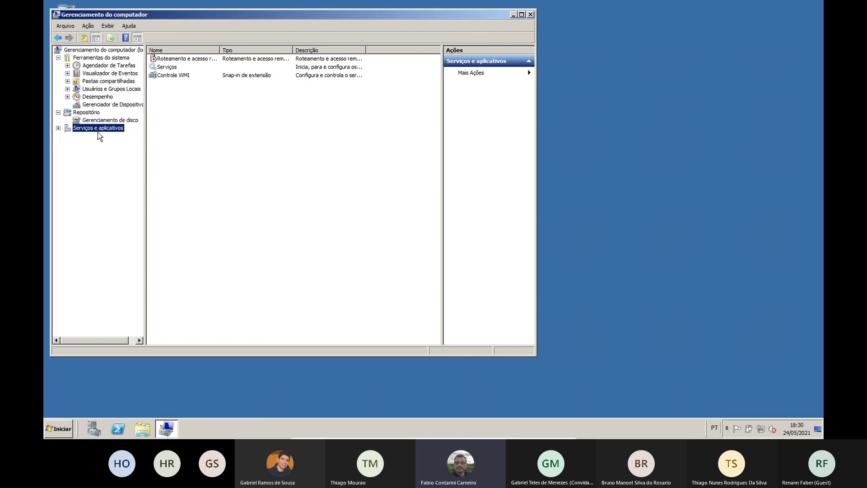
pyautogui.click(98, 60)
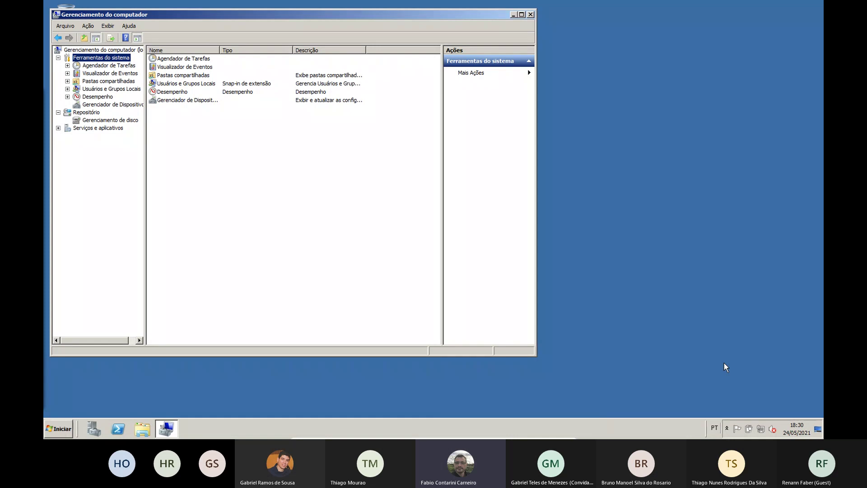
pyautogui.click(121, 66)
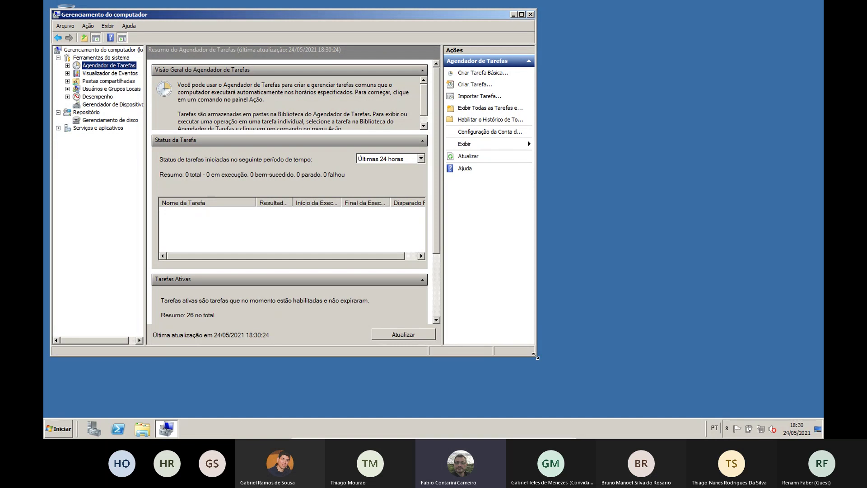
# Enlarge the window and start a basic task named 'Teste', advancing to the trigger choice
pyautogui.moveTo(536, 356); pyautogui.dragTo(552, 382)
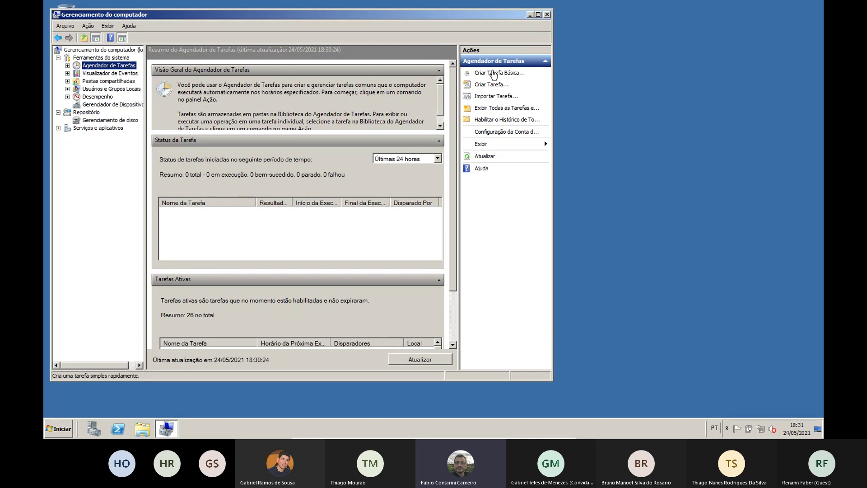
pyautogui.click(506, 75)
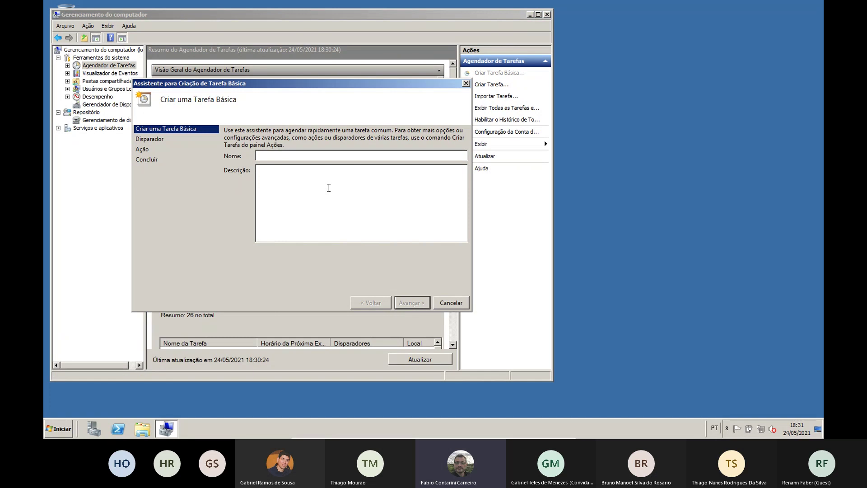
pyautogui.write('Teste')
pyautogui.click(408, 301)
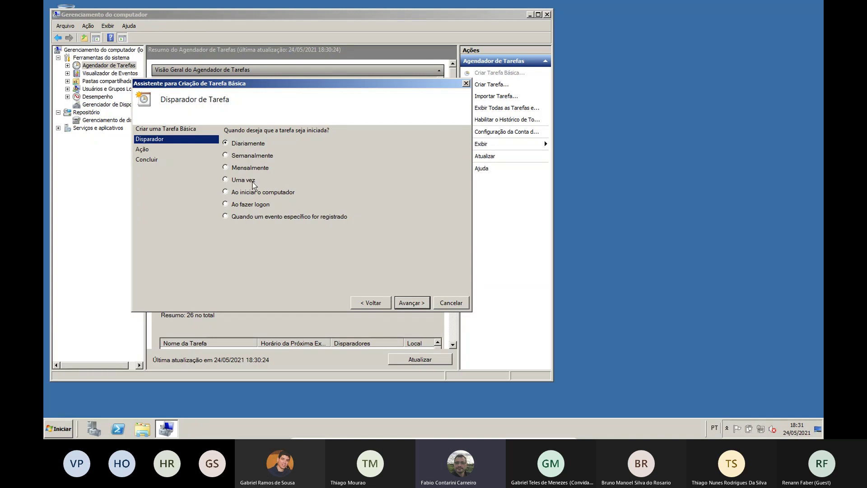
# Schedule the Teste task weekly on Tuesdays (terça) starting at 18:00:00
pyautogui.click(225, 156)
pyautogui.click(402, 303)
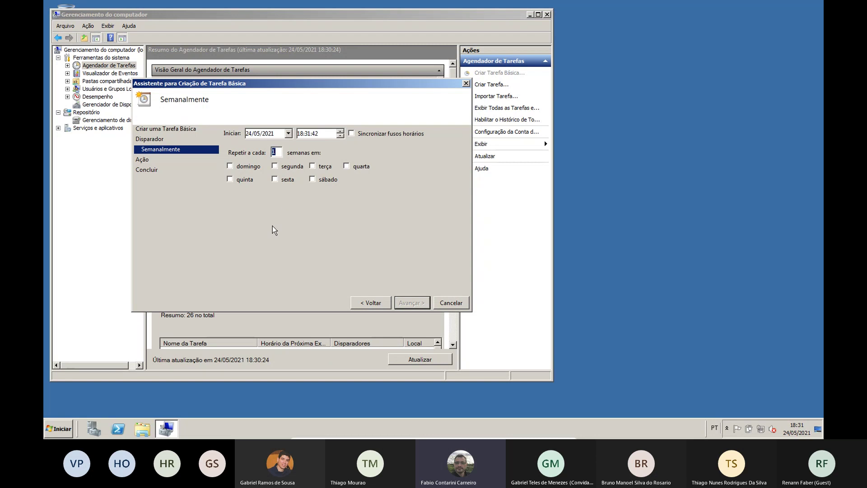
pyautogui.click(312, 165)
pyautogui.click(342, 136)
pyautogui.write('00')
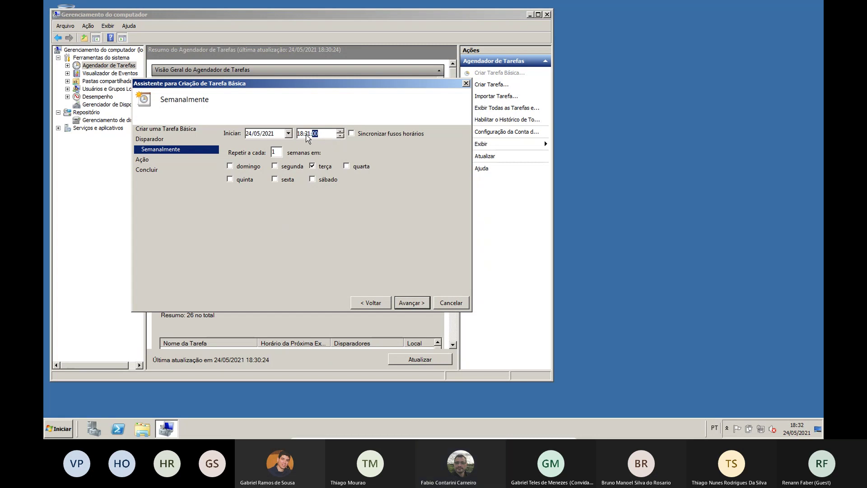
pyautogui.click(308, 134)
pyautogui.write('00')
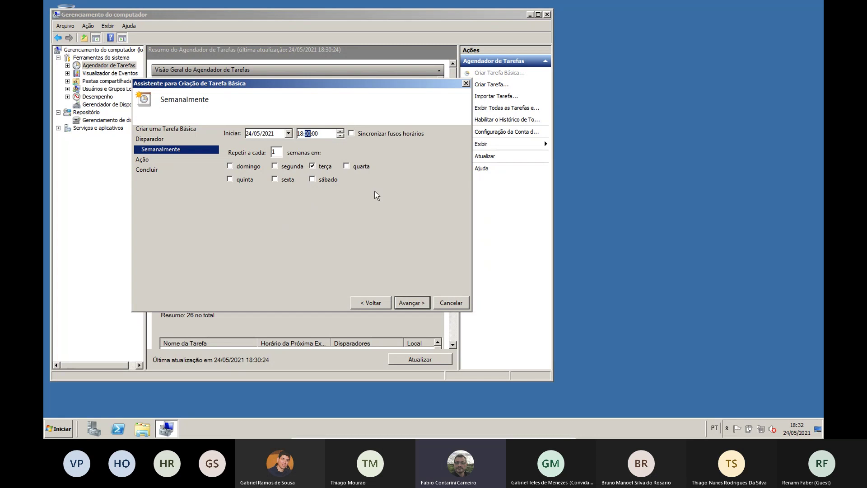
pyautogui.click(416, 303)
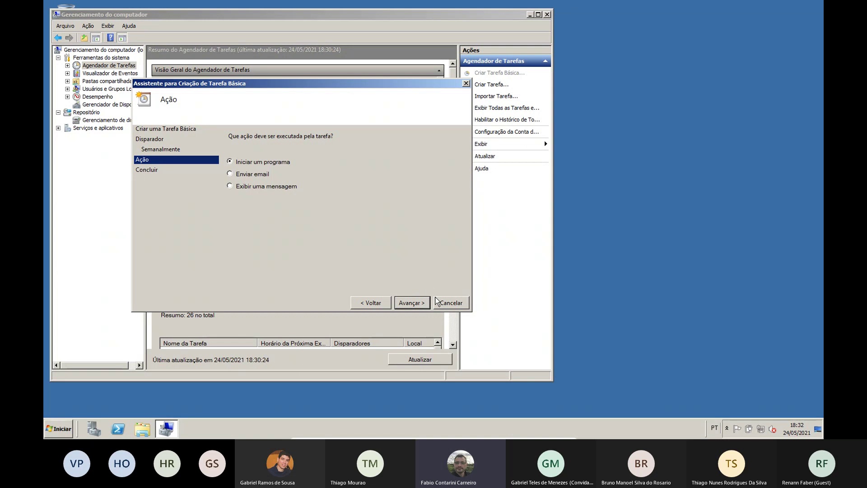
# Set the action to start the program notepad and finish the wizard
pyautogui.click(408, 303)
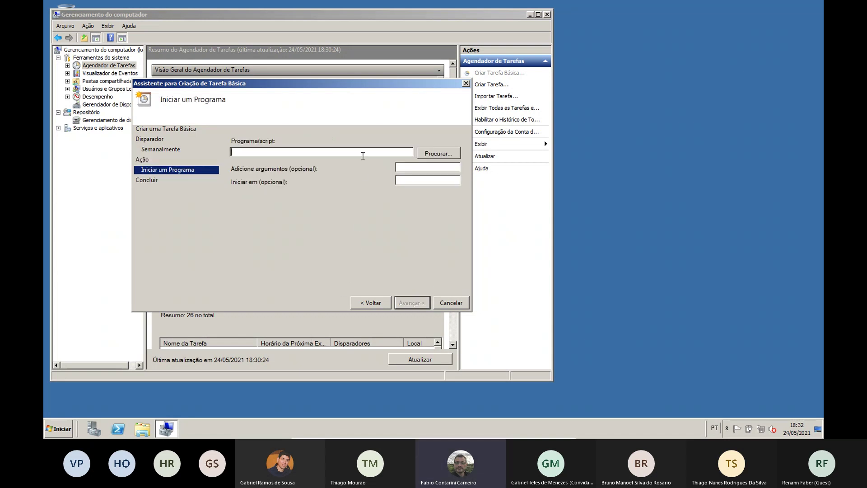
pyautogui.write('note')
pyautogui.write('pad')
pyautogui.click(409, 302)
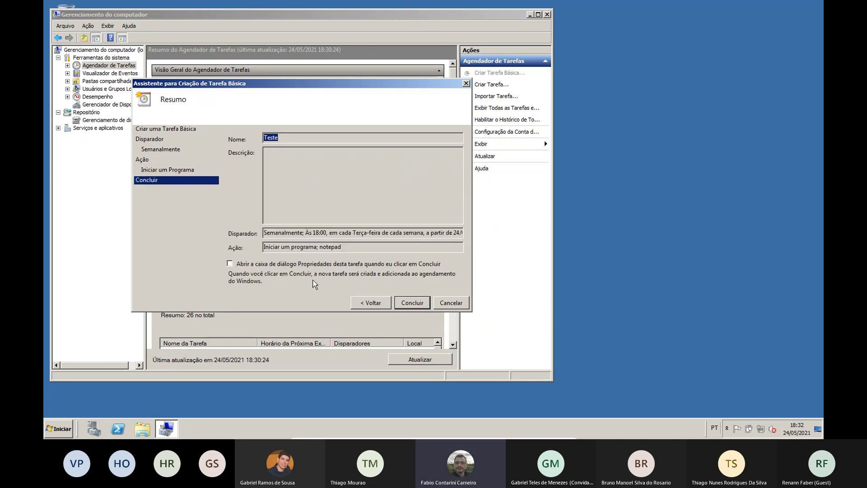
pyautogui.click(414, 303)
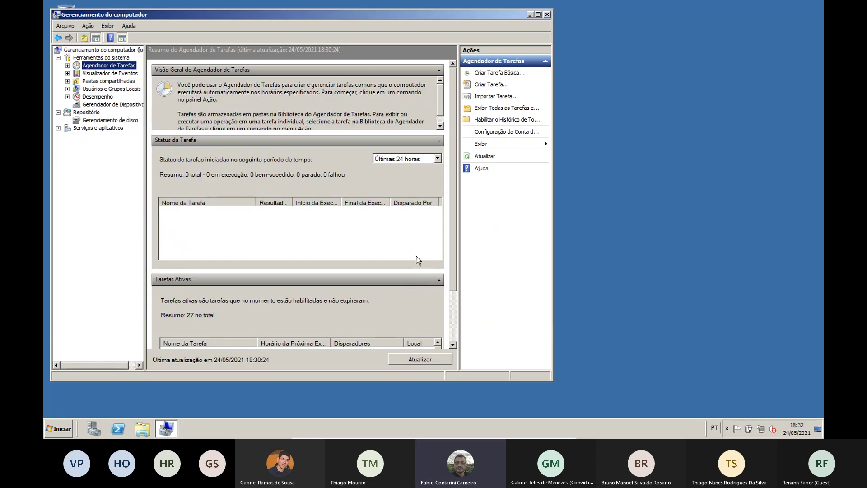
# Locate the Teste task in the task library and review its triggers, actions and conditions
pyautogui.click(451, 221)
pyautogui.moveTo(451, 221); pyautogui.dragTo(455, 276)
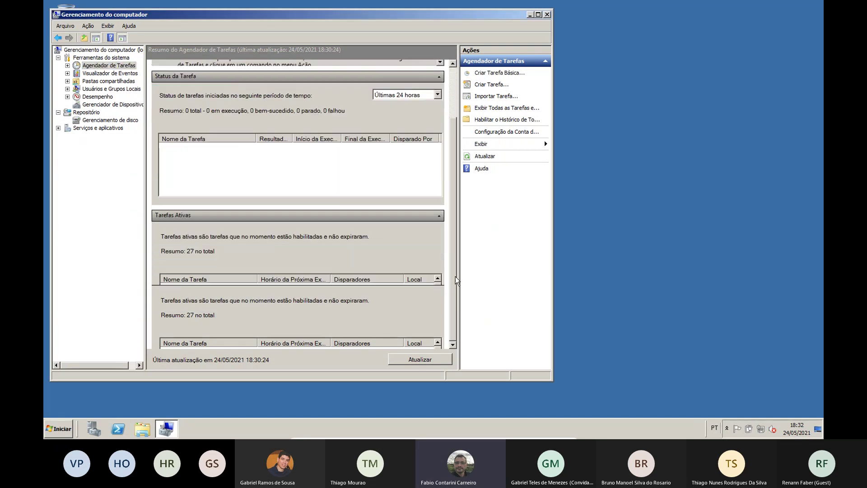
pyautogui.scroll(-2, 380, 289)
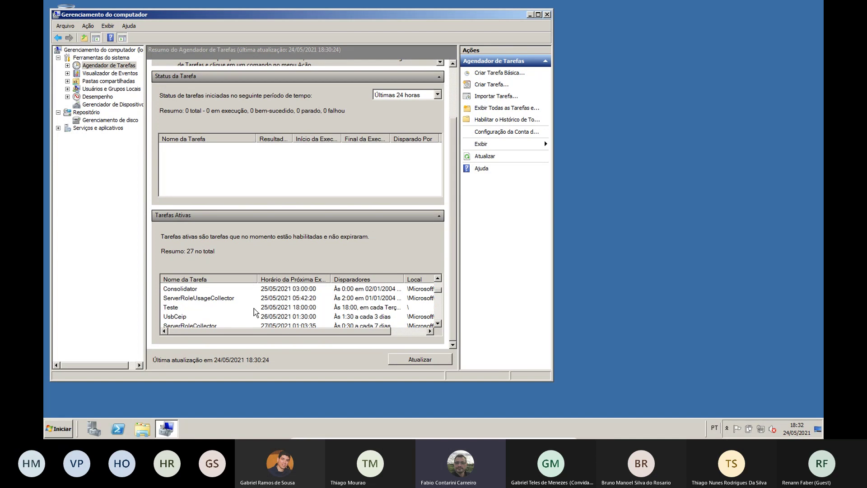
pyautogui.click(184, 310)
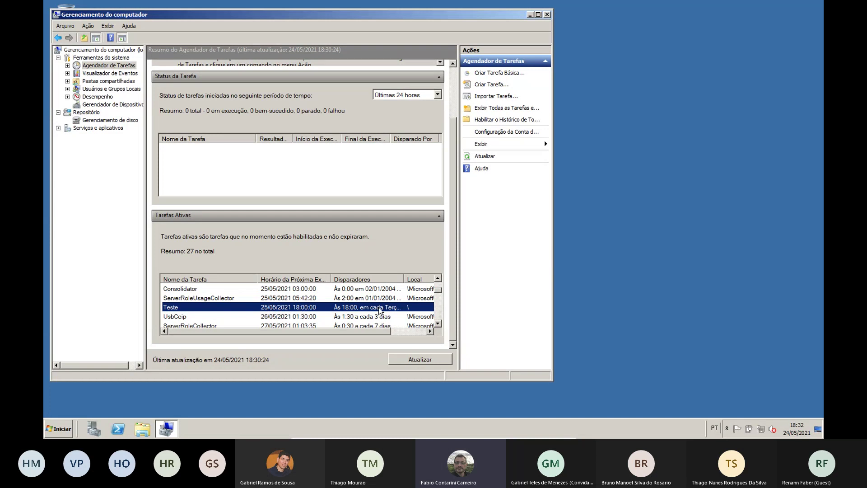
pyautogui.moveTo(373, 332); pyautogui.dragTo(353, 334)
pyautogui.doubleClick(183, 308)
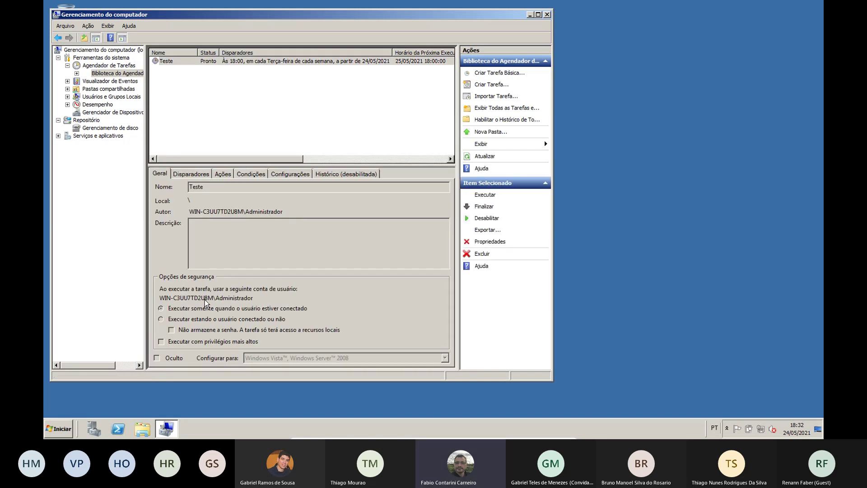
pyautogui.click(192, 175)
pyautogui.click(227, 174)
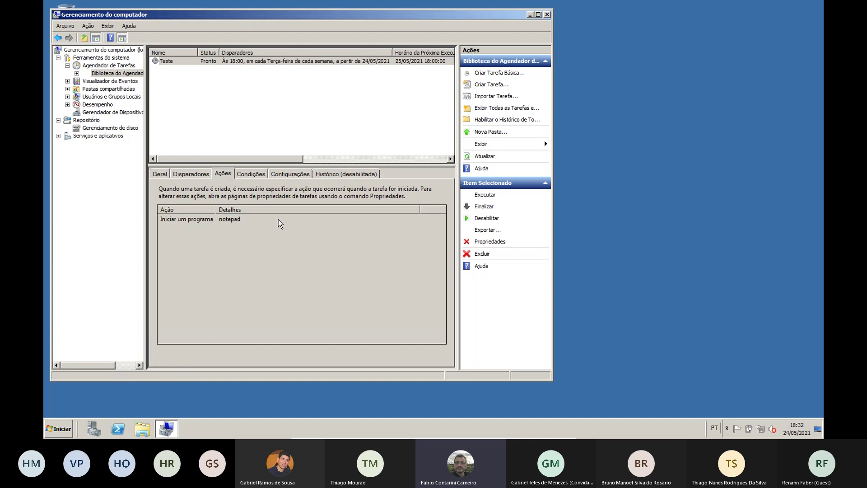
pyautogui.click(259, 174)
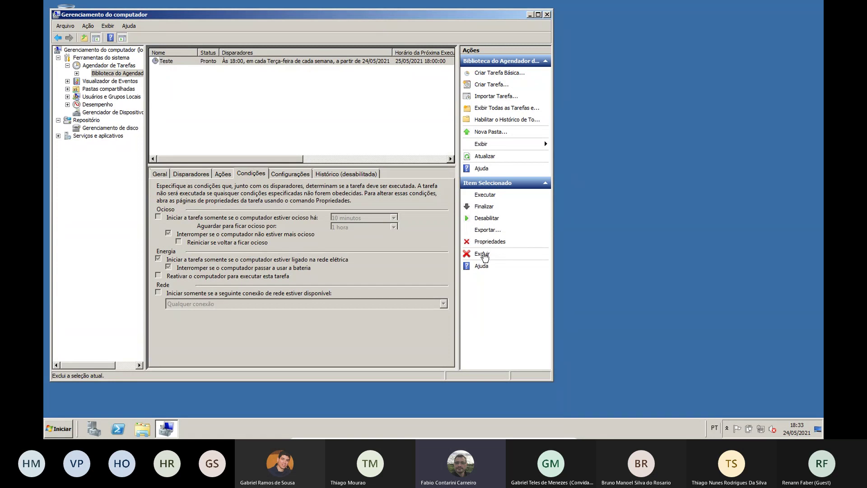
# Delete the Teste task, confirming with Sim, then show the Visualizador de Eventos overview
pyautogui.click(483, 255)
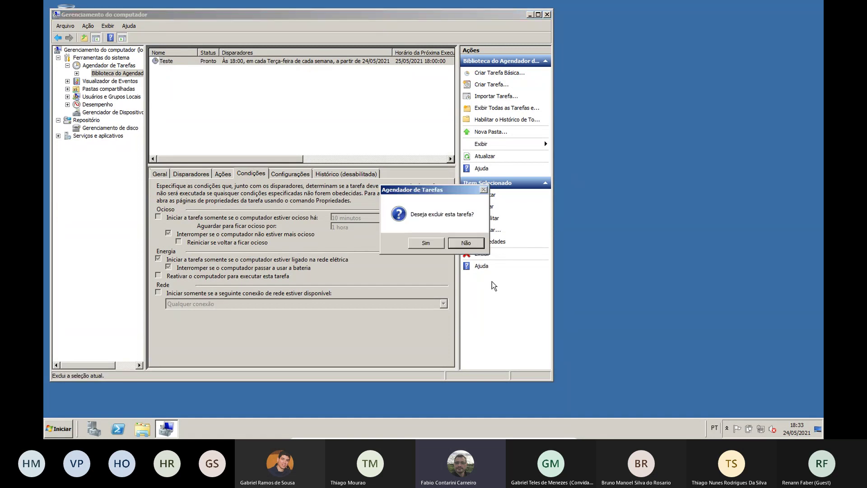
pyautogui.click(435, 246)
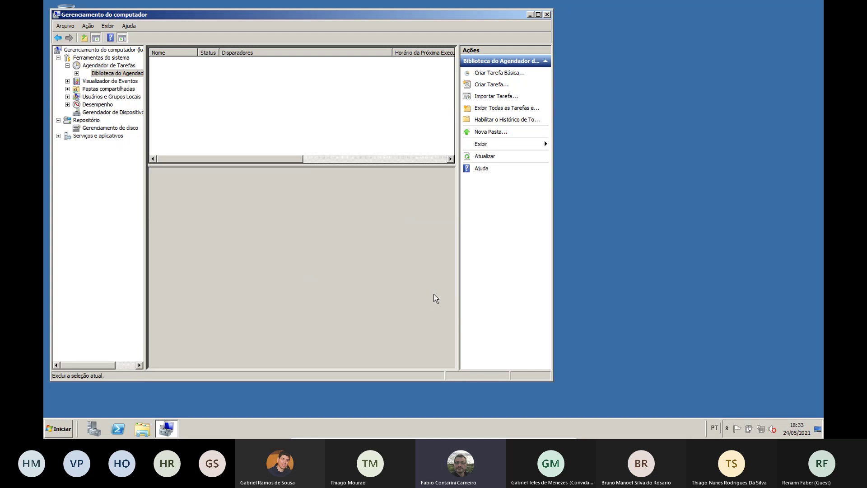
pyautogui.click(122, 82)
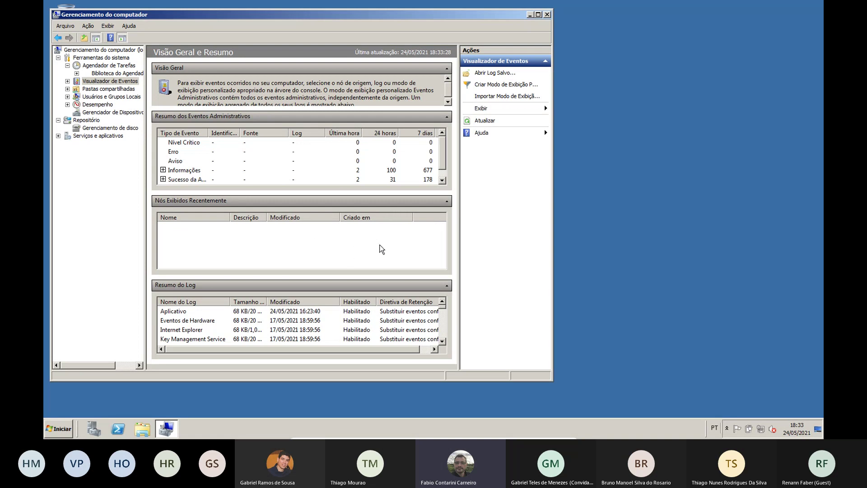
# Stretch the window to full height and open event 4 from Virtual Disk Service under Informações
pyautogui.doubleClick(442, 9)
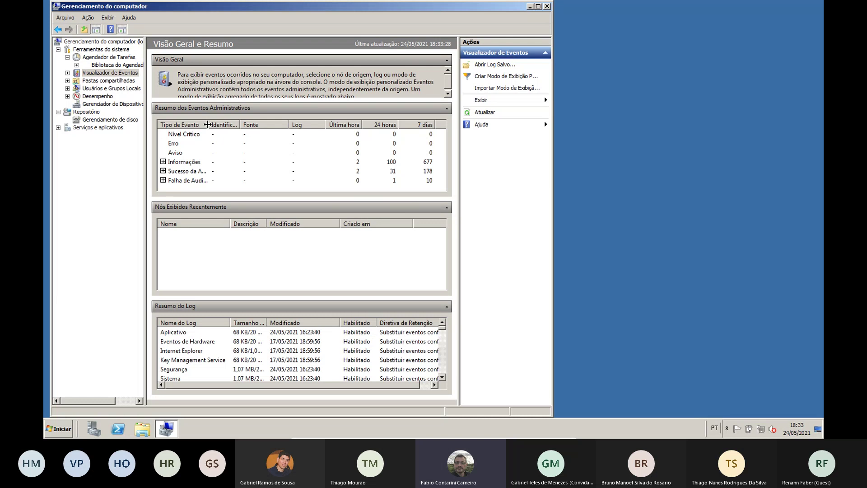
pyautogui.moveTo(208, 124); pyautogui.dragTo(231, 124)
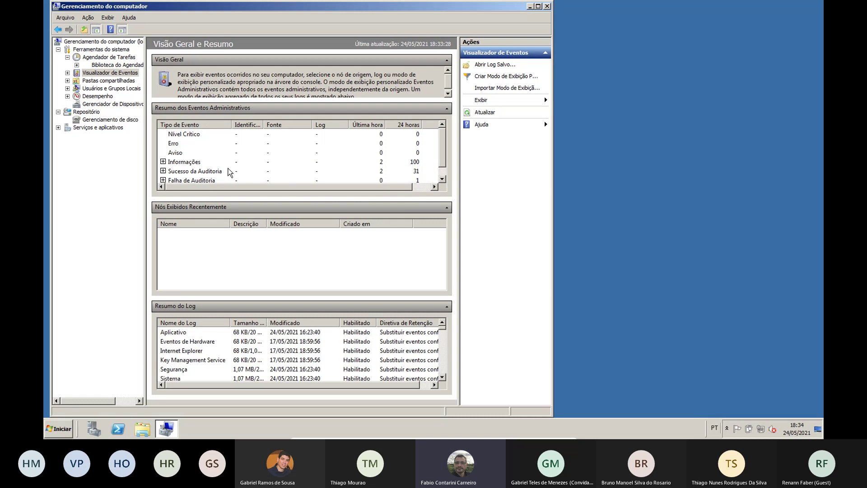
pyautogui.click(163, 162)
pyautogui.scroll(-1, 351, 174)
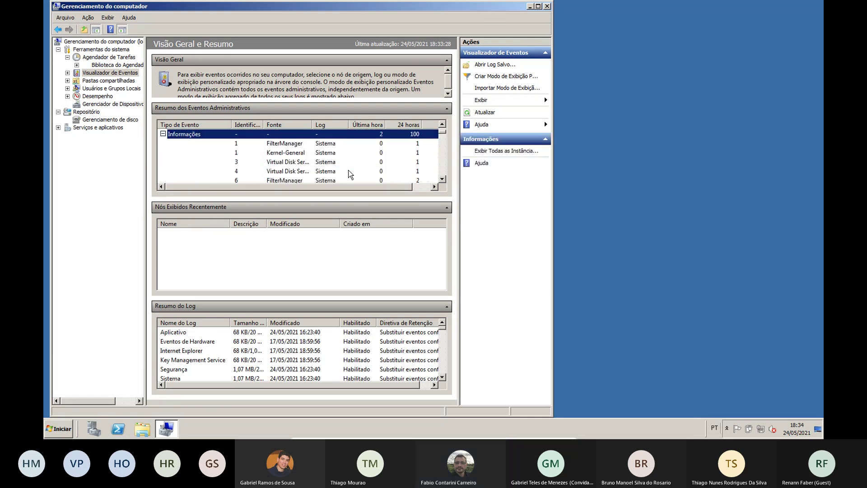
pyautogui.doubleClick(299, 172)
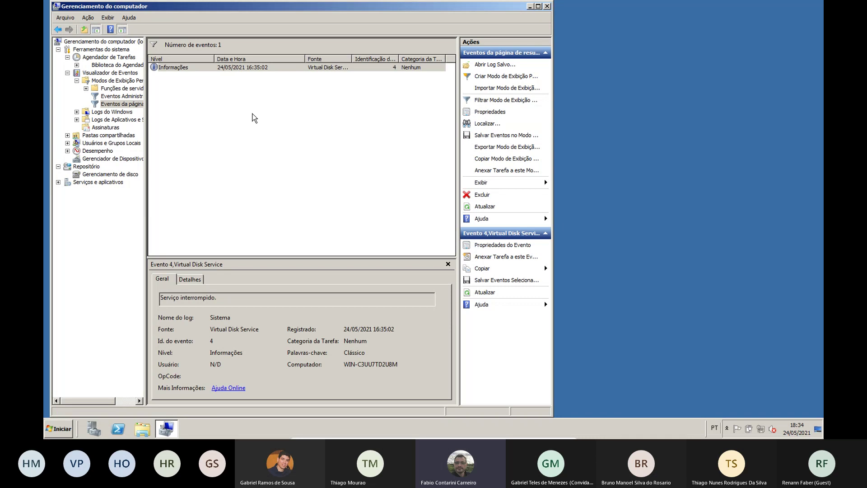
pyautogui.doubleClick(173, 69)
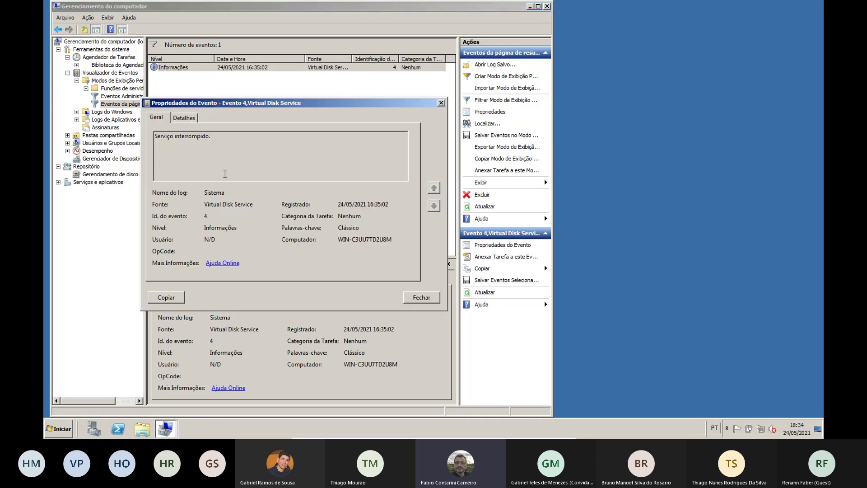
# Close the event properties and switch to the Pastas compartilhadas section
pyautogui.click(442, 102)
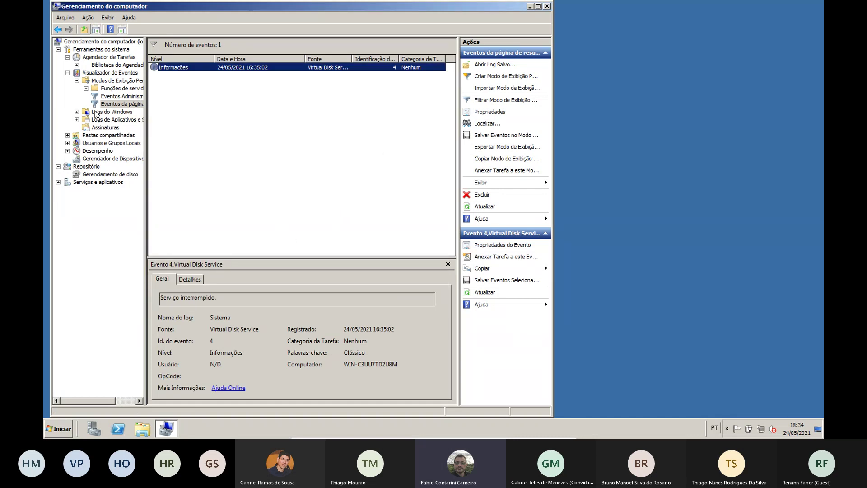
pyautogui.click(68, 73)
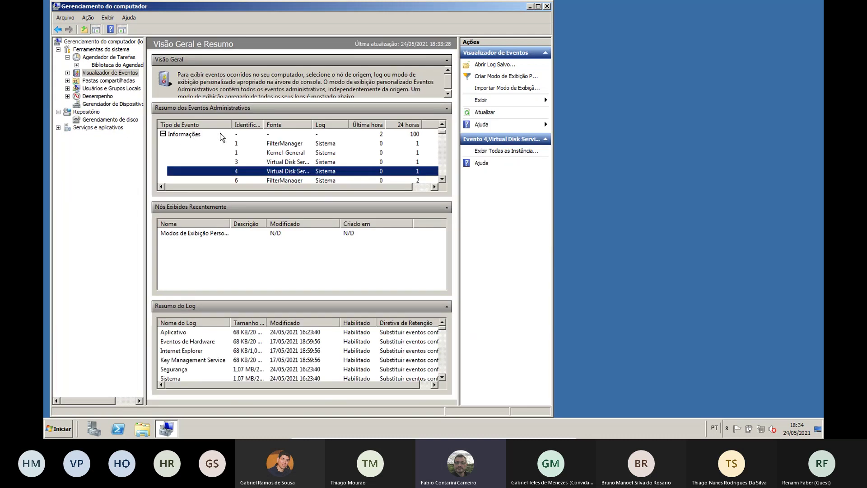
pyautogui.click(128, 81)
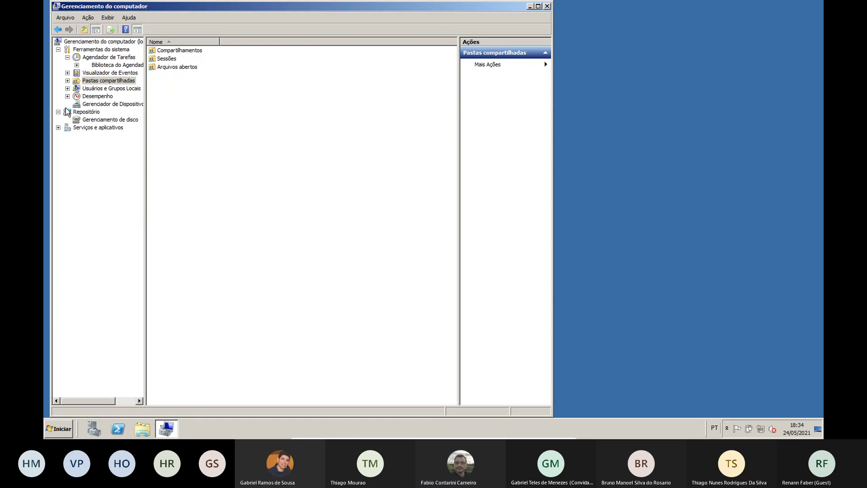
# Expand Usuários e Grupos Locais, view Grupos, then bring up the Usuários folder's context menu
pyautogui.click(107, 89)
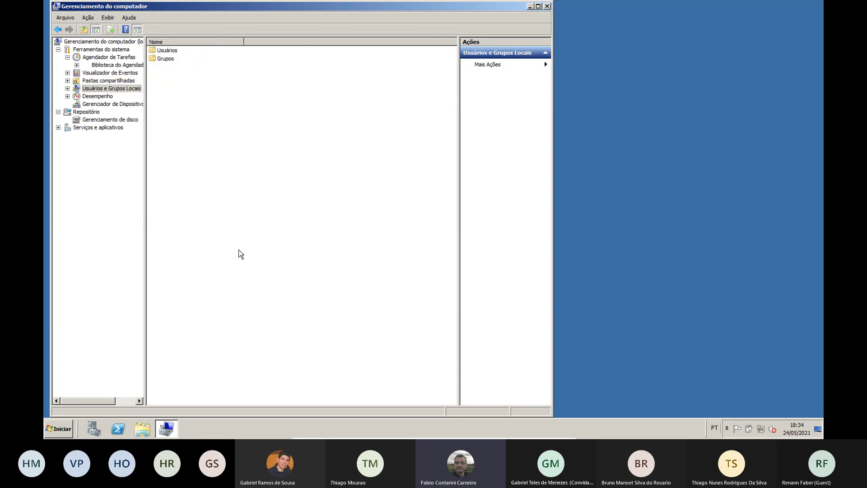
pyautogui.click(67, 88)
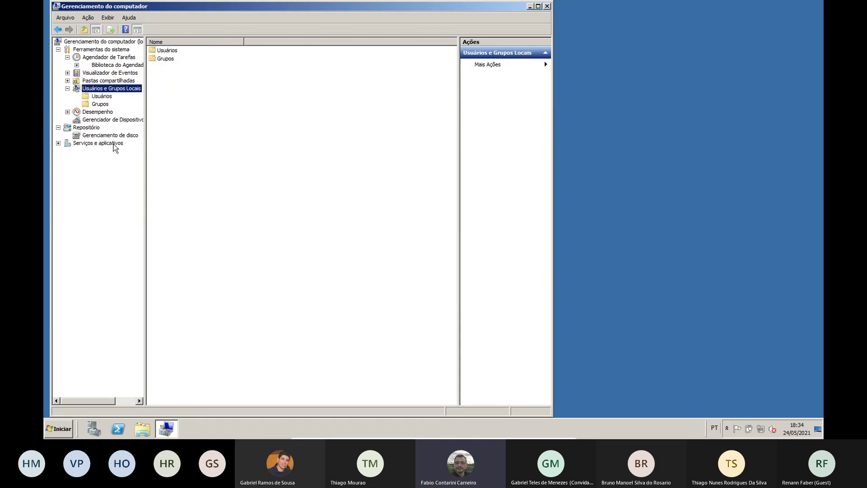
pyautogui.click(105, 96)
pyautogui.click(102, 103)
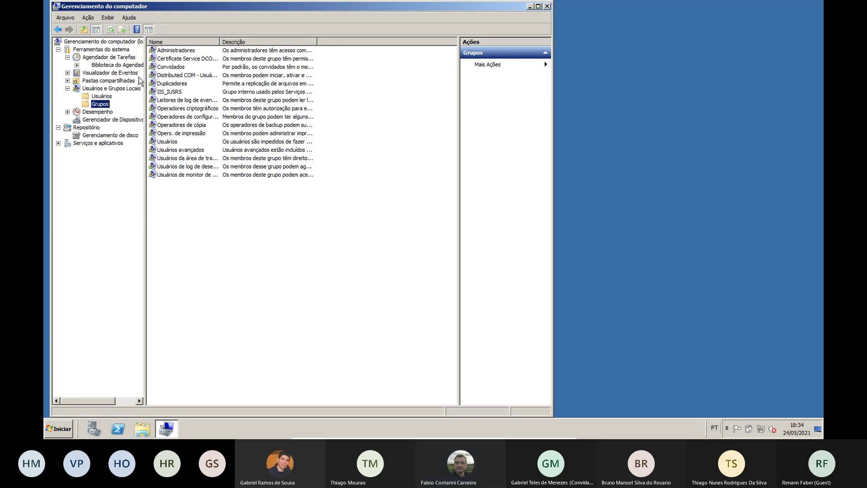
pyautogui.click(97, 97)
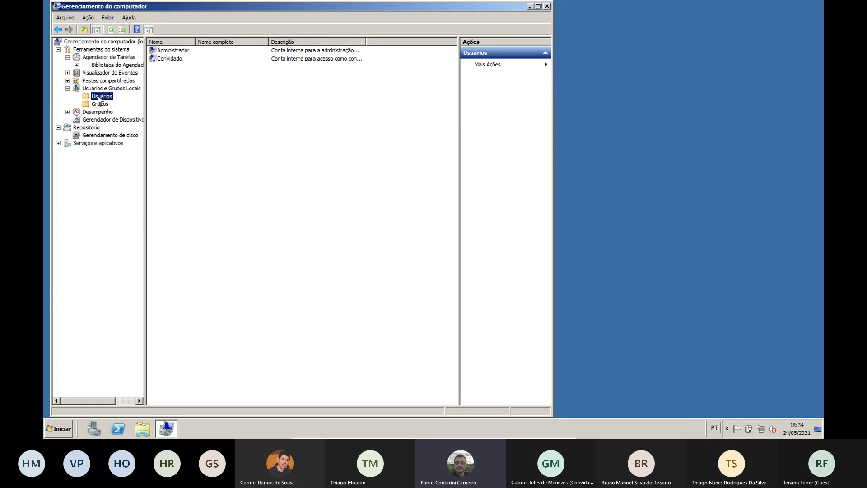
pyautogui.rightClick(99, 97)
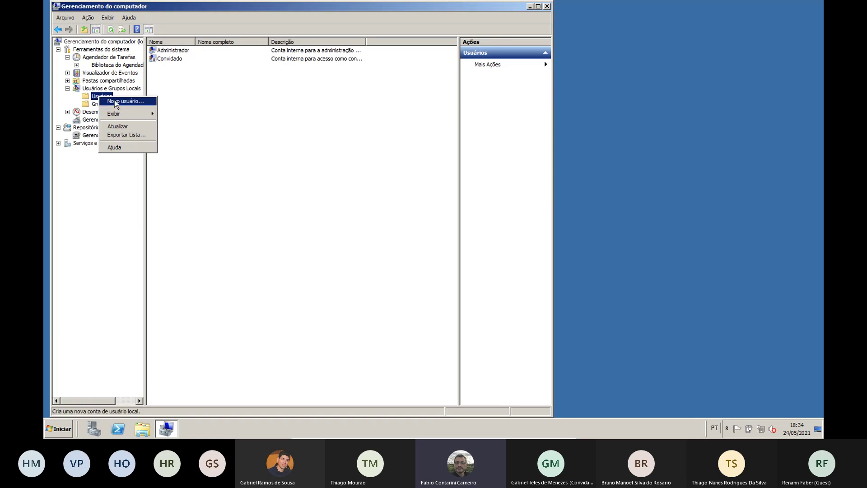
# Fill the new user form: user name teste, full name 'Usuário teste', and a six-character password
pyautogui.click(121, 100)
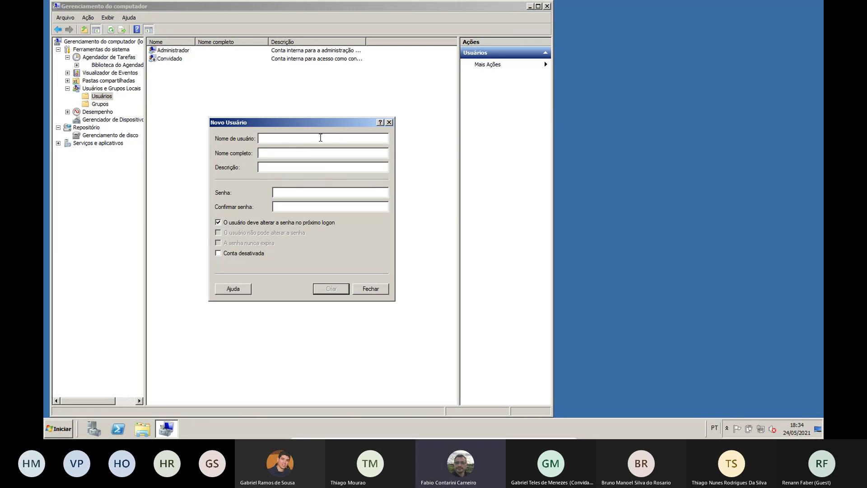
pyautogui.write('Usuário')
pyautogui.press('BackSpace')
pyautogui.press('BackSpace')
pyautogui.press('BackSpace')
pyautogui.press('BackSpace')
pyautogui.press('BackSpace')
pyautogui.press('BackSpace')
pyautogui.press('BackSpace')
pyautogui.write('teste')
pyautogui.click(278, 154)
pyautogui.write('Usuário testes')
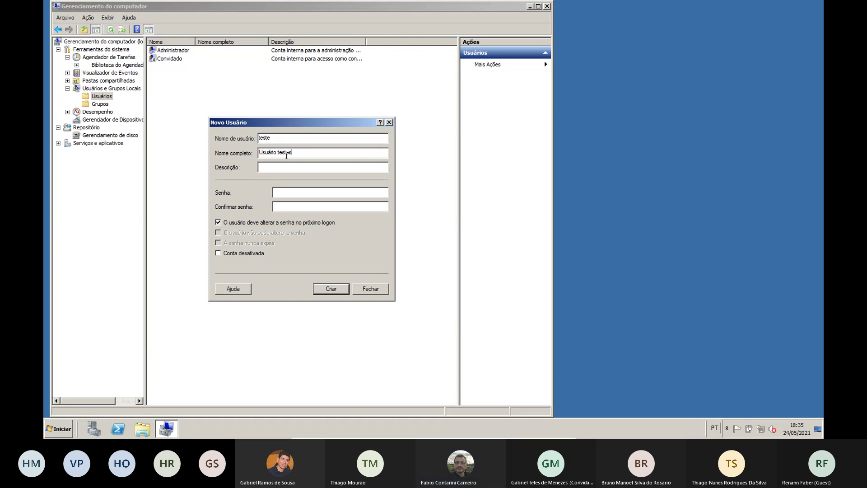
pyautogui.press('BackSpace')
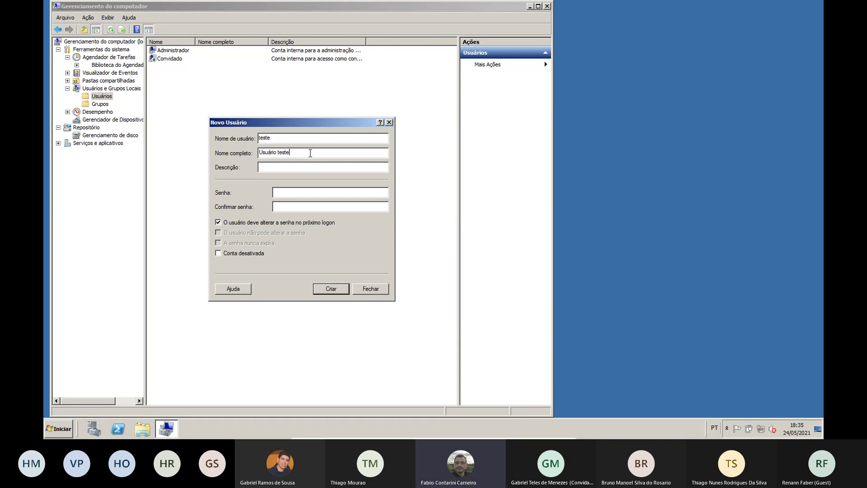
pyautogui.click(316, 195)
pyautogui.write('••••••')
pyautogui.click(315, 206)
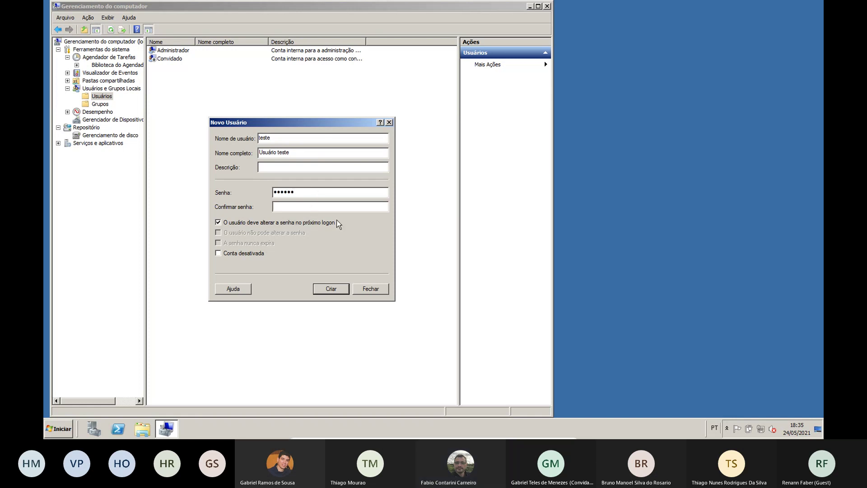
pyautogui.write('••••••')
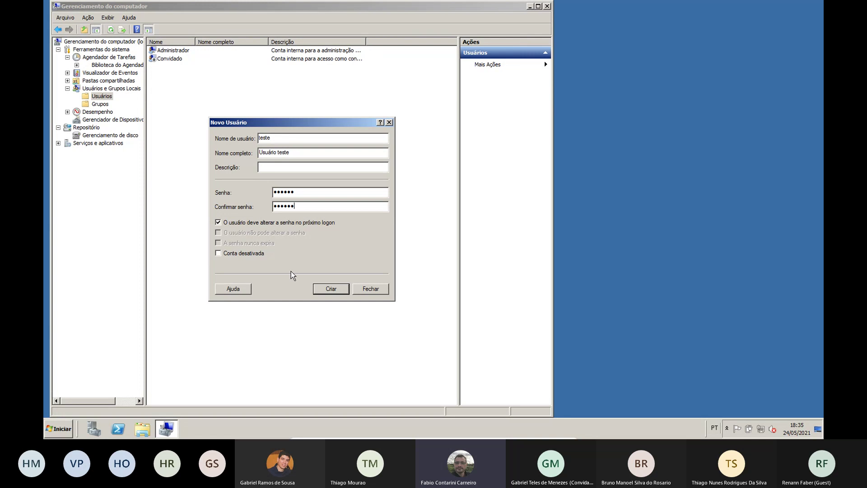
# Dismiss the password policy error and create the user with a longer 16-character password
pyautogui.click(323, 289)
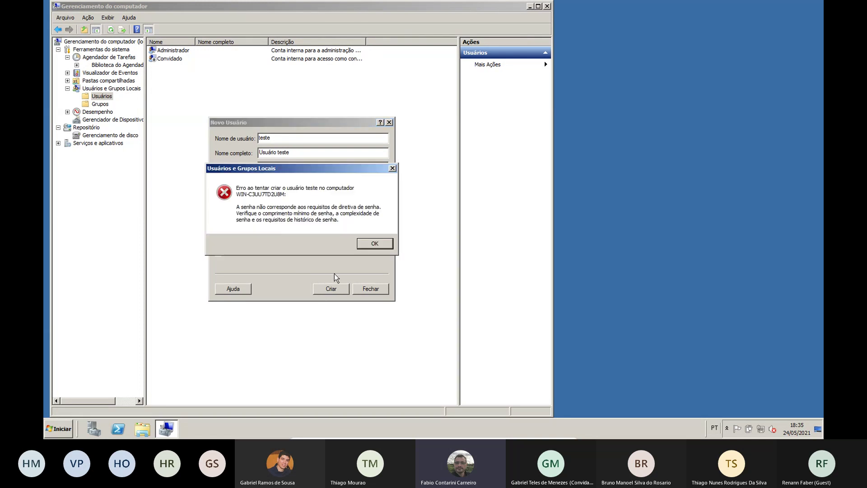
pyautogui.click(373, 244)
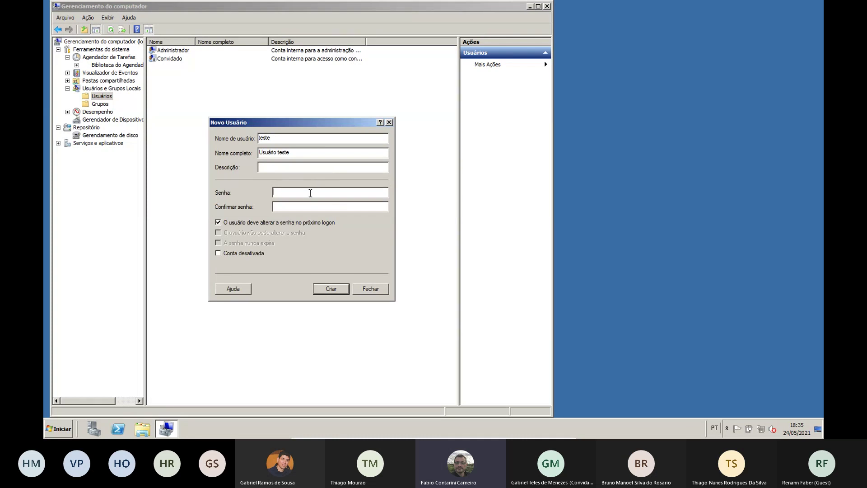
pyautogui.write('123')
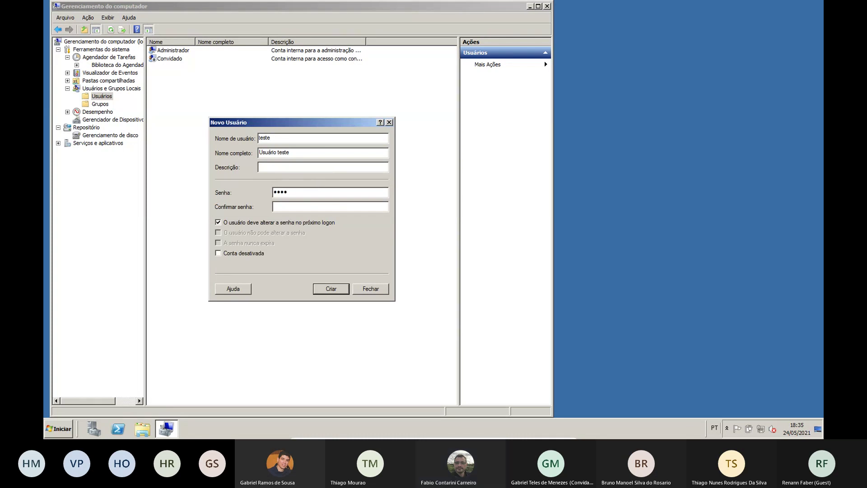
pyautogui.write('4567812345678')
pyautogui.click(329, 291)
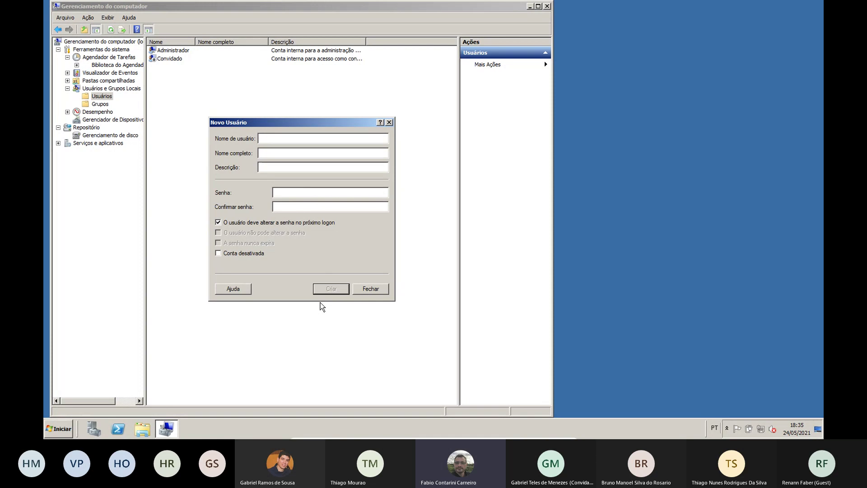
# Close the new-user form and tick Conta desativada in the teste account's properties
pyautogui.click(366, 288)
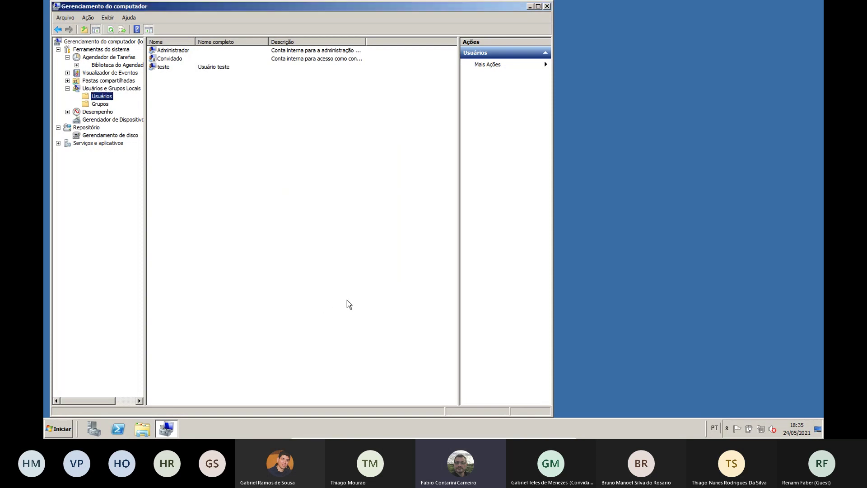
pyautogui.click(164, 68)
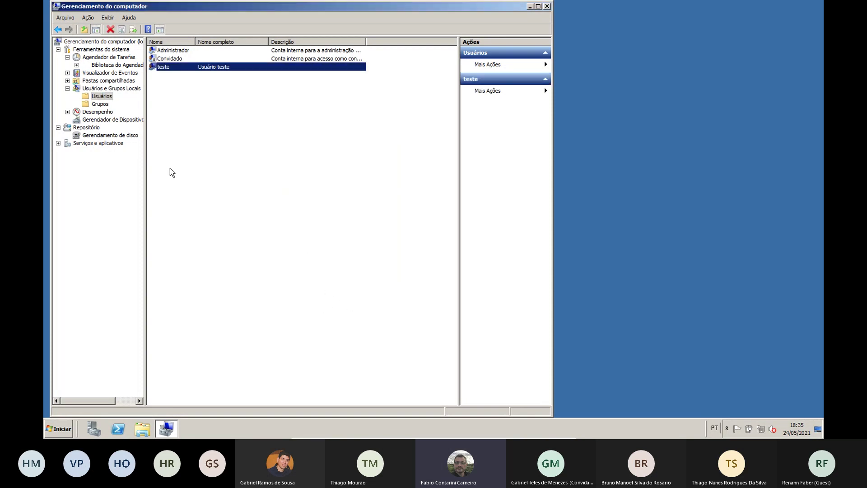
pyautogui.rightClick(162, 69)
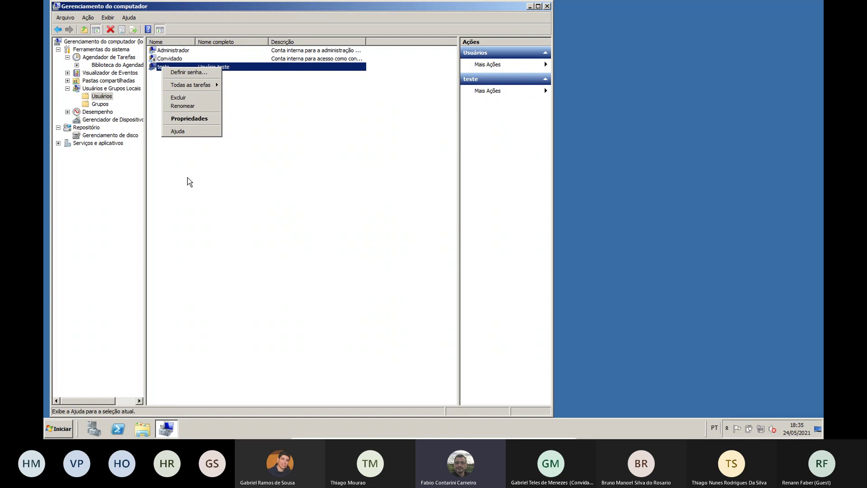
pyautogui.click(193, 118)
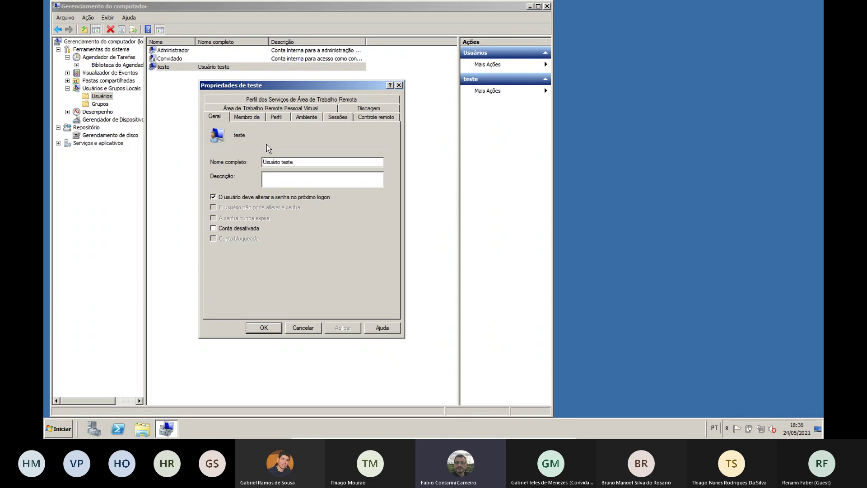
pyautogui.click(213, 228)
pyautogui.click(342, 329)
pyautogui.click(264, 329)
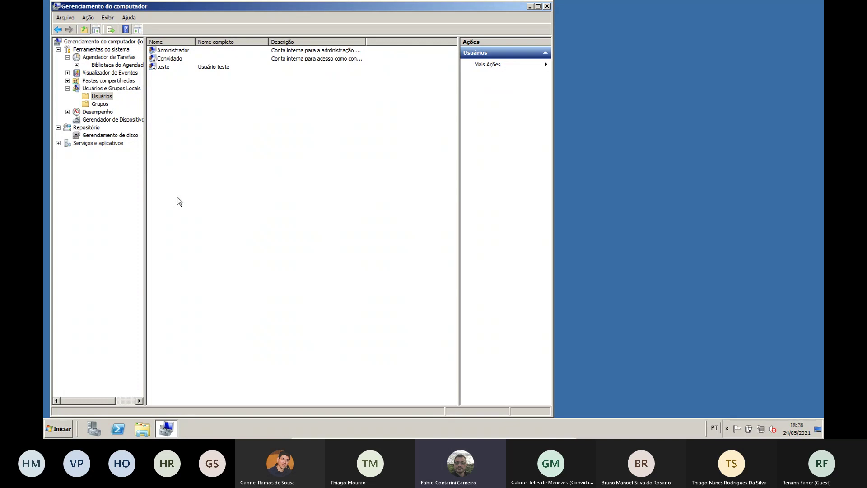
# Show the Desempenho overview in a maximized window and scroll through Resumo do sistema
pyautogui.click(107, 113)
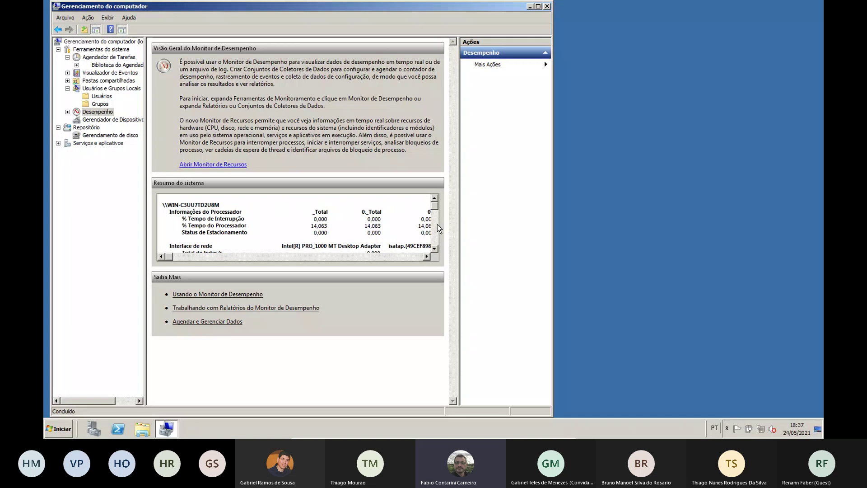
pyautogui.click(539, 6)
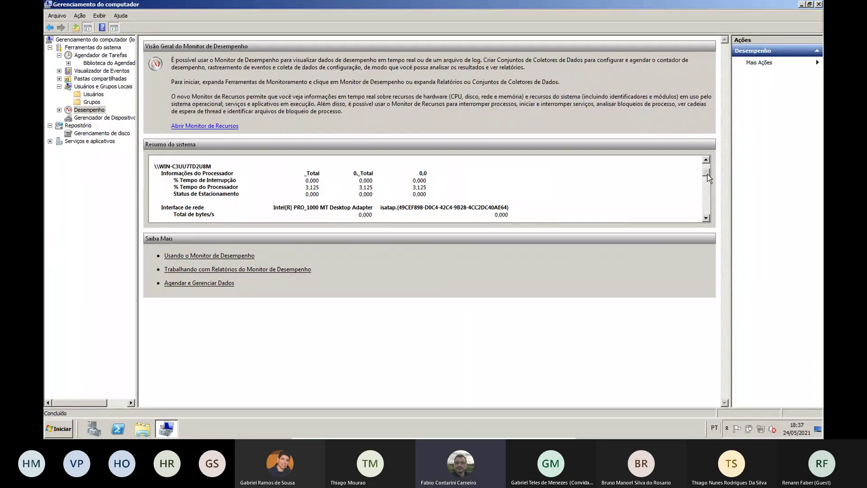
pyautogui.moveTo(705, 168); pyautogui.dragTo(705, 173)
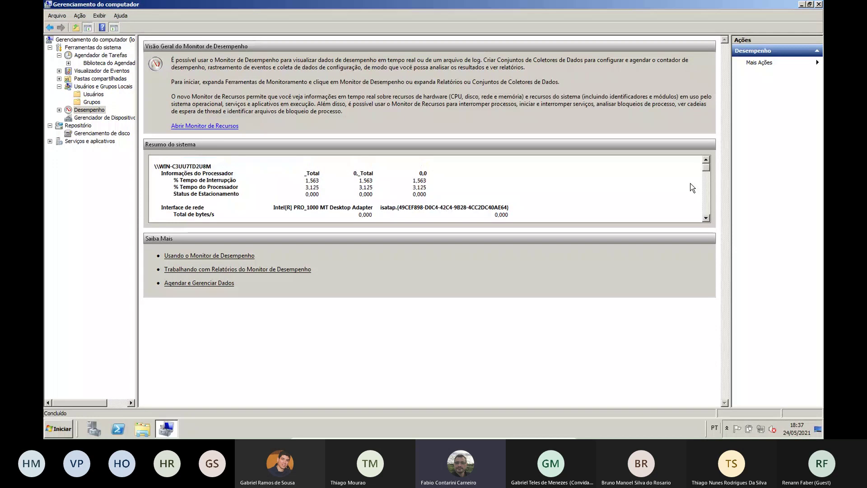
pyautogui.click(706, 218)
pyautogui.click(706, 218)
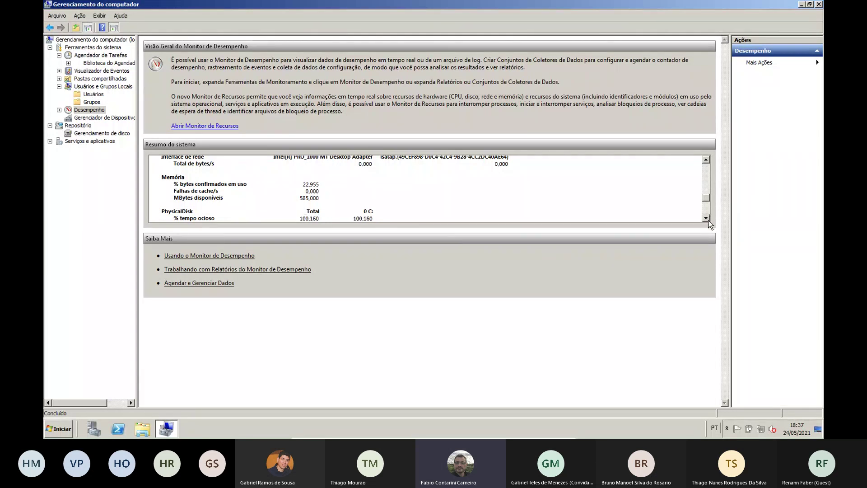
pyautogui.scroll(-1, 709, 221)
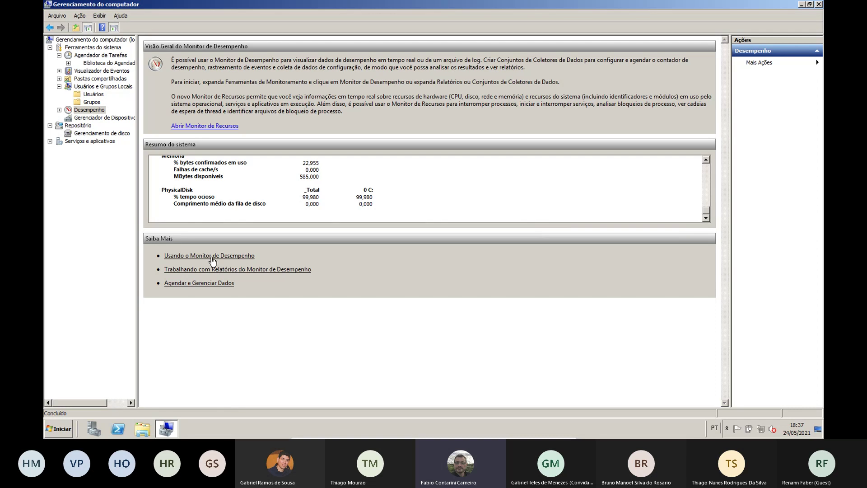
# Open the Saiba Mais help on Performance Monitor, then close it
pyautogui.click(300, 270)
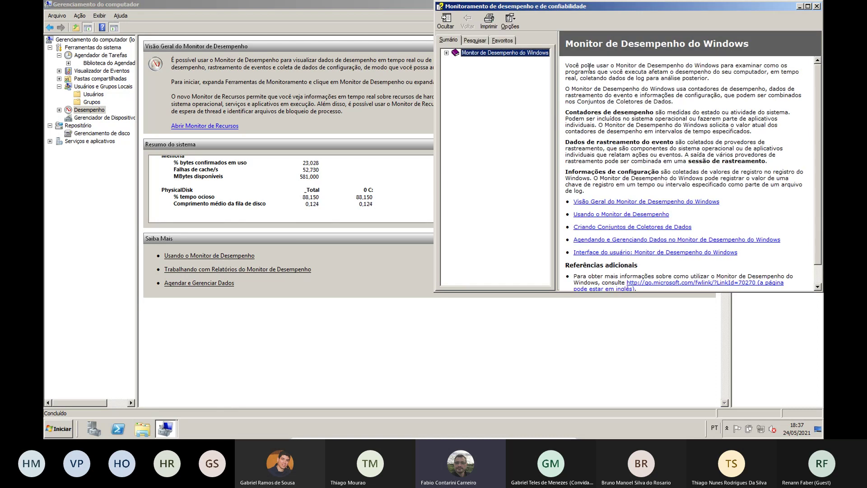
pyautogui.moveTo(628, 8); pyautogui.dragTo(435, 48)
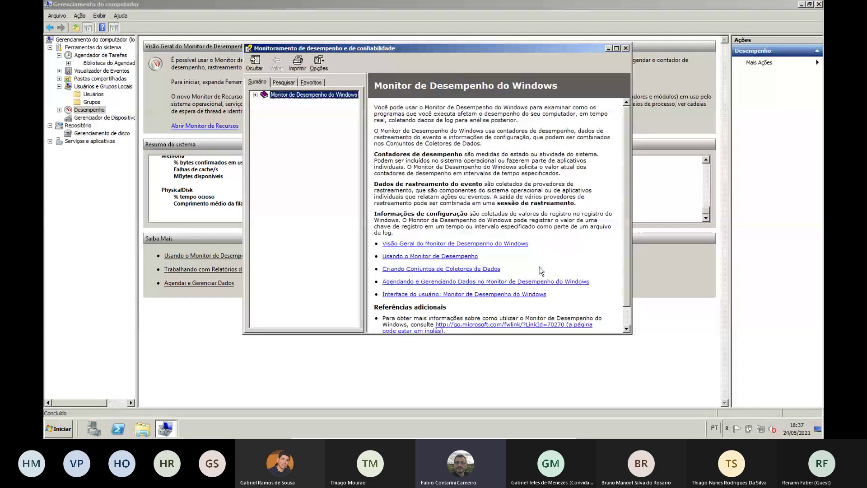
pyautogui.click(625, 48)
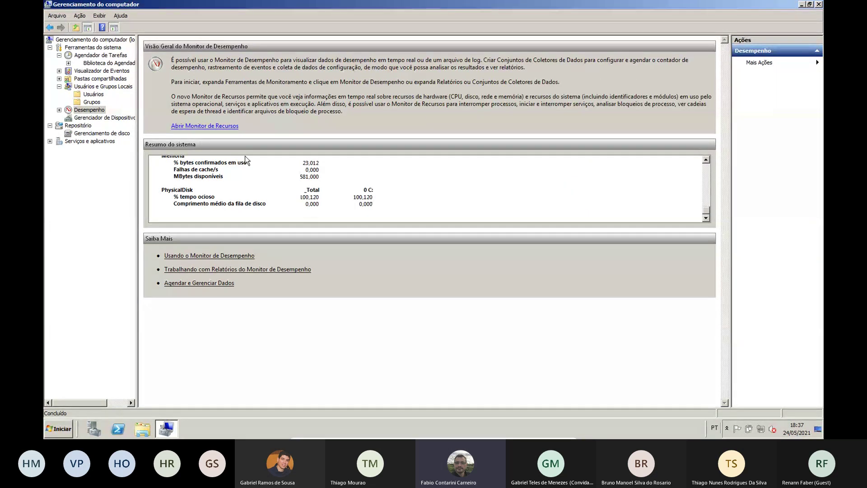
# In Resource Monitor, review CPU and memory, sorting by CPU and tracking perfmon.exe
pyautogui.click(228, 128)
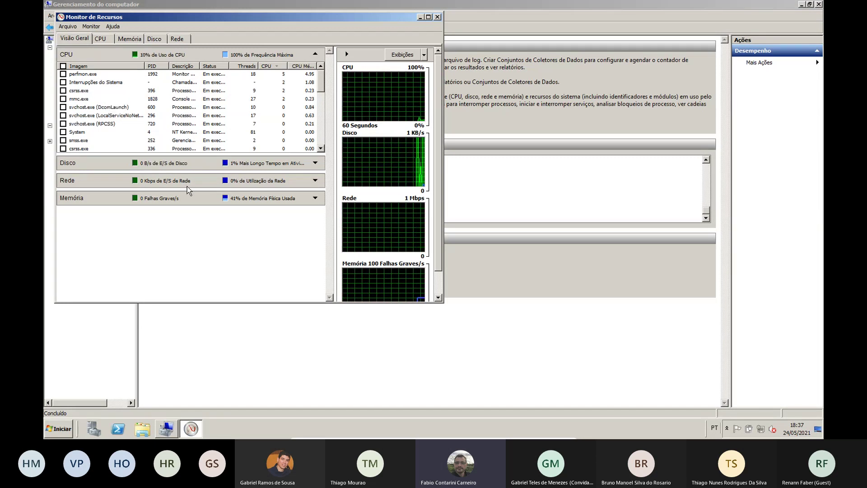
pyautogui.click(101, 38)
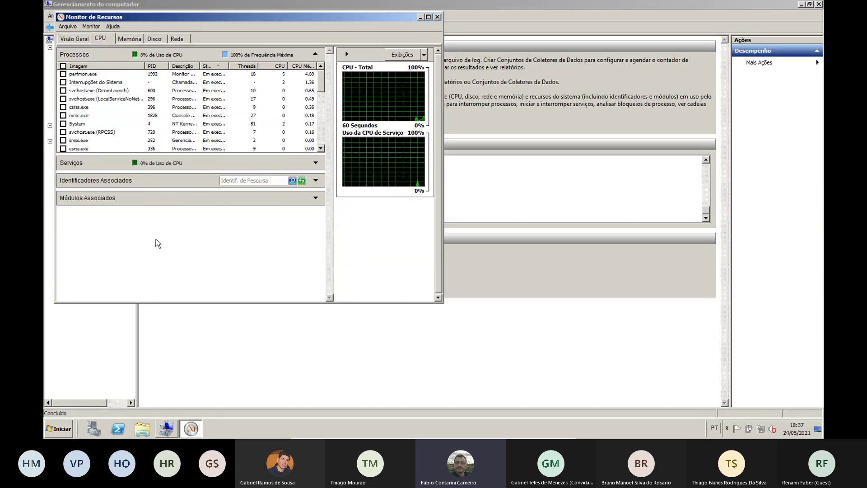
pyautogui.click(129, 39)
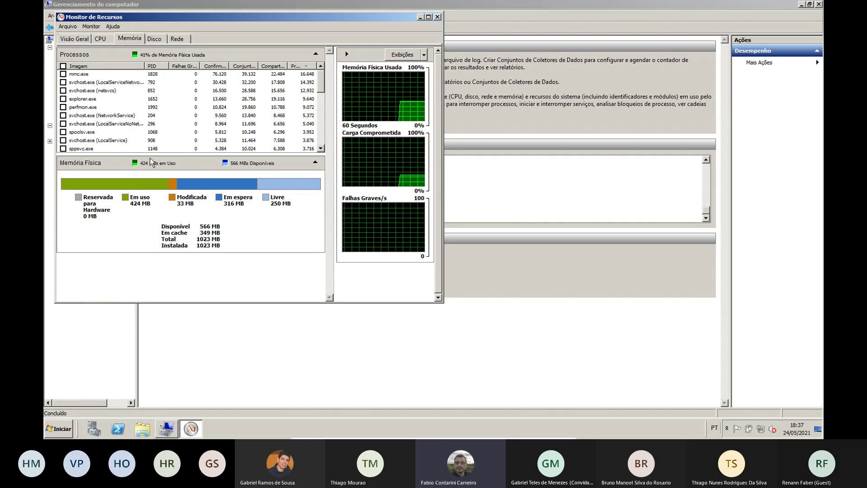
pyautogui.click(64, 74)
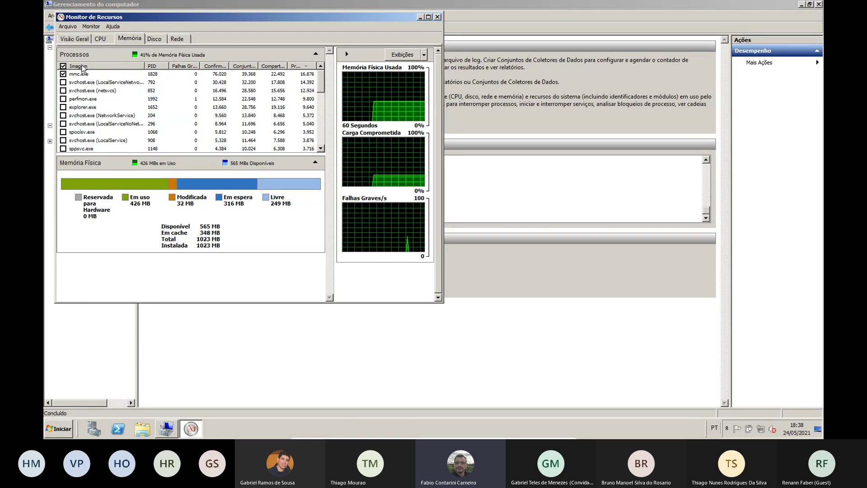
pyautogui.click(63, 66)
pyautogui.click(103, 39)
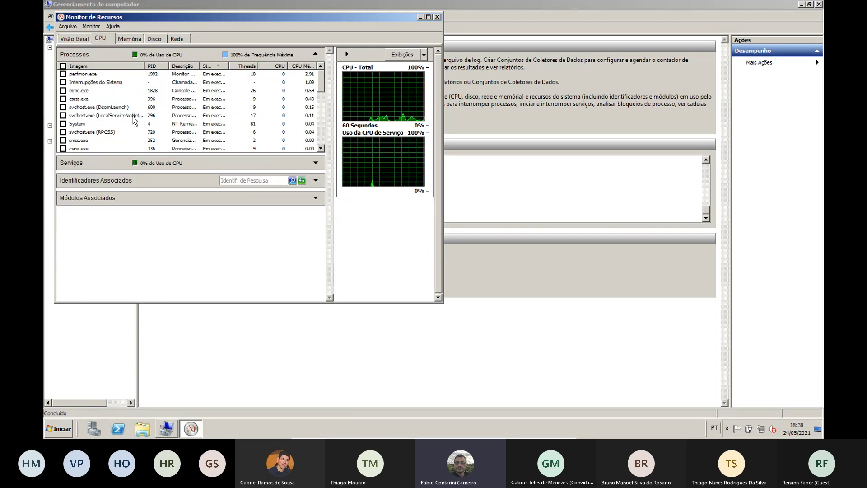
pyautogui.click(276, 66)
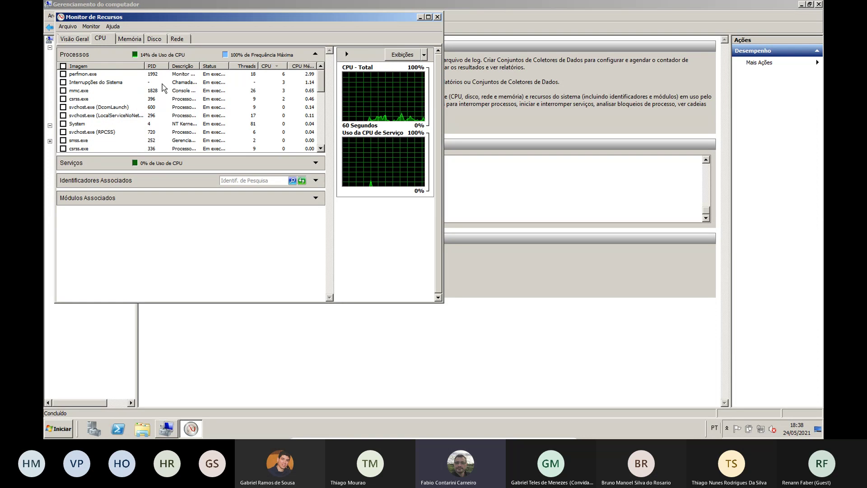
pyautogui.click(84, 75)
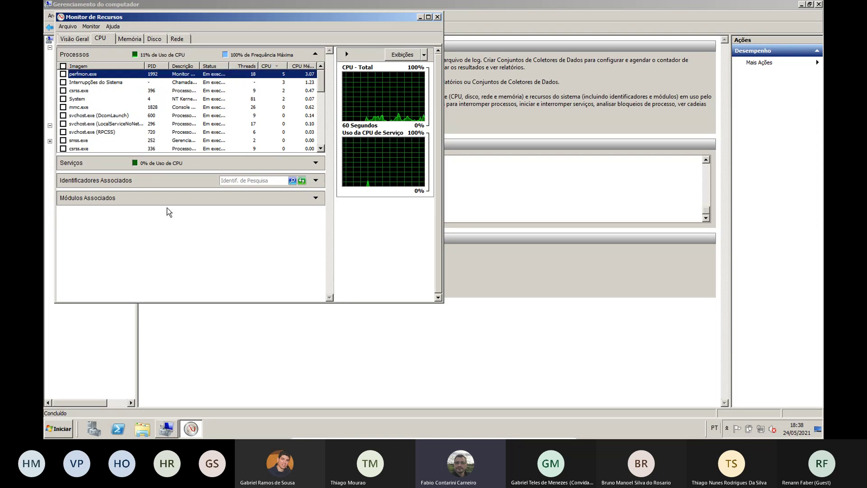
pyautogui.click(63, 73)
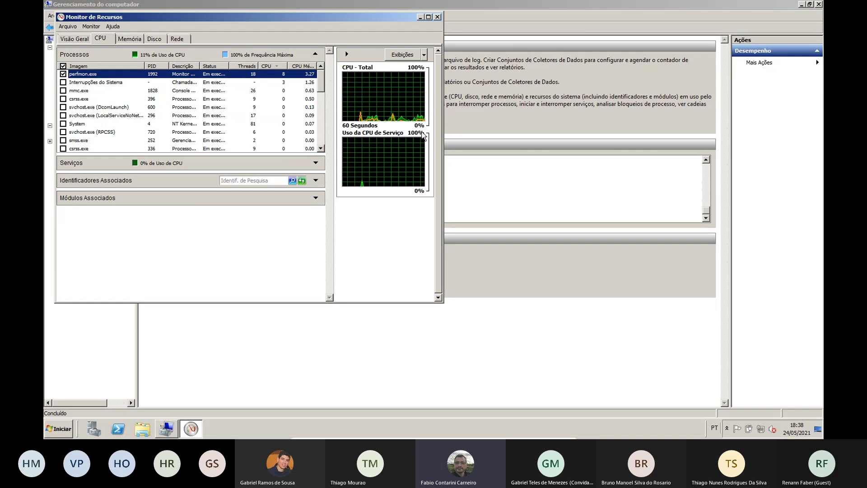
# Widen and heighten the Resource Monitor window, giving the CPU graphs more room
pyautogui.click(446, 293)
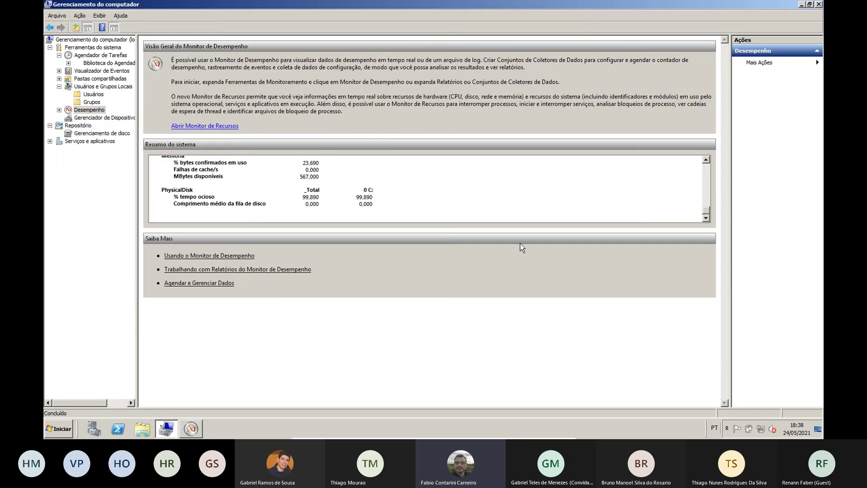
pyautogui.click(191, 428)
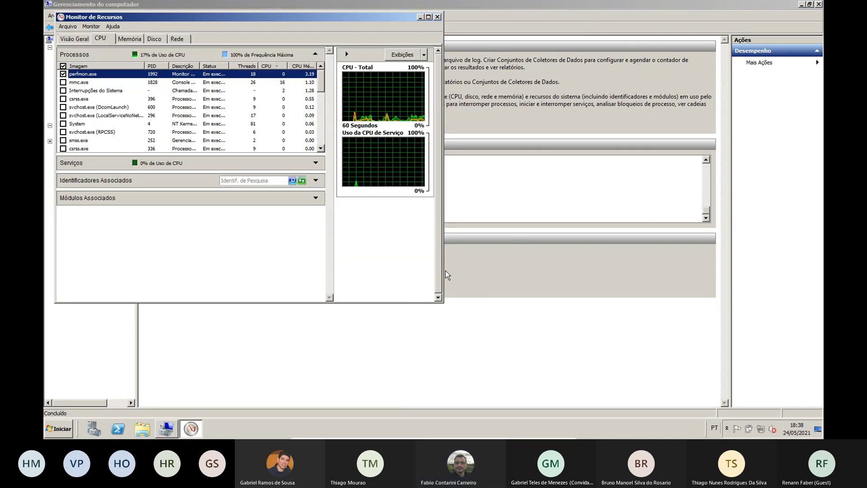
pyautogui.moveTo(445, 275); pyautogui.dragTo(567, 260)
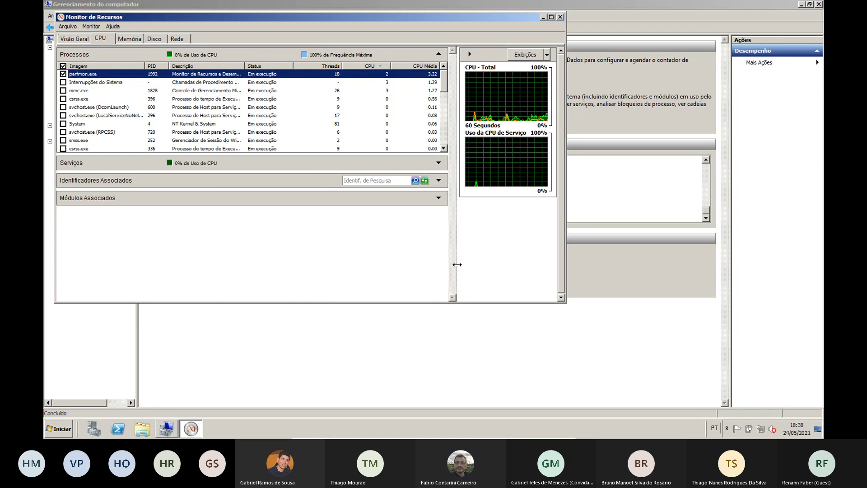
pyautogui.moveTo(457, 264); pyautogui.dragTo(362, 264)
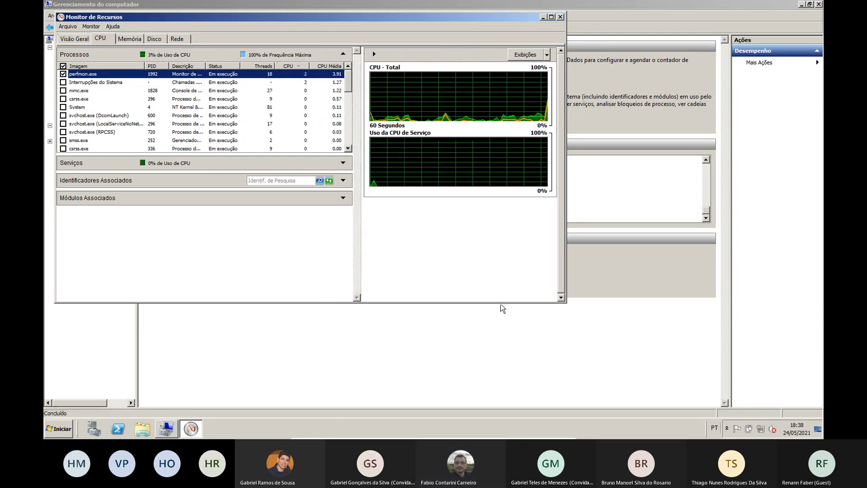
pyautogui.moveTo(503, 303); pyautogui.dragTo(508, 350)
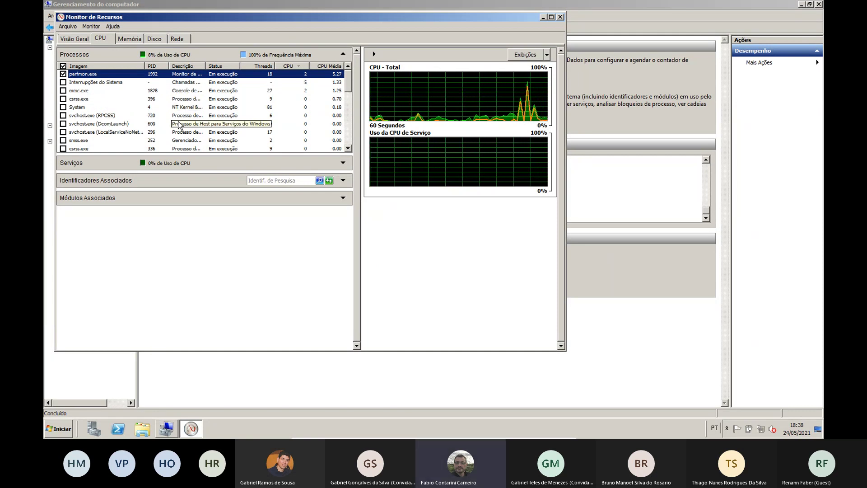
# Review the Memória, Disco and Rede tabs, then close Resource Monitor
pyautogui.click(131, 40)
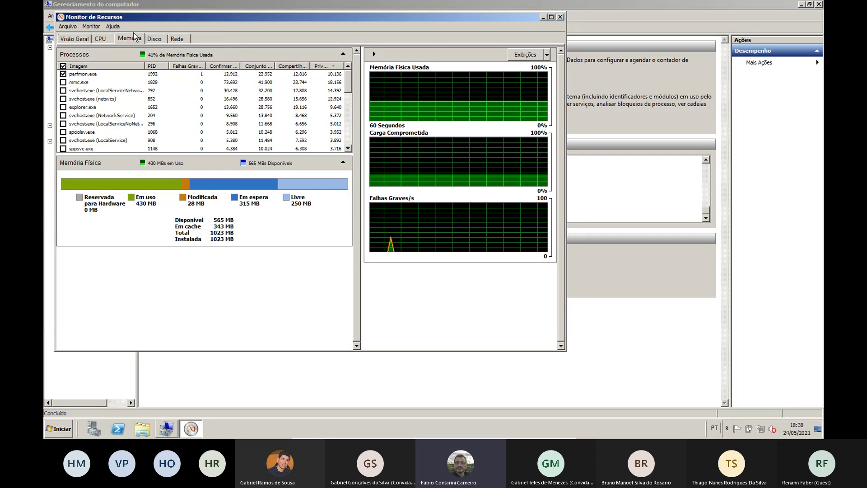
pyautogui.click(154, 39)
pyautogui.click(177, 38)
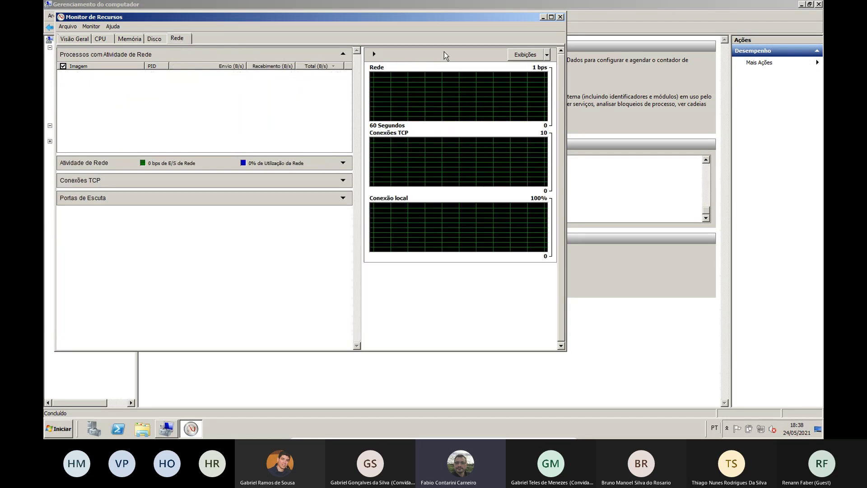
pyautogui.click(561, 17)
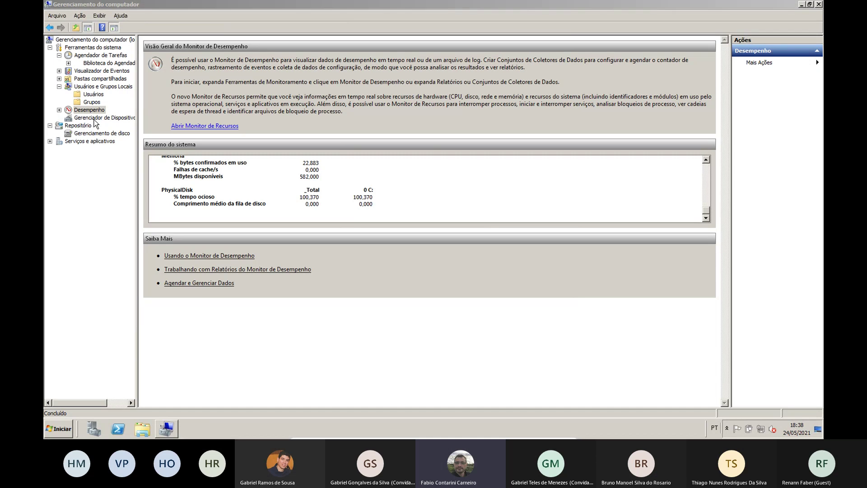
# View the Gerenciador de Dispositivos device list, then show the Repositório section with Gerenciamento de disco
pyautogui.click(94, 119)
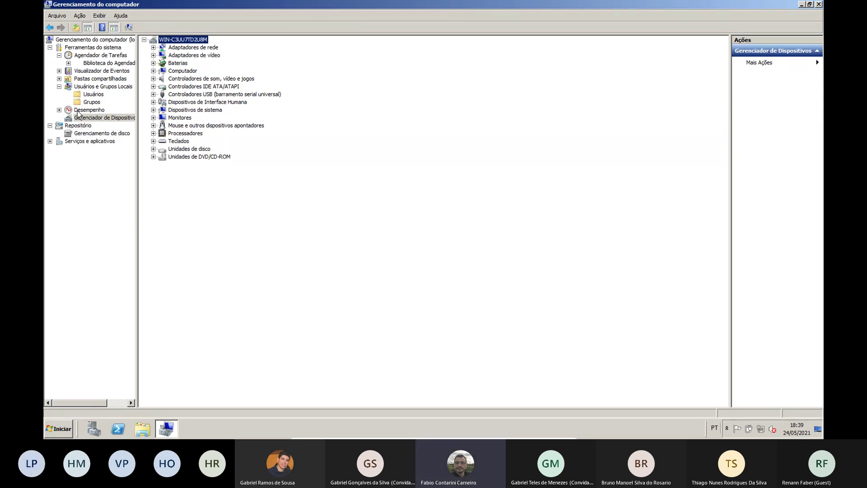
pyautogui.click(78, 125)
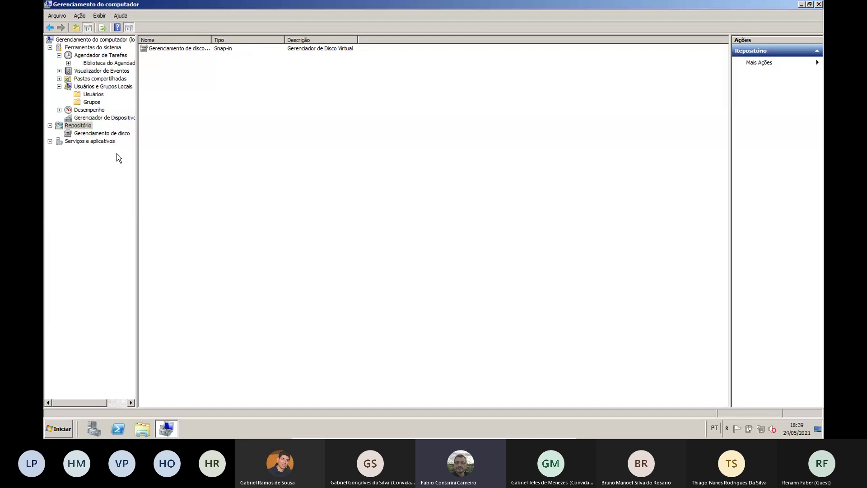
# Open Gerenciamento de disco and inspect the options menu of the C: partition on Disco 0
pyautogui.click(119, 135)
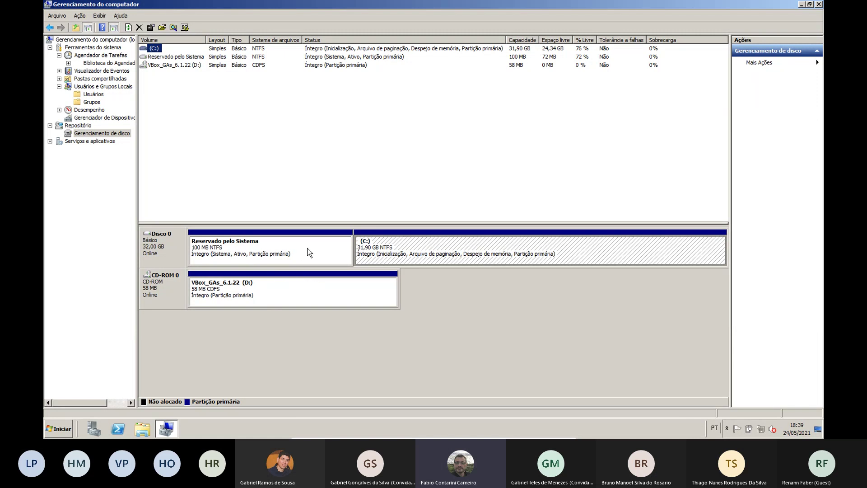
pyautogui.rightClick(397, 245)
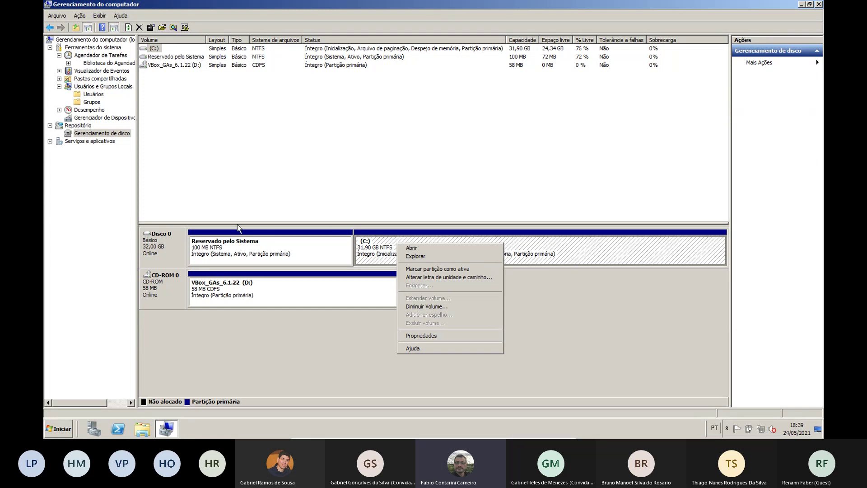
pyautogui.click(284, 357)
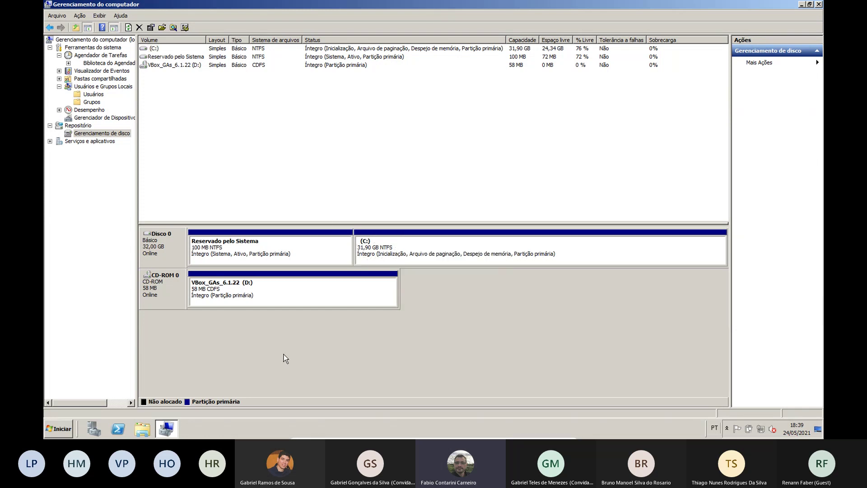
# Expand Serviços e aplicativos, open Serviços, and jump to Spooler de Impressão by typing 'sp'
pyautogui.click(87, 141)
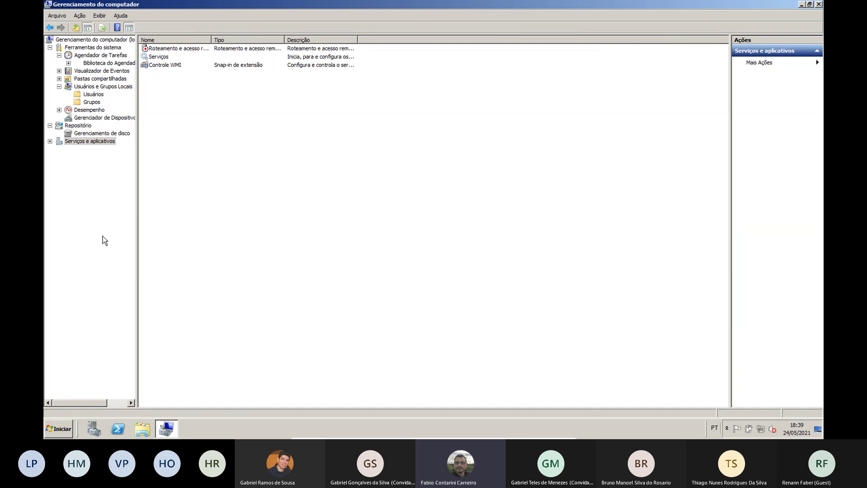
pyautogui.click(50, 141)
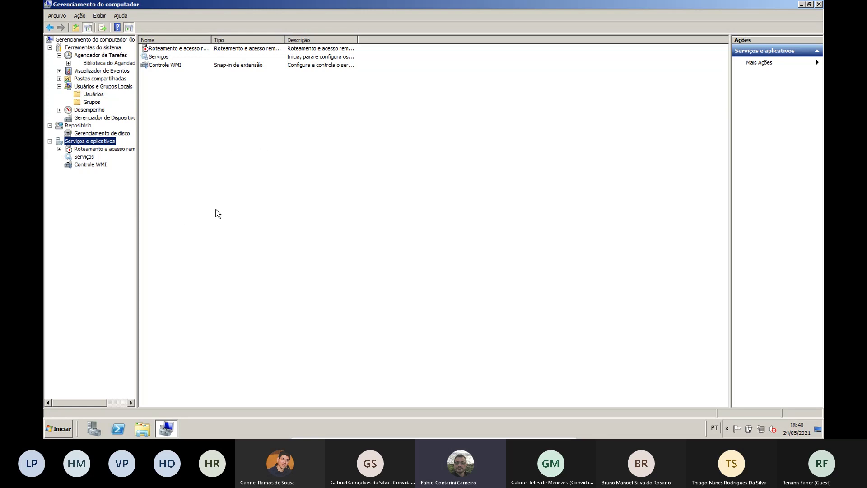
pyautogui.doubleClick(159, 57)
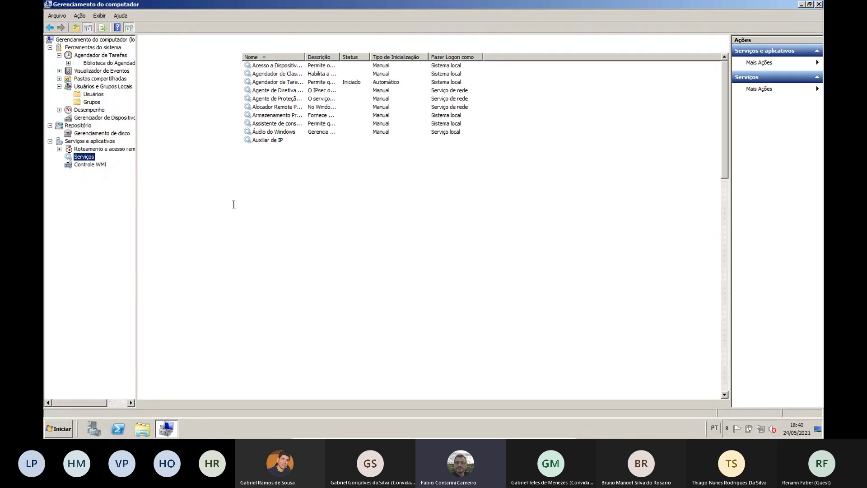
pyautogui.click(293, 258)
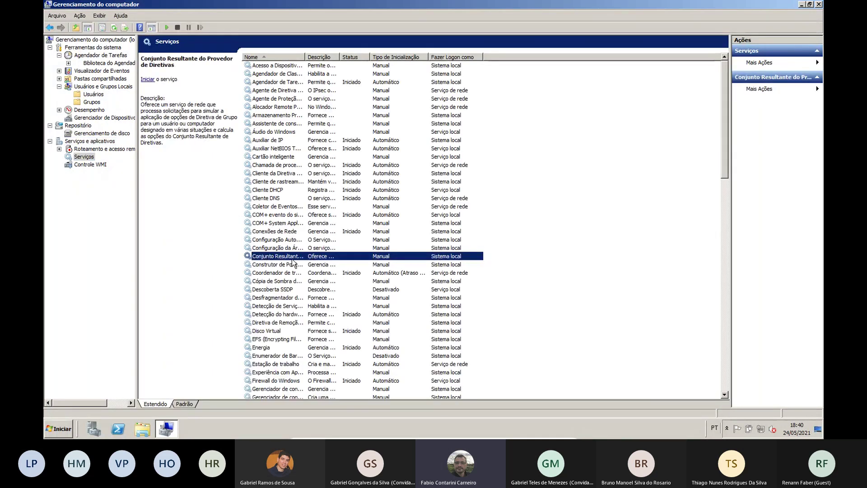
pyautogui.write('sp')
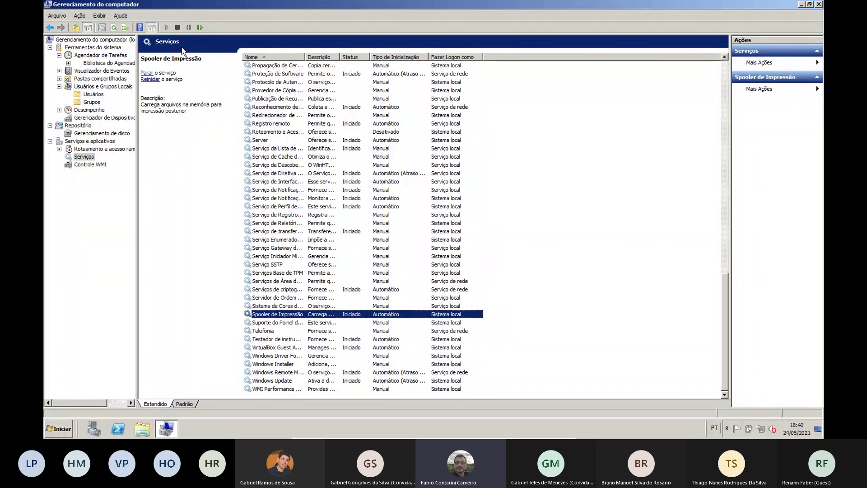
# Stop and restart the Spooler de Impressão service, then close Gerenciamento do computador
pyautogui.click(177, 27)
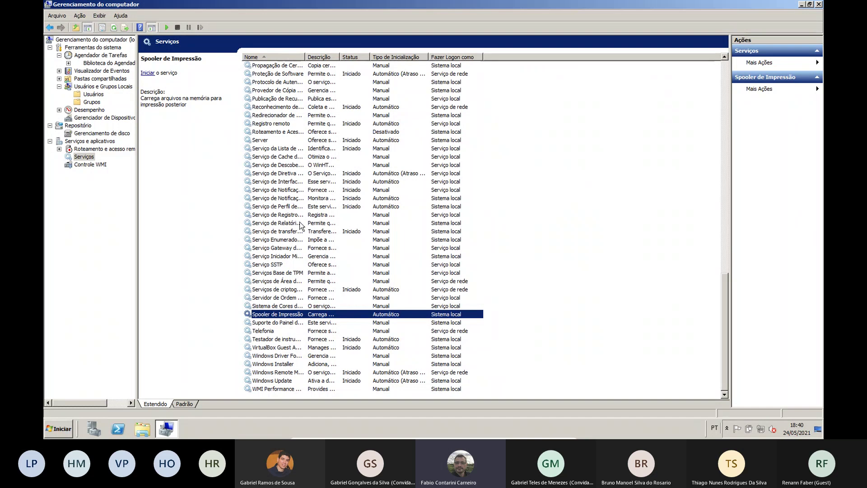
pyautogui.click(166, 28)
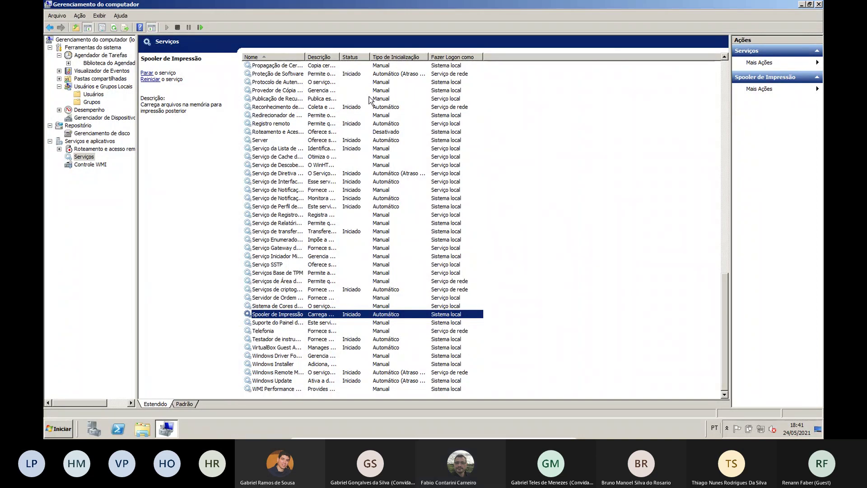
pyautogui.click(818, 4)
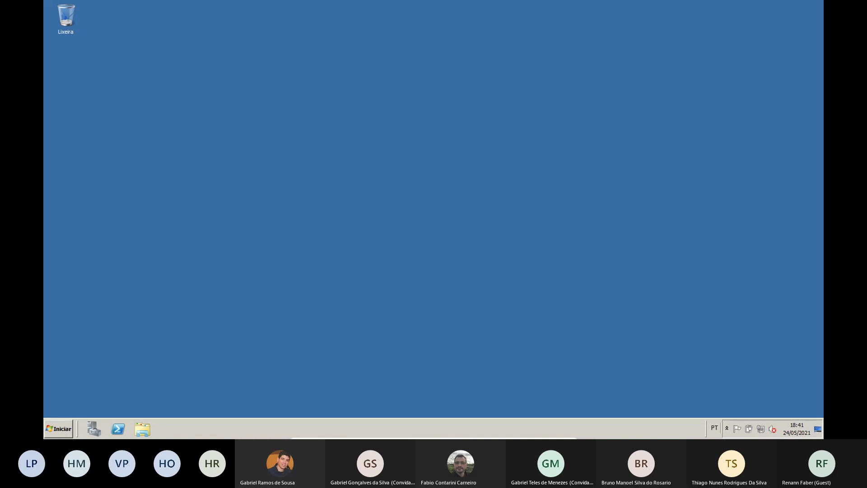
# In the slideshow, bracket the system tools list on slide 10 and Repositório's two tools on slide 11 in red ink
pyautogui.hotkey('alt', 'Tab')
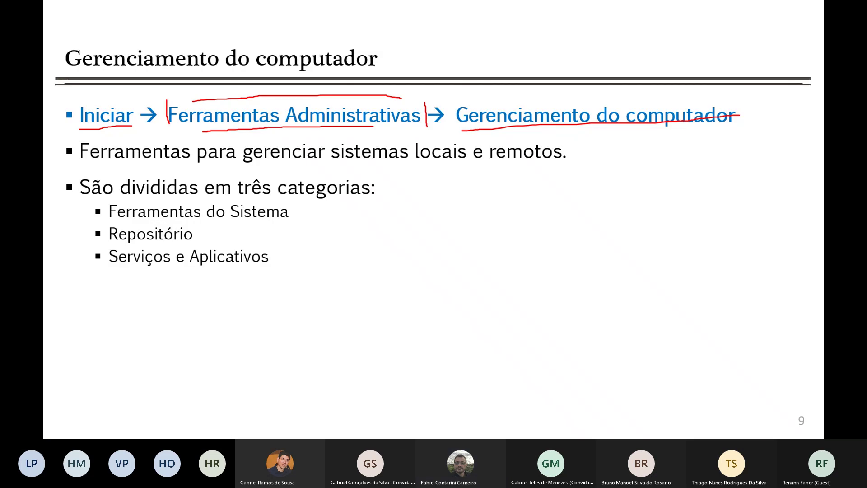
pyautogui.press('Right')
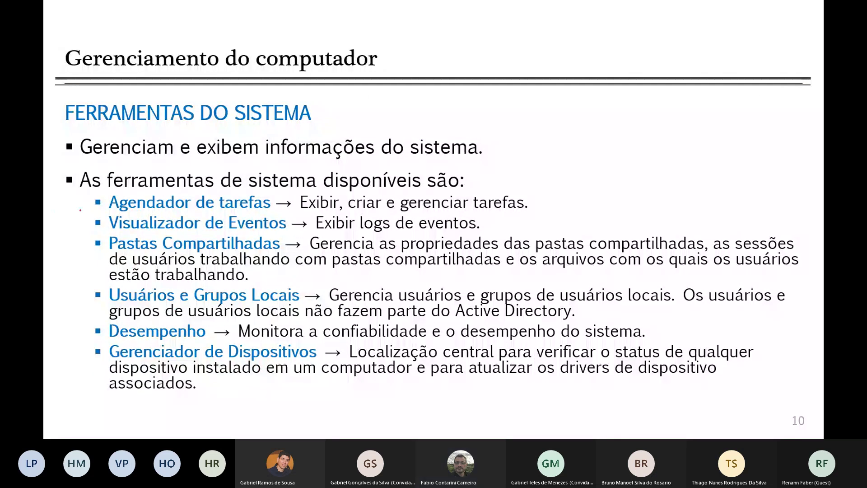
pyautogui.moveTo(82, 199); pyautogui.dragTo(76, 356)
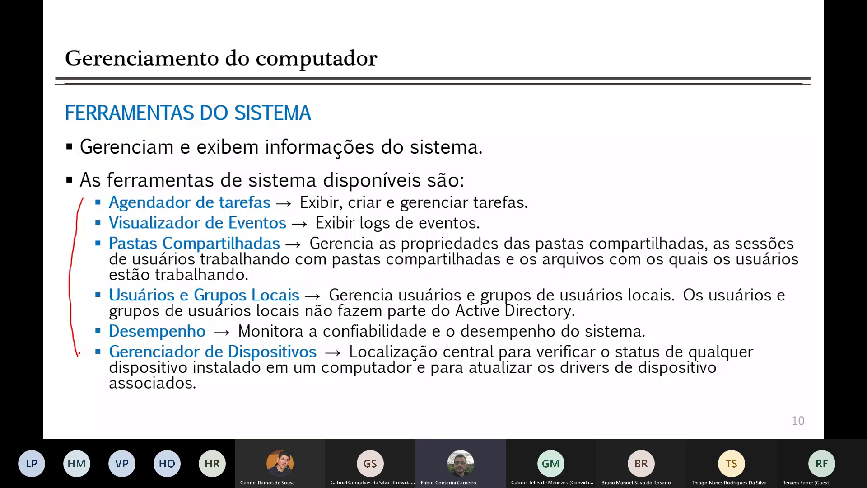
pyautogui.press('Right')
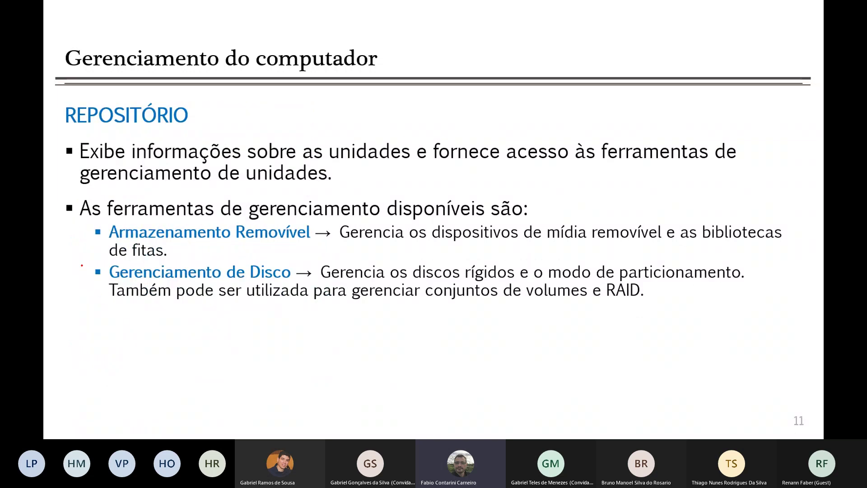
pyautogui.moveTo(79, 230); pyautogui.dragTo(81, 283)
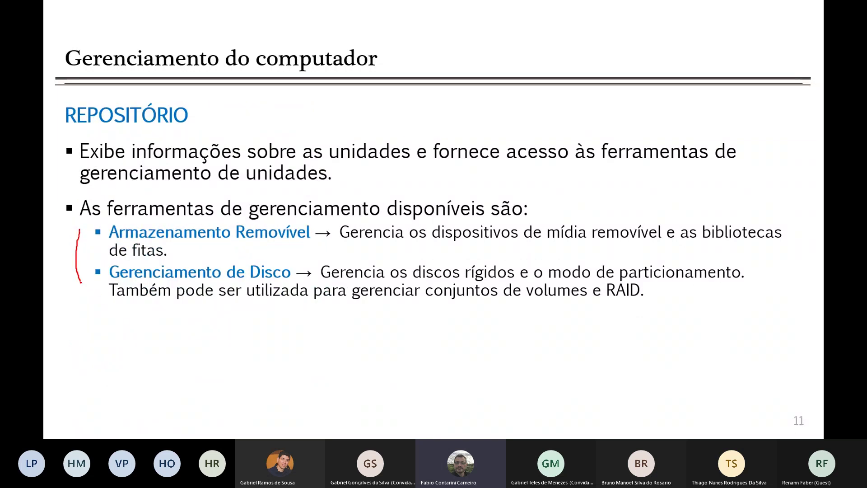
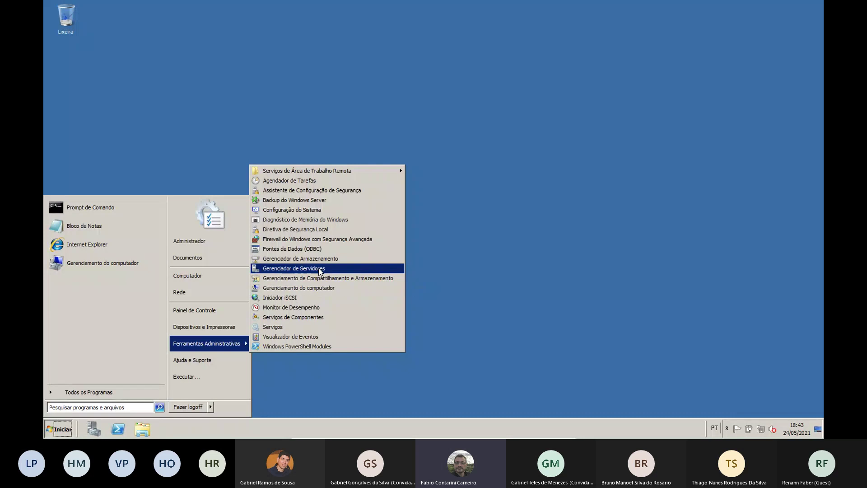
# Open Gerenciador de Servidores and view the Funções summary showing 0 of 17 roles installed
pyautogui.click(319, 268)
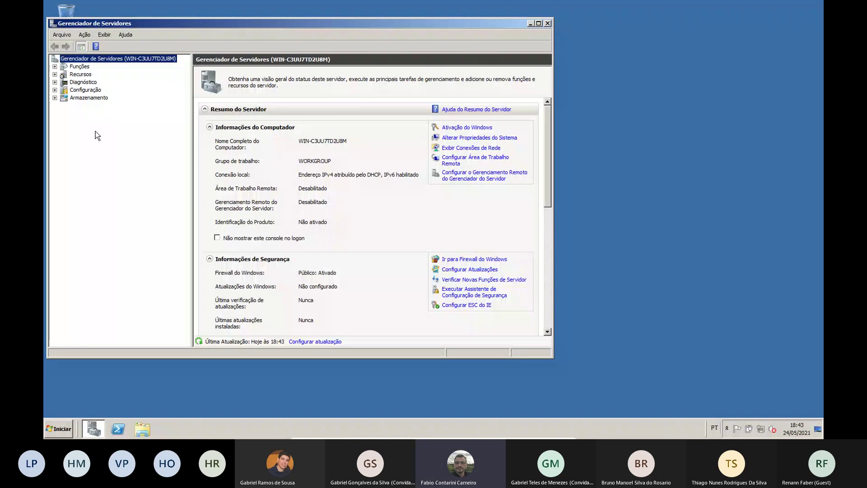
pyautogui.click(79, 67)
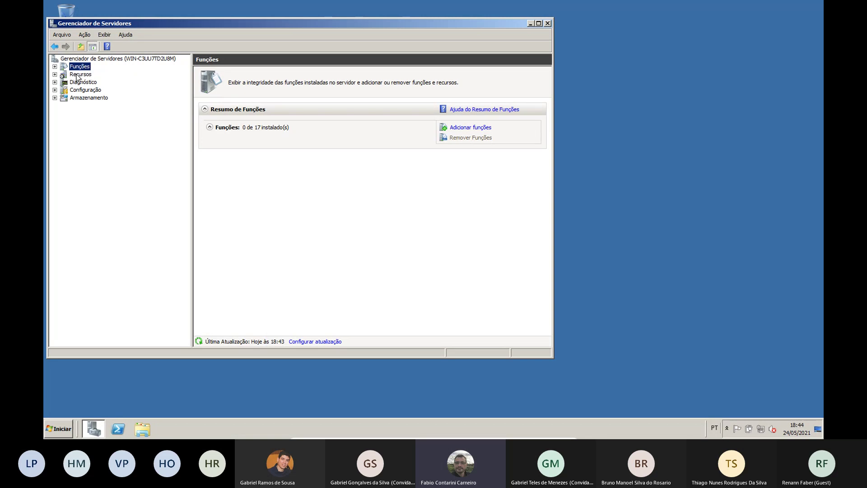
# Compare the Funções and Recursos summaries, ending on the installed features summary
pyautogui.click(77, 74)
pyautogui.click(79, 68)
pyautogui.click(80, 75)
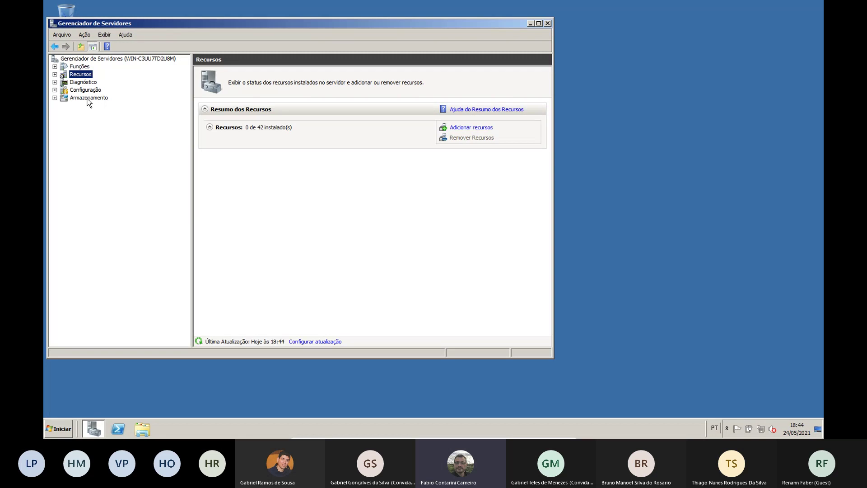
# Browse Diagnóstico's Visualizador de Eventos, Desempenho and Gerenciador de Dispositivos, then show Configuração's tools
pyautogui.click(72, 83)
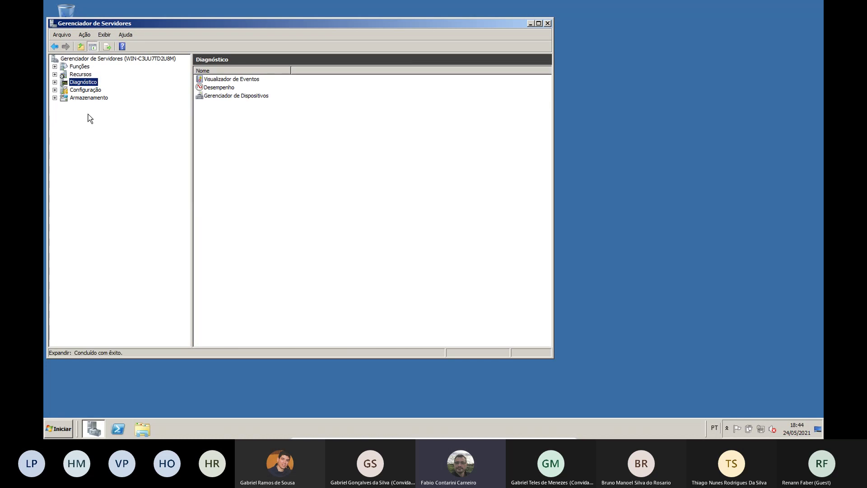
pyautogui.click(245, 81)
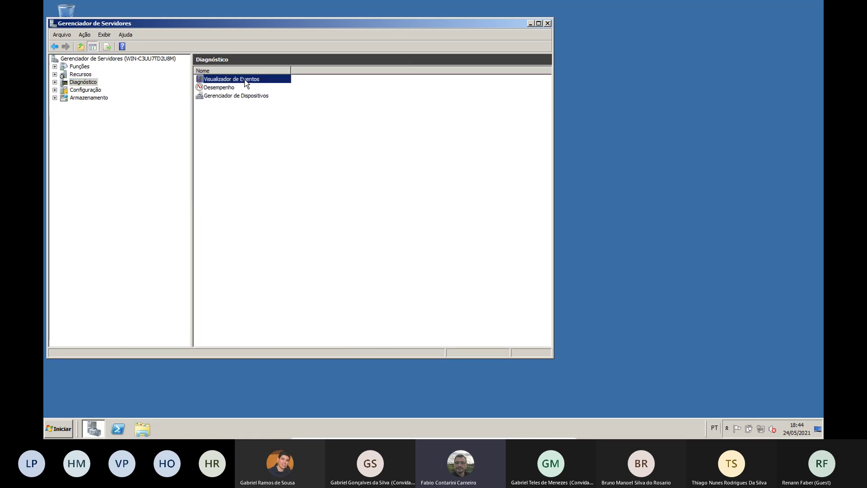
pyautogui.click(222, 88)
pyautogui.press('Down')
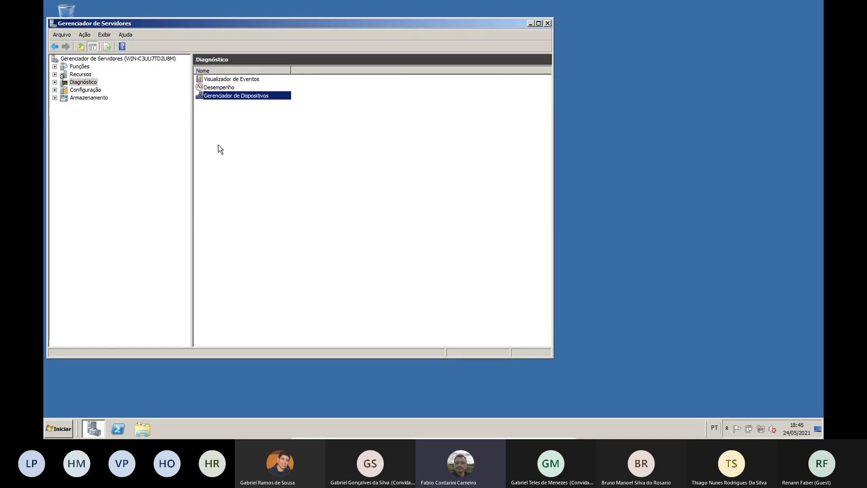
pyautogui.click(92, 91)
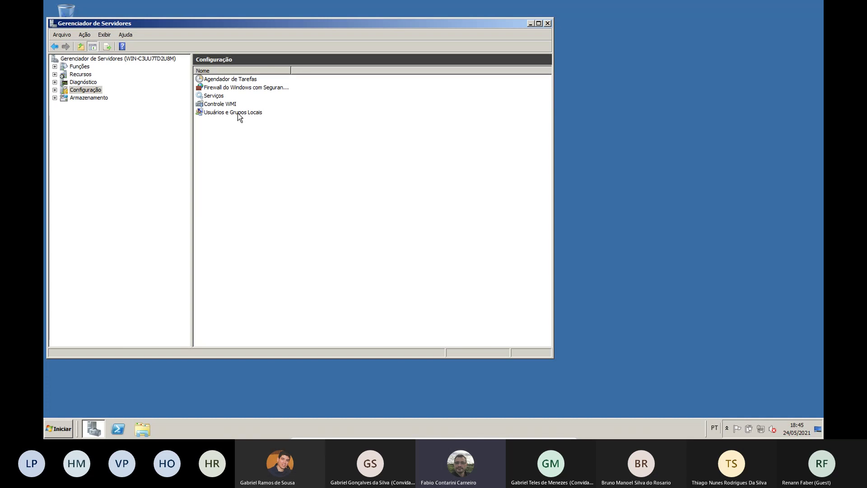
# View Armazenamento's Backup do Windows Server and Gerenciamento de disco, then return to the server summary
pyautogui.click(54, 97)
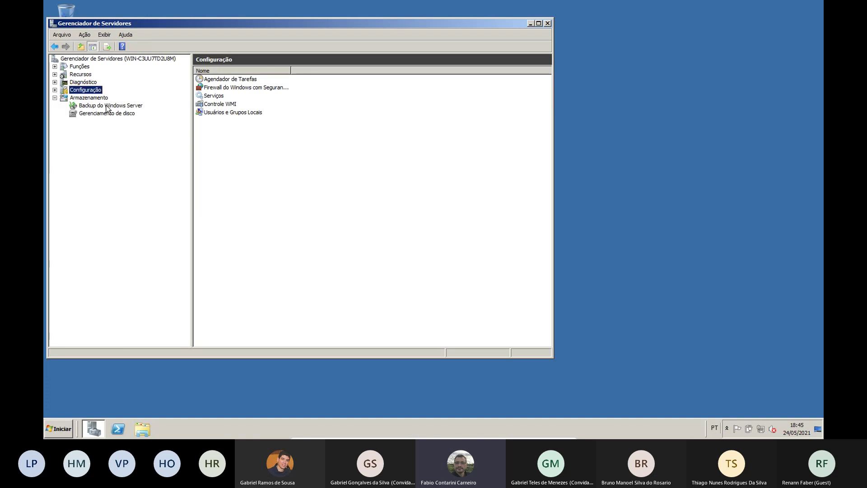
pyautogui.click(116, 106)
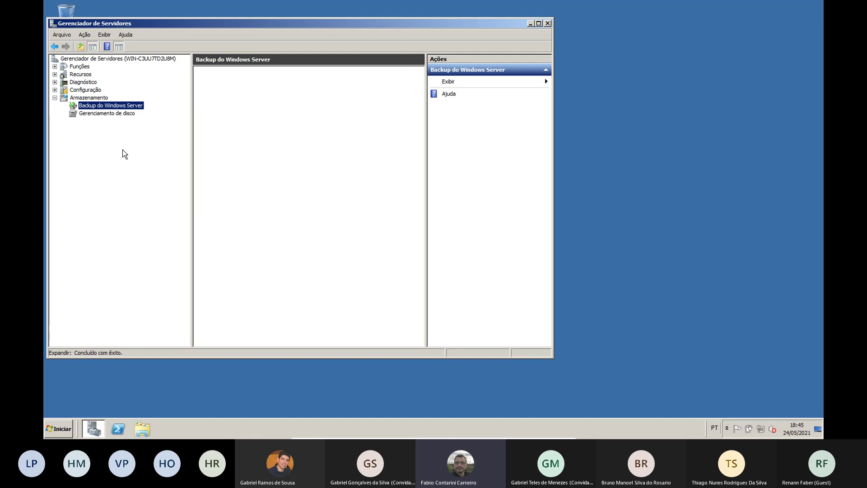
pyautogui.click(107, 114)
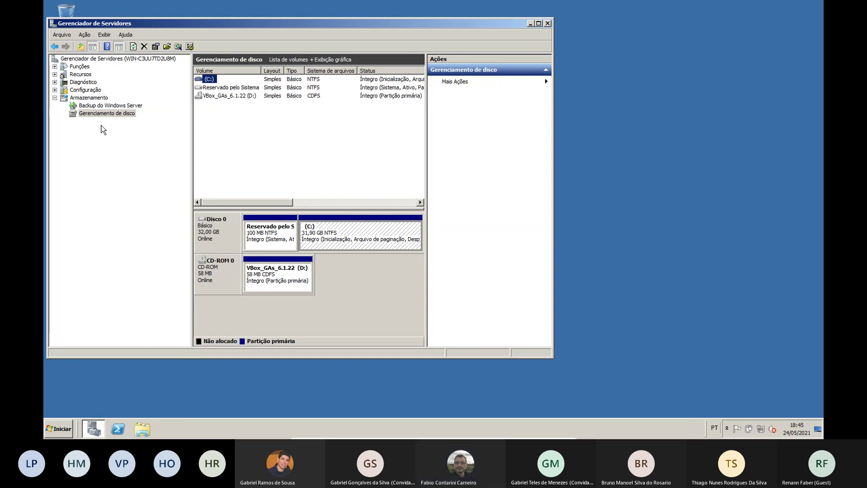
pyautogui.click(54, 98)
pyautogui.click(102, 58)
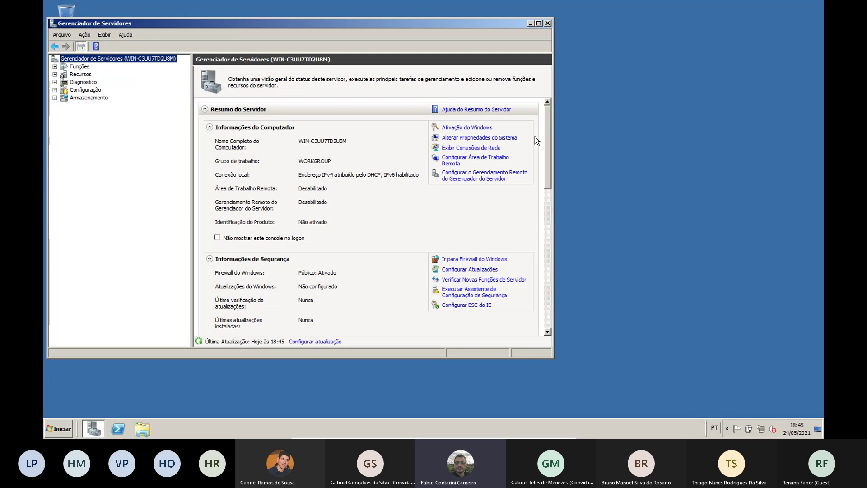
# Scroll through the server summary's sections, from computer information to firewall and Remote Desktop status
pyautogui.moveTo(548, 139); pyautogui.dragTo(561, 196)
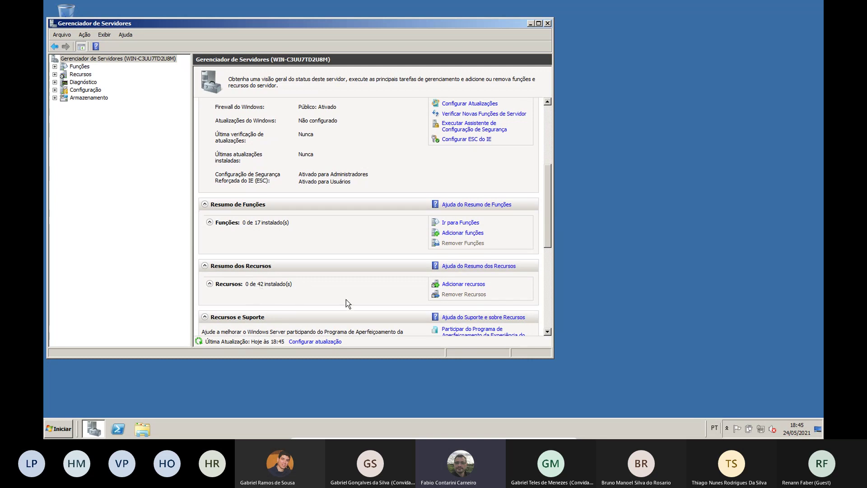
pyautogui.moveTo(546, 216); pyautogui.dragTo(553, 266)
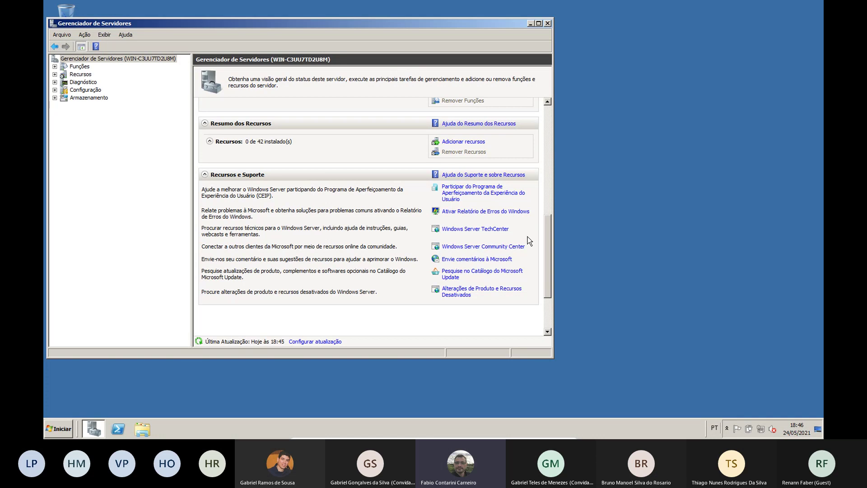
pyautogui.moveTo(549, 247); pyautogui.dragTo(549, 209)
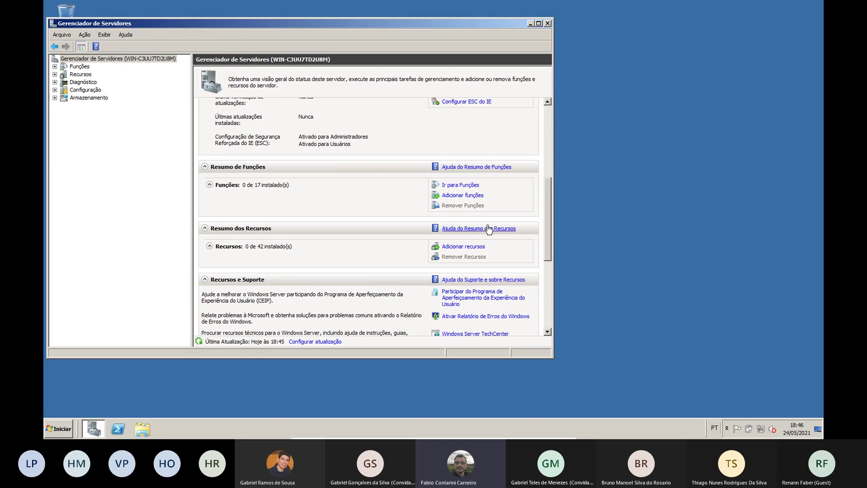
pyautogui.click(549, 276)
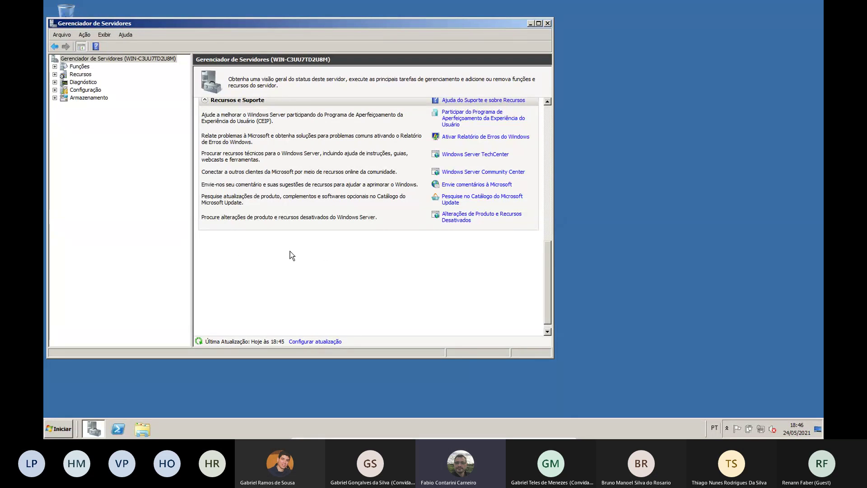
pyautogui.moveTo(553, 282); pyautogui.dragTo(553, 268)
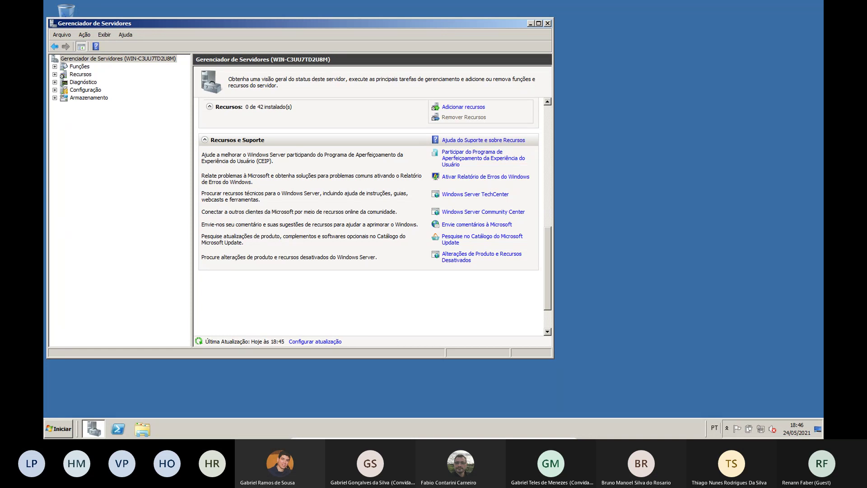
# Return to the presentation and advance two slides to the 'ADMINISTRAÇÃO DO MMC' title
pyautogui.hotkey('alt', 'Tab')
pyautogui.press('Right')
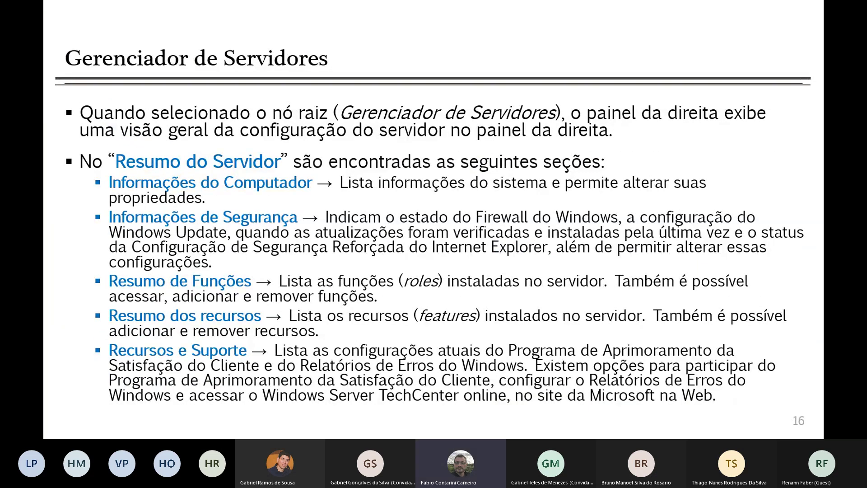
pyautogui.press('Right')
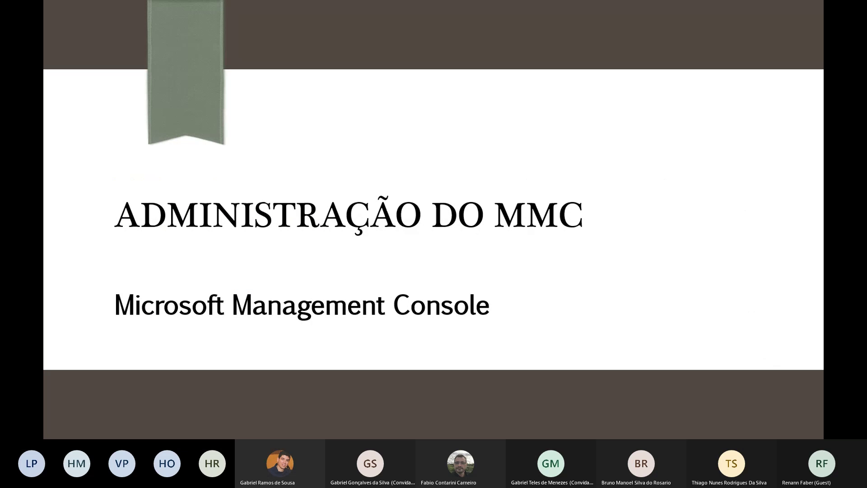
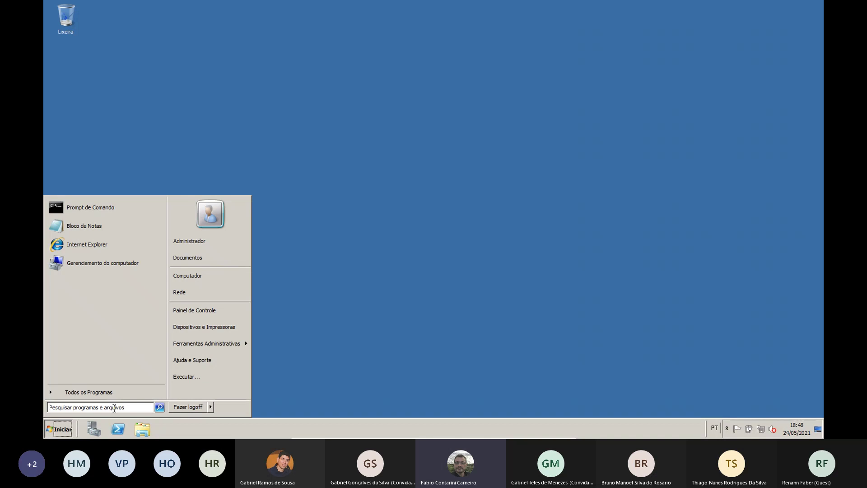
# Search the Start menu for mmc and launch an empty Console1 management console
pyautogui.click(114, 408)
pyautogui.write('mmc')
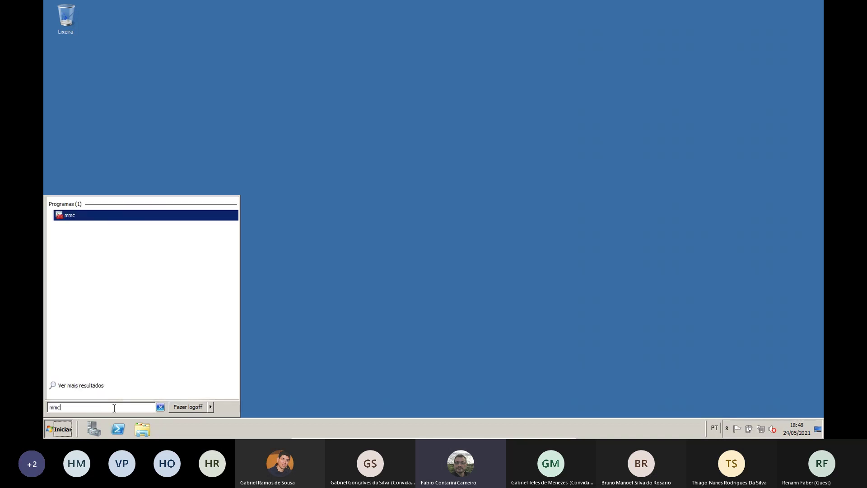
pyautogui.press('Return')
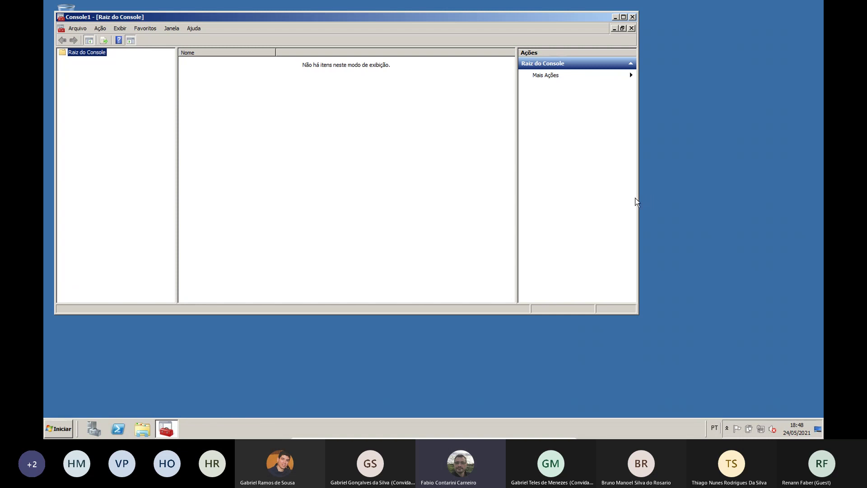
# Narrow and reposition the Console1 window, then open Adicionar ou Remover Snap-ins with Ctrl+M
pyautogui.moveTo(638, 197); pyautogui.dragTo(544, 212)
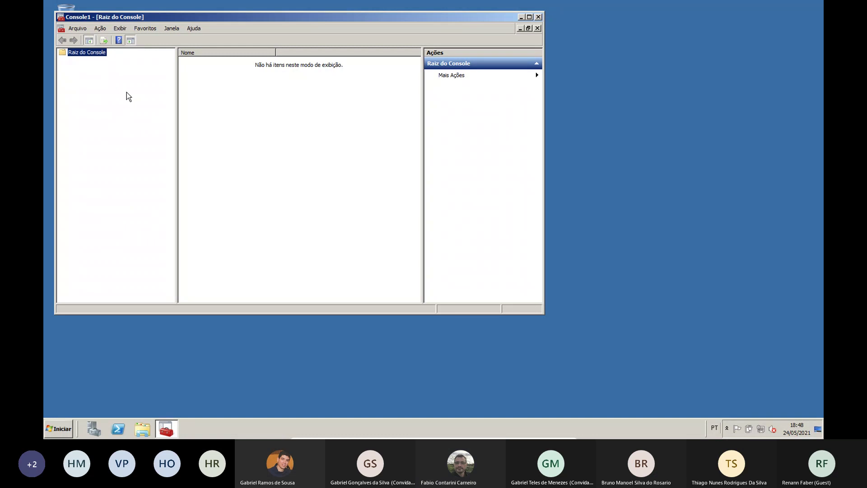
pyautogui.moveTo(226, 17); pyautogui.dragTo(283, 28)
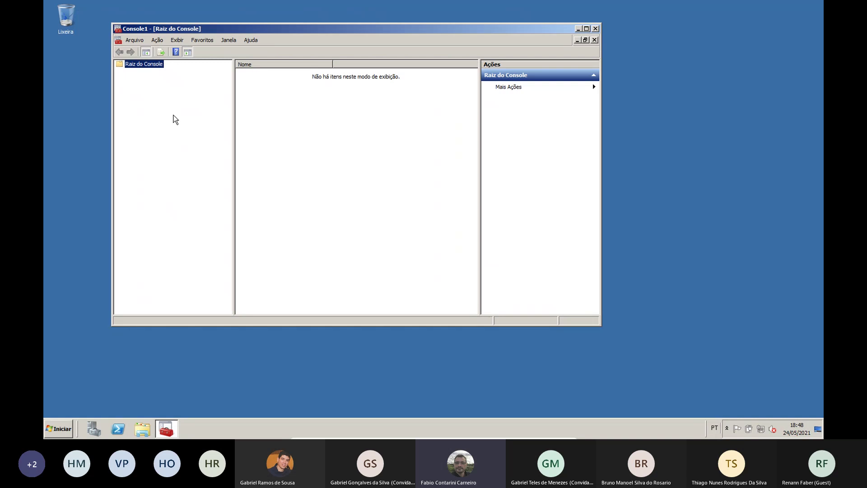
pyautogui.hotkey('ctrl', 'm')
pyautogui.moveTo(298, 136); pyautogui.dragTo(295, 204)
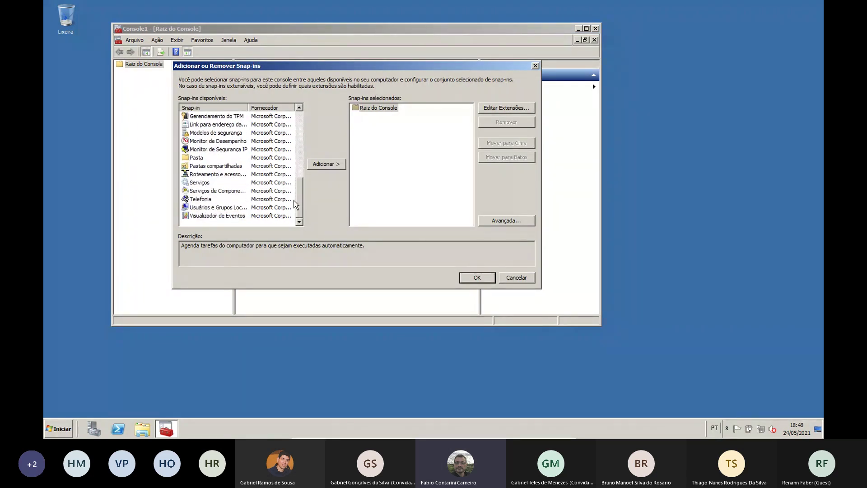
# Add the Usuários e Grupos Locais snap-in targeting the local computer
pyautogui.click(222, 209)
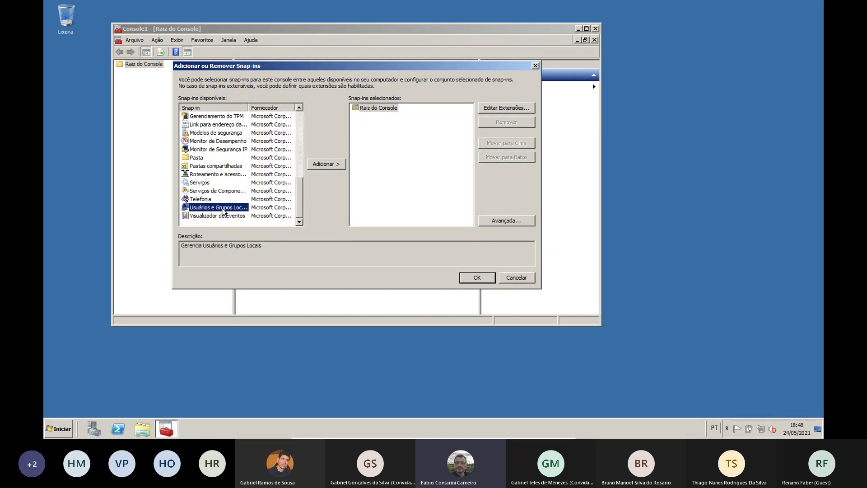
pyautogui.click(326, 165)
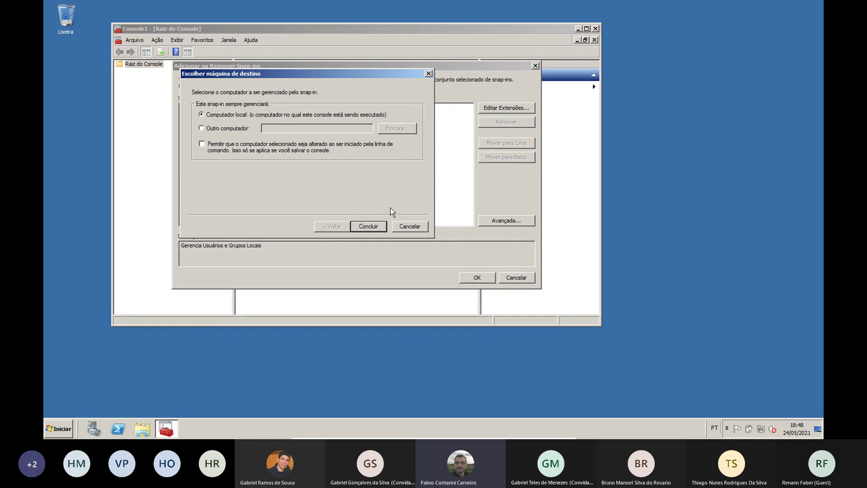
pyautogui.click(369, 228)
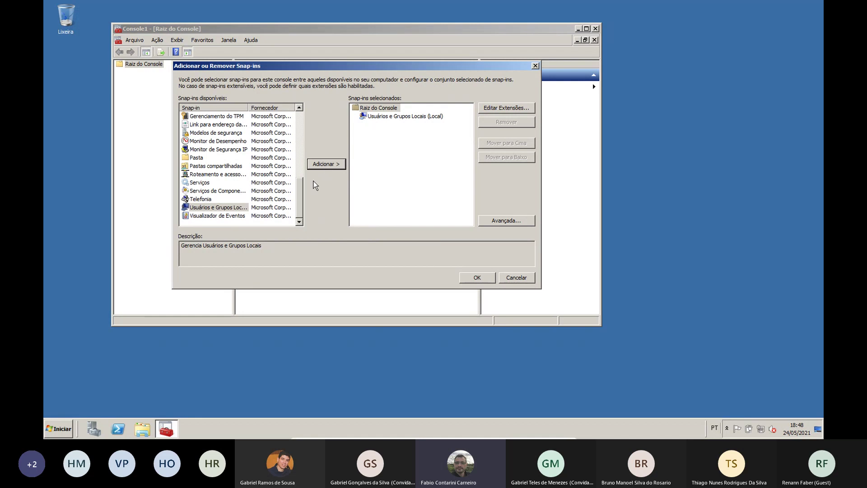
# Select Firewall do Windows com Segurança Avançada and add it to the selected snap-ins
pyautogui.moveTo(299, 193); pyautogui.dragTo(300, 150)
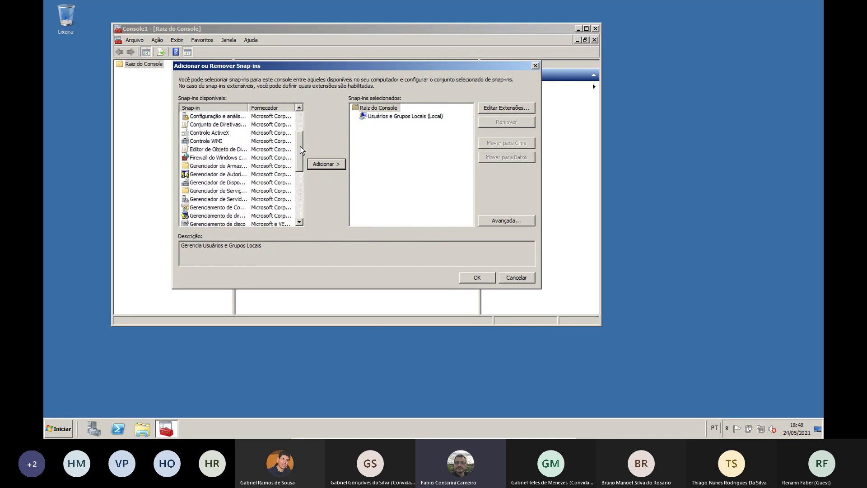
pyautogui.click(196, 158)
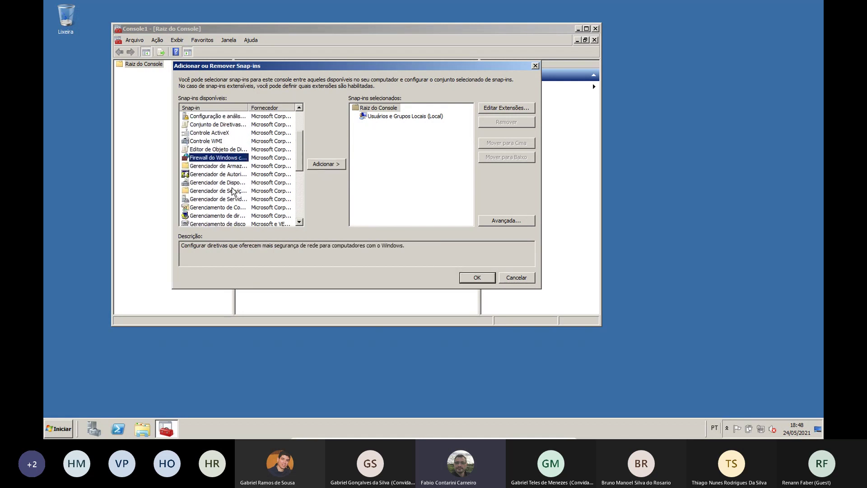
pyautogui.click(322, 164)
# Confirm the firewall for Computador local, apply the snap-ins, and browse both new nodes in the tree
pyautogui.click(400, 248)
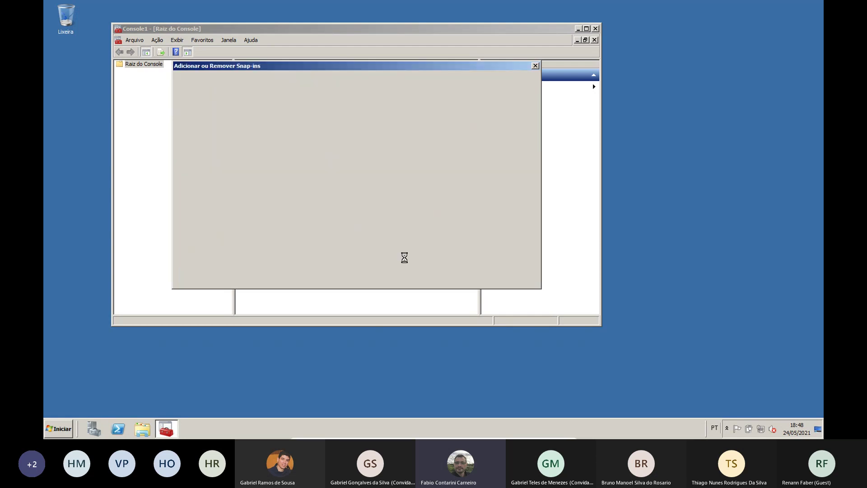
pyautogui.click(475, 278)
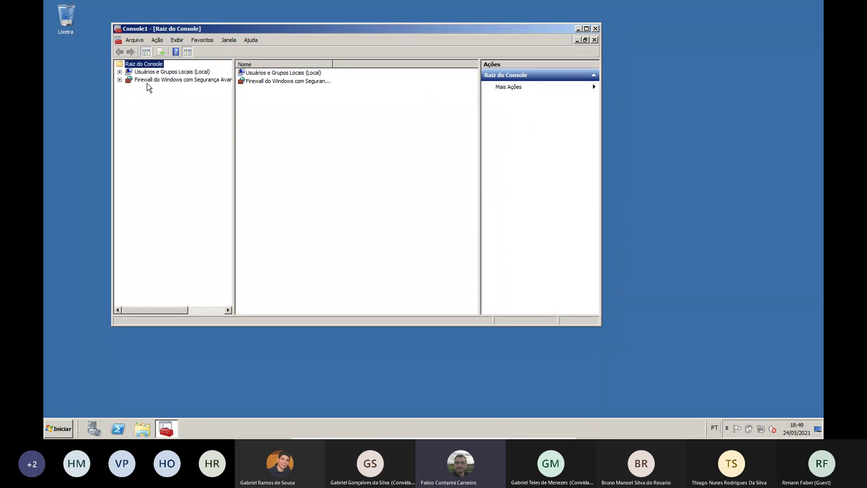
pyautogui.click(159, 72)
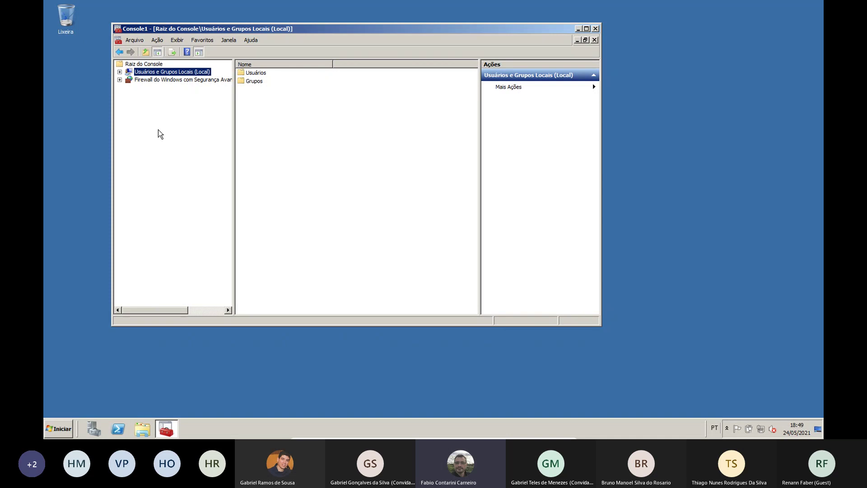
pyautogui.click(182, 80)
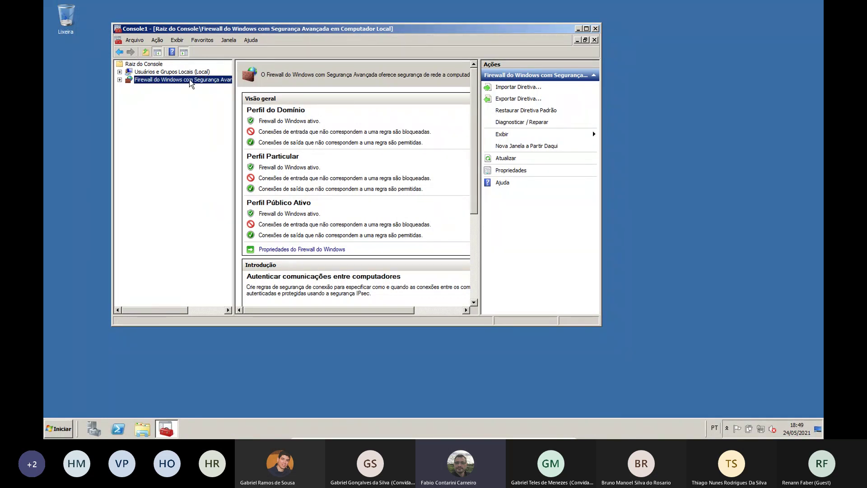
# Save the console to Área de Trabalho under the name 'Meu console'
pyautogui.click(137, 41)
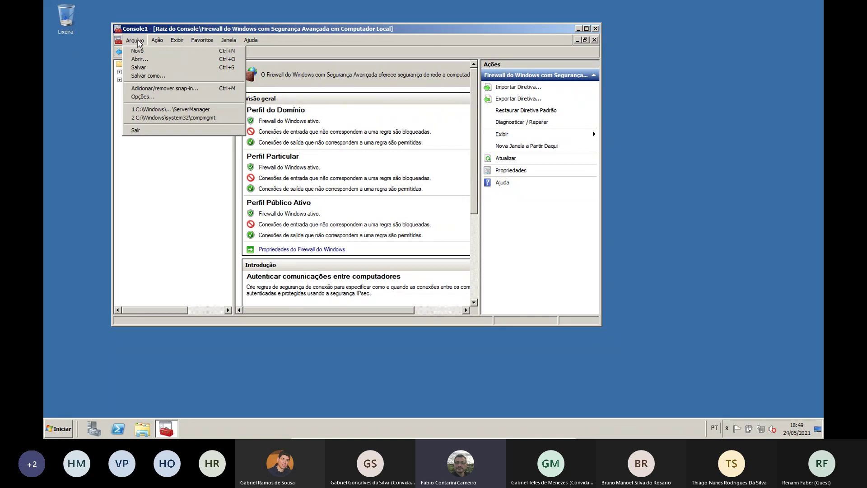
pyautogui.click(143, 71)
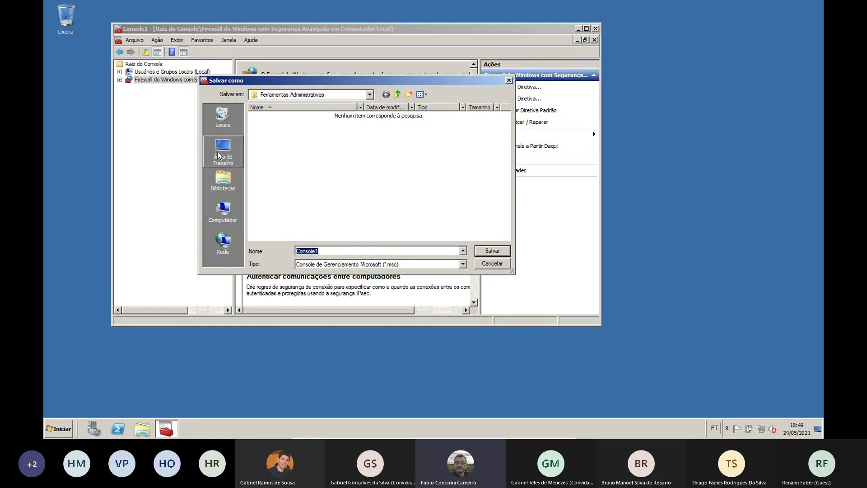
pyautogui.click(230, 162)
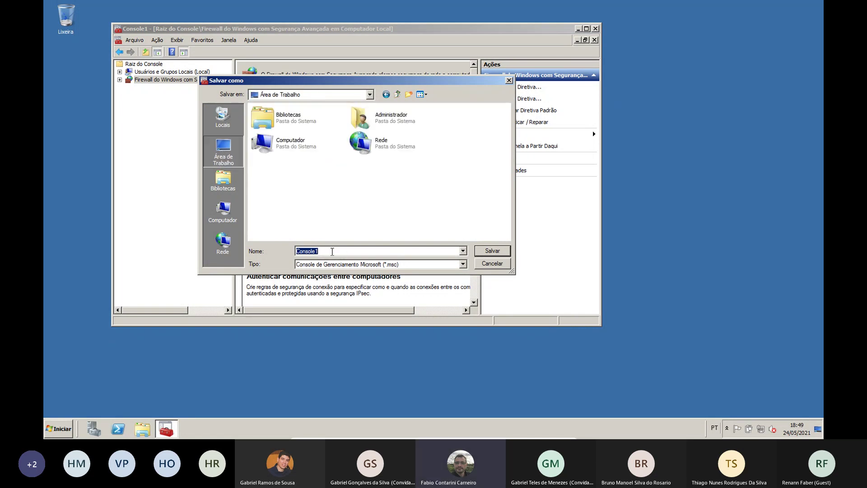
pyautogui.click(332, 252)
pyautogui.moveTo(333, 251); pyautogui.dragTo(284, 254)
pyautogui.write('Meu console')
pyautogui.click(493, 251)
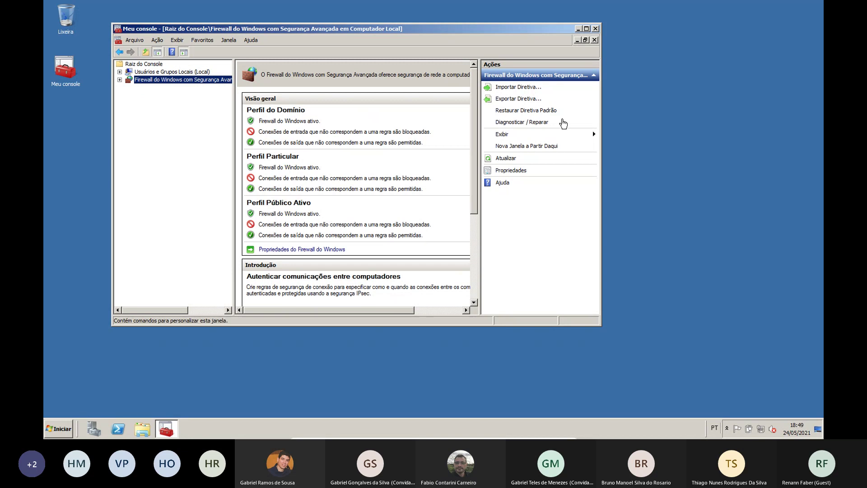
# Reopen Meu console and check the Usuários folder and the Windows Firewall overview
pyautogui.click(596, 29)
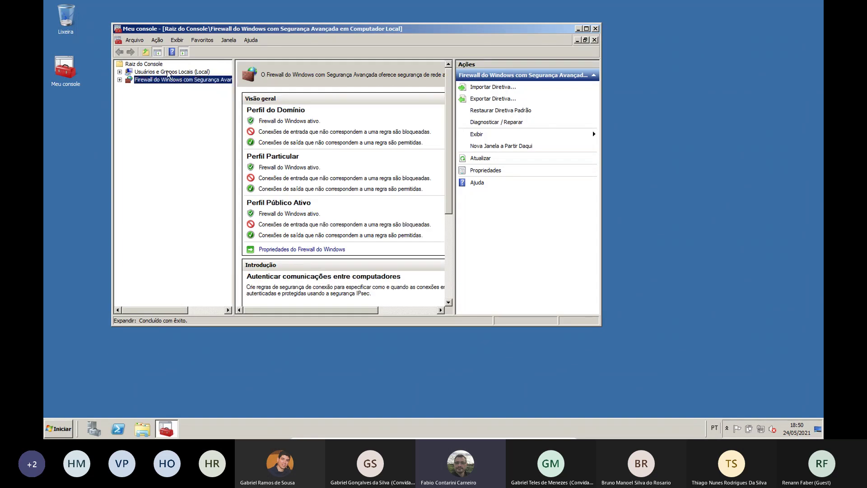
pyautogui.click(168, 73)
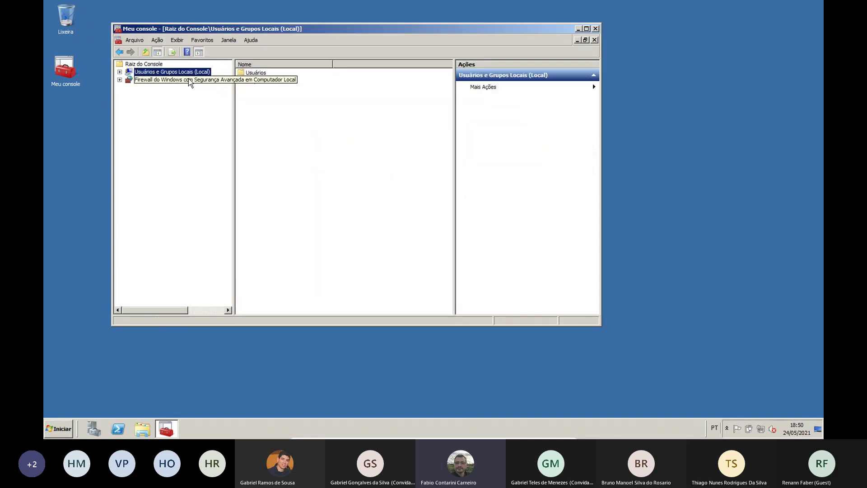
pyautogui.click(262, 72)
pyautogui.rightClick(262, 72)
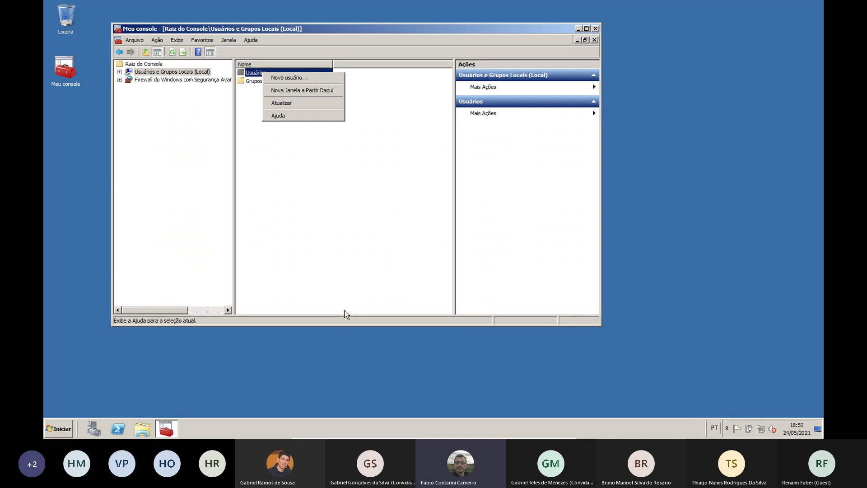
pyautogui.click(71, 73)
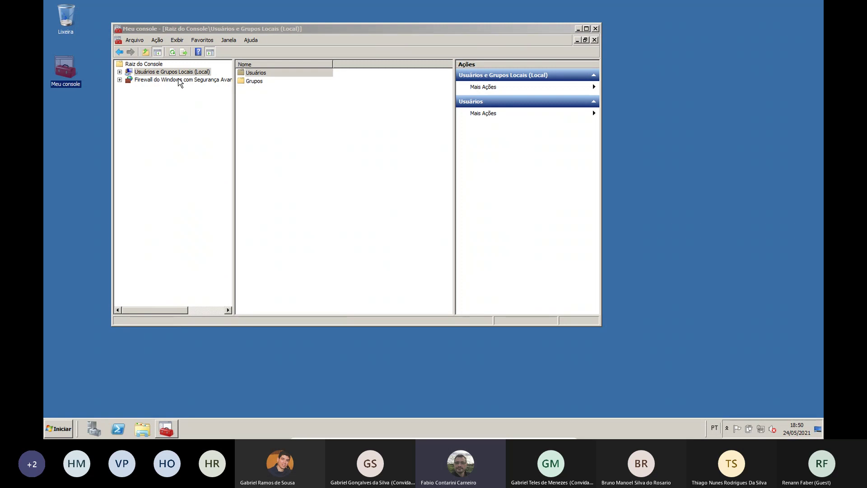
pyautogui.click(180, 80)
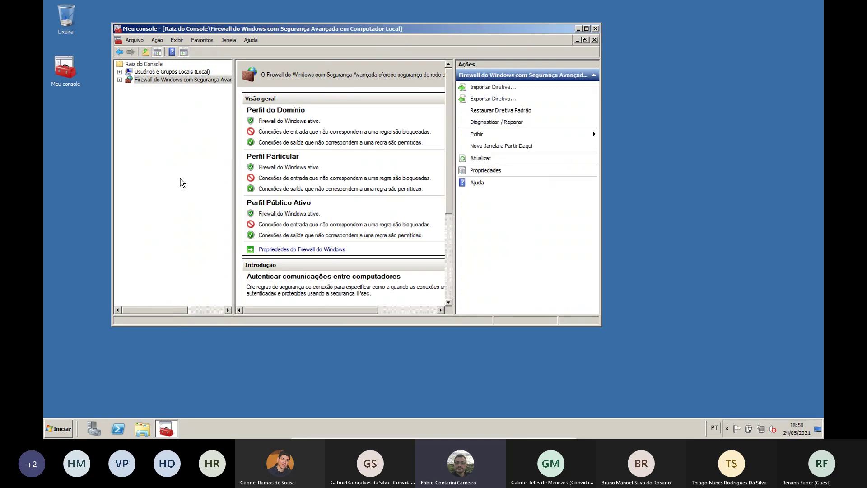
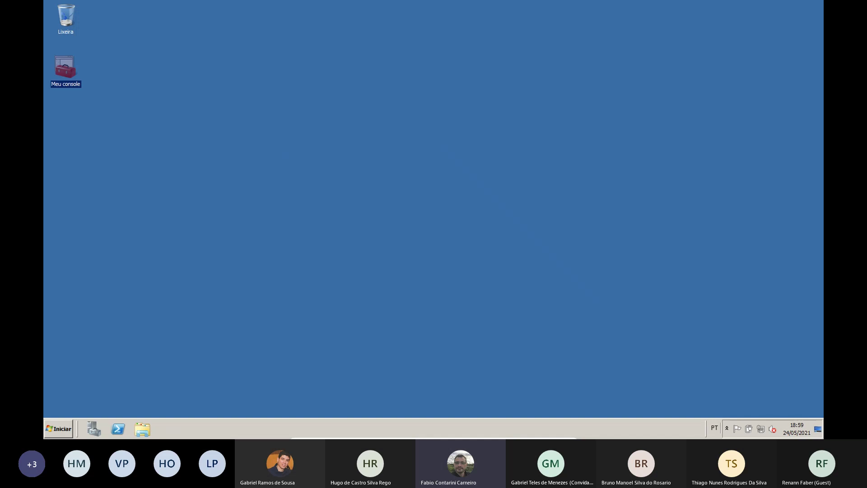
# Open the Start menu's Ferramentas Administrativas submenu
pyautogui.click(53, 429)
pyautogui.moveTo(205, 346)
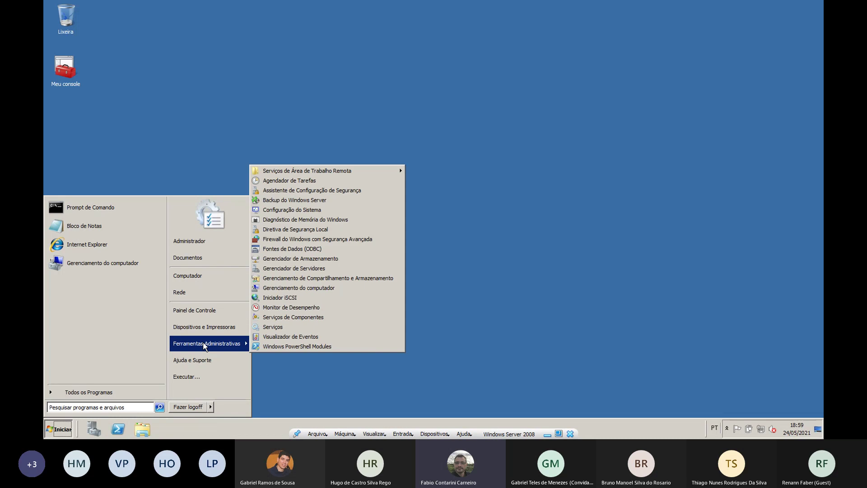
# Launch Gerenciador de Servidores, select Funções, and start the Adicionar funções wizard
pyautogui.click(311, 269)
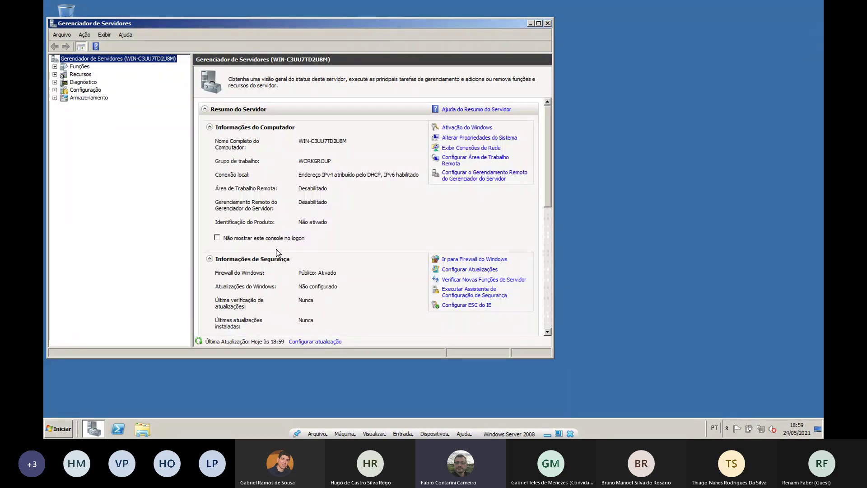
pyautogui.click(79, 67)
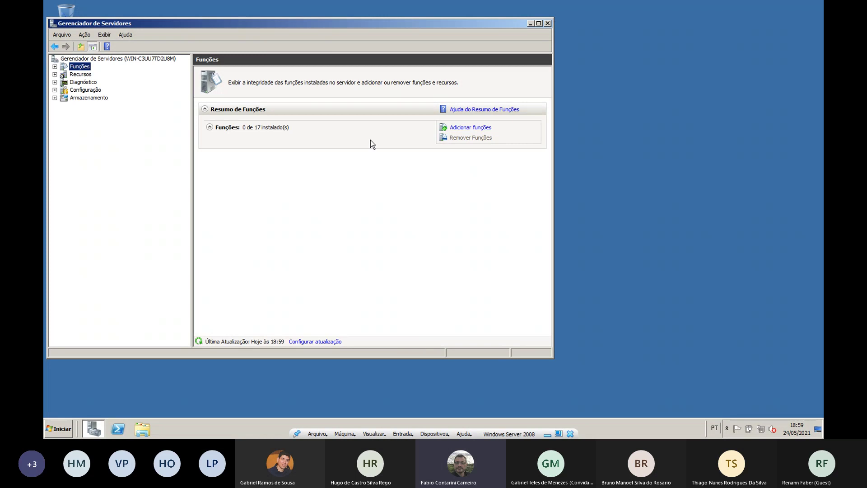
pyautogui.click(477, 132)
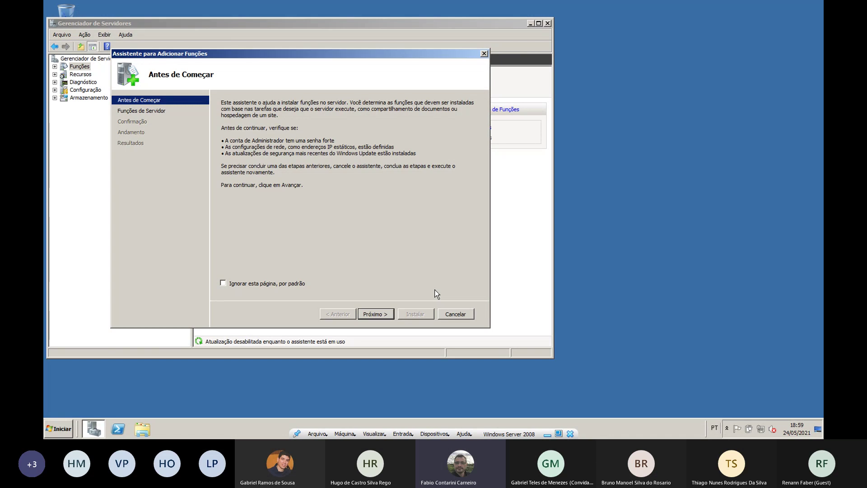
# Cancel the Assistente para Adicionar Funções wizard and confirm with Sim
pyautogui.click(457, 313)
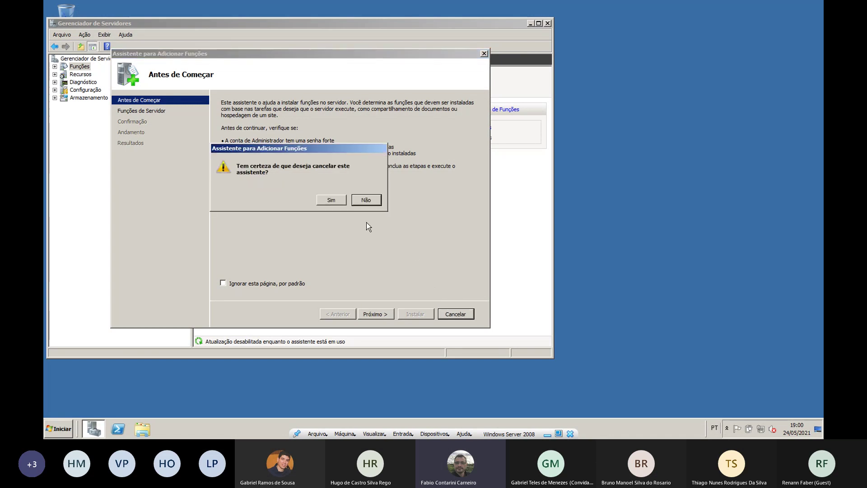
pyautogui.click(340, 201)
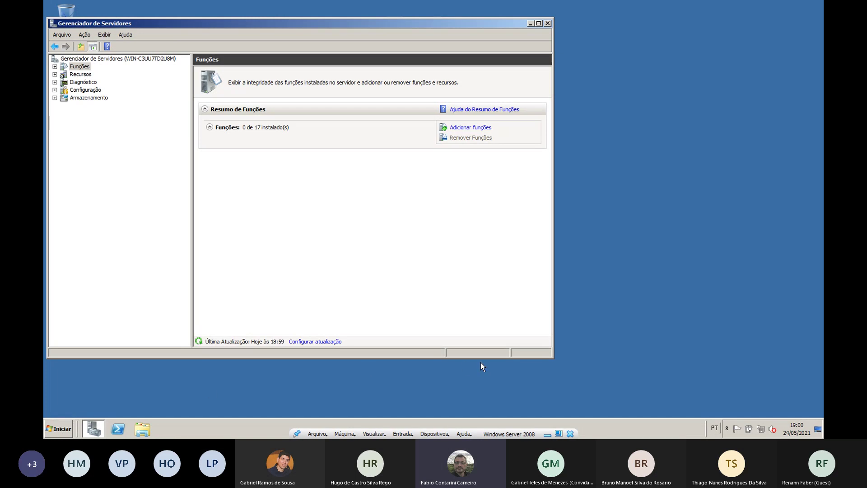
# Look at the network adapter list from the tray's Network and Sharing Center, then close it
pyautogui.rightClick(760, 430)
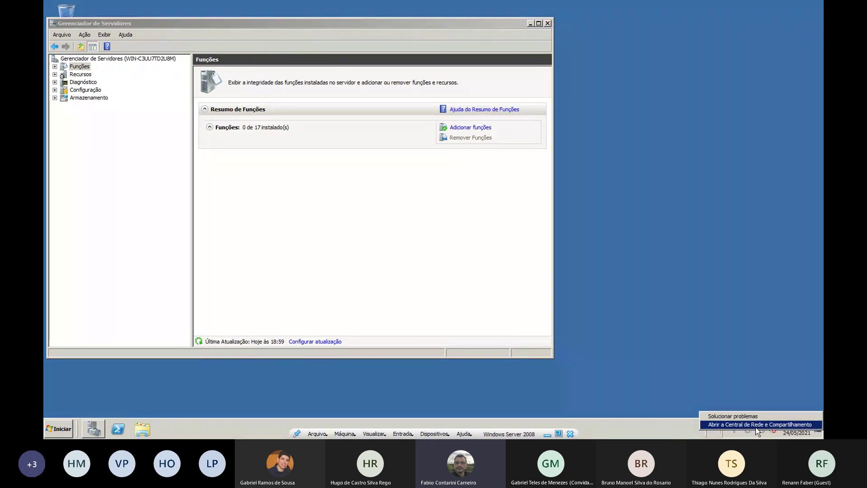
pyautogui.click(760, 425)
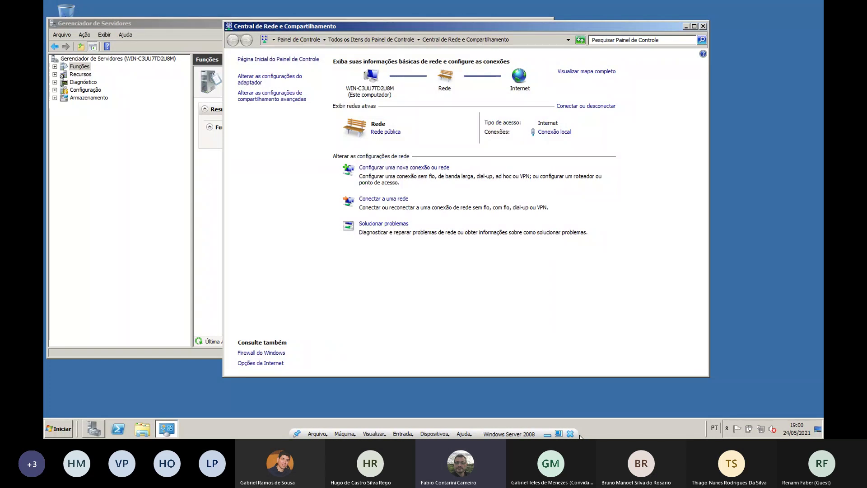
pyautogui.click(282, 80)
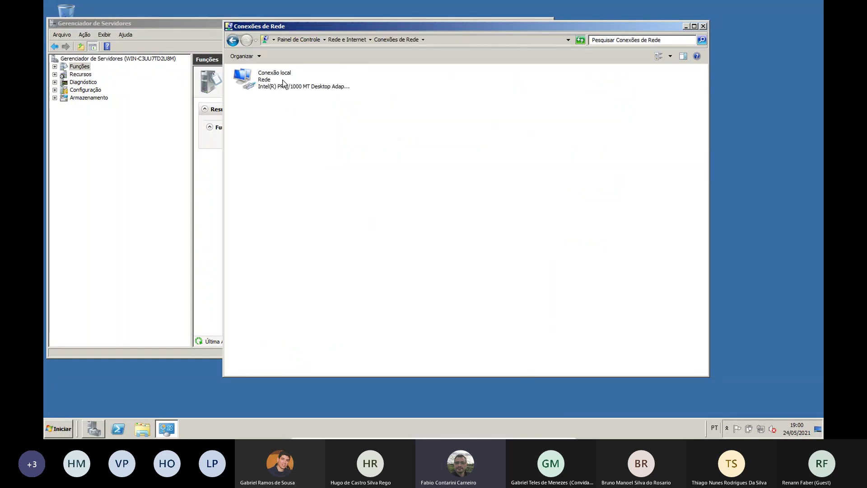
pyautogui.click(704, 26)
# Launch the cmd command prompt from the Start menu search
pyautogui.click(55, 434)
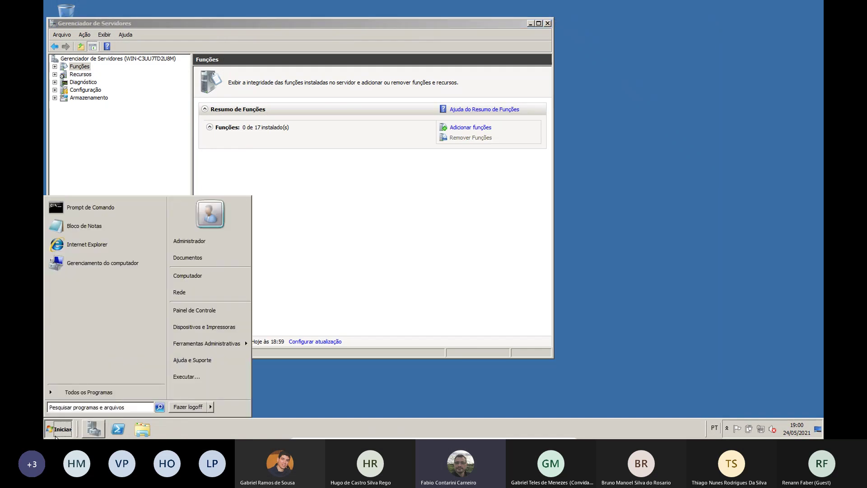
pyautogui.write('cmd')
pyautogui.press('Return')
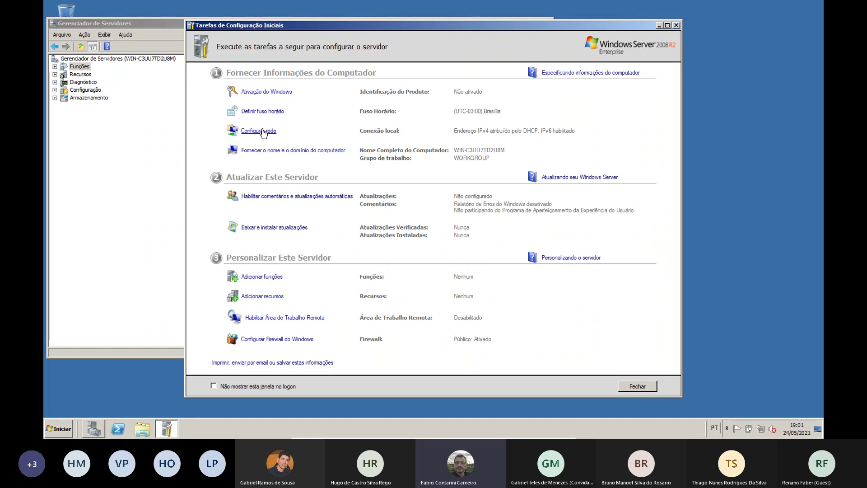
# Open Propriedades of Conexão local from Configurar rede
pyautogui.click(264, 132)
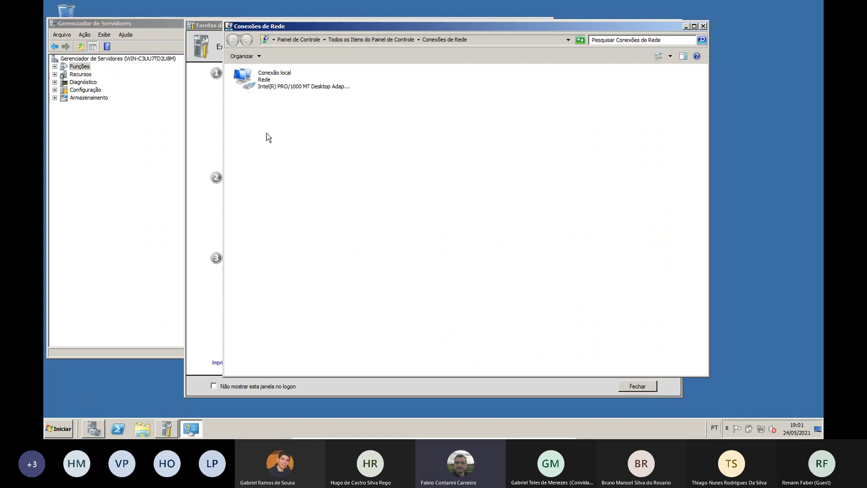
pyautogui.rightClick(272, 85)
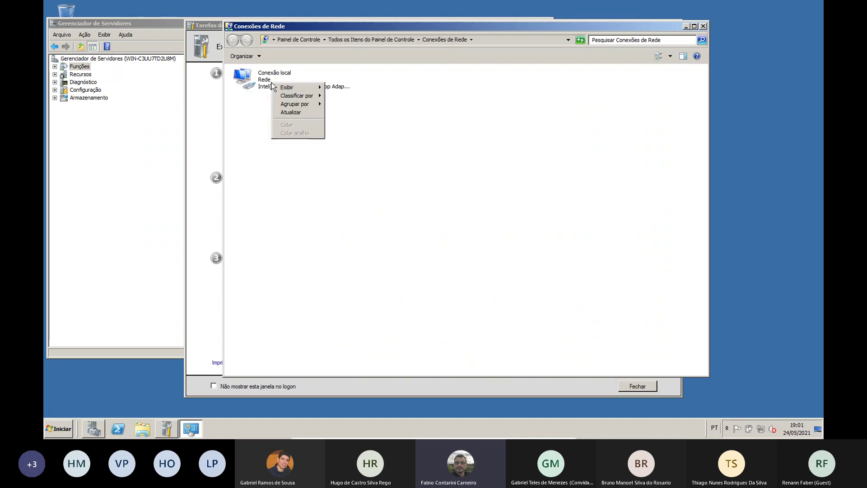
pyautogui.click(265, 86)
pyautogui.rightClick(265, 82)
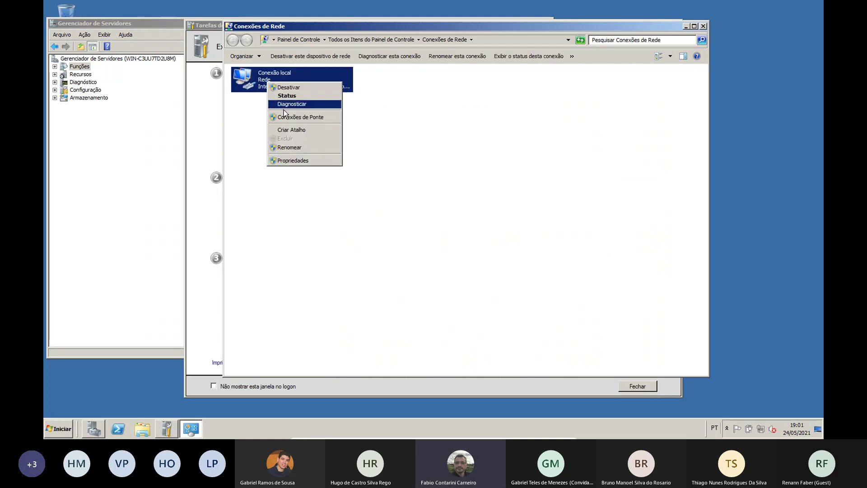
pyautogui.click(292, 164)
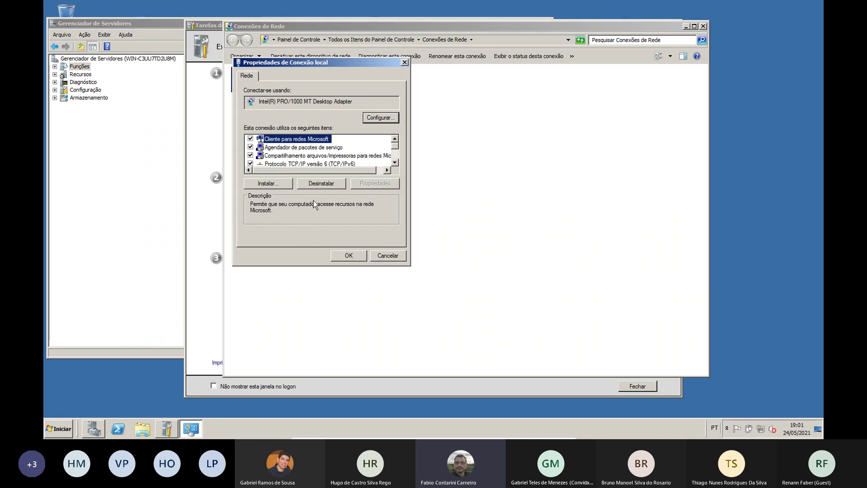
# Disable Protocolo TCP/IPv6 on Conexão local
pyautogui.click(395, 162)
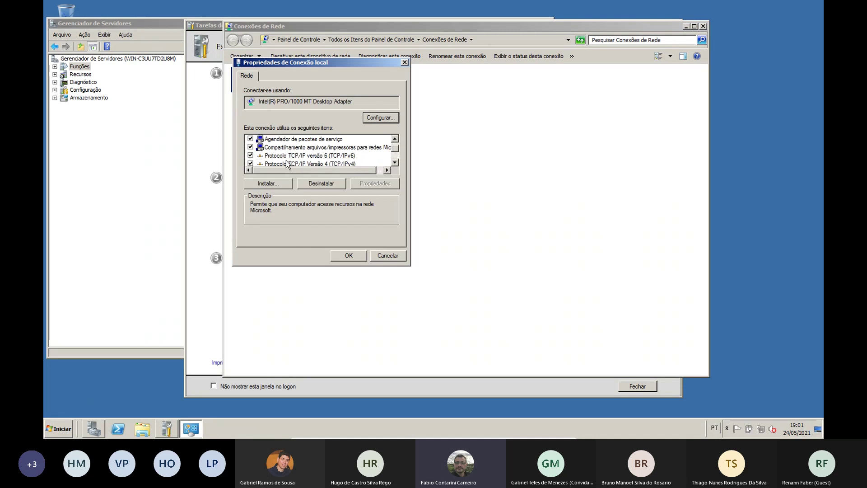
pyautogui.click(251, 156)
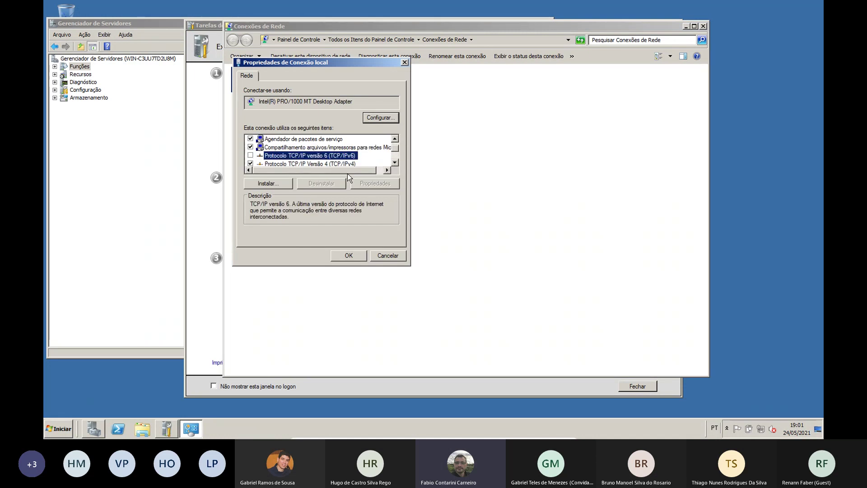
pyautogui.click(395, 163)
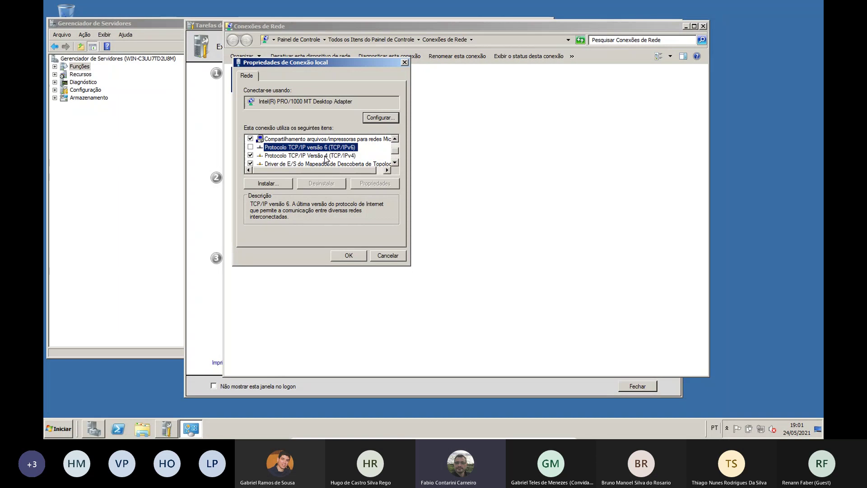
# Set static IPv4 address 192.168.0.251, mask 255.255.255.0 and gateway 192.168.0.1
pyautogui.doubleClick(325, 156)
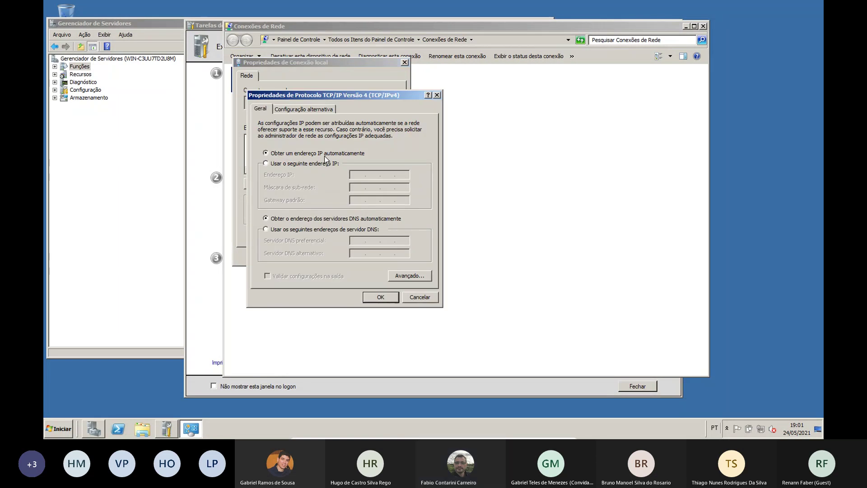
pyautogui.click(322, 163)
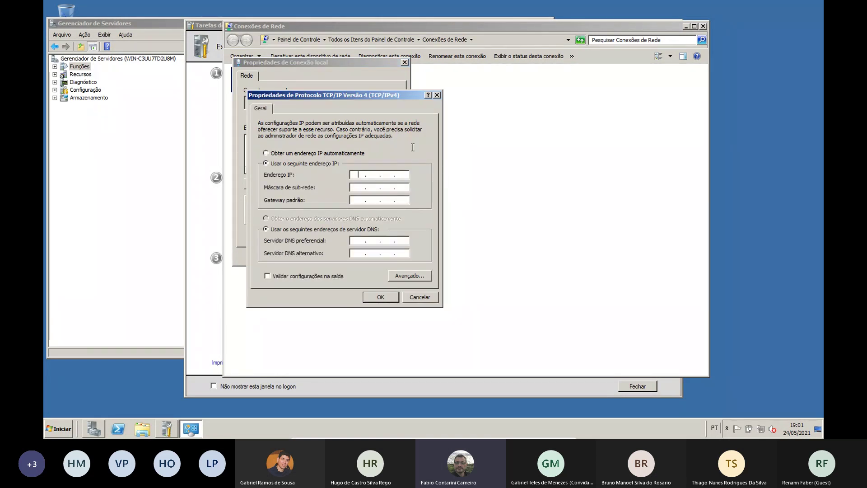
pyautogui.write('192.168.0.')
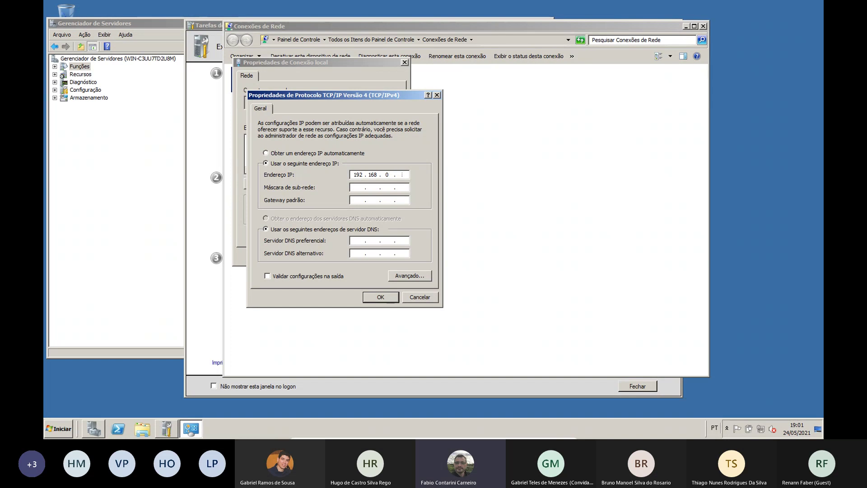
pyautogui.write('251')
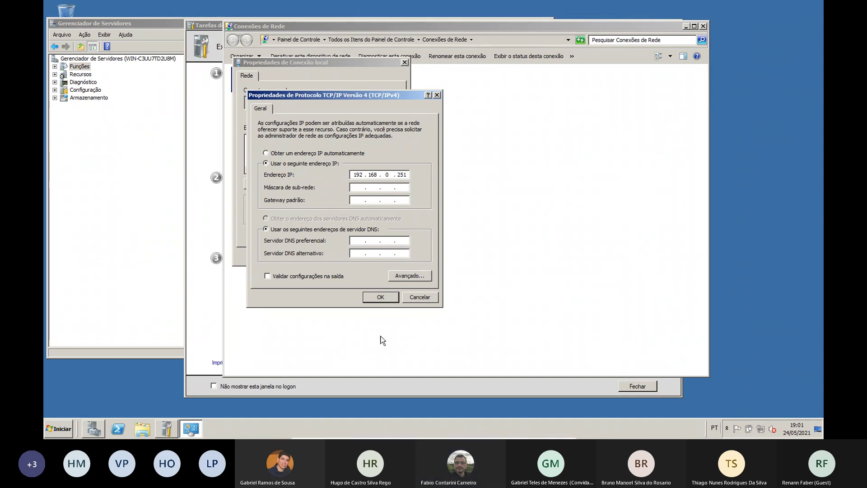
pyautogui.click(376, 187)
pyautogui.doubleClick(376, 187)
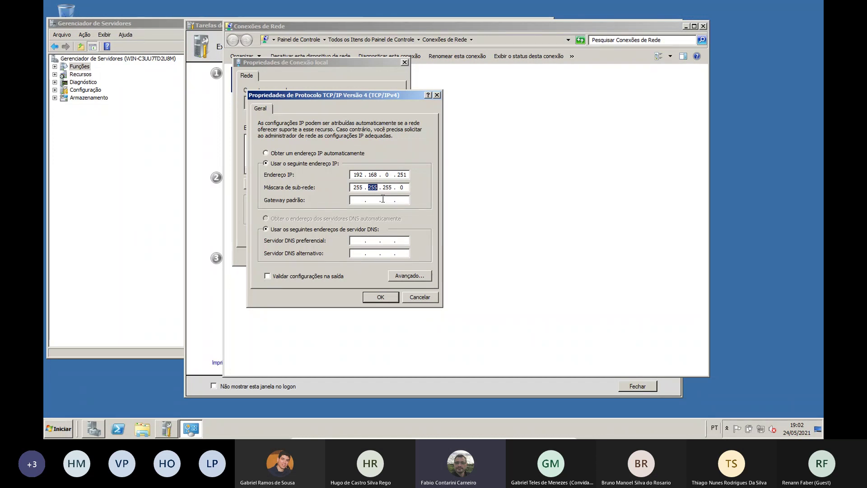
pyautogui.click(402, 185)
pyautogui.press('Tab')
pyautogui.write('192 . 168 . ')
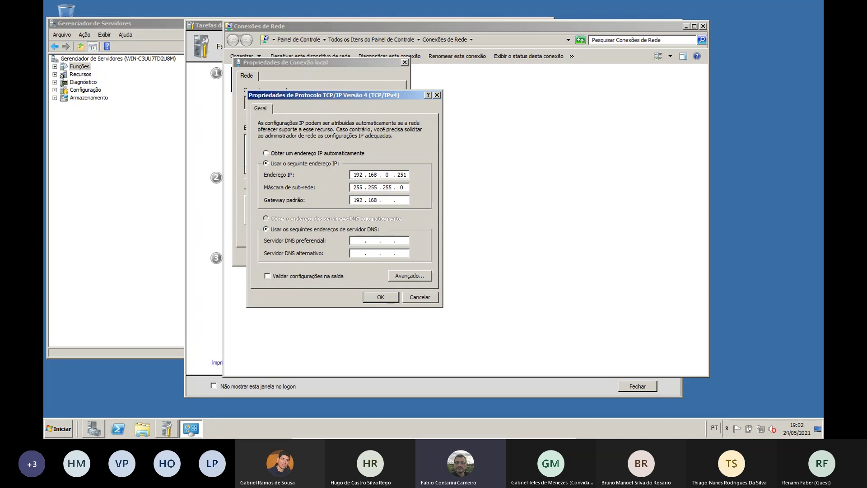
pyautogui.write('0 . 1')
# Set preferred DNS server 192.168.0.251, apply the settings, and close Conexões de Rede
pyautogui.click(353, 242)
pyautogui.press('Tab')
pyautogui.write('192 . 1')
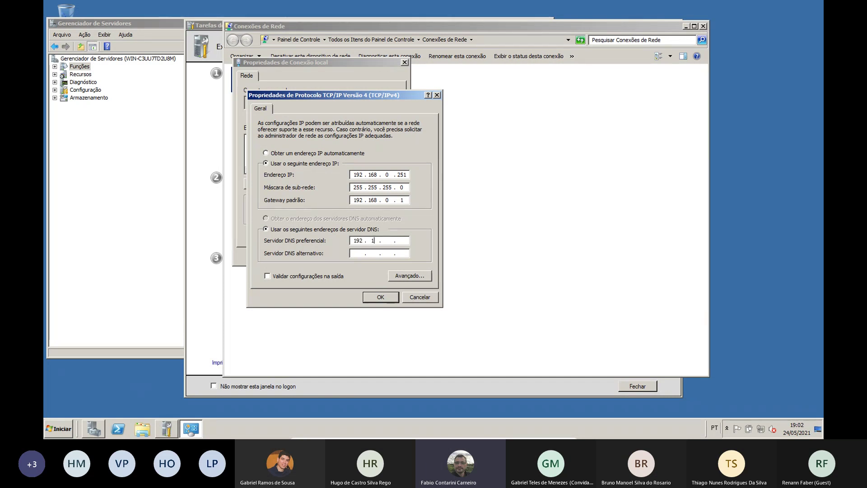
pyautogui.write('68 . 0 . 251')
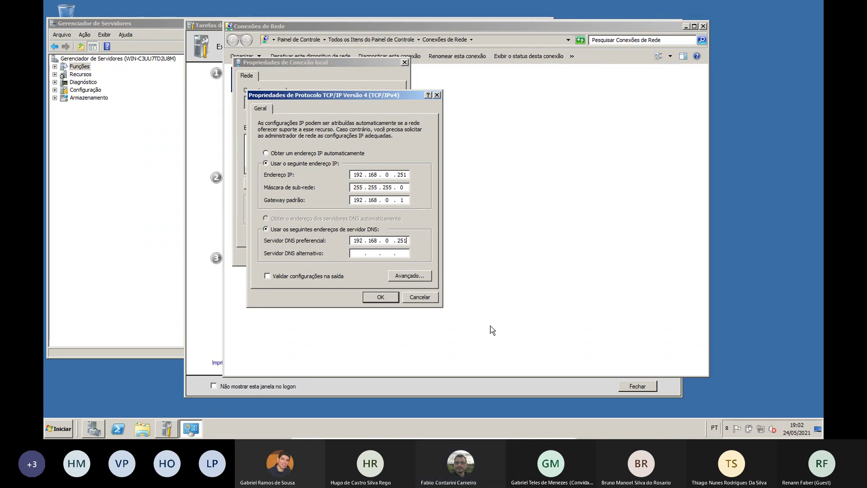
pyautogui.click(387, 301)
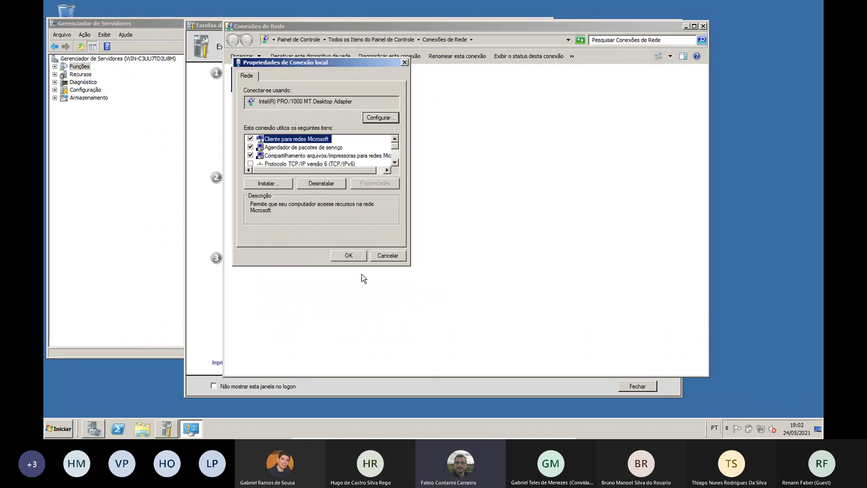
pyautogui.click(427, 342)
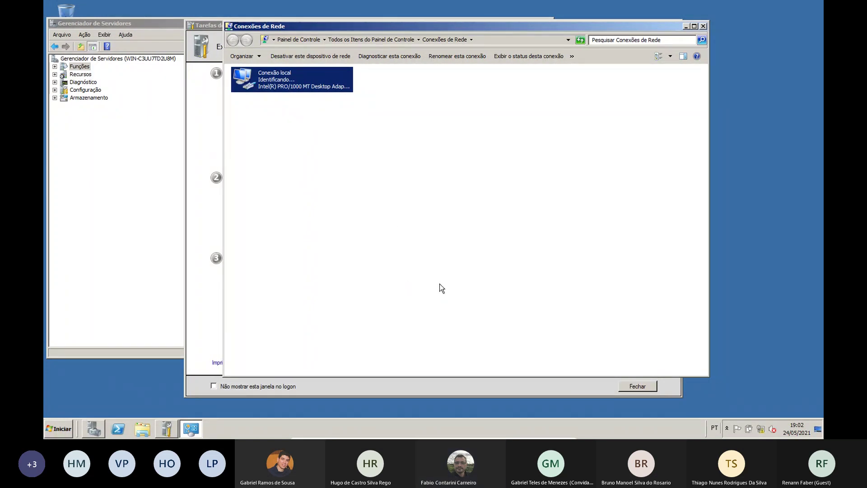
pyautogui.click(704, 26)
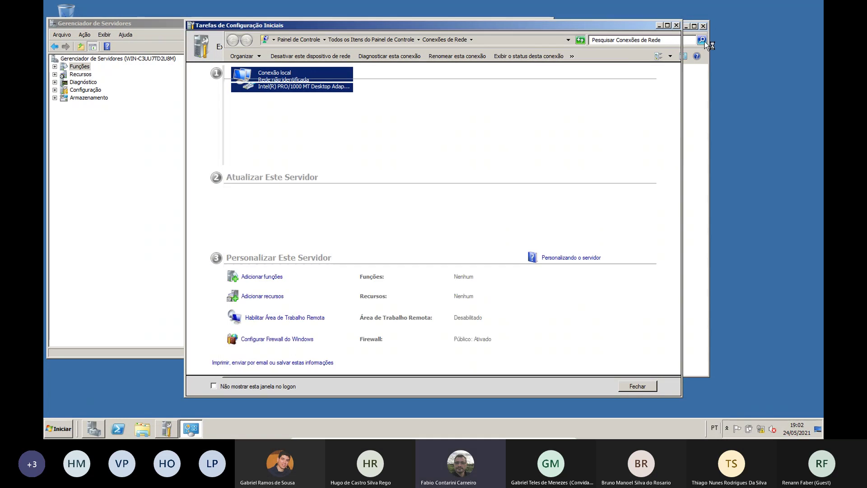
# Close Tarefas de Configuração Iniciais and move the Prompt de Comando window to the right
pyautogui.click(677, 25)
pyautogui.click(72, 429)
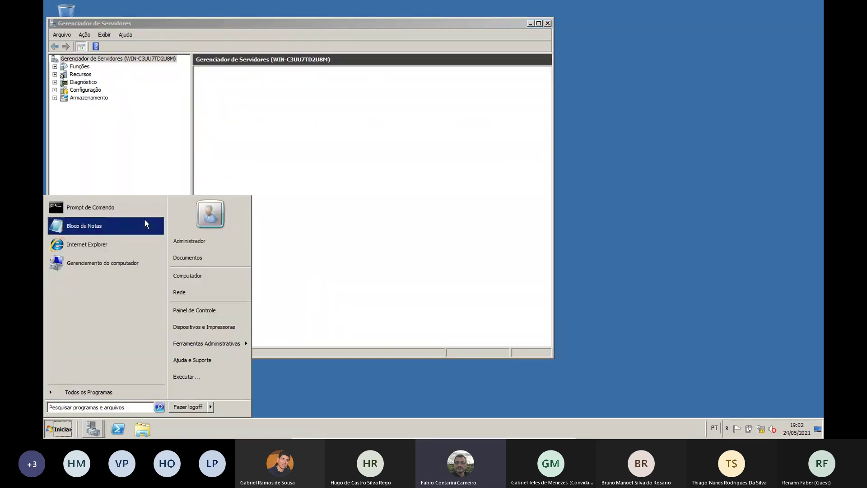
pyautogui.click(90, 207)
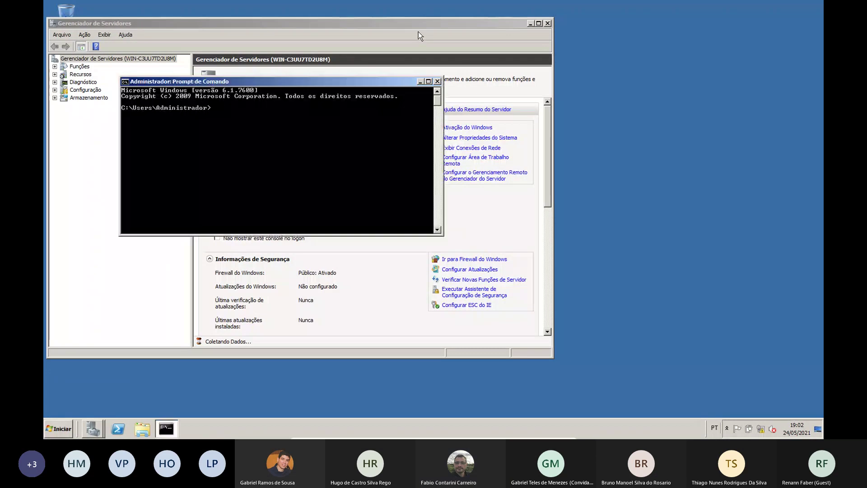
pyautogui.moveTo(368, 85); pyautogui.dragTo(578, 90)
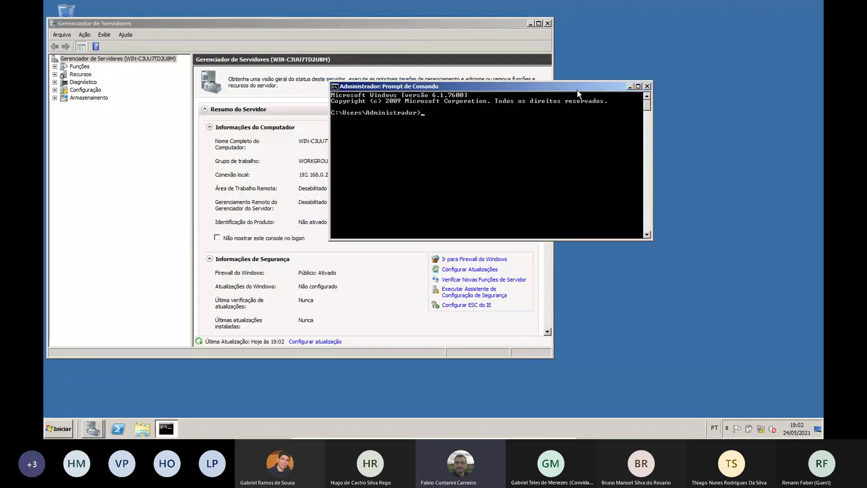
pyautogui.write('ping www.google')
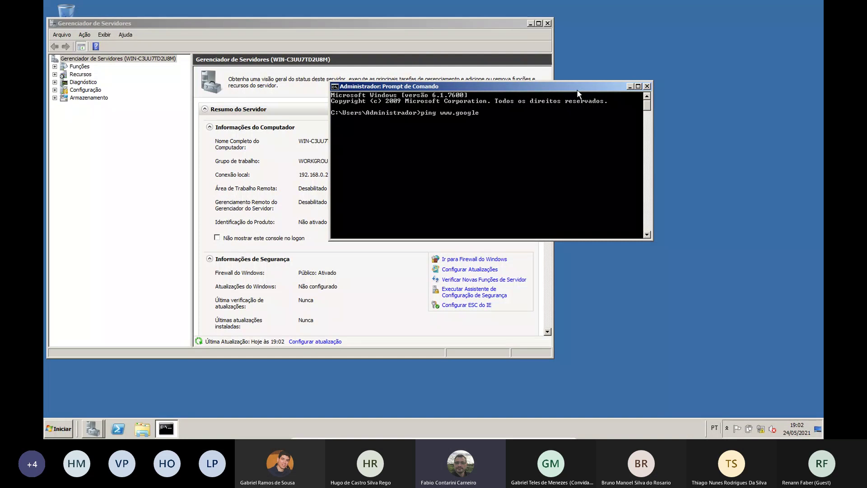
pyautogui.write('.com')
pyautogui.press('Return')
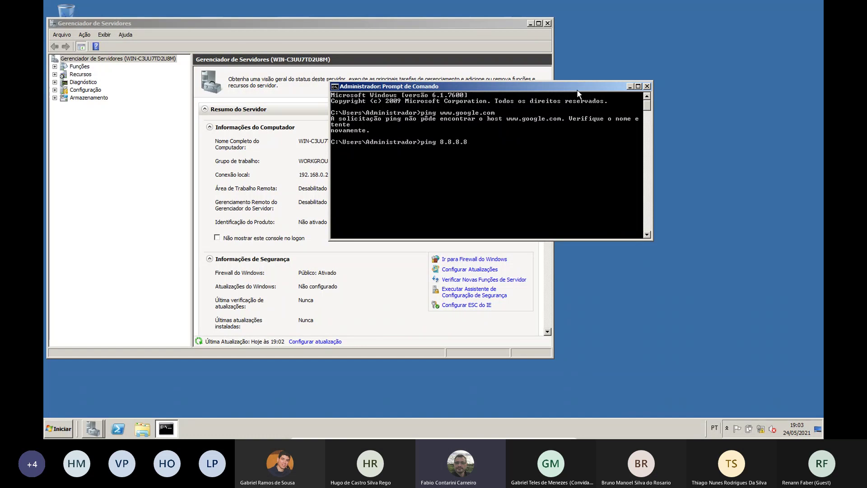
pyautogui.press('Return')
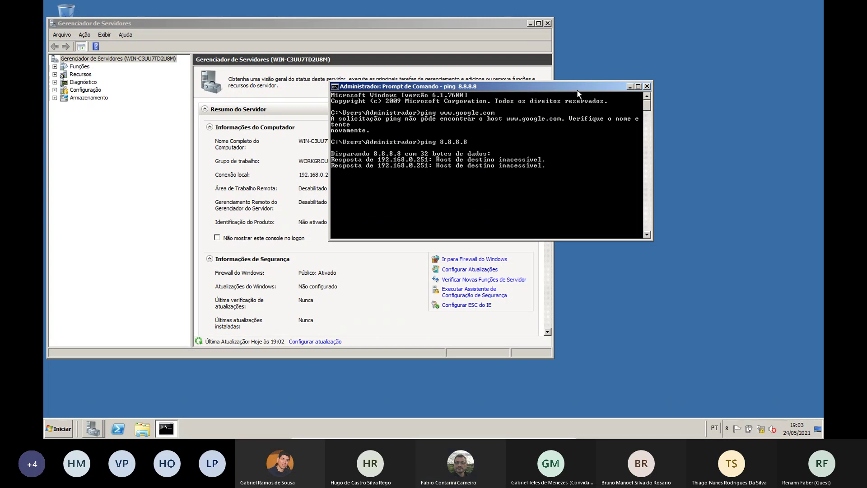
# Review Conexão local's IPv4 settings (IP and DNS 192.168.0.251), then close all network windows
pyautogui.rightClick(762, 429)
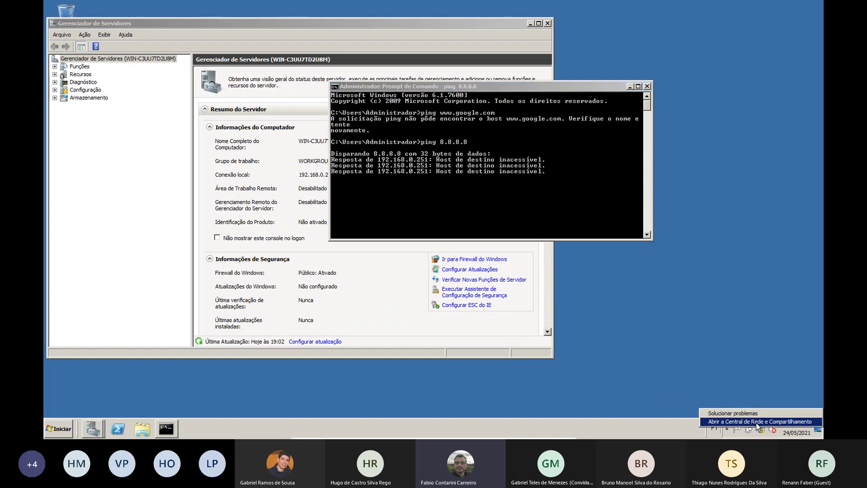
pyautogui.click(758, 422)
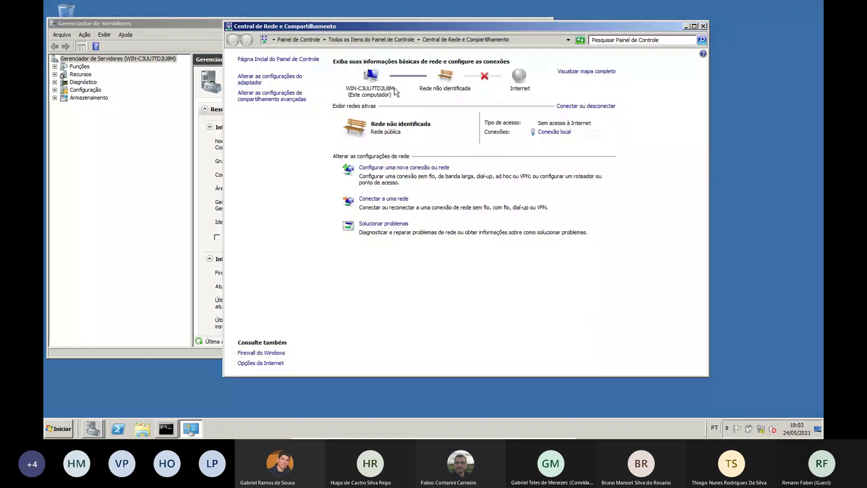
pyautogui.click(271, 79)
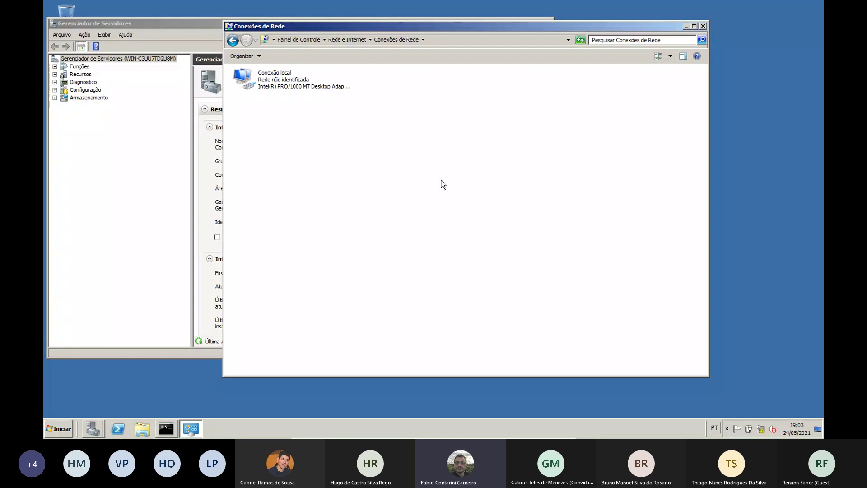
pyautogui.doubleClick(295, 87)
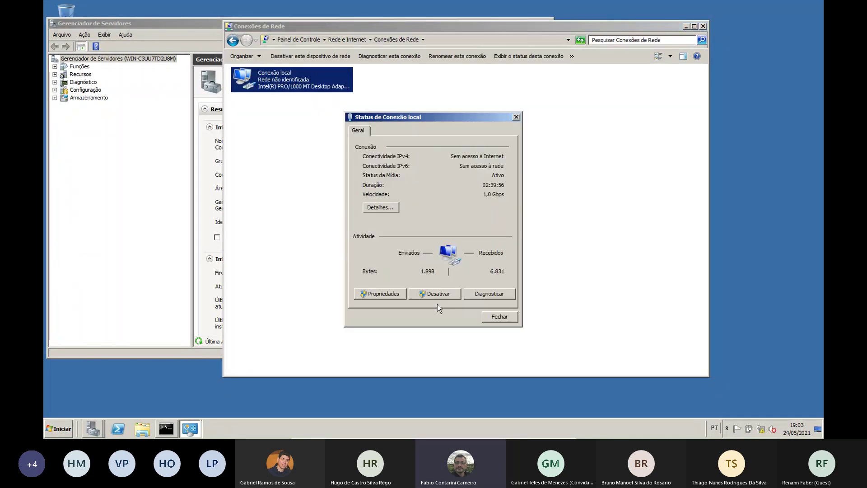
pyautogui.click(380, 294)
pyautogui.click(420, 223)
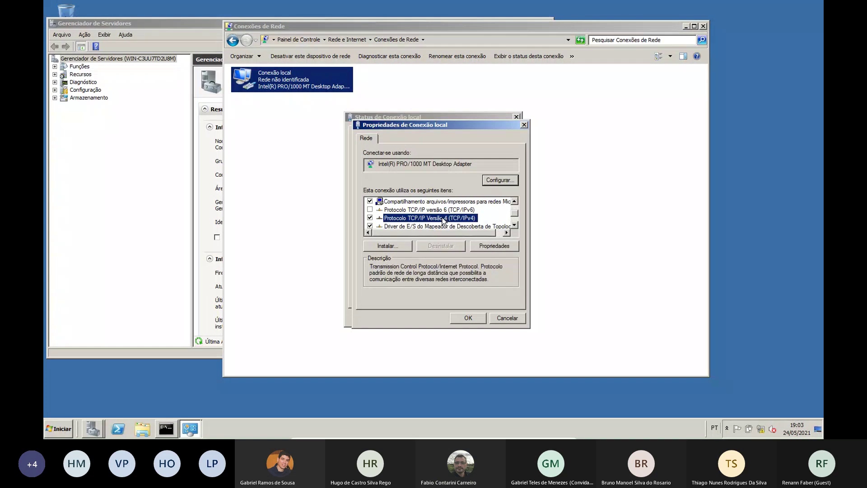
pyautogui.click(475, 241)
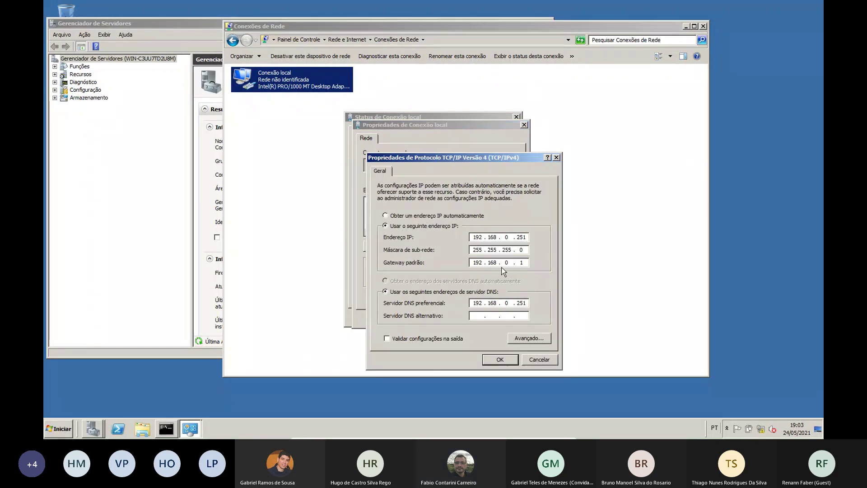
pyautogui.click(500, 359)
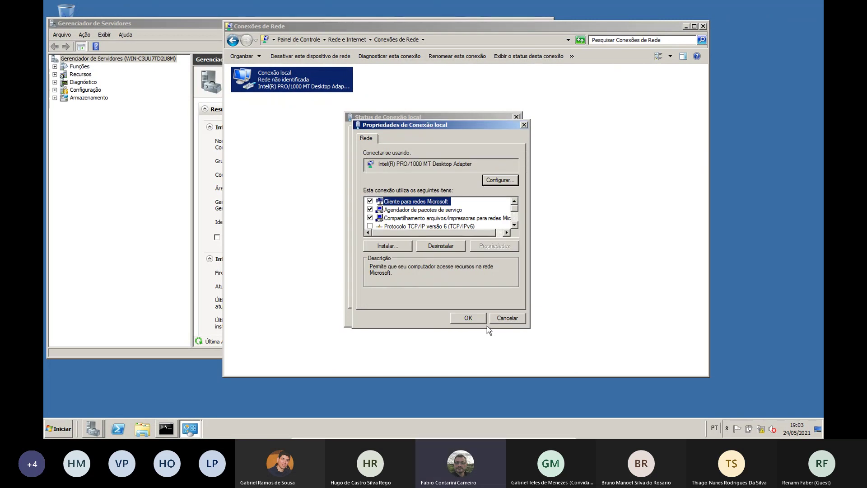
pyautogui.click(468, 318)
pyautogui.click(499, 317)
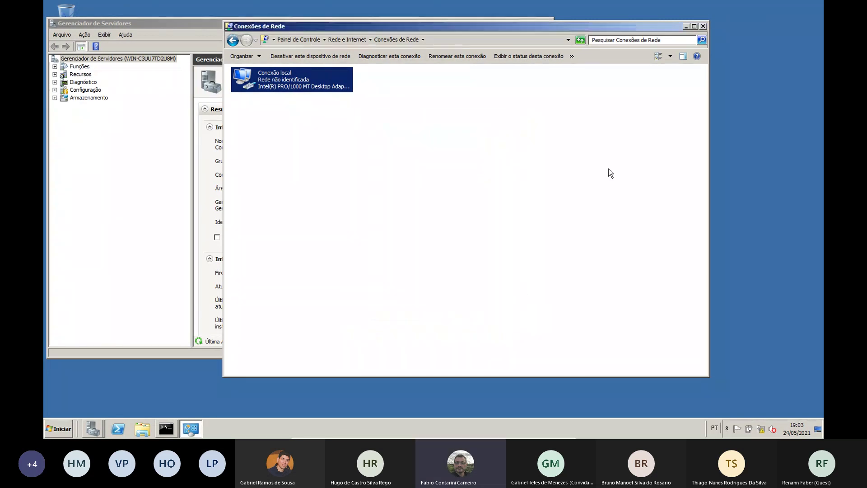
pyautogui.click(704, 27)
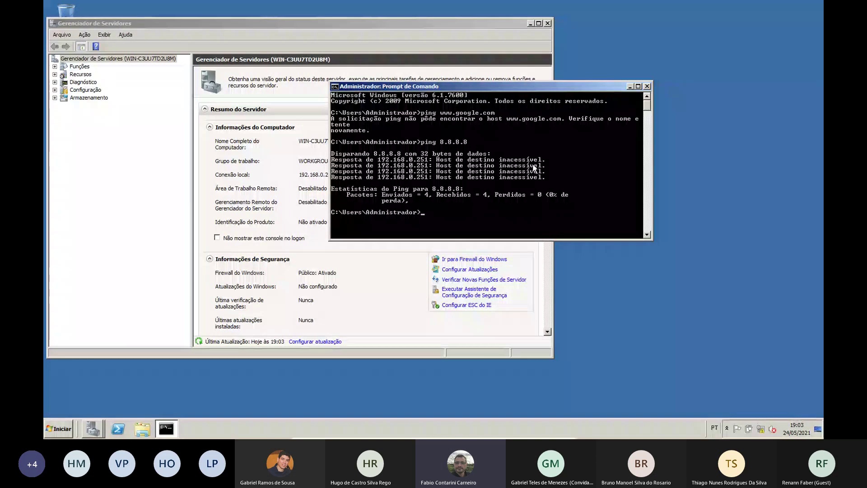
# Rerun the ping to 8.8.8.8, close the command prompt, and return to Funções
pyautogui.press('Up')
pyautogui.press('Return')
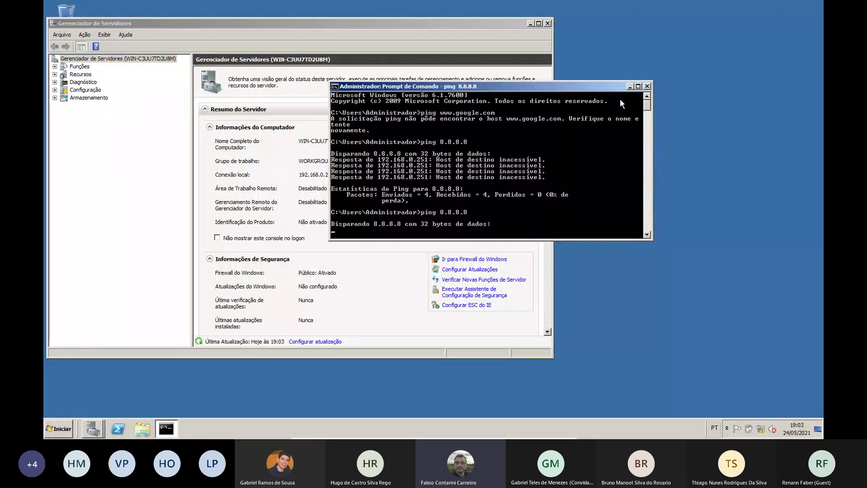
pyautogui.click(648, 85)
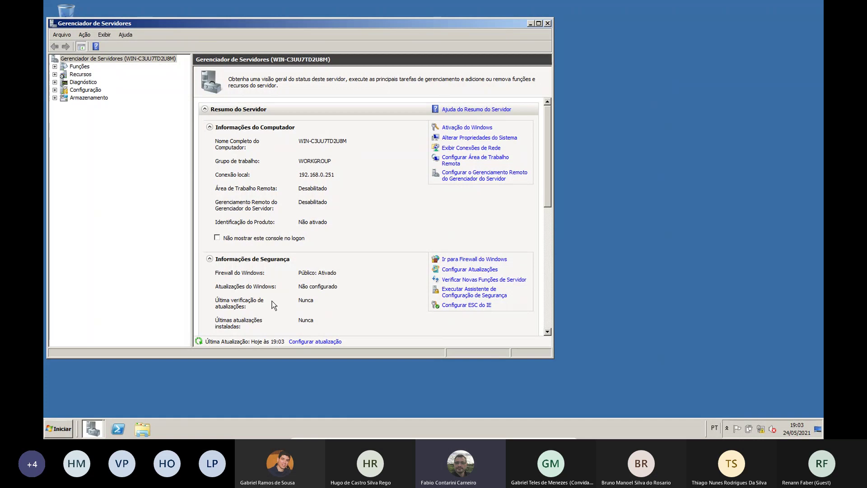
pyautogui.click(79, 67)
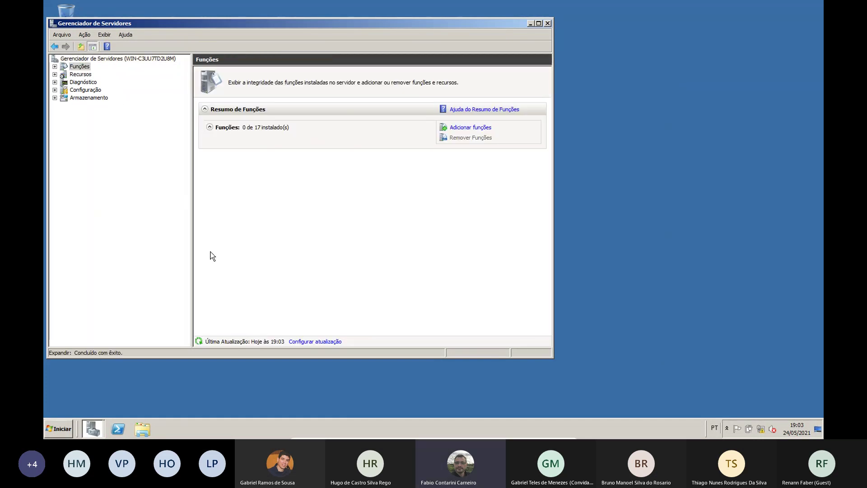
# Add the Servidor DNS role in the wizard, install it, and close after success
pyautogui.click(471, 128)
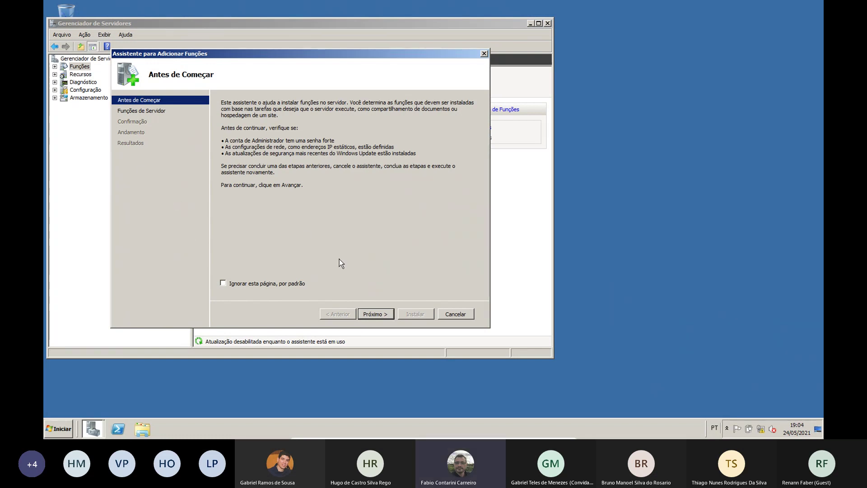
pyautogui.click(387, 316)
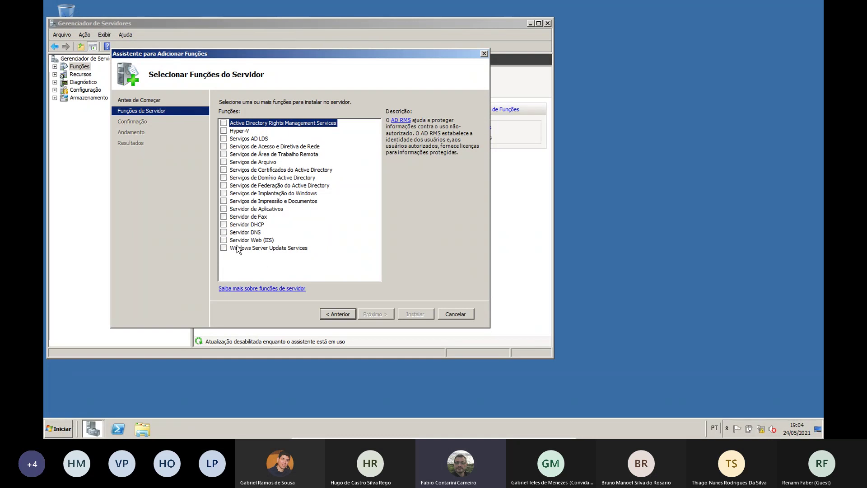
pyautogui.click(224, 232)
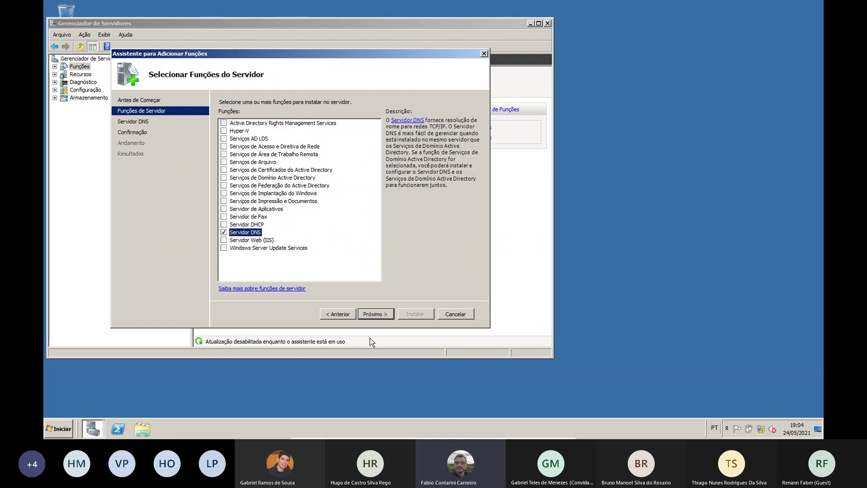
pyautogui.click(383, 313)
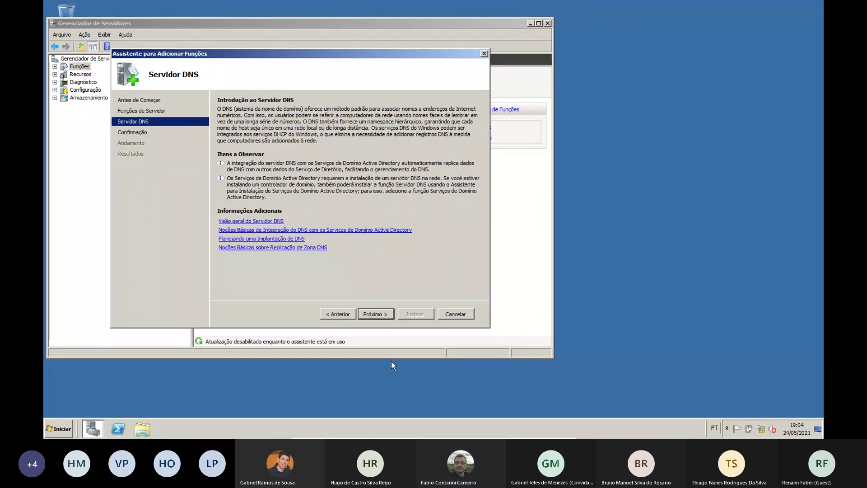
pyautogui.click(375, 313)
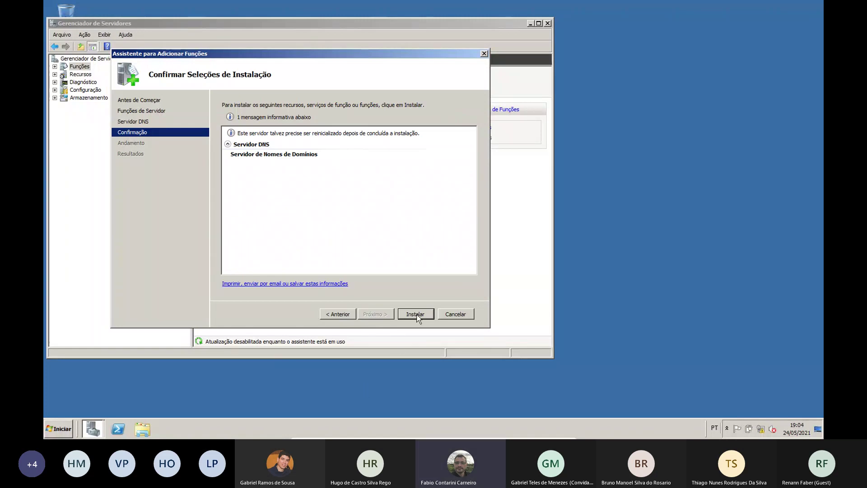
pyautogui.click(416, 315)
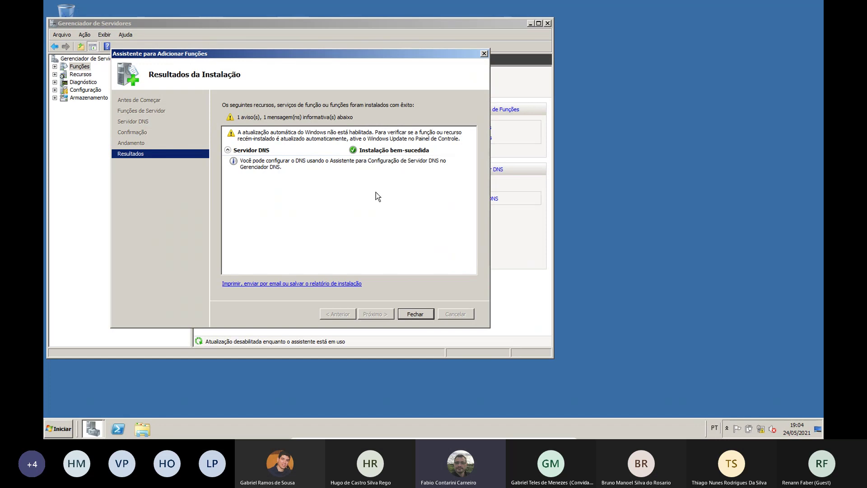
pyautogui.click(416, 315)
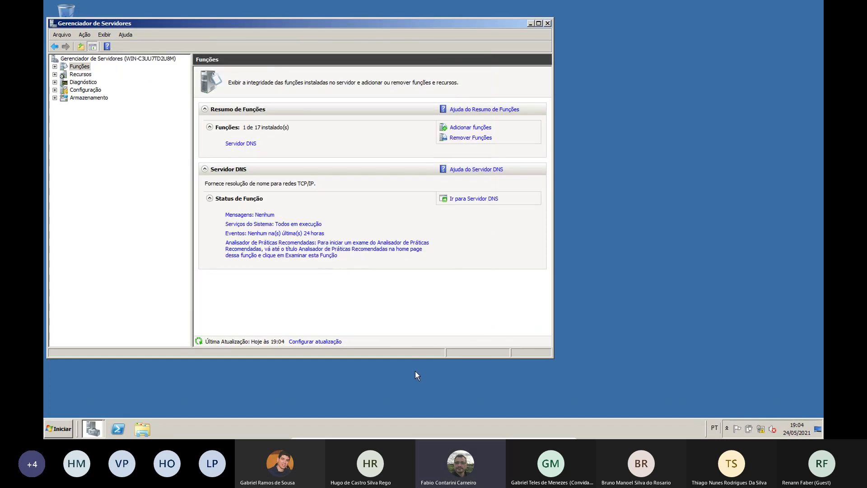
# Close Gerenciador de Servidores
pyautogui.click(164, 140)
pyautogui.click(547, 23)
pyautogui.click(547, 23)
# Open the saved Meu console from the desktop, showing Windows Firewall with Advanced Security
pyautogui.click(55, 429)
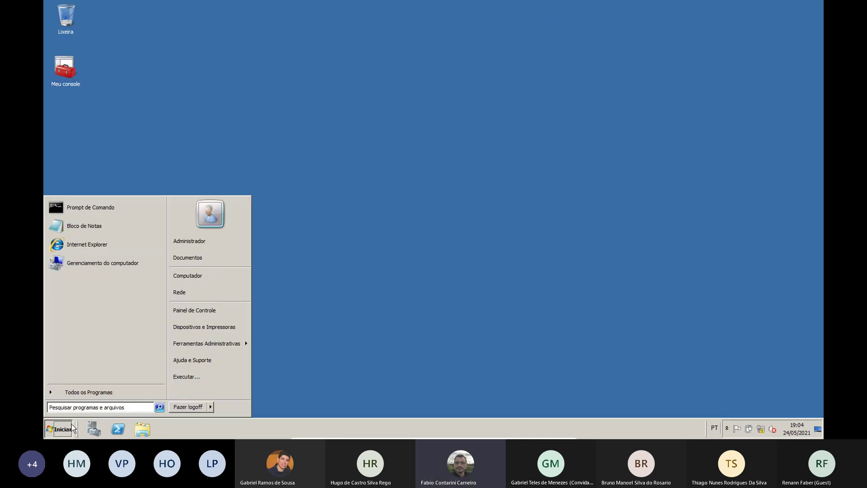
pyautogui.moveTo(220, 344)
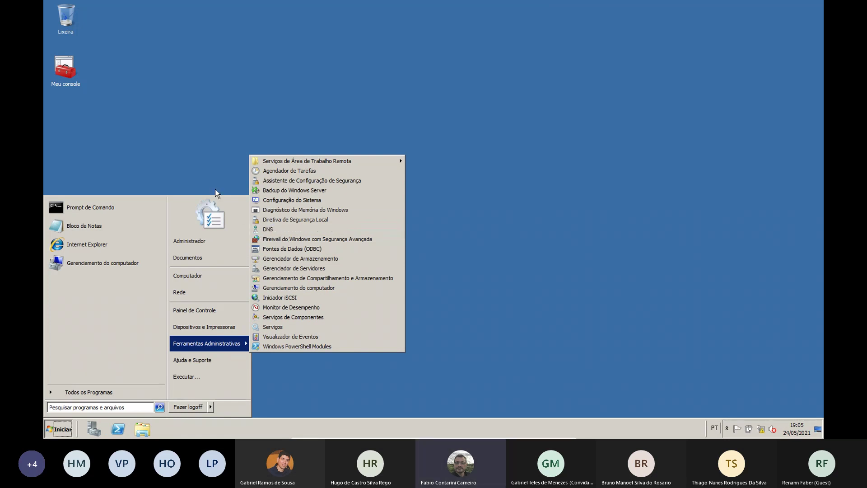
pyautogui.click(164, 143)
pyautogui.click(68, 70)
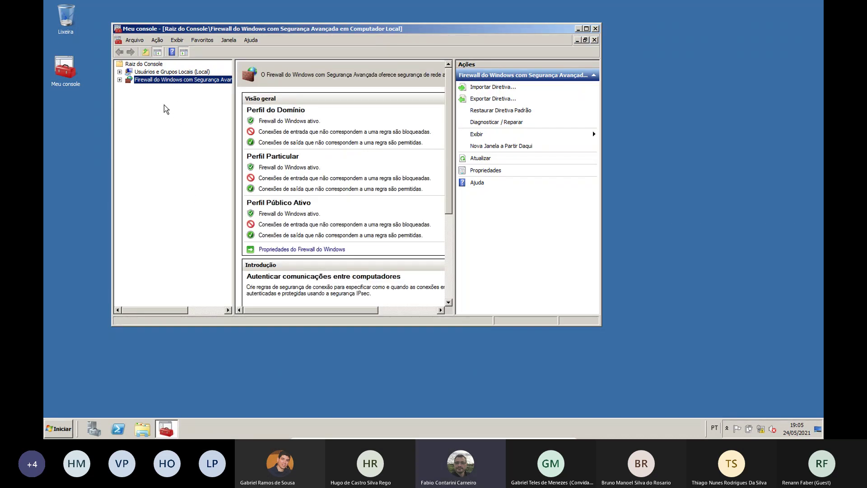
# Add the DNS snap-in to Meu console and view the DNS management node
pyautogui.click(139, 39)
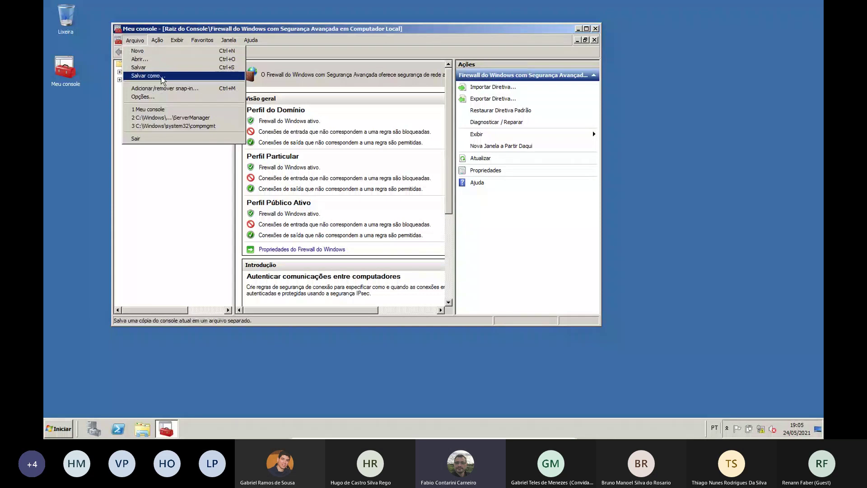
pyautogui.click(168, 89)
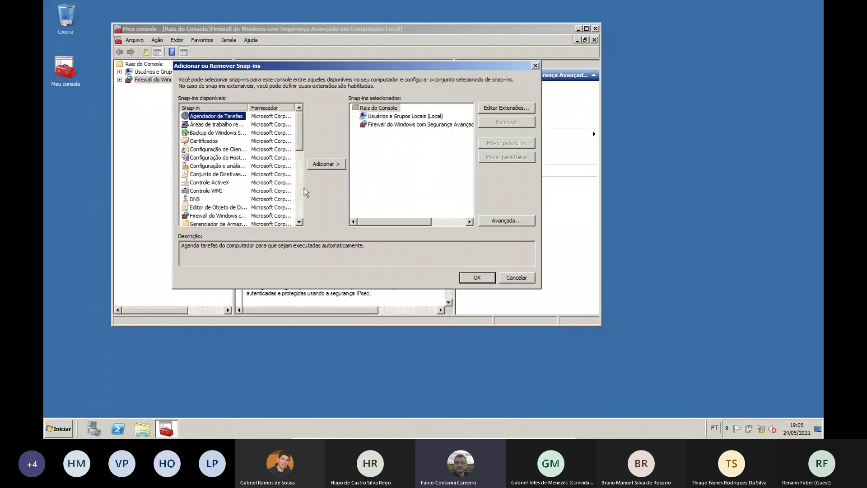
pyautogui.click(200, 201)
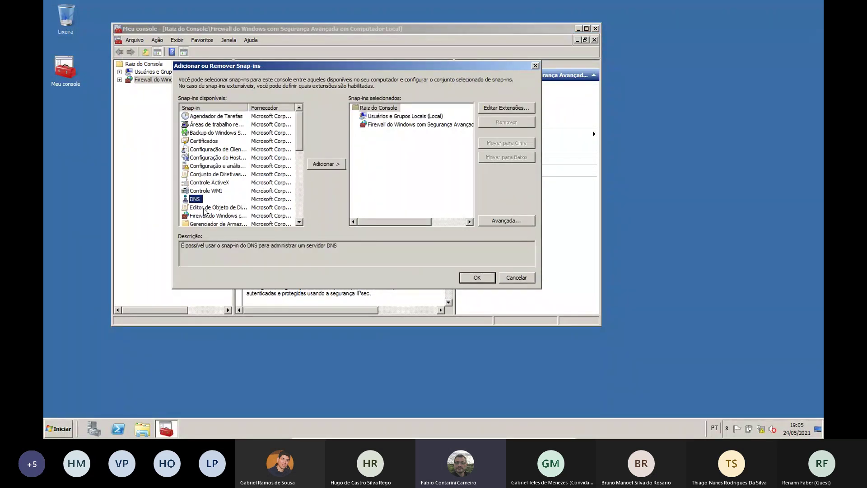
pyautogui.click(324, 165)
pyautogui.click(487, 277)
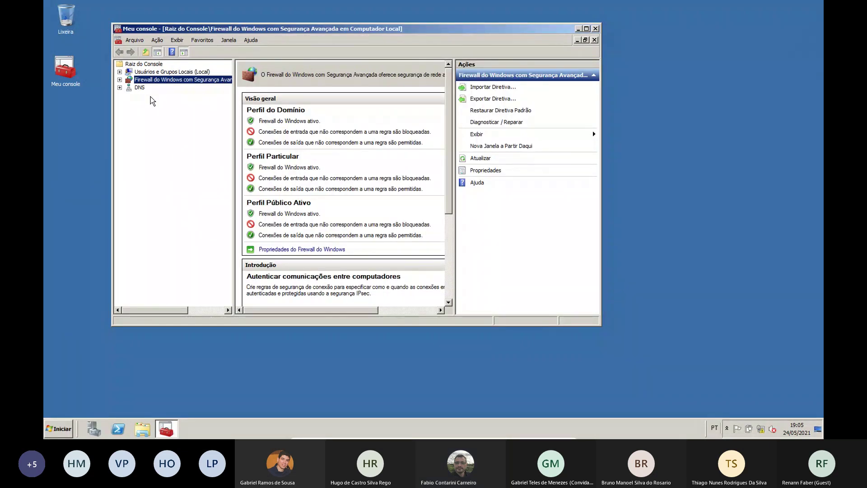
pyautogui.click(139, 87)
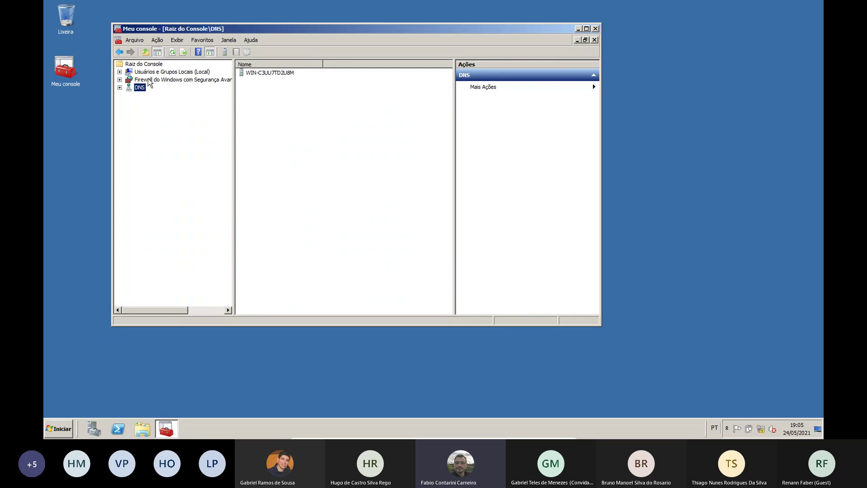
# Save Meu console and close the window
pyautogui.click(135, 40)
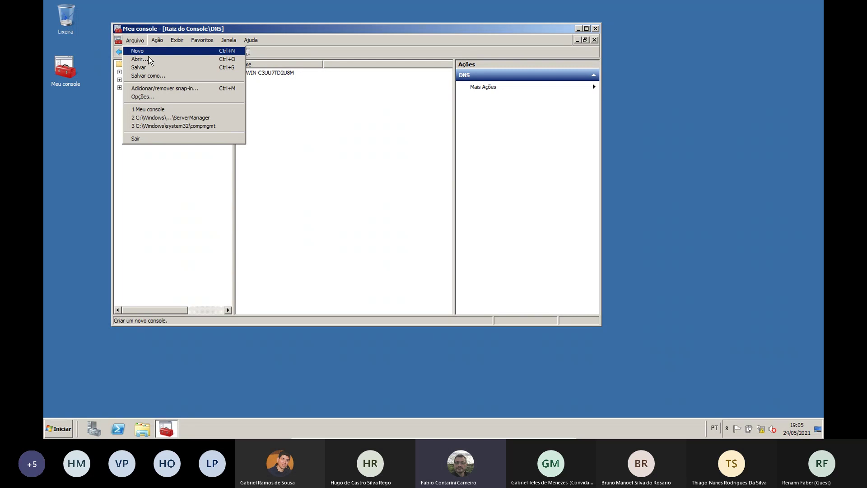
pyautogui.click(159, 68)
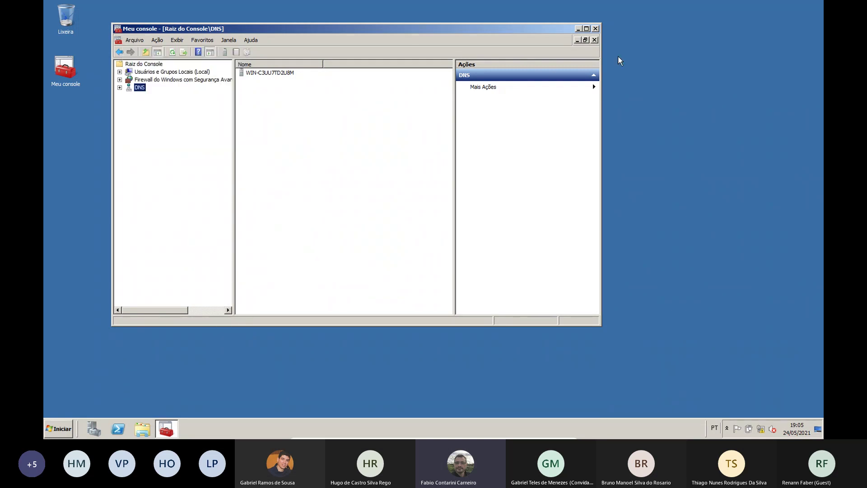
pyautogui.click(596, 28)
# Open DNS Manager from Administrative Tools, close it, and bring Server Manager back up
pyautogui.click(53, 433)
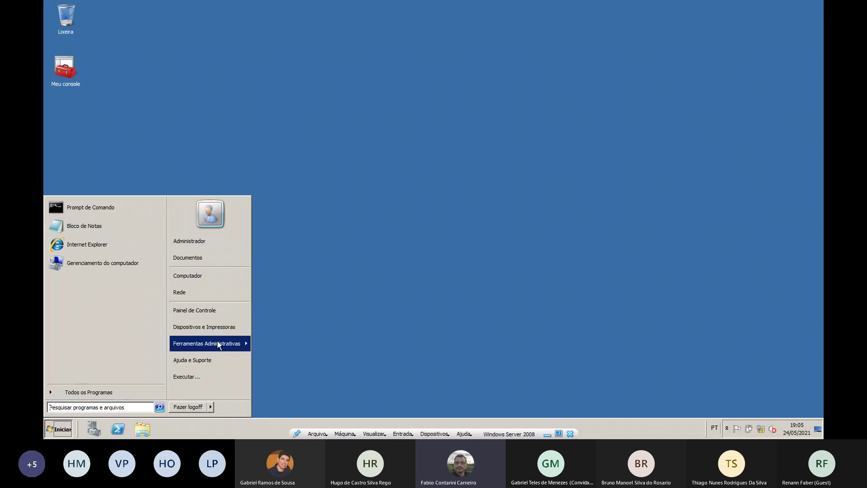
pyautogui.moveTo(229, 344)
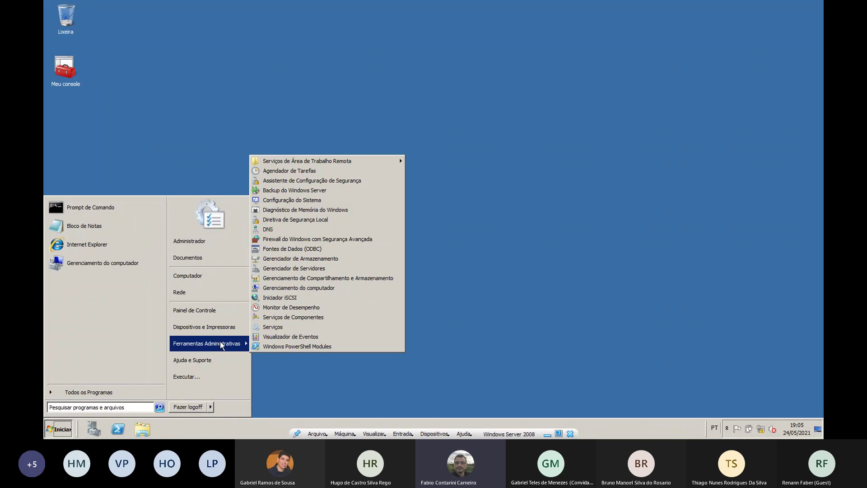
pyautogui.click(277, 229)
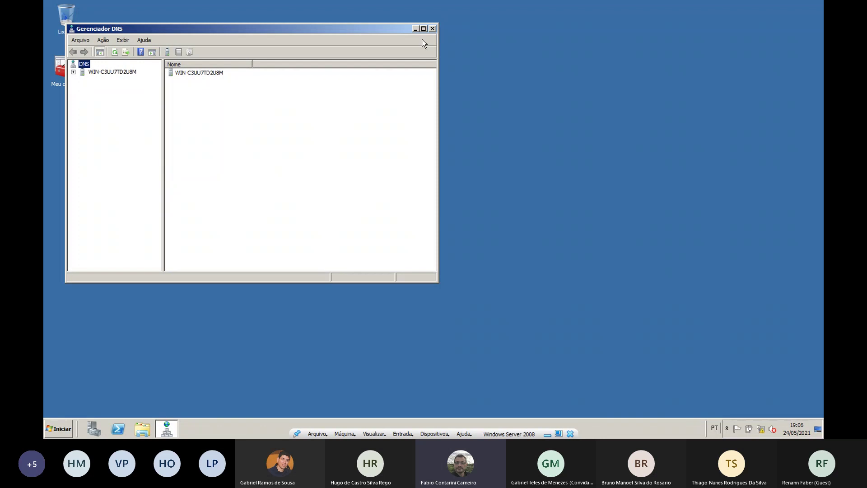
pyautogui.click(433, 28)
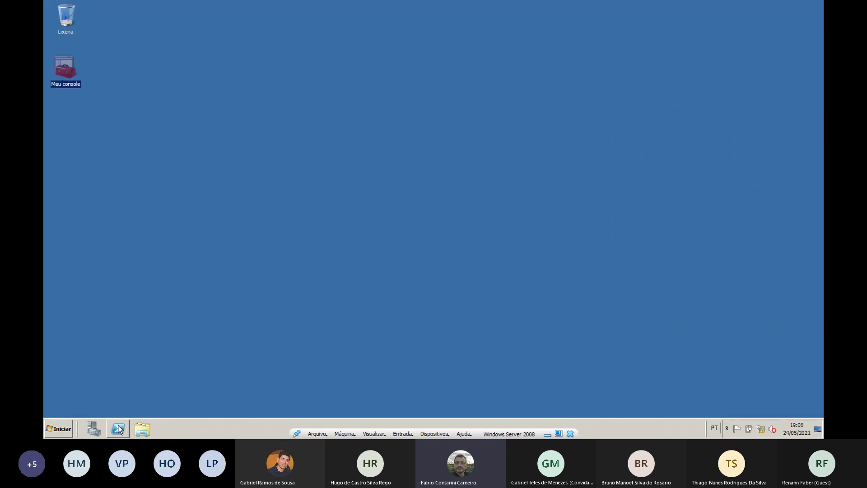
pyautogui.click(96, 429)
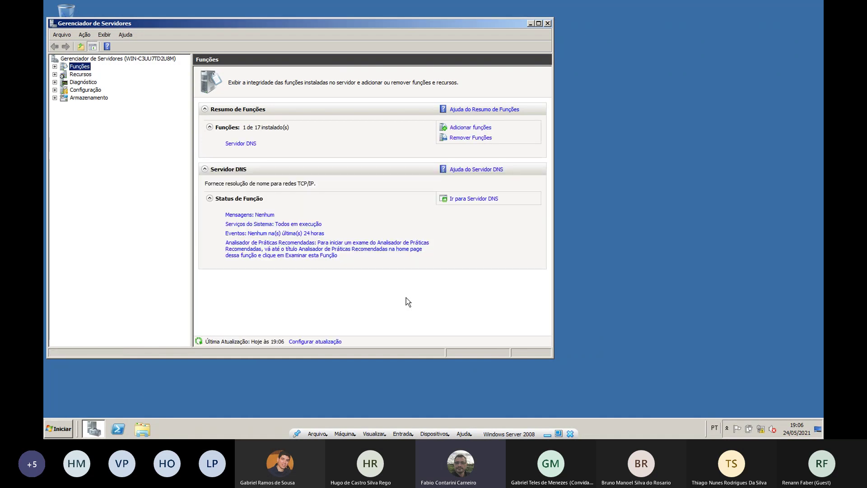
# Through the oobe Initial Configuration Tasks, rename the computer to servidor1 and restart now
pyautogui.click(62, 430)
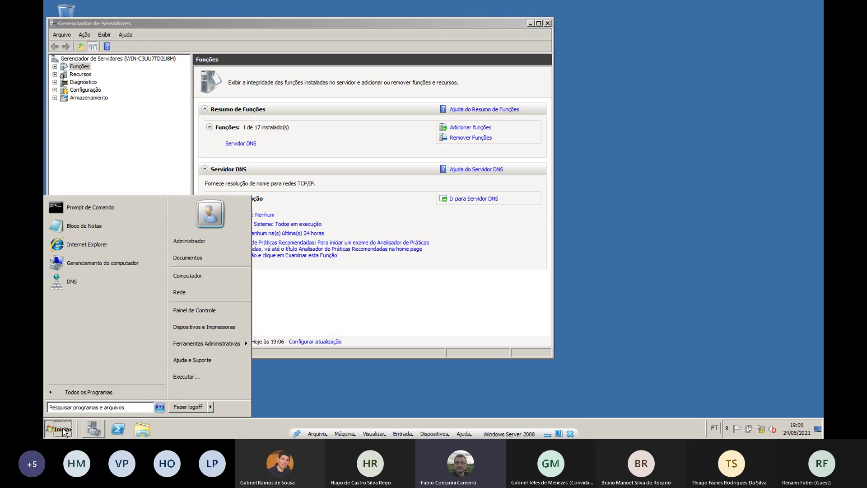
pyautogui.write('oobe')
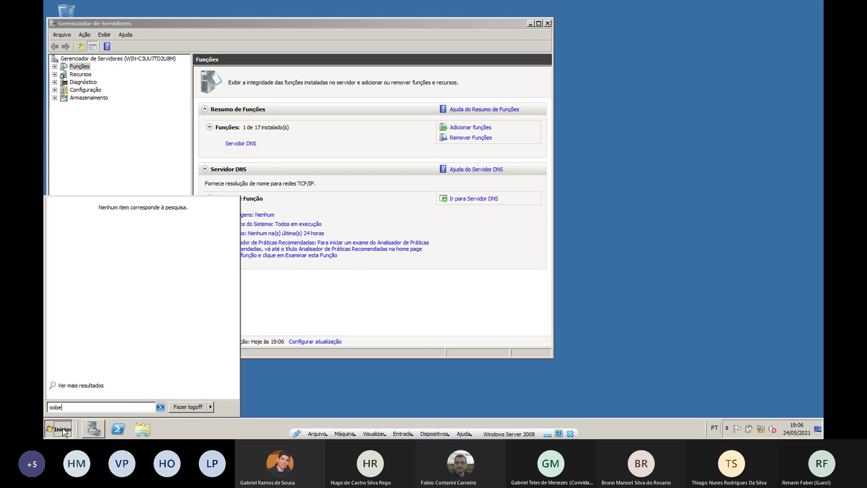
pyautogui.press('Return')
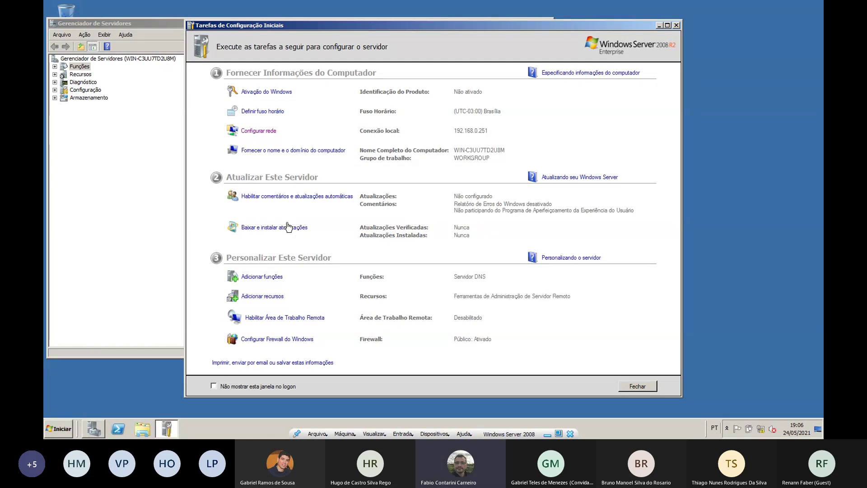
pyautogui.click(293, 151)
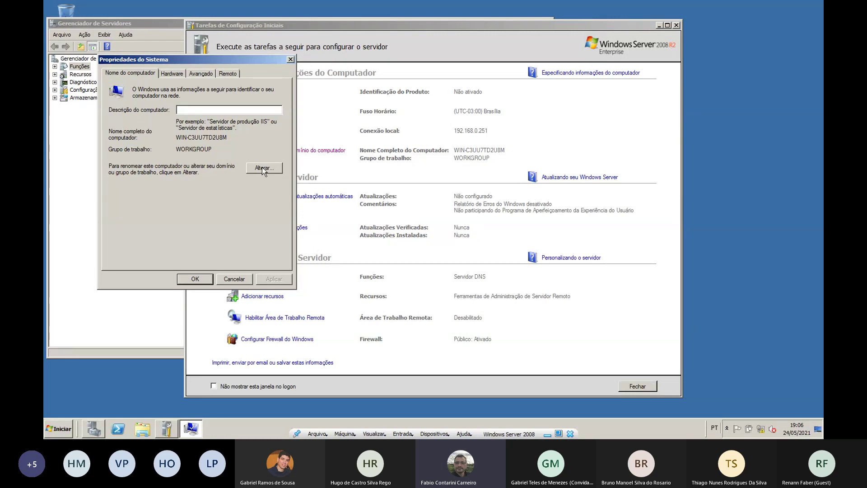
pyautogui.click(263, 168)
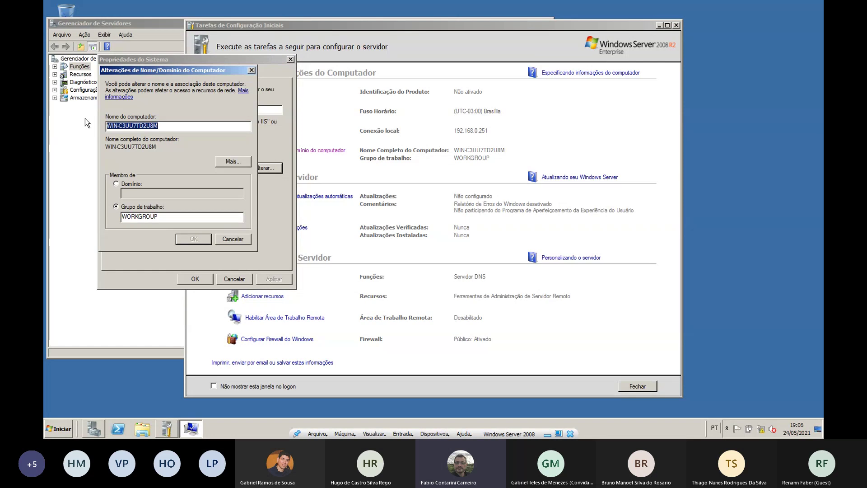
pyautogui.write('servidor1')
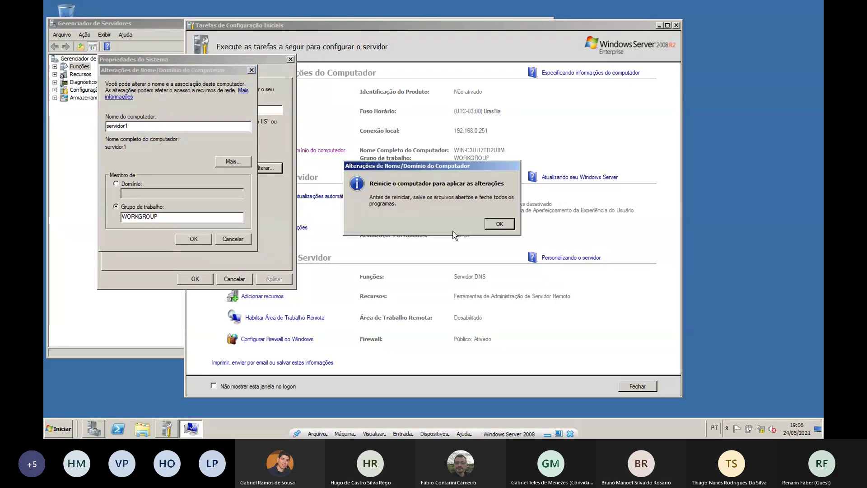
pyautogui.click(499, 224)
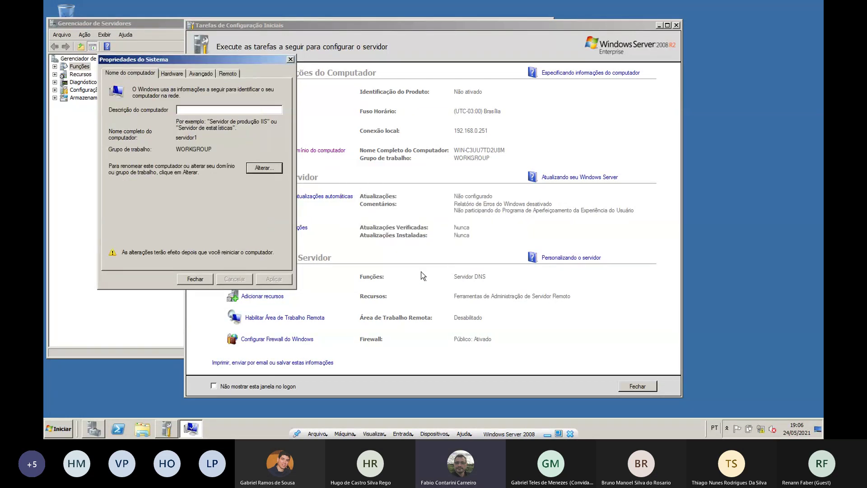
pyautogui.click(205, 280)
pyautogui.click(449, 222)
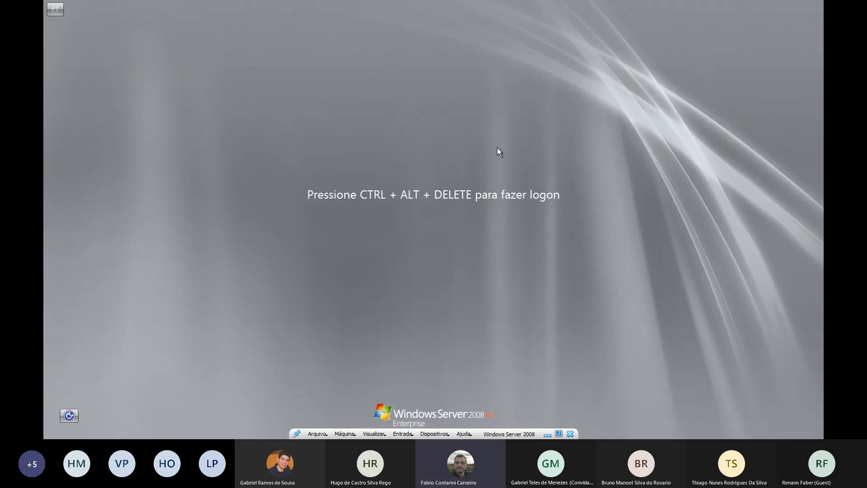
# Log back on as Administrador with Ctrl+Alt+Delete and the administrator password
pyautogui.hotkey('ctrl', 'alt', 'Delete')
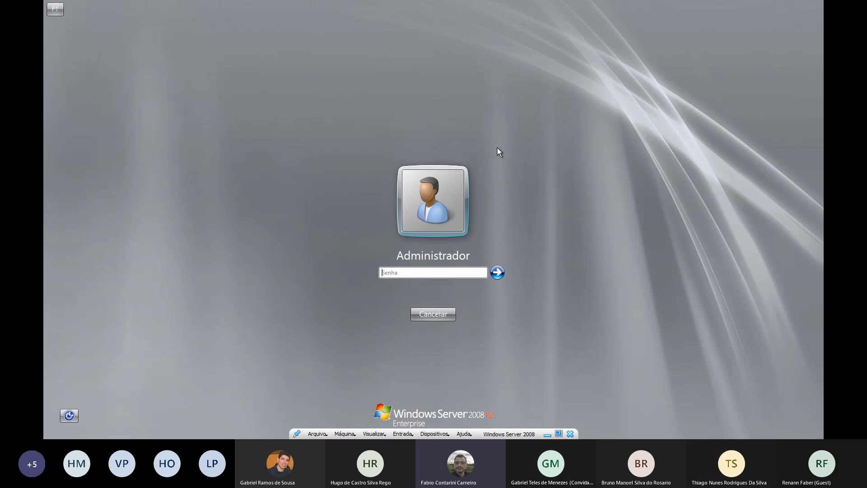
pyautogui.write('********')
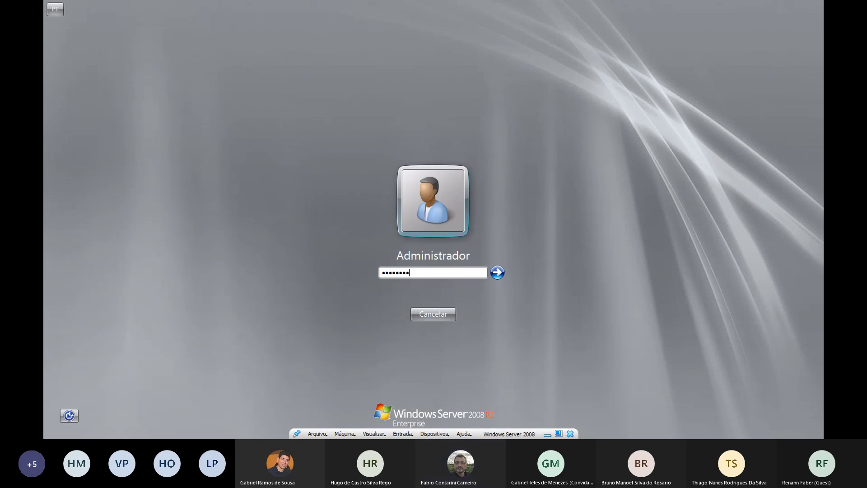
pyautogui.press('Return')
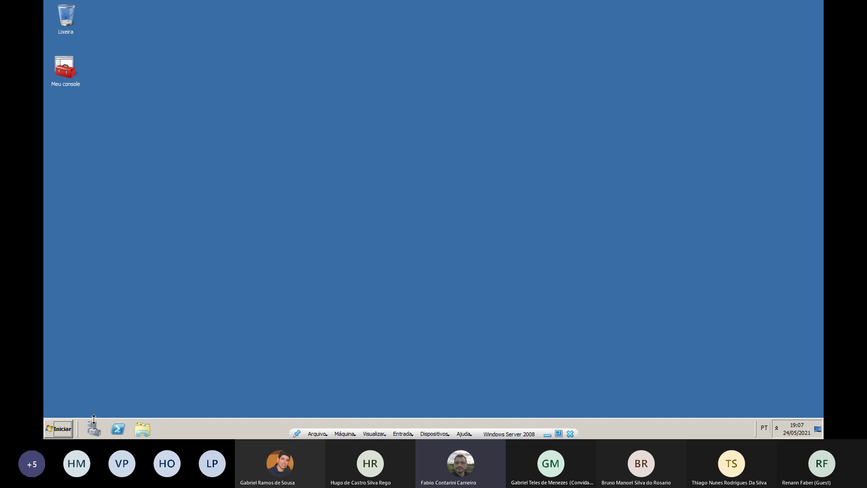
# Open DNS Manager from Administrative Tools and close Server Manager
pyautogui.click(59, 430)
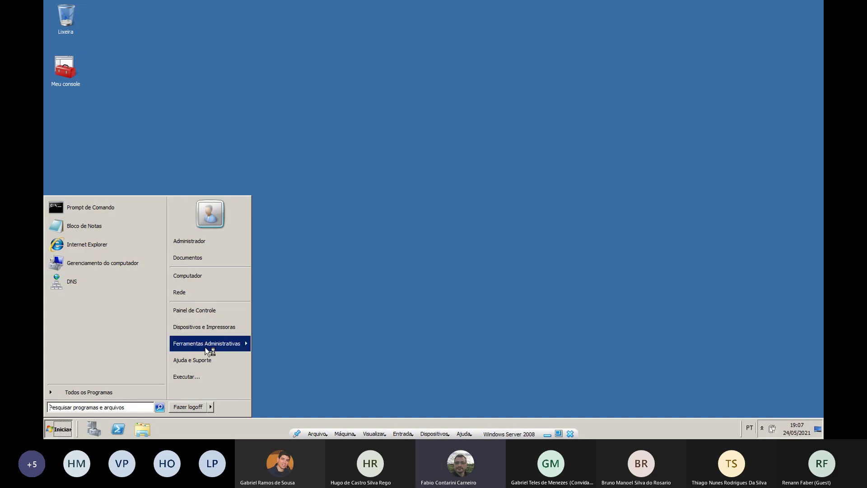
pyautogui.moveTo(213, 347)
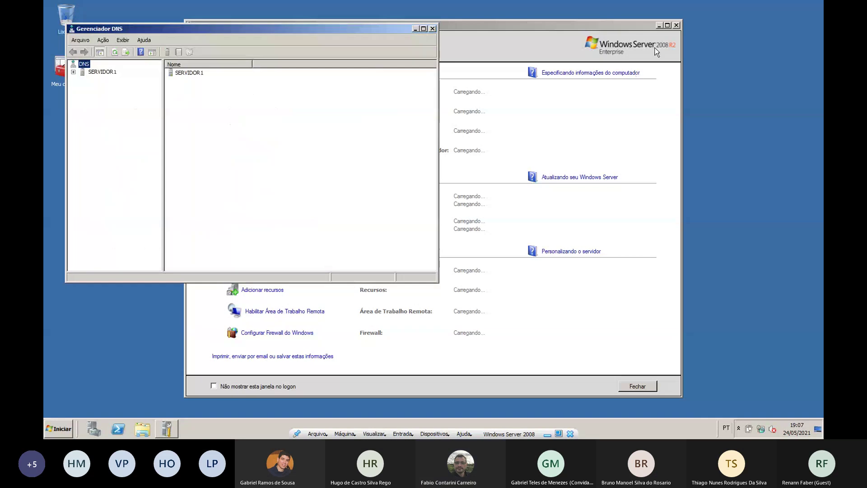
pyautogui.click(677, 25)
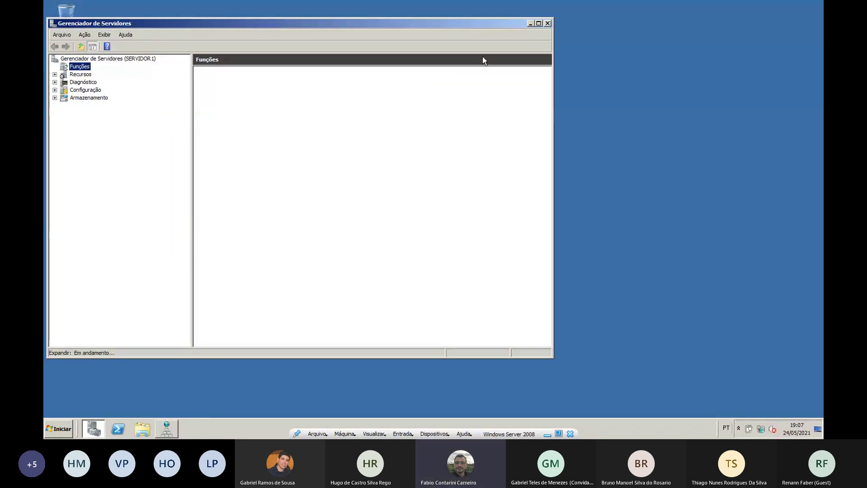
pyautogui.click(531, 24)
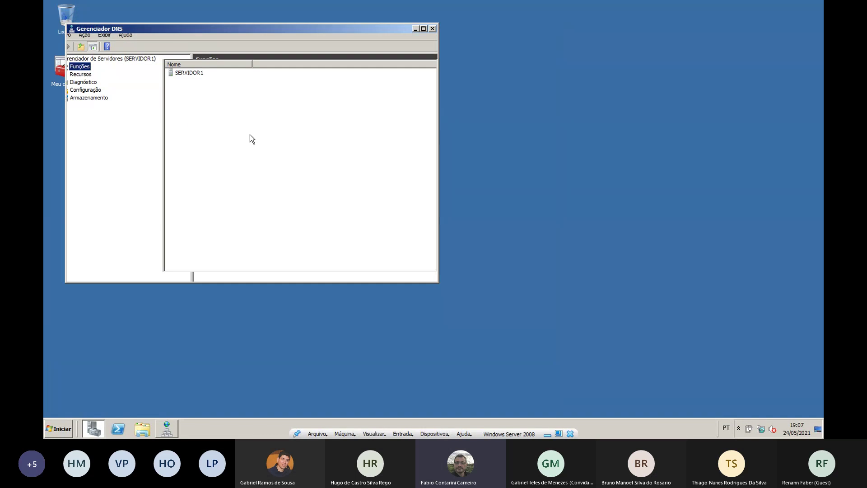
# Expand SERVIDOR1 to view its forward and reverse lookup zones, then return to the slides
pyautogui.doubleClick(82, 72)
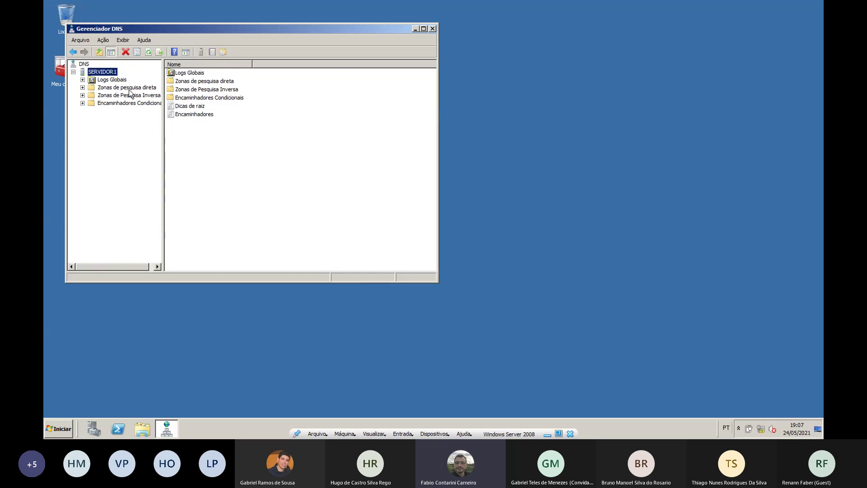
pyautogui.click(84, 88)
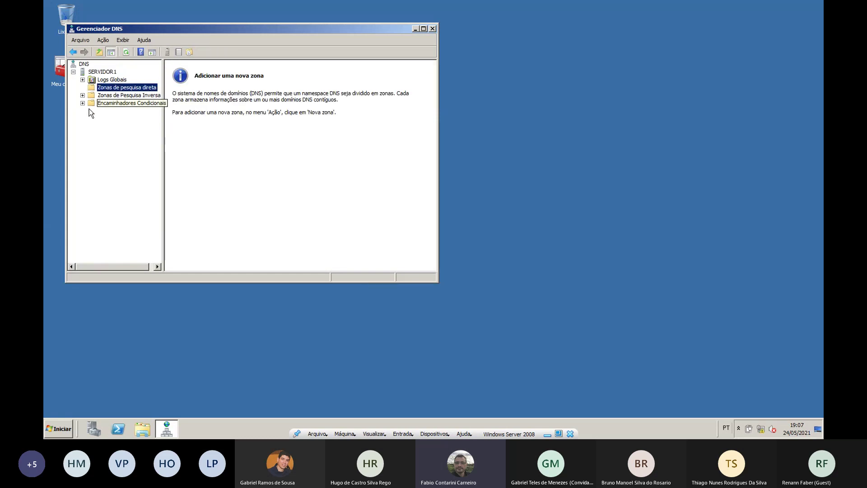
pyautogui.click(83, 95)
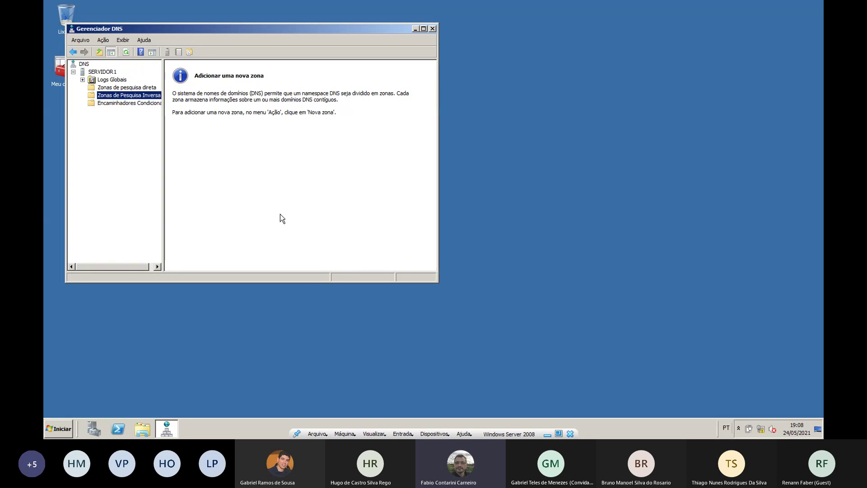
pyautogui.moveTo(163, 178); pyautogui.dragTo(208, 192)
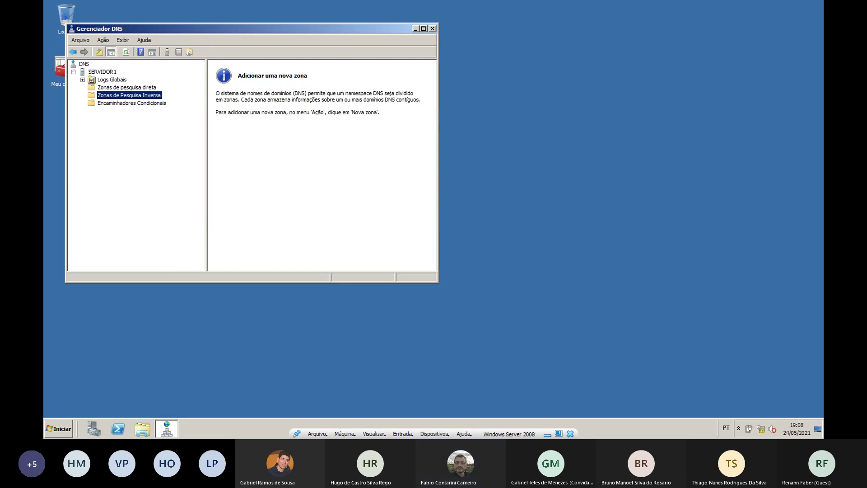
pyautogui.hotkey('alt', 'Tab')
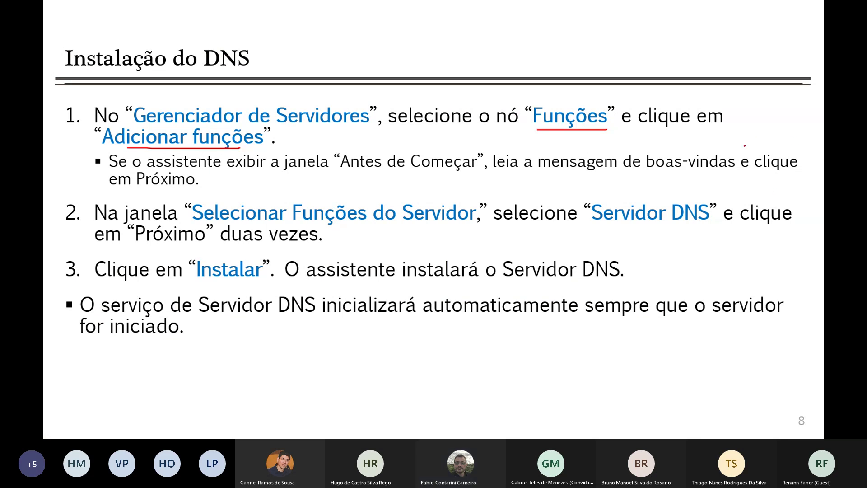
# Advance to slide 10 'Configuração do DNS' and underline 'Ferramentas Administrativas' in red ink
pyautogui.press('Right')
pyautogui.press('Right')
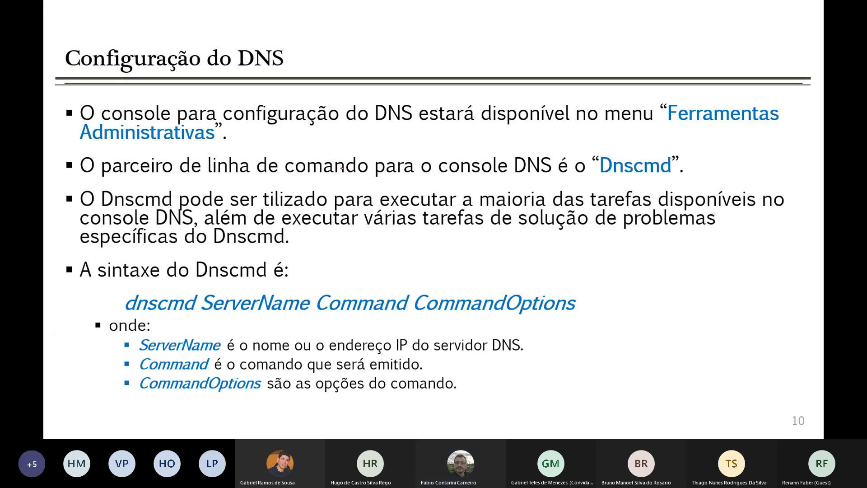
pyautogui.moveTo(668, 128); pyautogui.dragTo(774, 124)
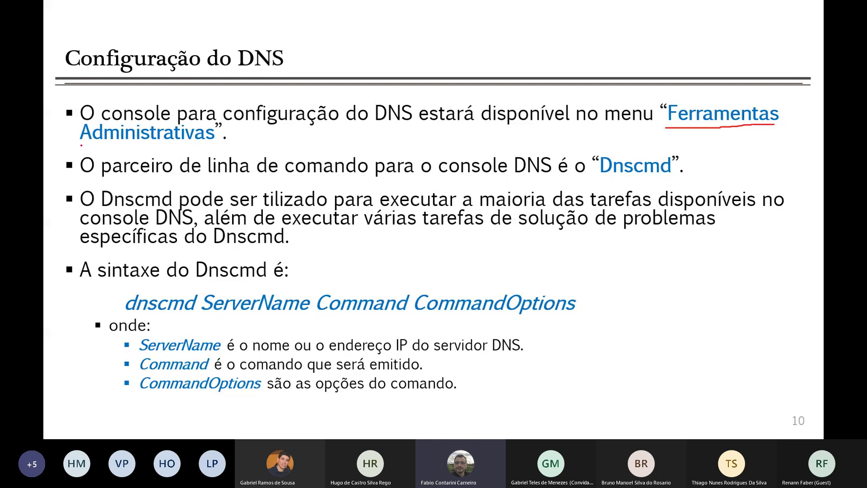
pyautogui.moveTo(81, 145); pyautogui.dragTo(195, 150)
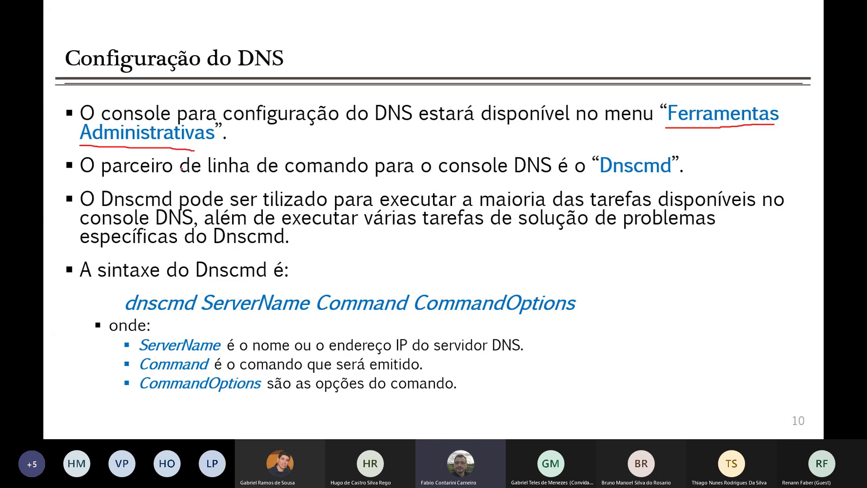
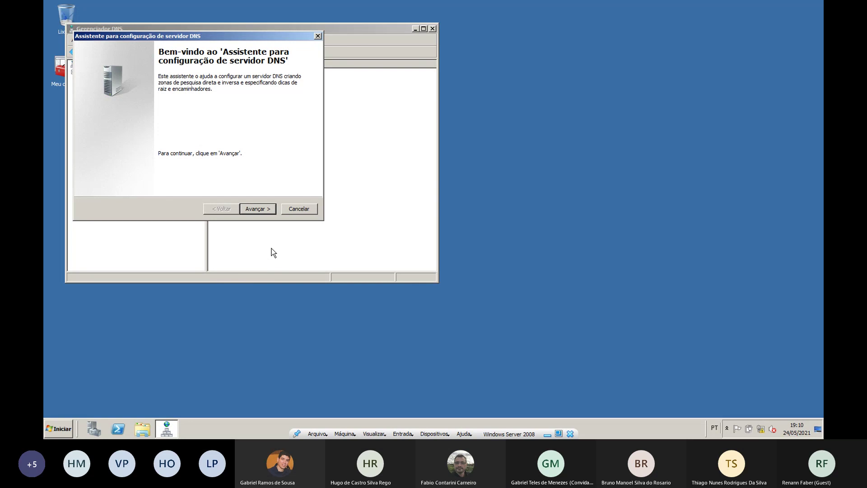
# Get past the New Zone Wizard welcome page and choose to create a forward lookup zone
pyautogui.click(271, 209)
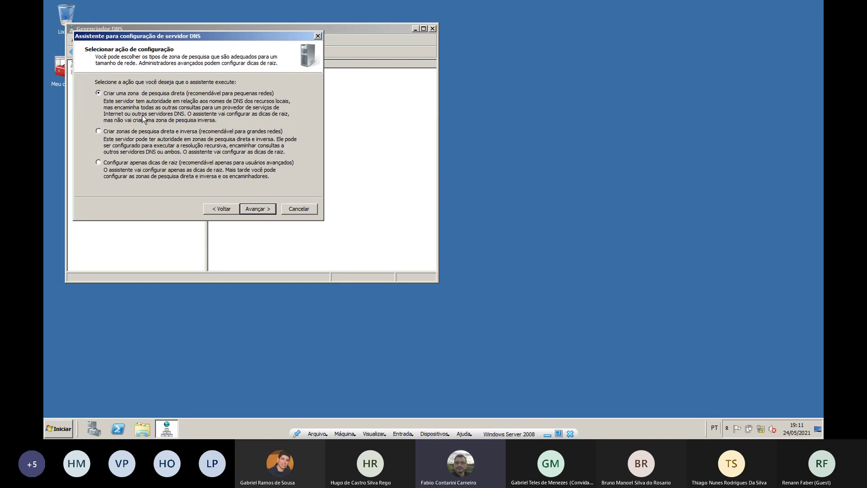
pyautogui.click(270, 210)
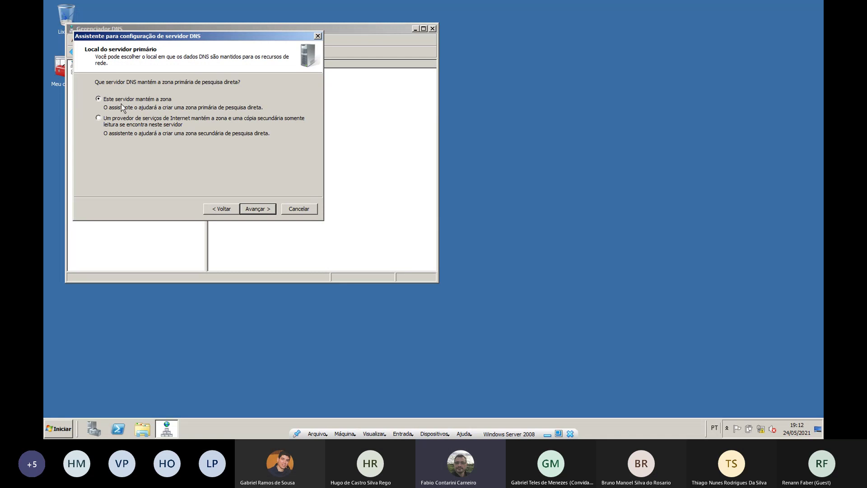
# Keep this server as the primary zone host and name the zone labso.com.br
pyautogui.click(262, 210)
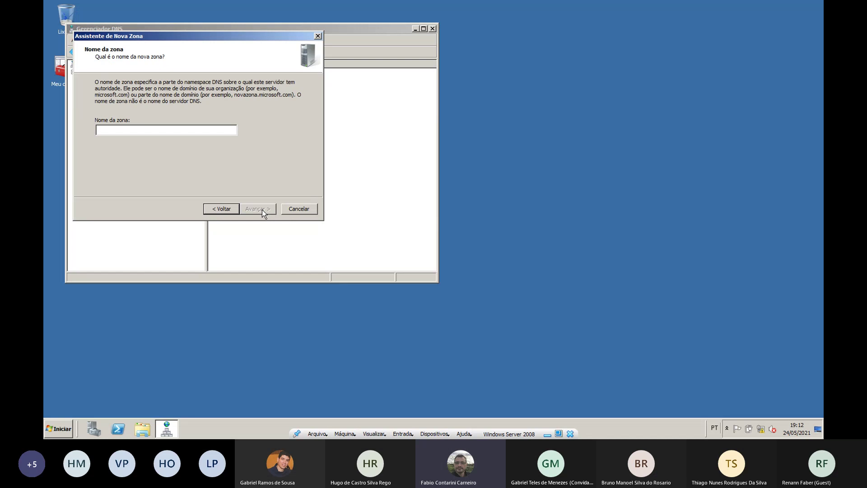
pyautogui.write('labso')
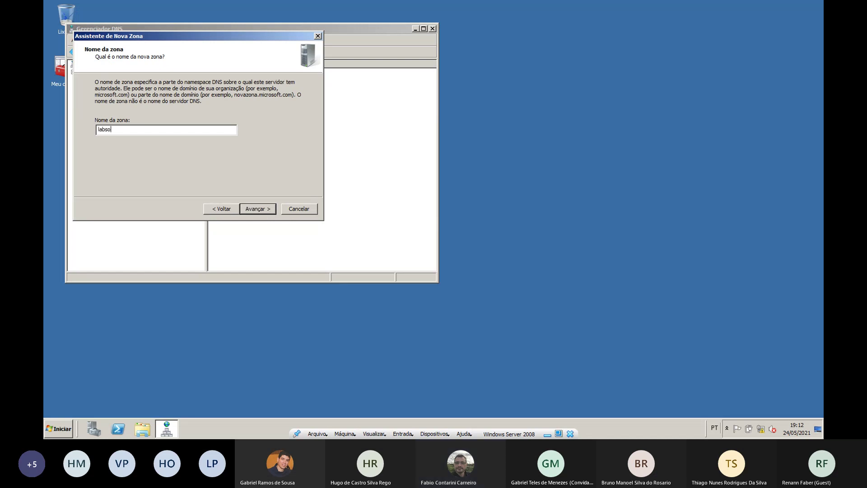
pyautogui.write('.com.br')
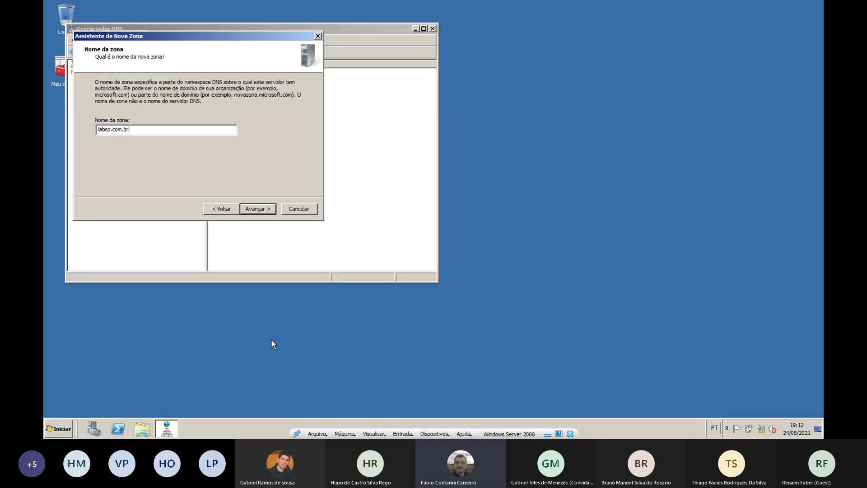
pyautogui.click(262, 209)
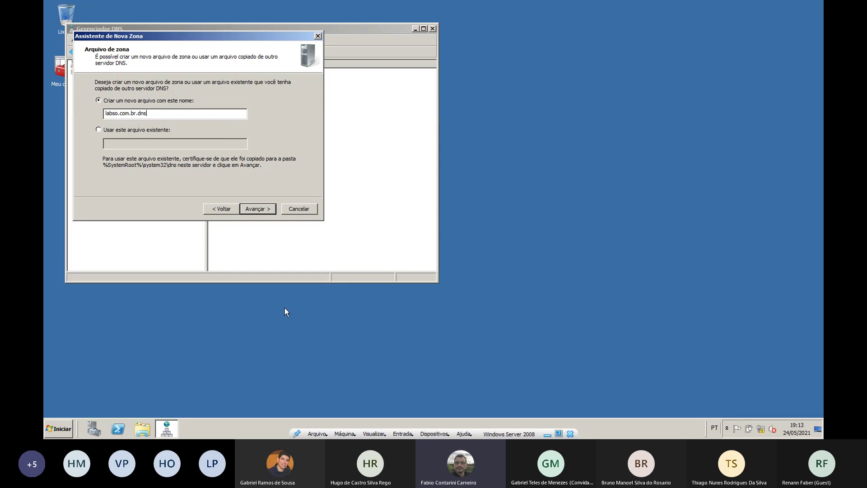
# Accept the new labso.com.br.dns zone file and choose not to allow dynamic updates
pyautogui.click(261, 210)
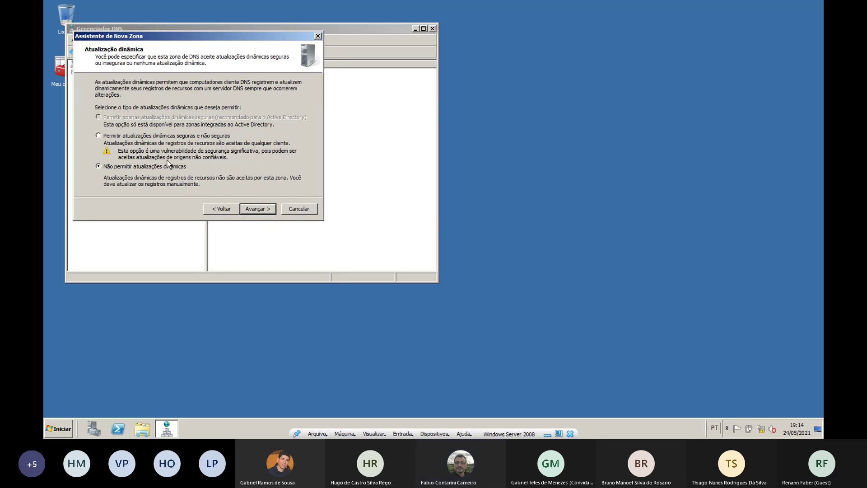
pyautogui.click(258, 209)
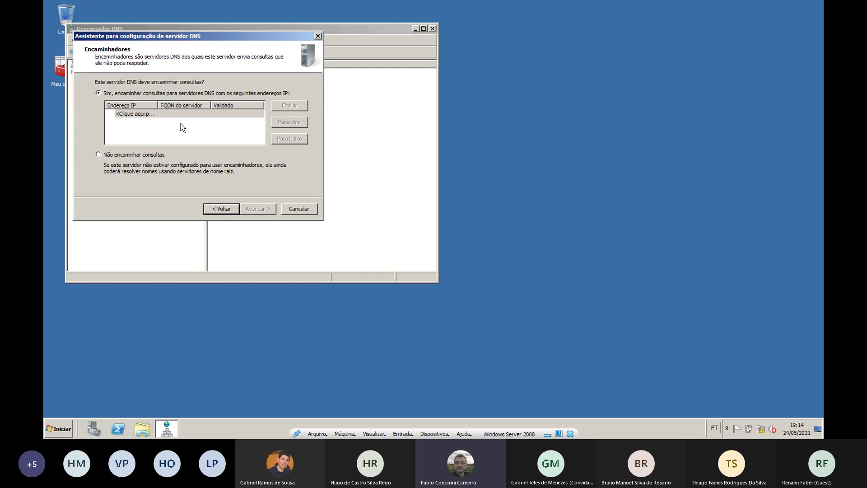
# Choose not to forward queries, finish the wizard, and dismiss the root hints error
pyautogui.click(145, 155)
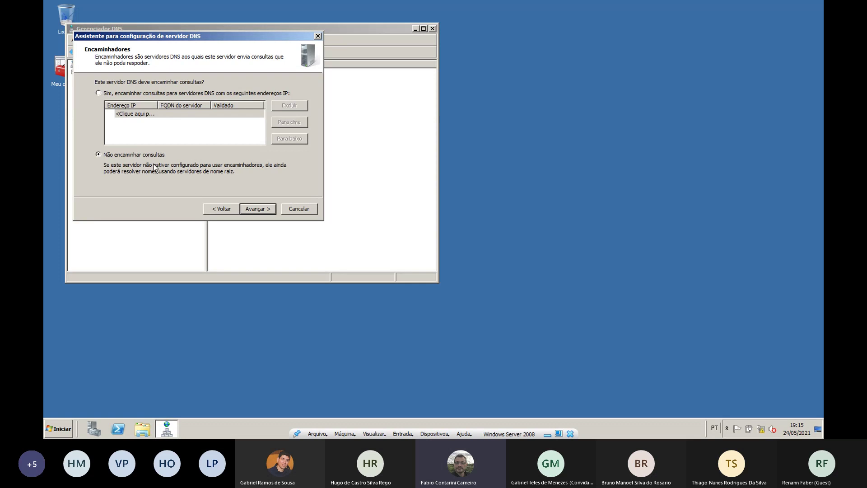
pyautogui.click(266, 210)
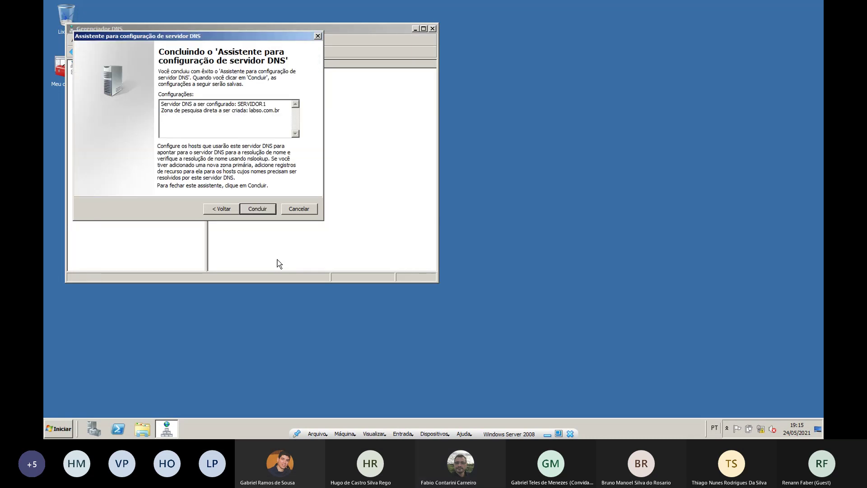
pyautogui.click(257, 209)
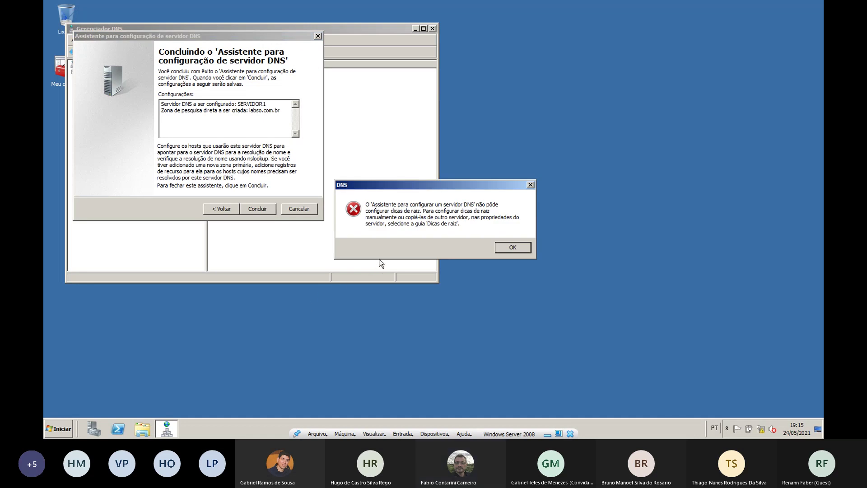
pyautogui.click(511, 246)
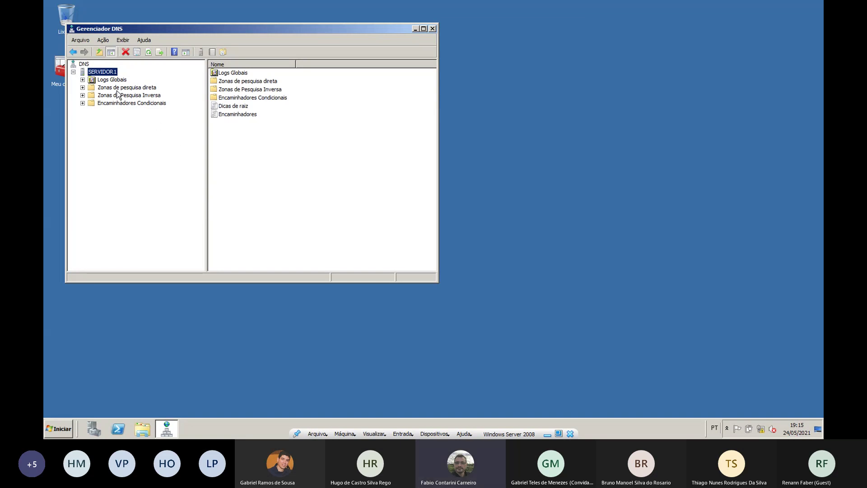
# Expand Zonas de pesquisa direta and select labso.com.br to view its SOA and NS records
pyautogui.click(82, 87)
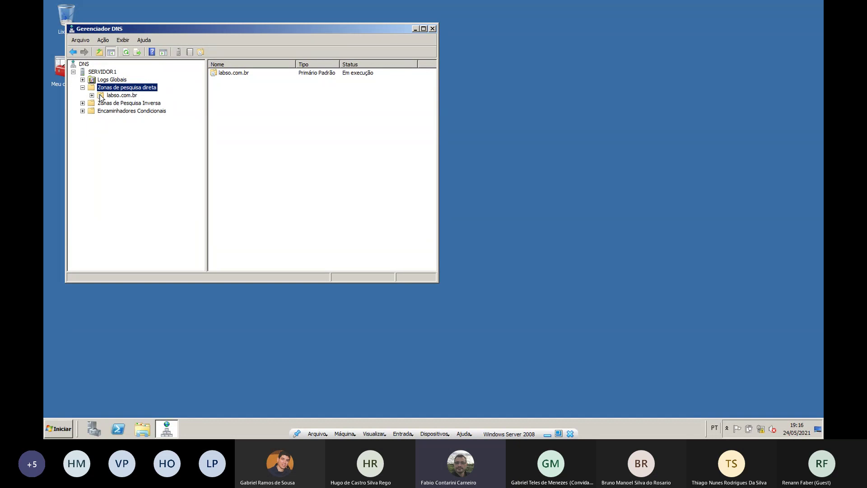
pyautogui.click(126, 95)
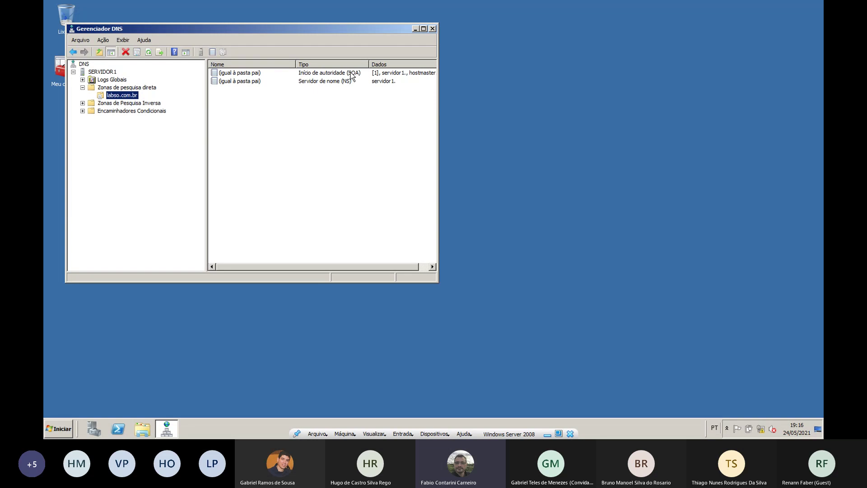
# In the zone's SOA properties, change the responsible person to adm.labso.com.br
pyautogui.doubleClick(352, 76)
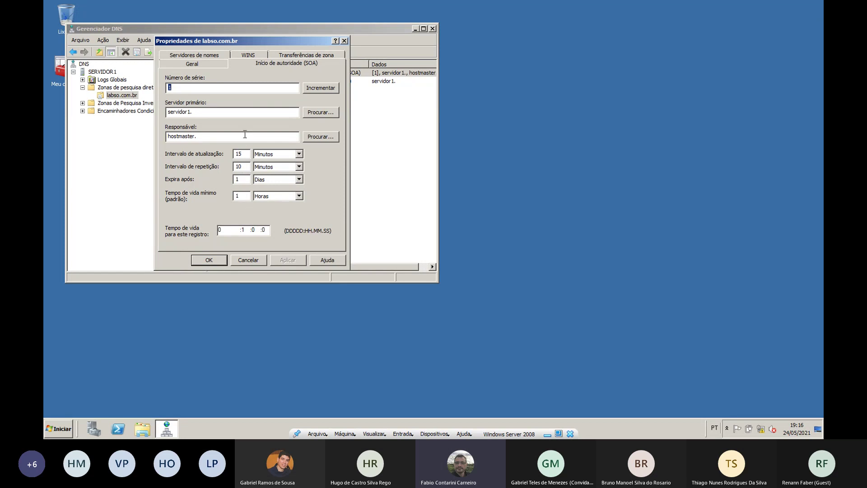
pyautogui.click(219, 114)
pyautogui.doubleClick(187, 135)
pyautogui.write('adm.lado')
pyautogui.press('BackSpace')
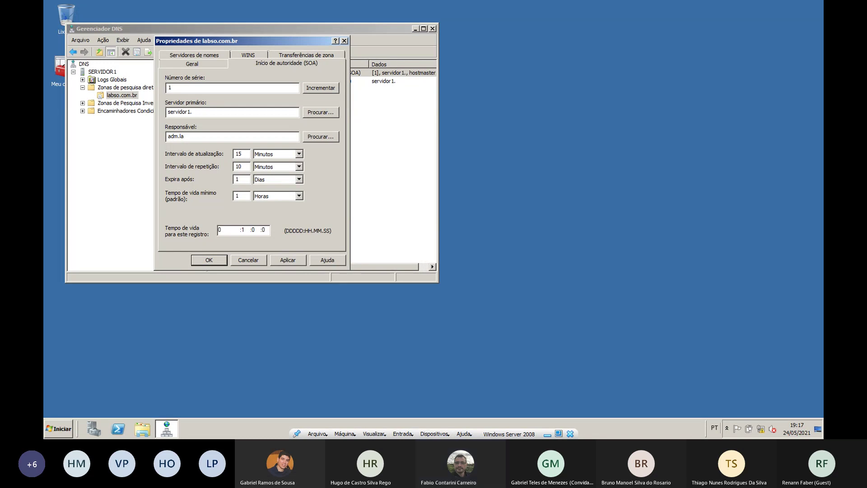
pyautogui.write('bso.')
pyautogui.write('com.br')
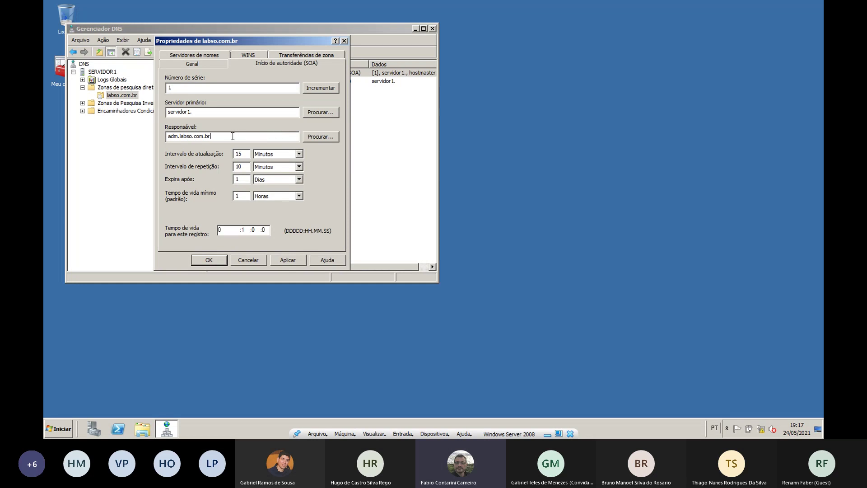
pyautogui.moveTo(229, 136); pyautogui.dragTo(162, 136)
pyautogui.click(225, 137)
# Review the refresh (15), retry (10) and expiry (1 day) intervals, then save the SOA changes
pyautogui.doubleClick(242, 153)
pyautogui.doubleClick(240, 166)
pyautogui.doubleClick(250, 155)
pyautogui.doubleClick(242, 166)
pyautogui.doubleClick(247, 180)
pyautogui.click(213, 260)
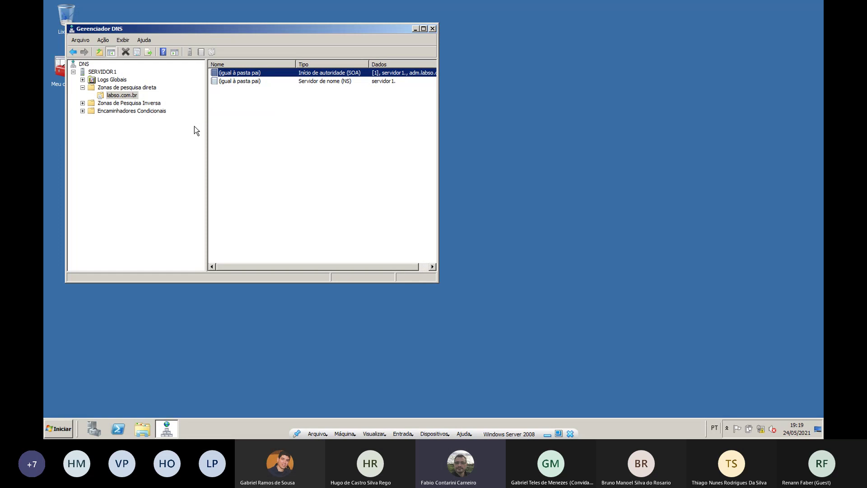
# Open the context menu of the labso.com.br zone
pyautogui.rightClick(134, 97)
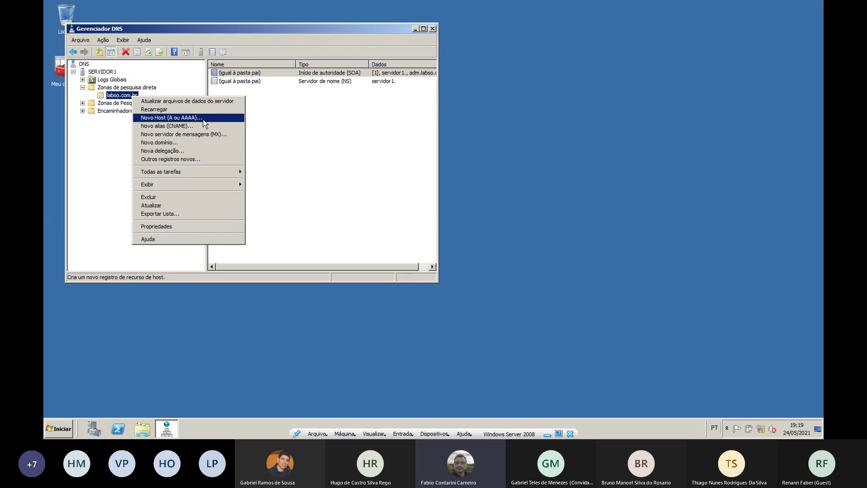
# Add host record servidor1 with IP 192.168.0.251 to the zone
pyautogui.click(204, 121)
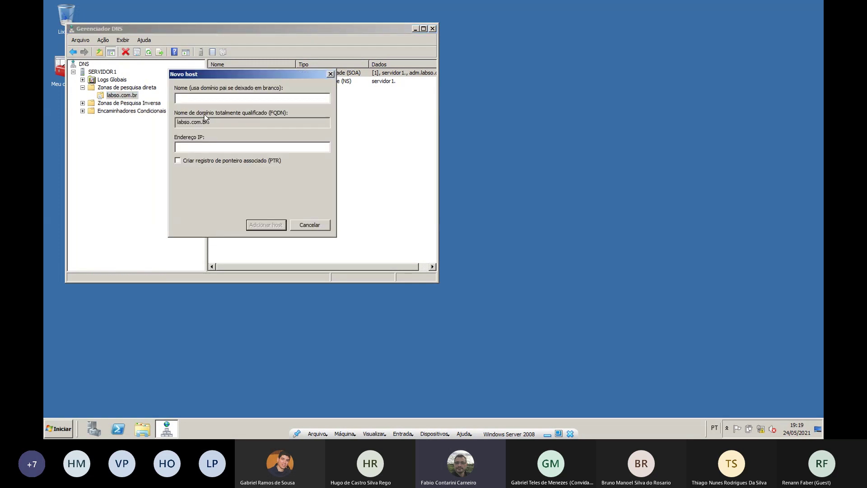
pyautogui.write('servidor1')
pyautogui.click(221, 147)
pyautogui.write('192.168.0.251')
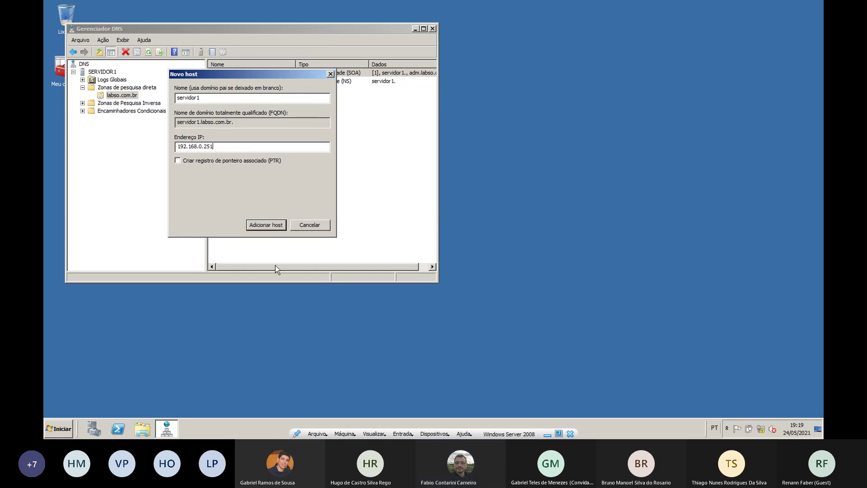
pyautogui.click(261, 226)
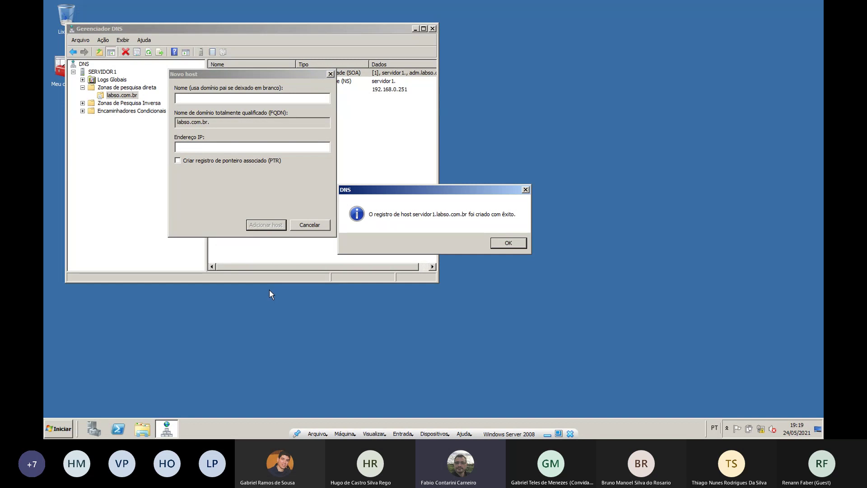
pyautogui.click(508, 243)
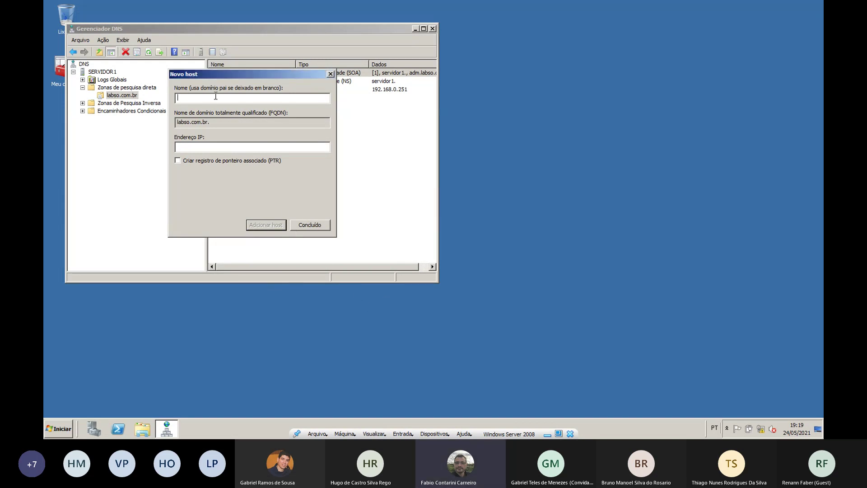
# Add host record computador with IP 192.168.0.252, then close the New Host form
pyautogui.write('computador')
pyautogui.click(248, 147)
pyautogui.write('192.168')
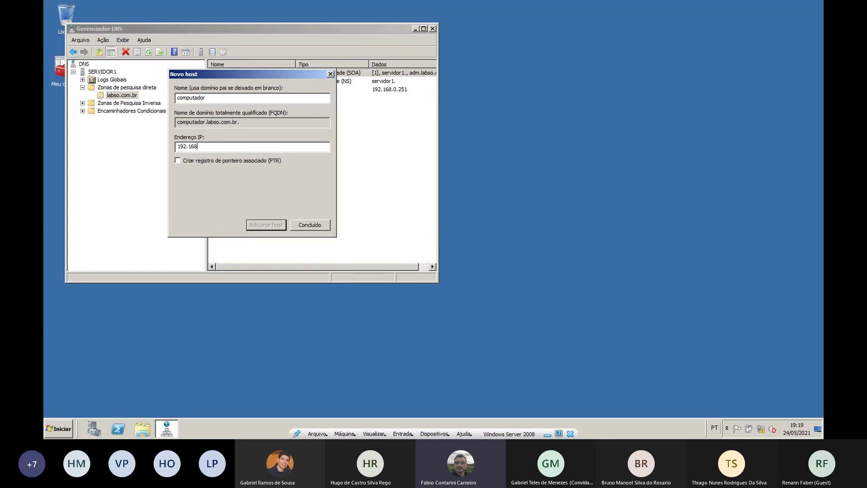
pyautogui.write('.0.252')
pyautogui.click(278, 226)
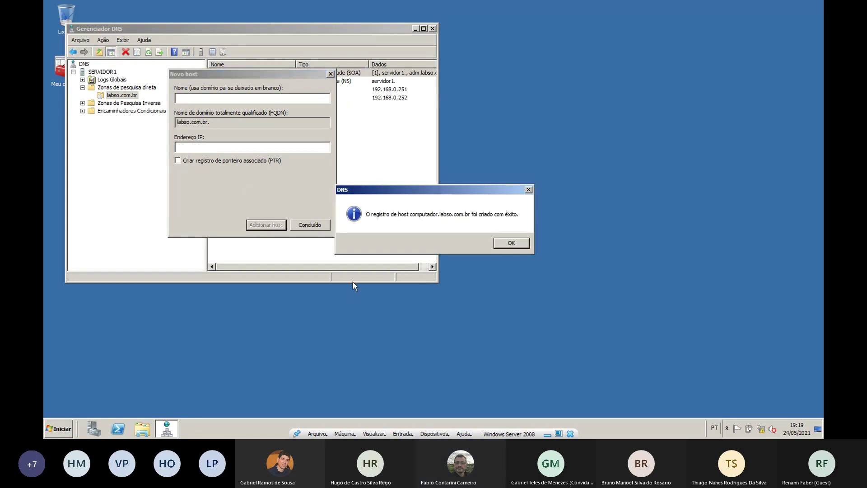
pyautogui.press('Return')
pyautogui.click(318, 226)
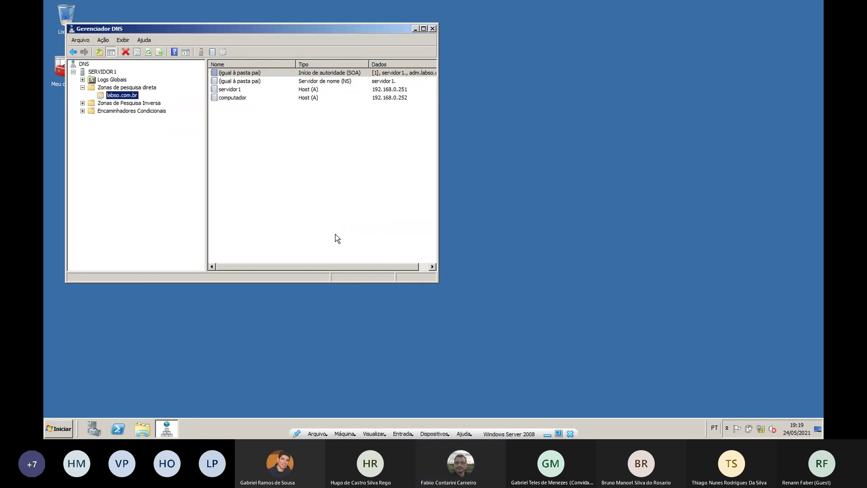
# Open an administrator Command Prompt and ping servidor1.labso.com.br
pyautogui.click(58, 428)
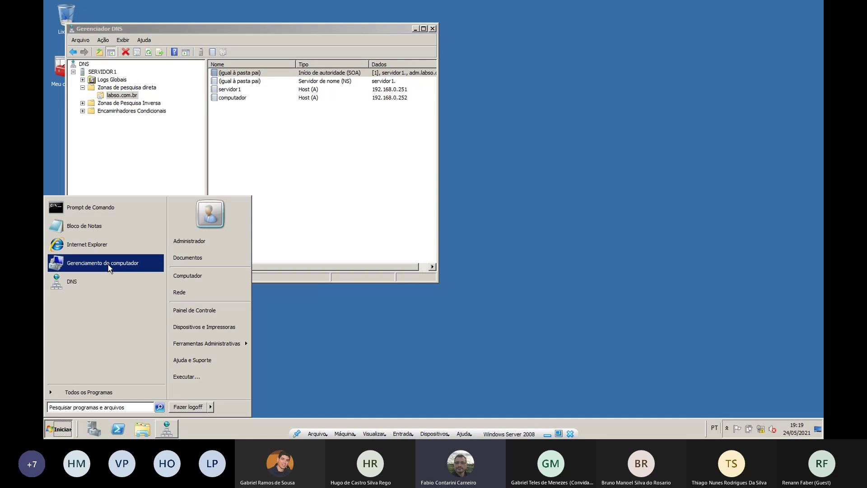
pyautogui.click(113, 213)
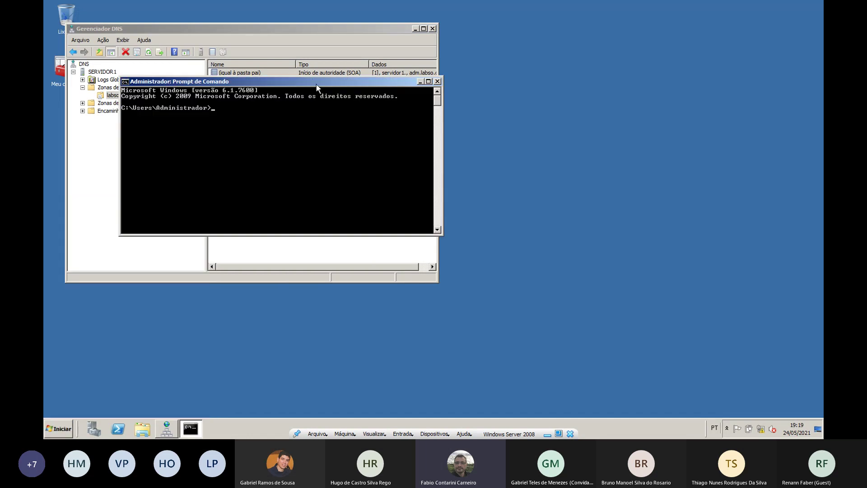
pyautogui.moveTo(317, 87); pyautogui.dragTo(513, 81)
pyautogui.write('pi')
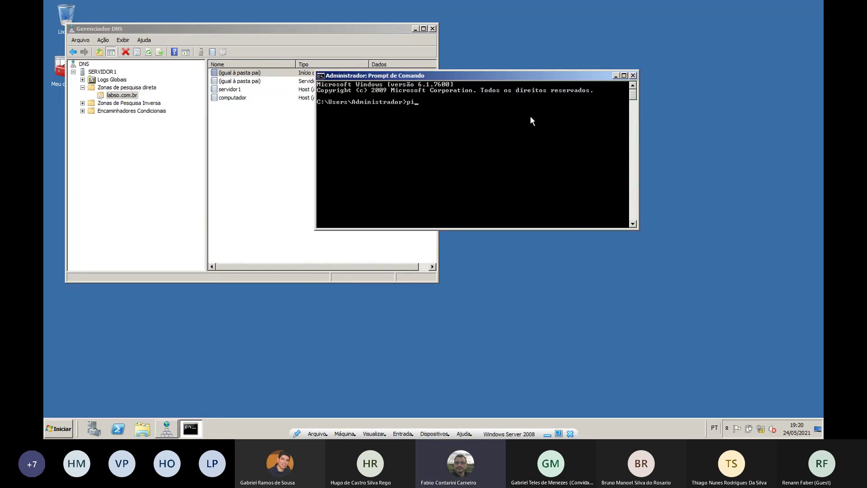
pyautogui.write('ng')
pyautogui.write(' se')
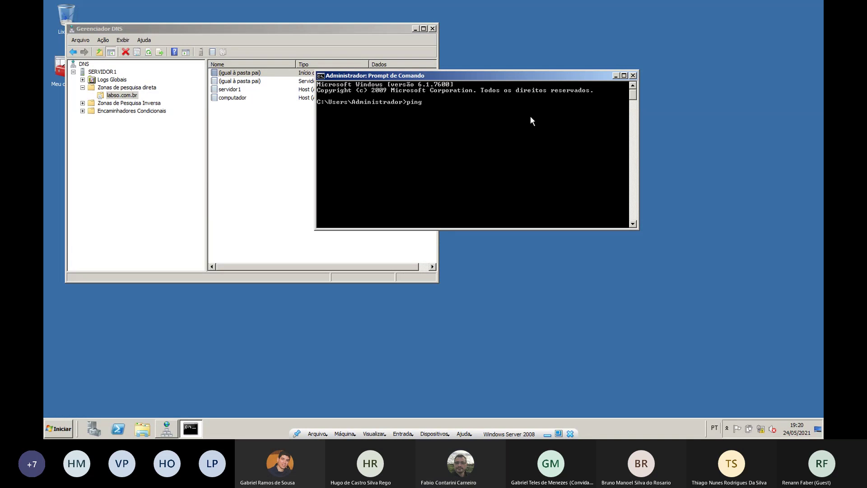
pyautogui.write('rvidor1.lab')
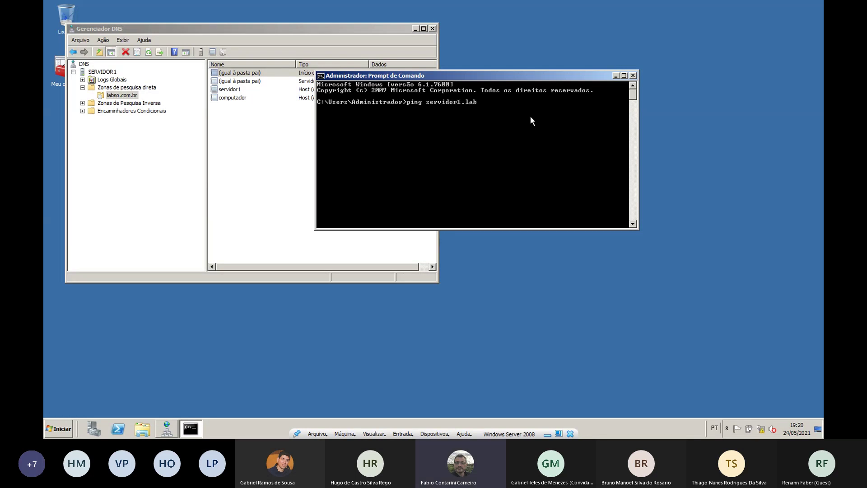
pyautogui.write('so.com.br')
pyautogui.press('Return')
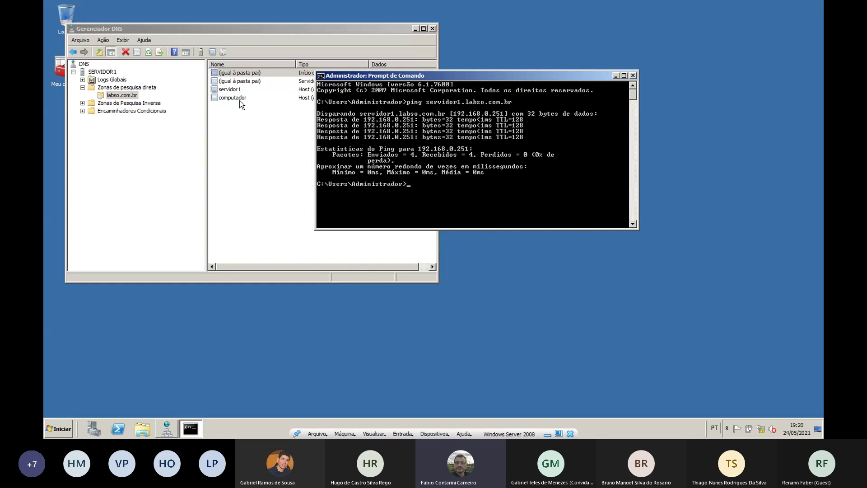
pyautogui.moveTo(374, 76); pyautogui.dragTo(310, 142)
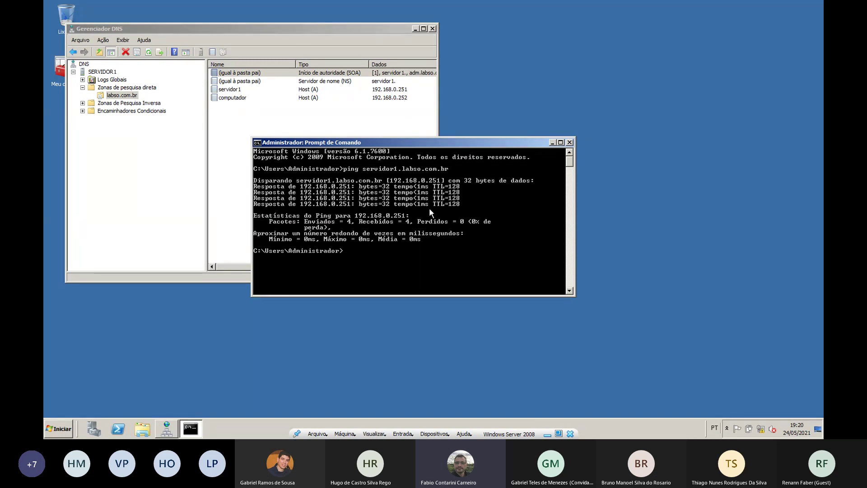
# Ping computador.labso.com.br, then ping the gateway 192.168.0.1
pyautogui.press('Up')
pyautogui.press('BackSpace')
pyautogui.press('BackSpace')
pyautogui.press('BackSpace')
pyautogui.press('BackSpace')
pyautogui.press('BackSpace')
pyautogui.press('BackSpace')
pyautogui.press('BackSpace')
pyautogui.press('BackSpace')
pyautogui.press('BackSpace')
pyautogui.write('compitador.labso.com.br')
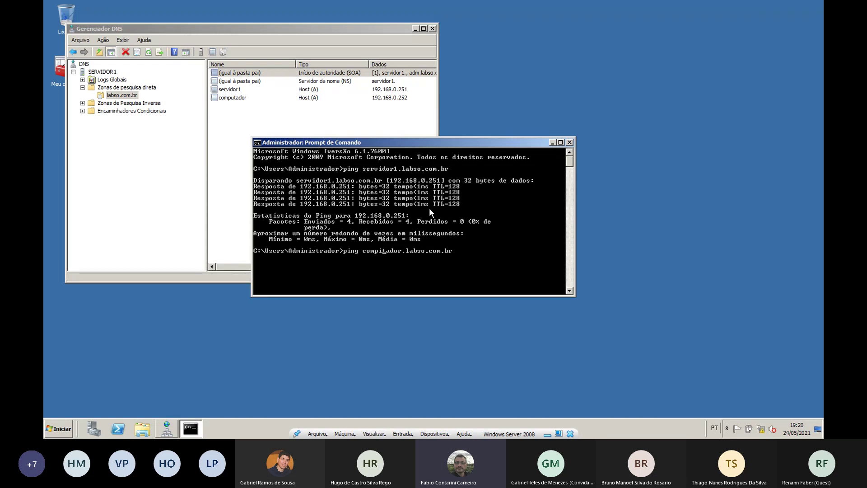
pyautogui.press('BackSpace')
pyautogui.write('u')
pyautogui.press('Return')
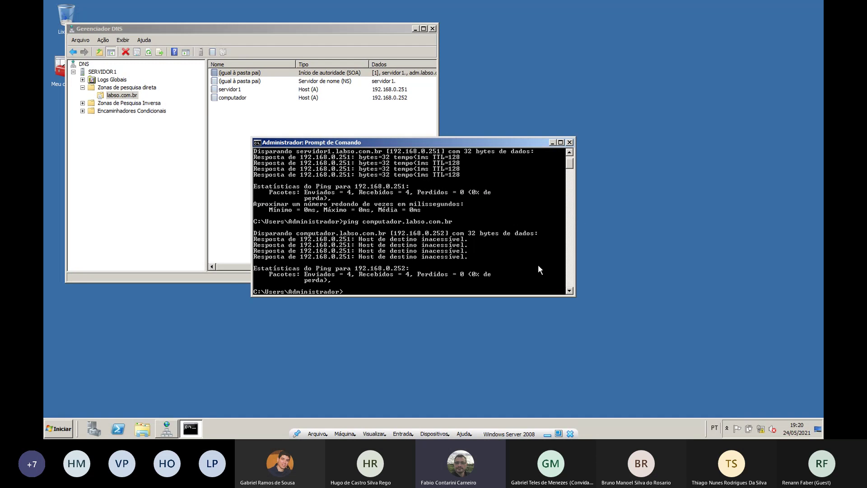
pyautogui.write('ping 192.168.0.1')
pyautogui.press('Return')
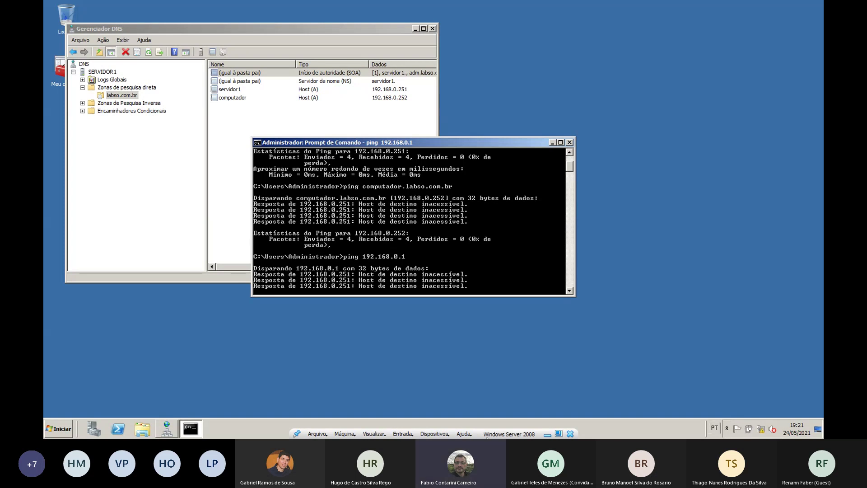
pyautogui.click(434, 434)
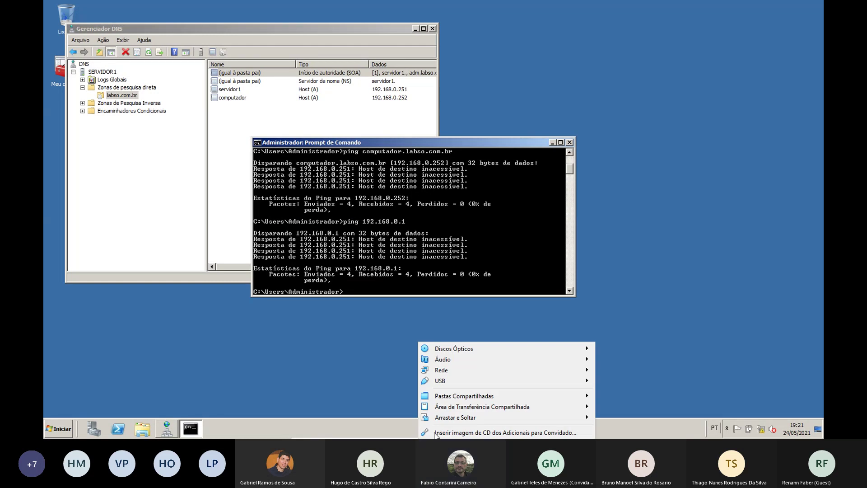
# Switch the VM's network adapter from NAT to Placa em modo Bridge on the Intel Wireless-AC 7265
pyautogui.moveTo(451, 370)
pyautogui.click(625, 371)
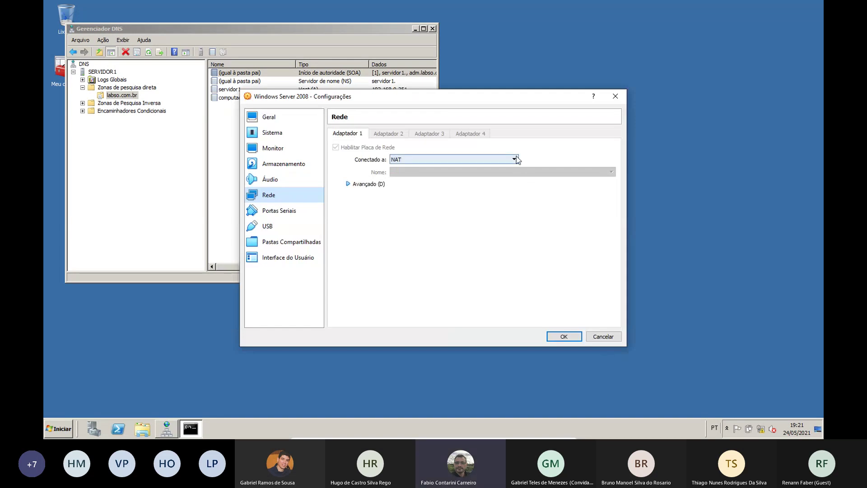
pyautogui.click(515, 159)
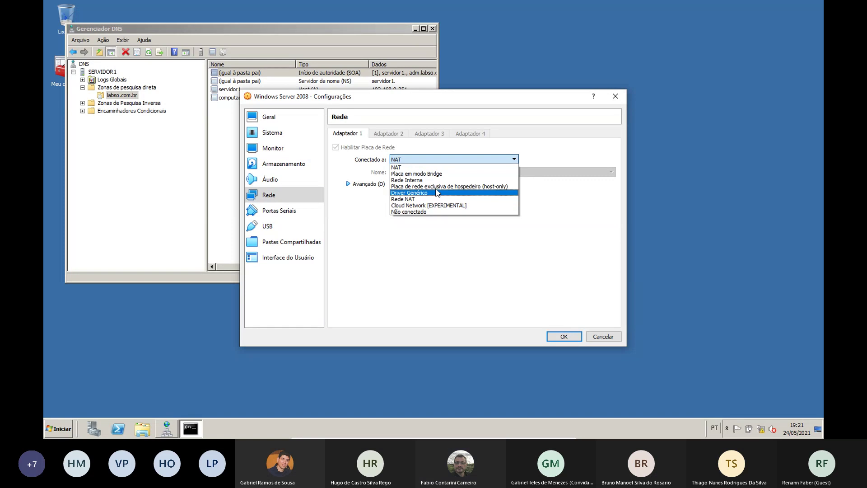
pyautogui.click(445, 161)
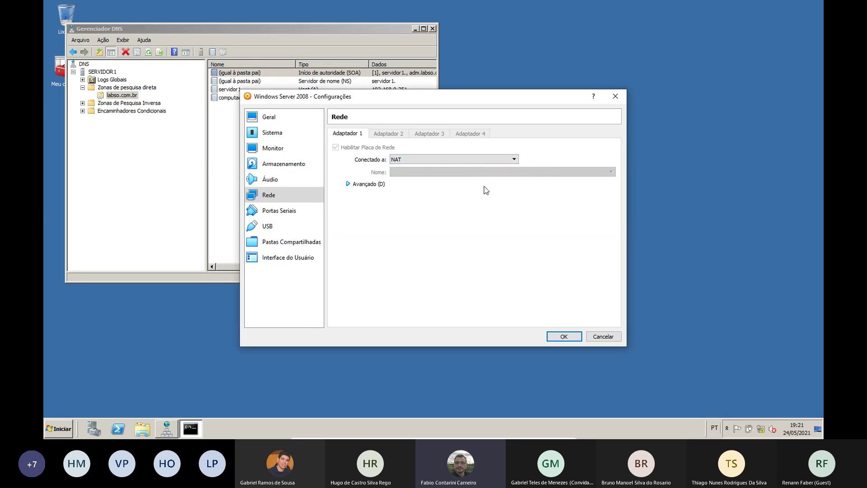
pyautogui.click(460, 162)
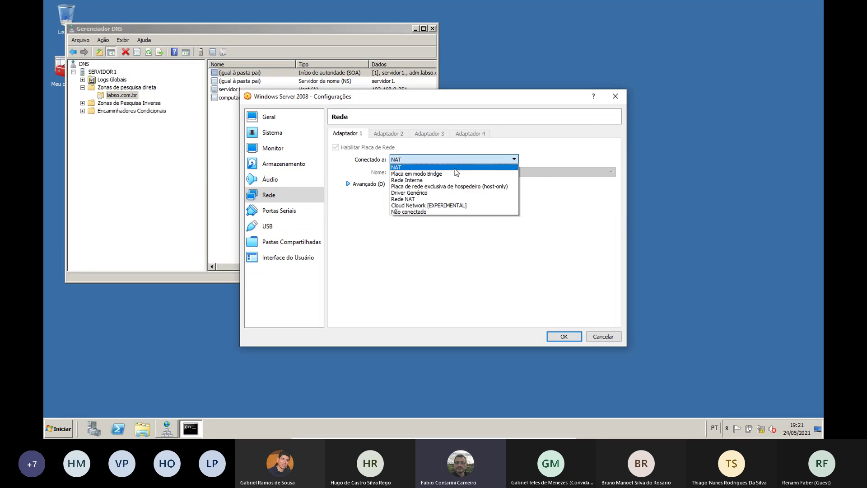
pyautogui.click(433, 173)
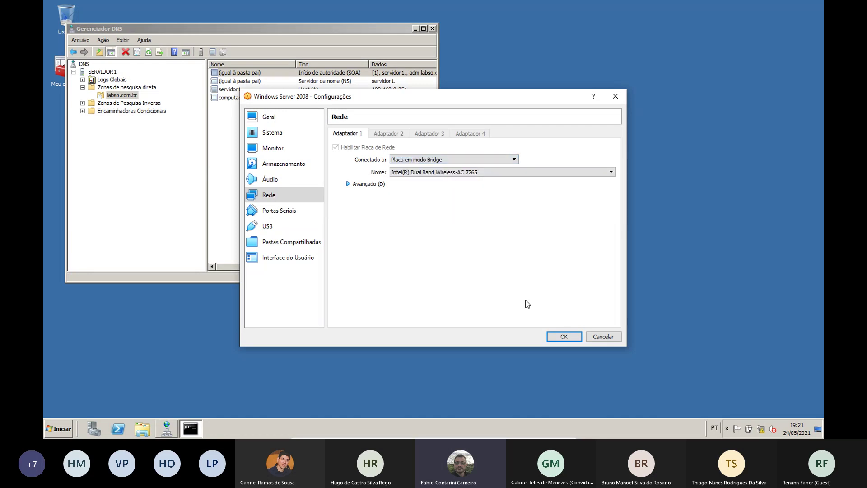
pyautogui.click(570, 337)
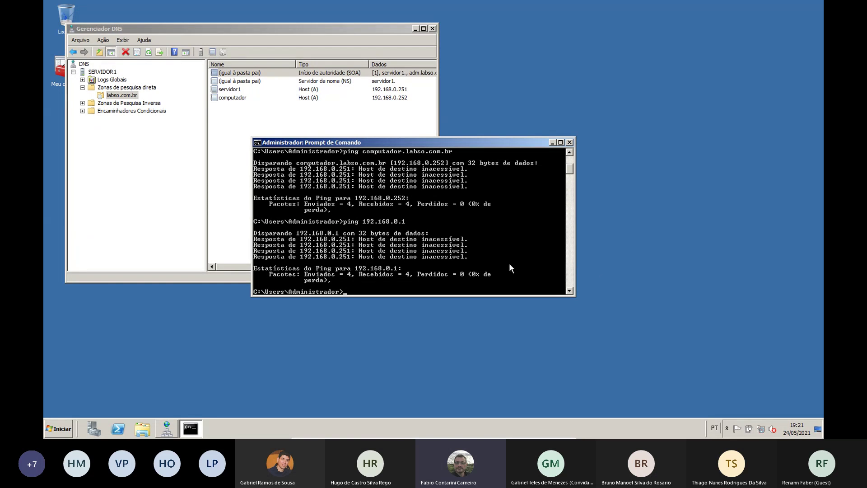
# Rerun the ping to gateway 192.168.0.1, which now gets replies with 0% loss
pyautogui.press('Up')
pyautogui.press('Return')
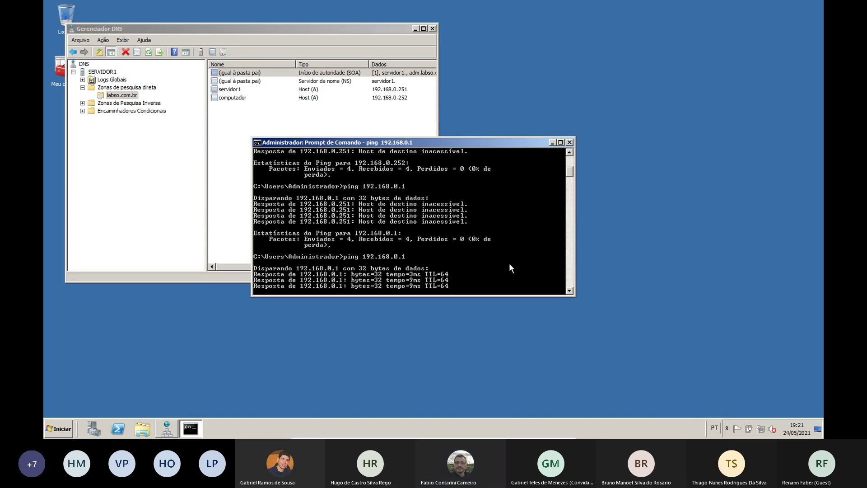
pyautogui.write('p')
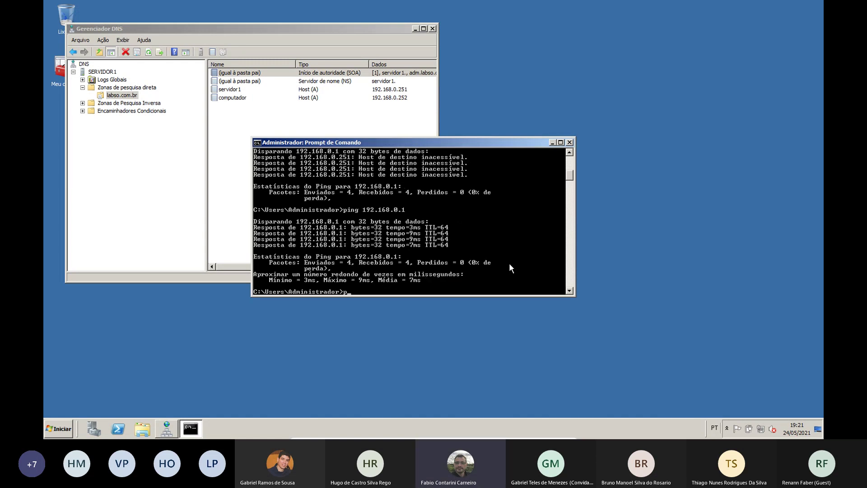
pyautogui.write('ing')
pyautogui.click(273, 37)
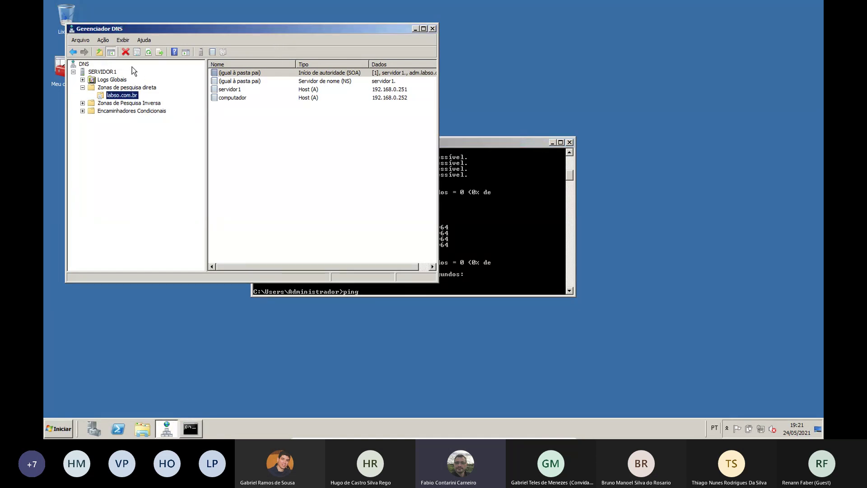
pyautogui.rightClick(110, 75)
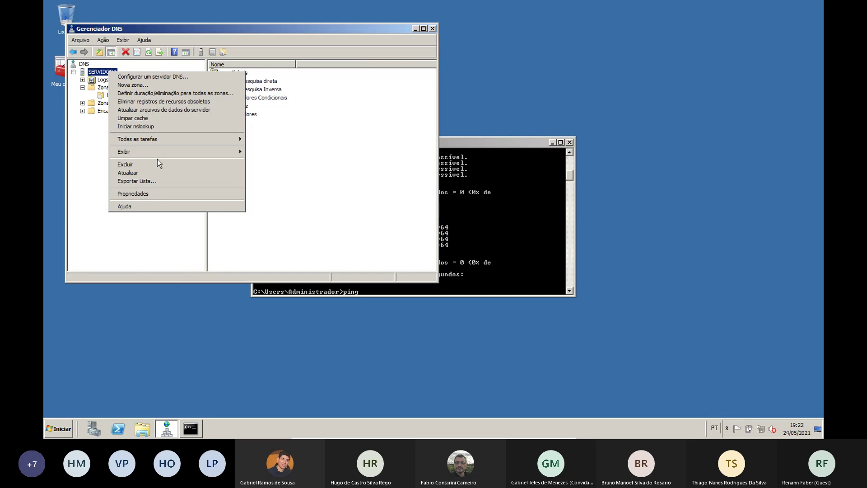
pyautogui.moveTo(154, 143)
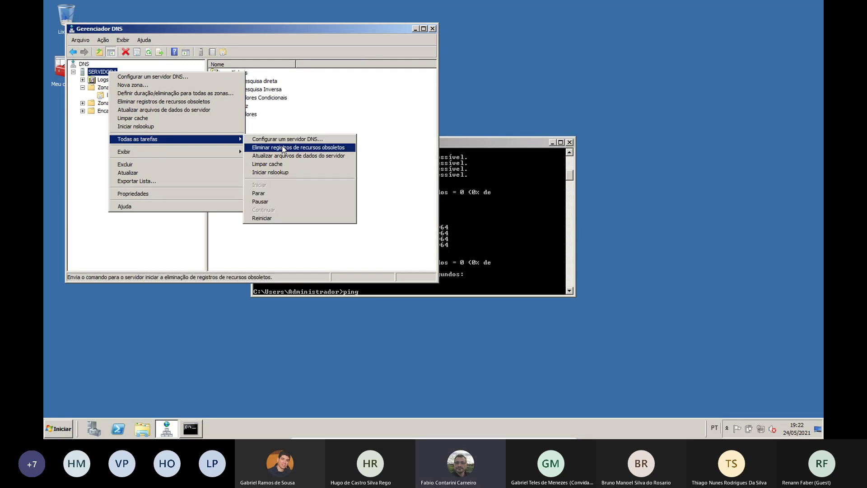
pyautogui.click(269, 195)
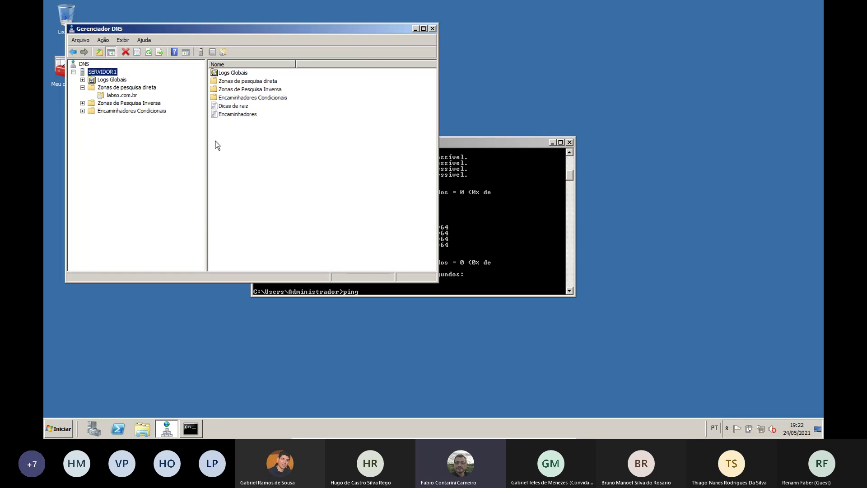
pyautogui.click(478, 205)
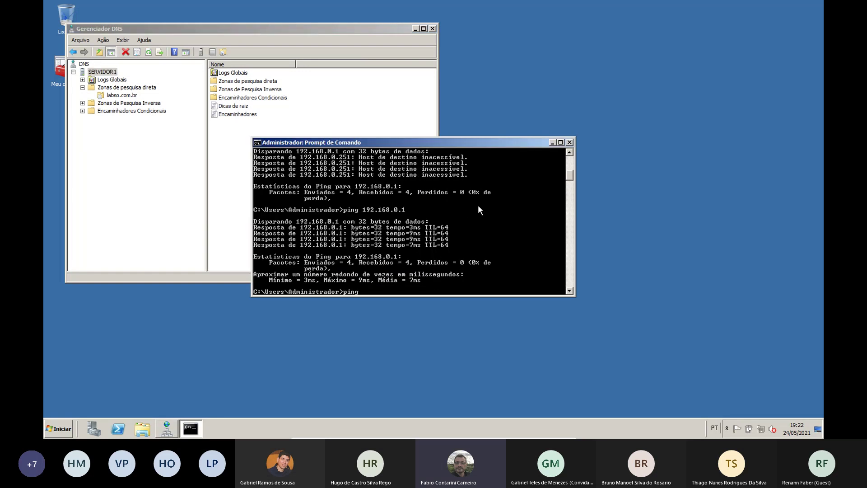
pyautogui.write('ping  www.google.com')
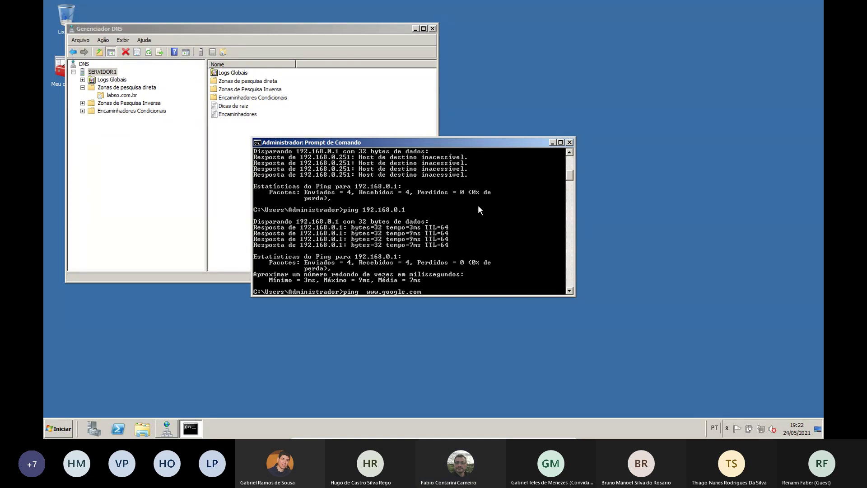
pyautogui.press('Return')
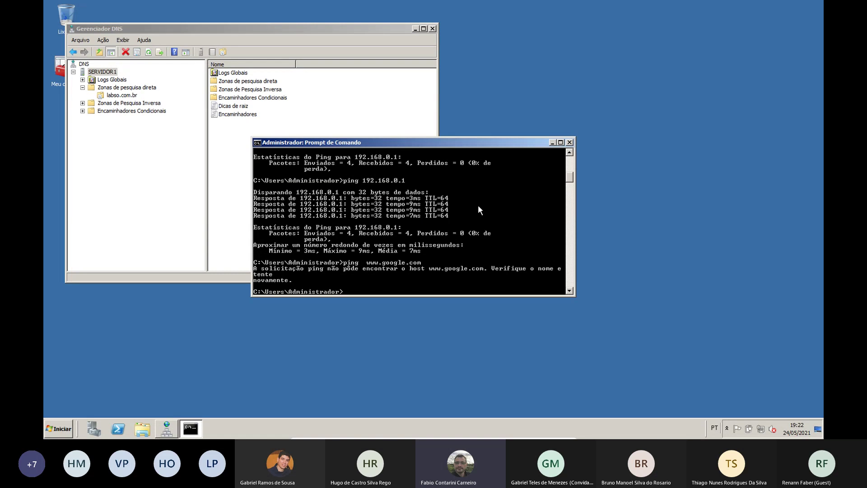
# Start the DNS service on SERVIDOR1 again via Todas as tarefas > Iniciar
pyautogui.click(110, 71)
pyautogui.rightClick(110, 71)
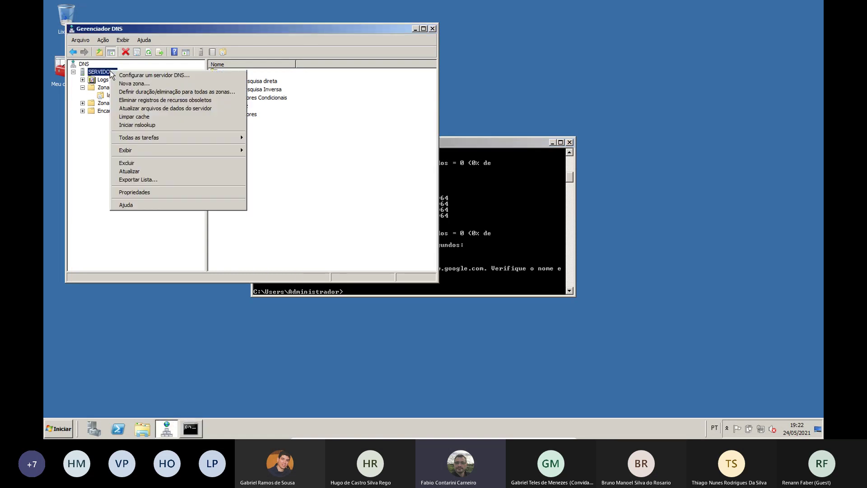
pyautogui.moveTo(164, 141)
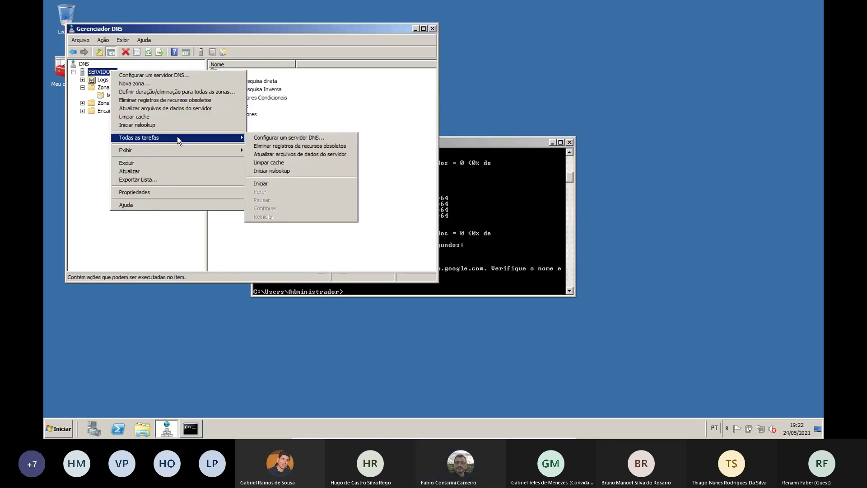
pyautogui.click(267, 184)
pyautogui.click(470, 146)
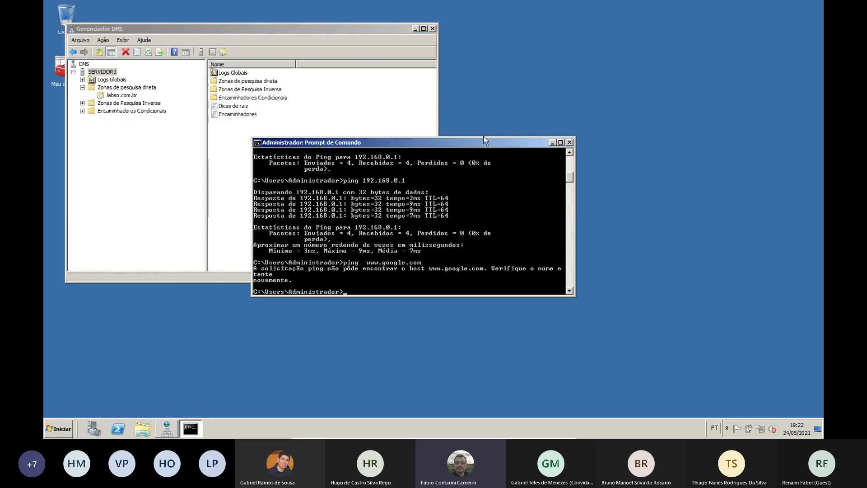
pyautogui.write('ping www.google.com')
pyautogui.press('Return')
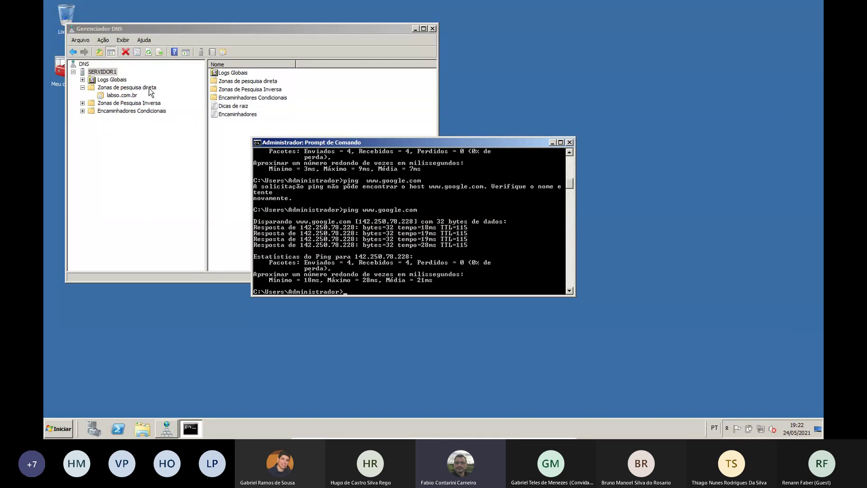
# Enable Advanced view and browse Pesquisas em cache > .(raiz) > com > google to see www at 142.250.78.228
pyautogui.click(129, 96)
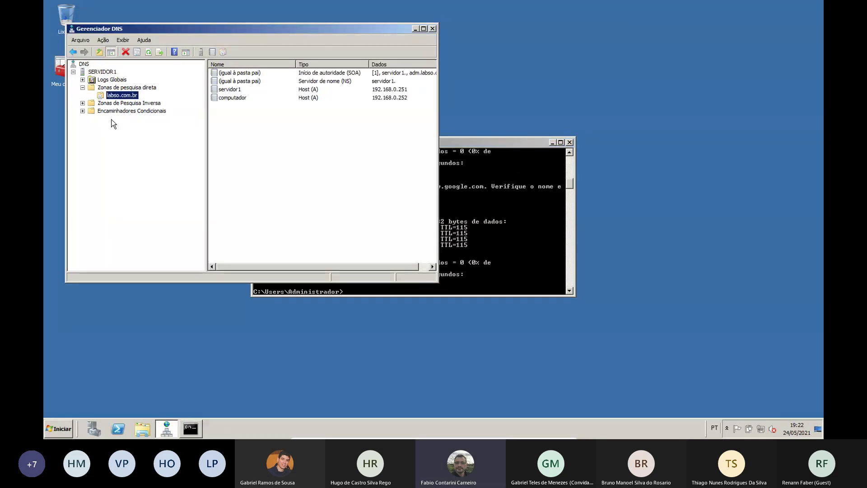
pyautogui.click(103, 40)
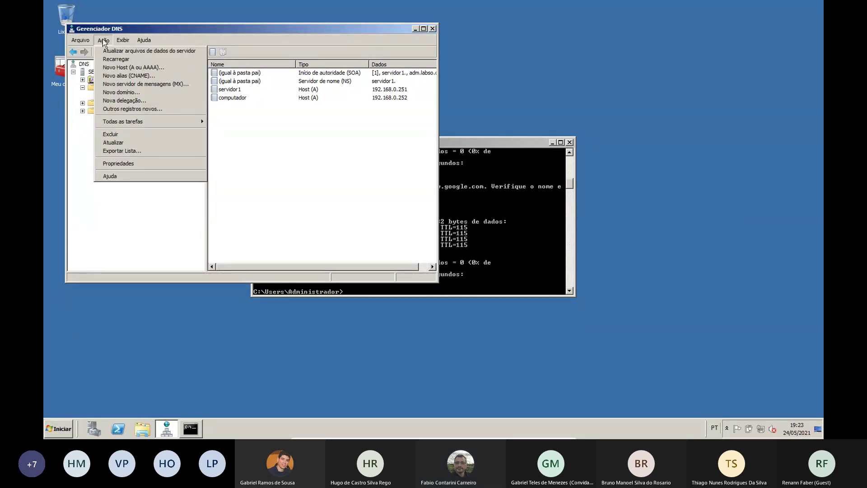
pyautogui.moveTo(123, 40)
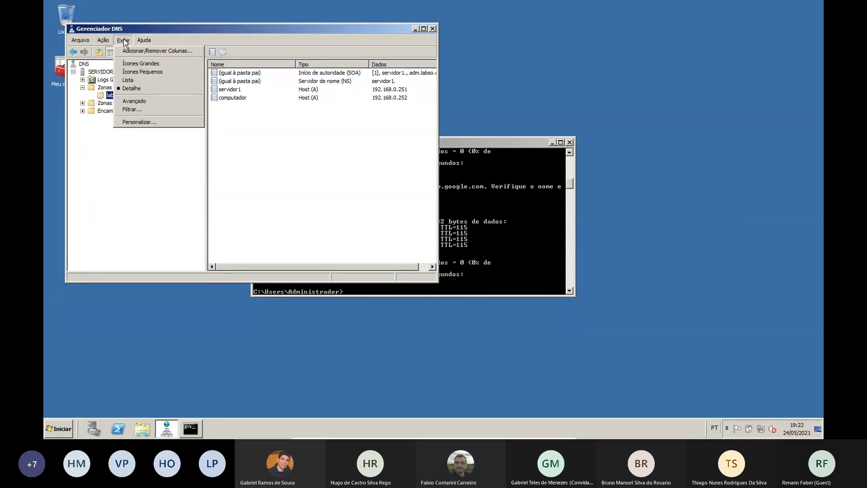
pyautogui.click(133, 101)
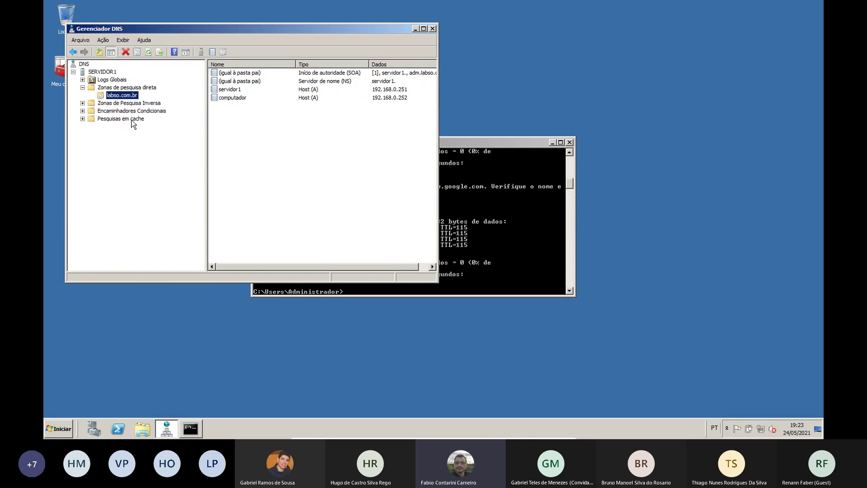
pyautogui.click(83, 118)
pyautogui.doubleClick(101, 126)
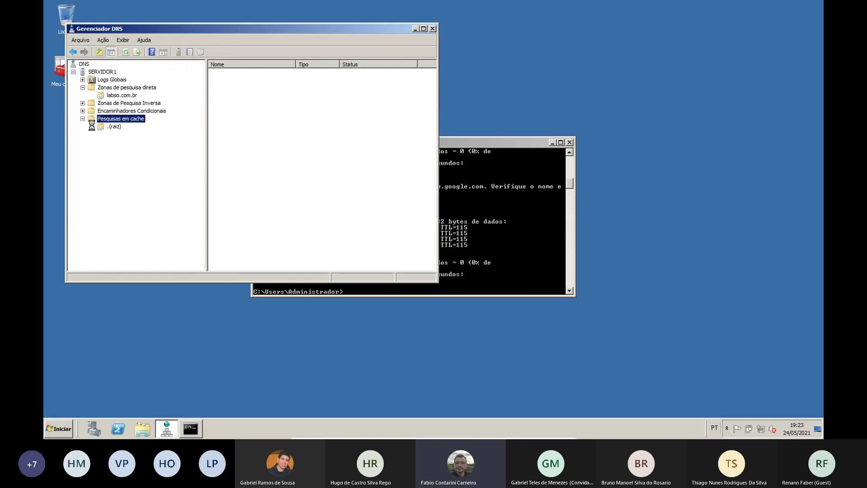
pyautogui.doubleClick(110, 135)
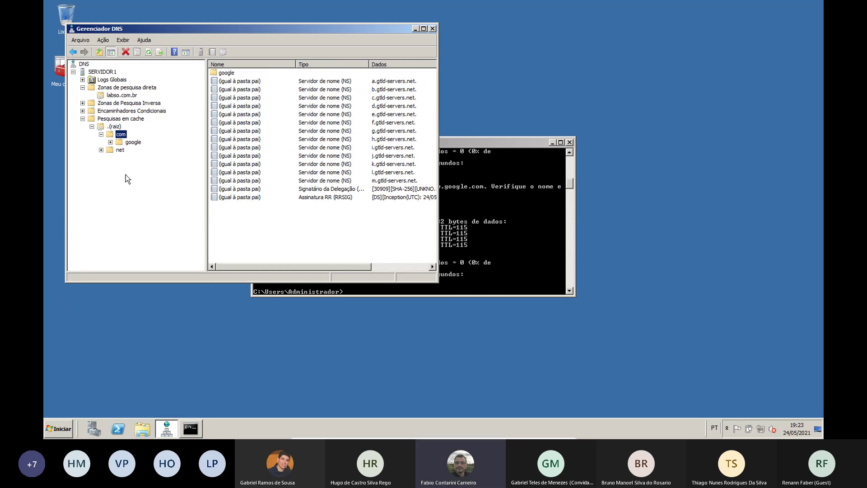
pyautogui.doubleClick(133, 142)
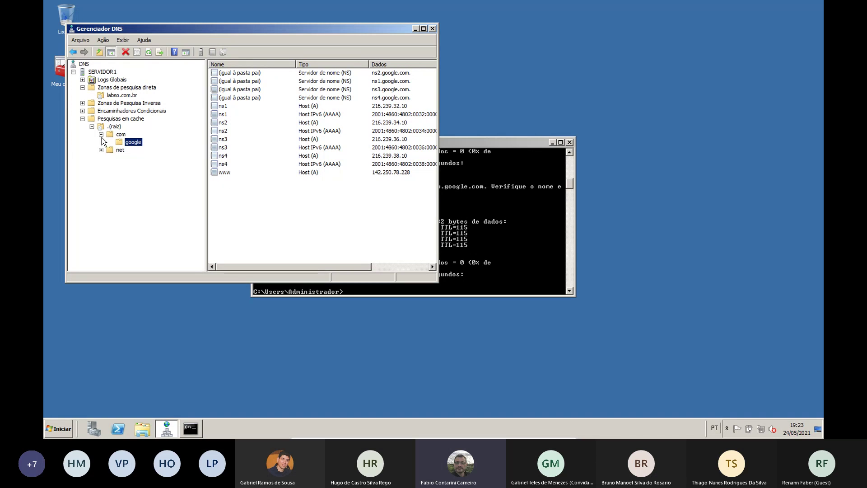
pyautogui.click(522, 218)
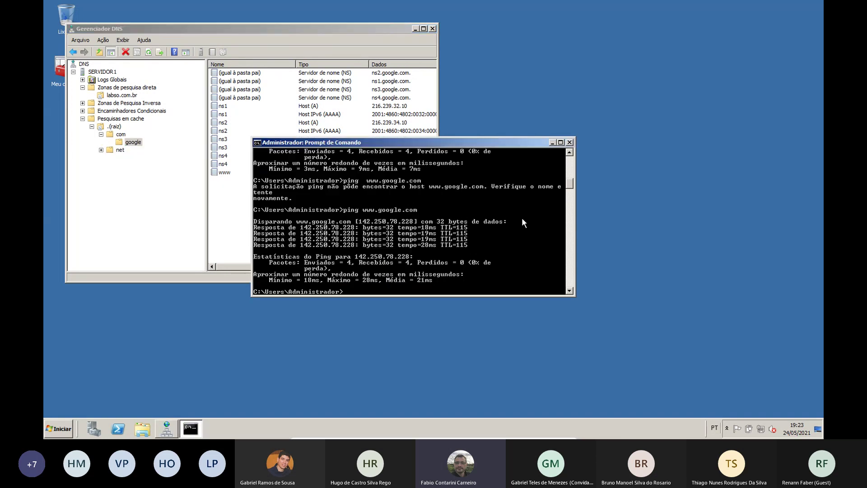
pyautogui.write('ping www.uva.br')
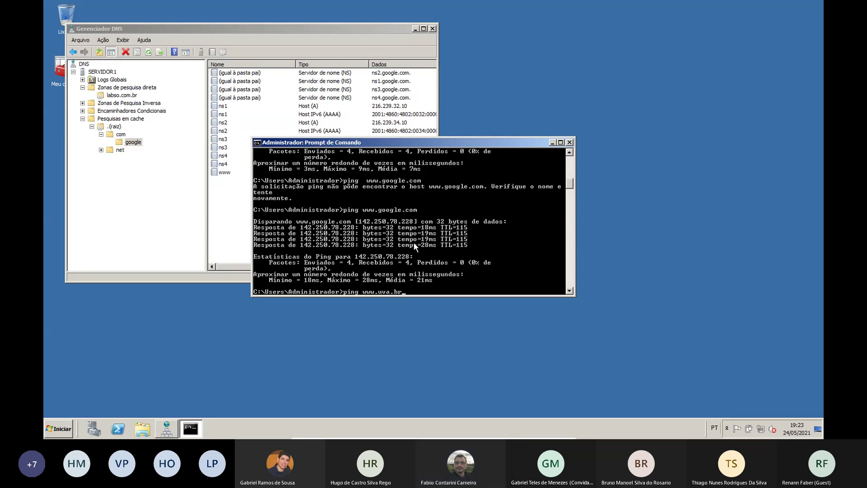
pyautogui.press('Return')
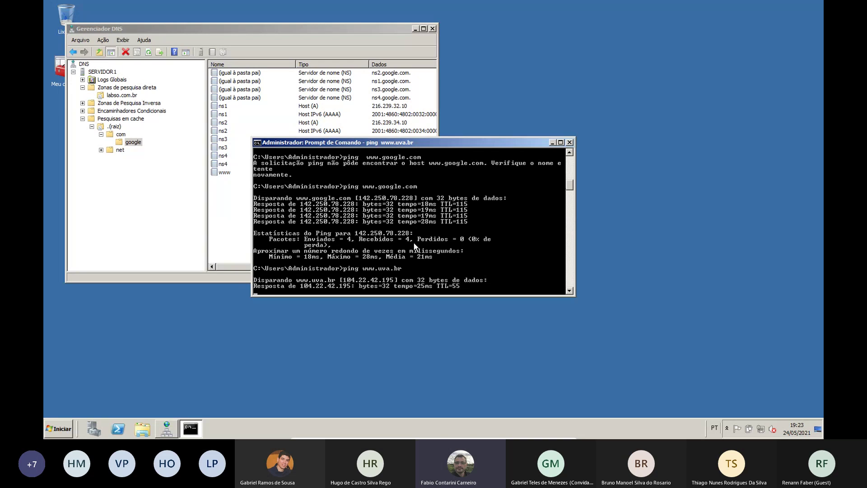
# Refresh the cached root and browse br > uva to view the cached uva.br records
pyautogui.click(177, 179)
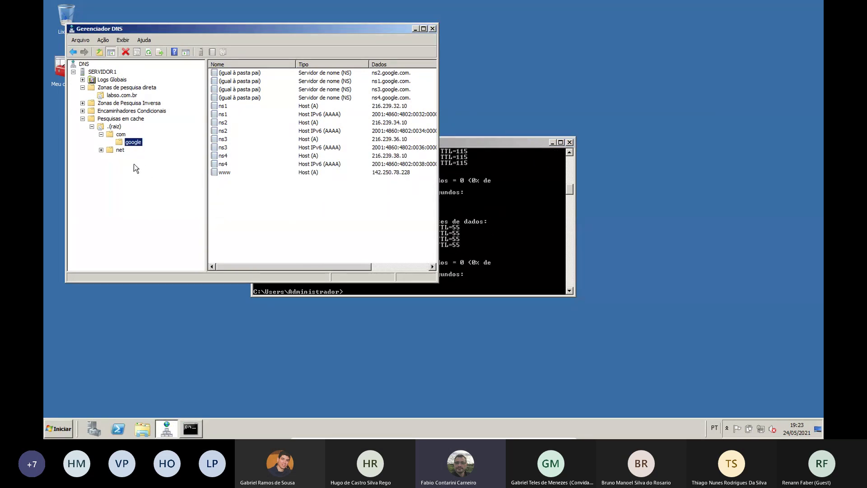
pyautogui.click(114, 127)
pyautogui.rightClick(112, 127)
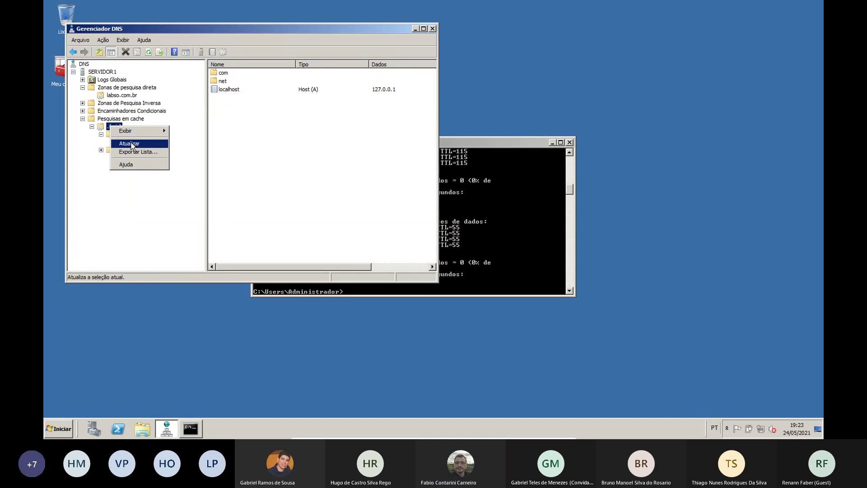
pyautogui.click(132, 143)
pyautogui.click(102, 135)
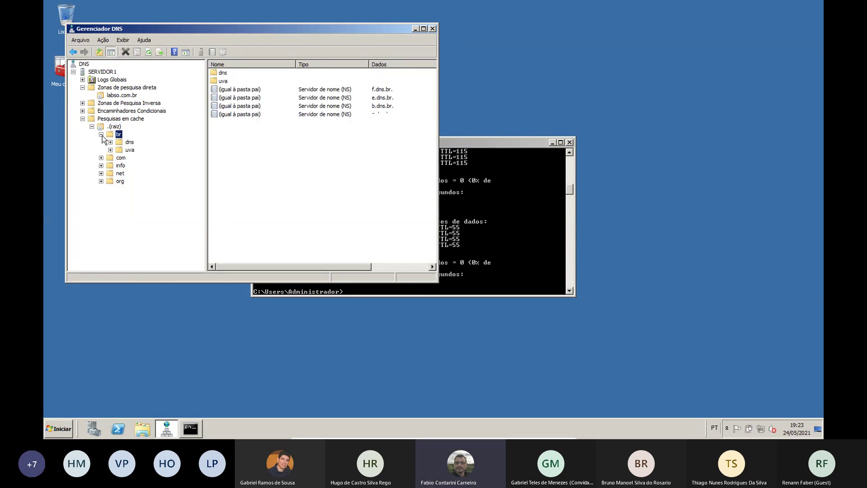
pyautogui.click(128, 151)
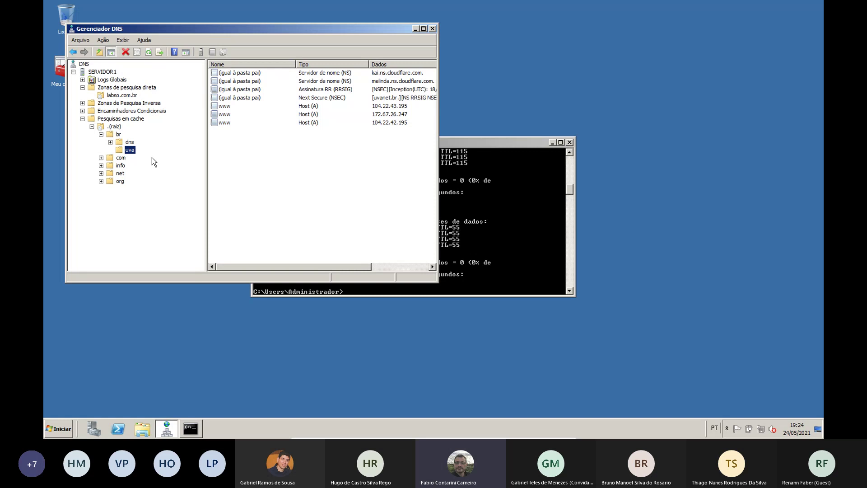
# Return to Zonas de pesquisa direta, showing labso.com.br as a running standard primary zone
pyautogui.click(82, 87)
pyautogui.click(83, 111)
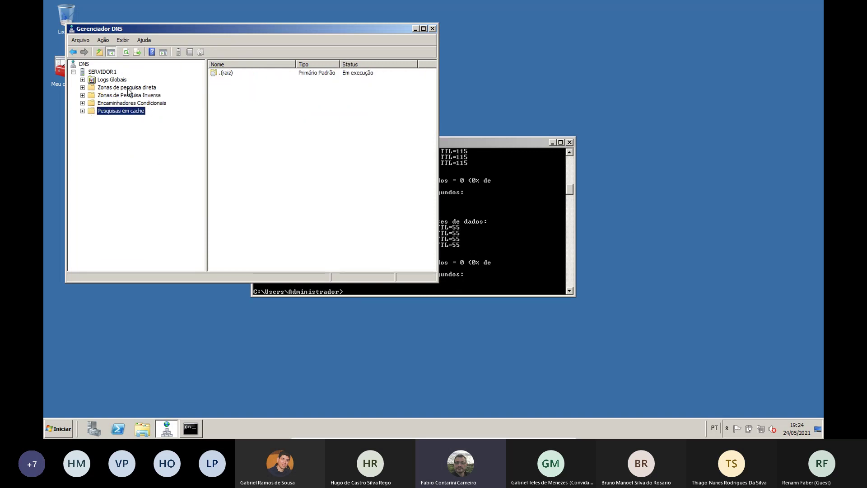
pyautogui.click(128, 89)
pyautogui.click(83, 88)
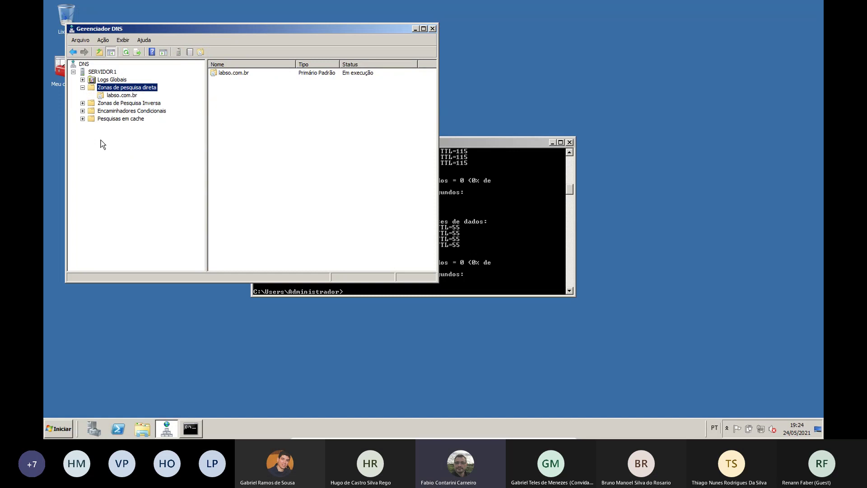
# Delete the labso.com.br forward zone, confirming with Sim, then bring up SERVIDOR1's action menu
pyautogui.click(116, 96)
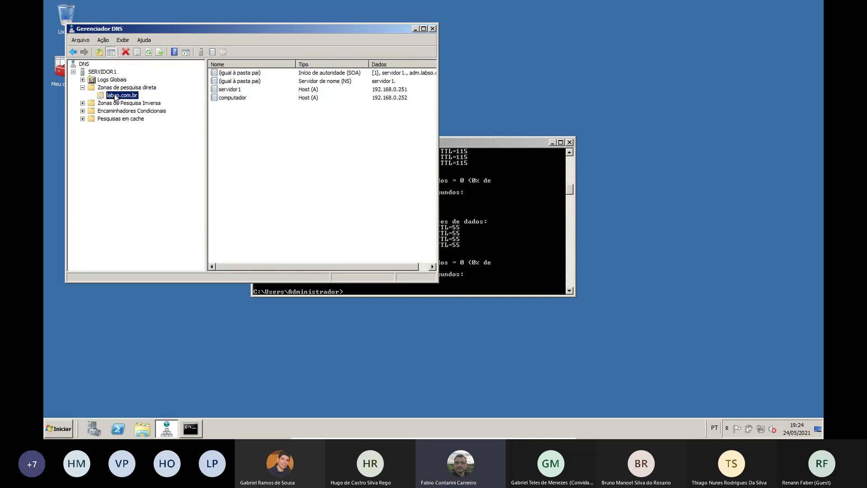
pyautogui.rightClick(116, 96)
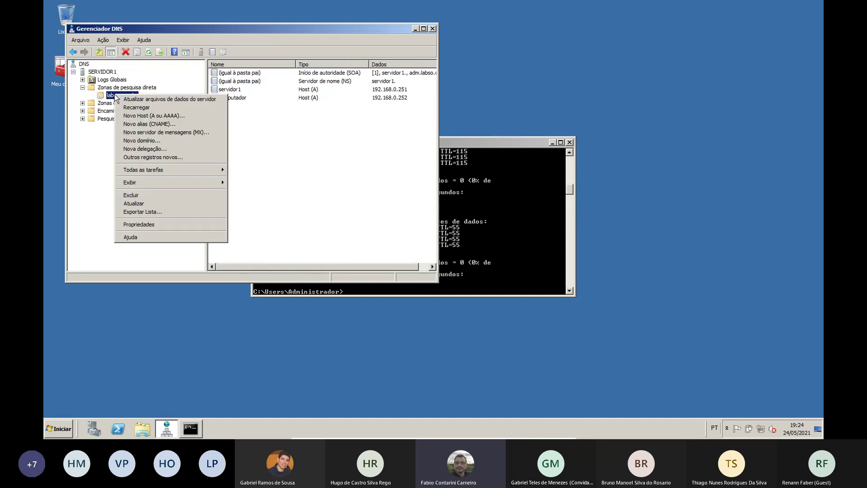
pyautogui.click(174, 200)
pyautogui.click(449, 244)
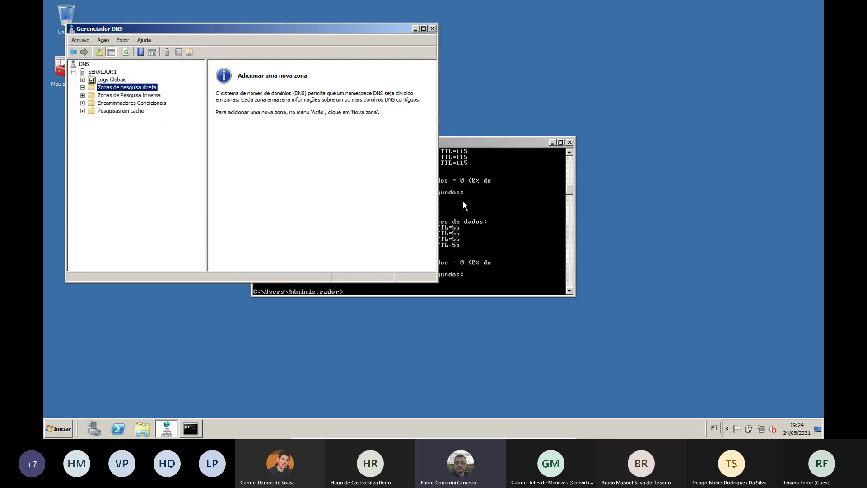
pyautogui.click(111, 72)
pyautogui.rightClick(111, 72)
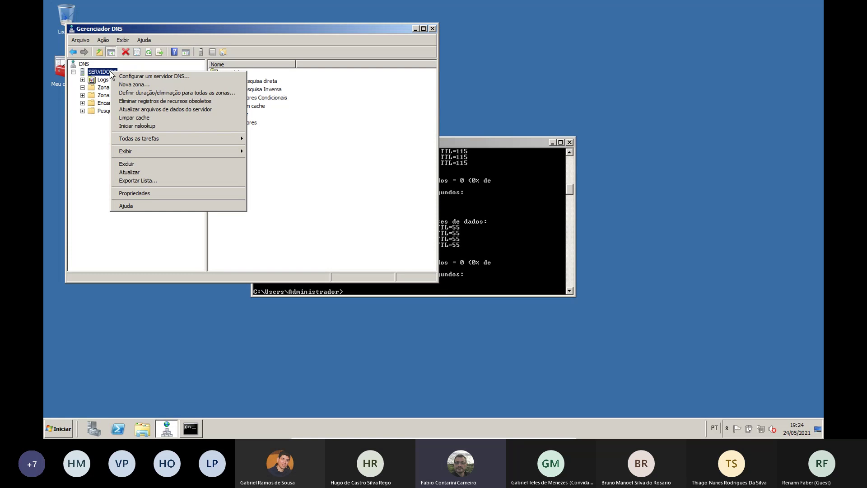
# Start the Configurar um servidor DNS wizard and choose to create forward and reverse zones
pyautogui.click(181, 76)
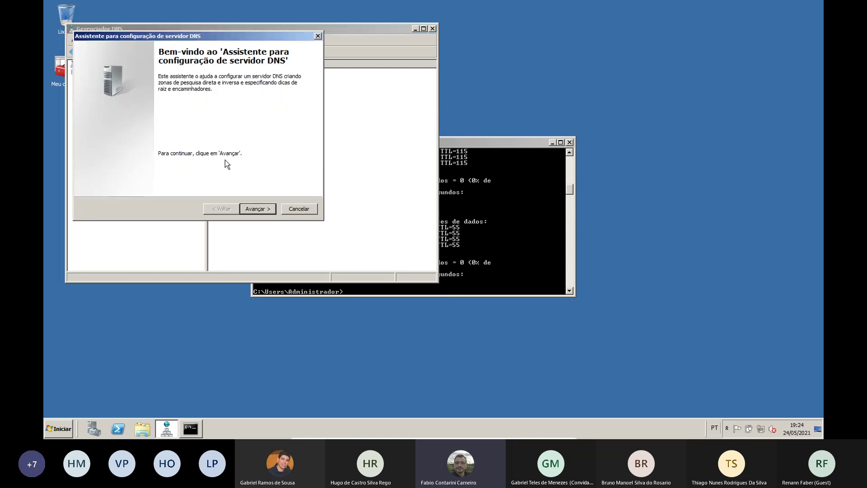
pyautogui.click(267, 208)
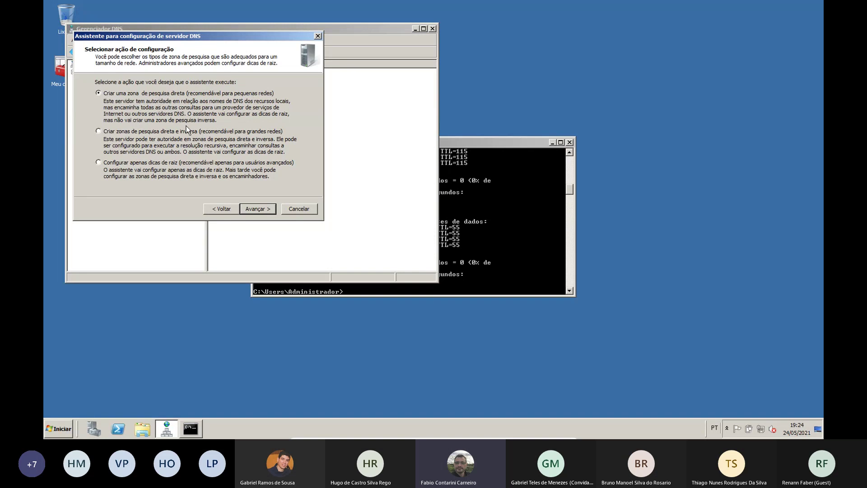
pyautogui.click(102, 131)
pyautogui.click(261, 208)
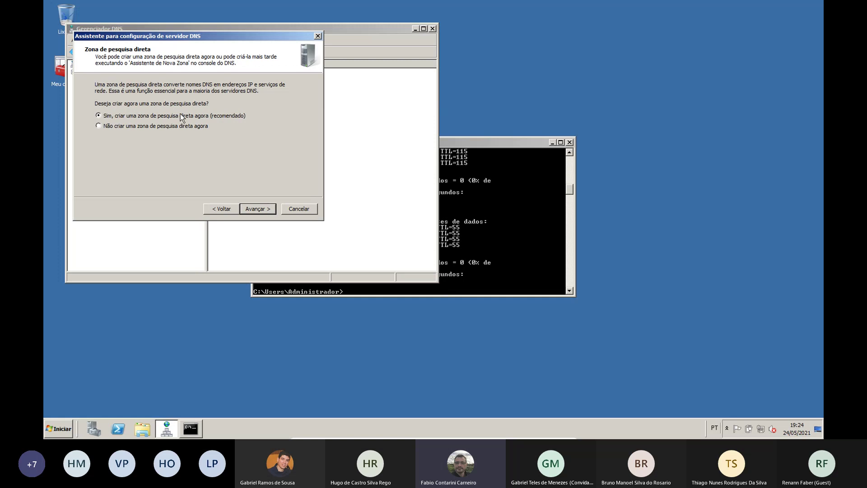
# Define primary forward zone labso.com.br with default file labso.com.br.dns and no dynamic updates
pyautogui.click(262, 210)
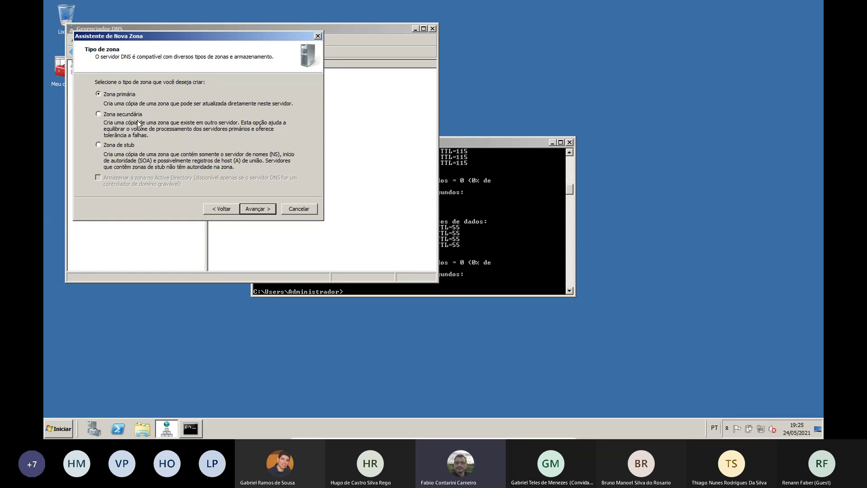
pyautogui.click(256, 209)
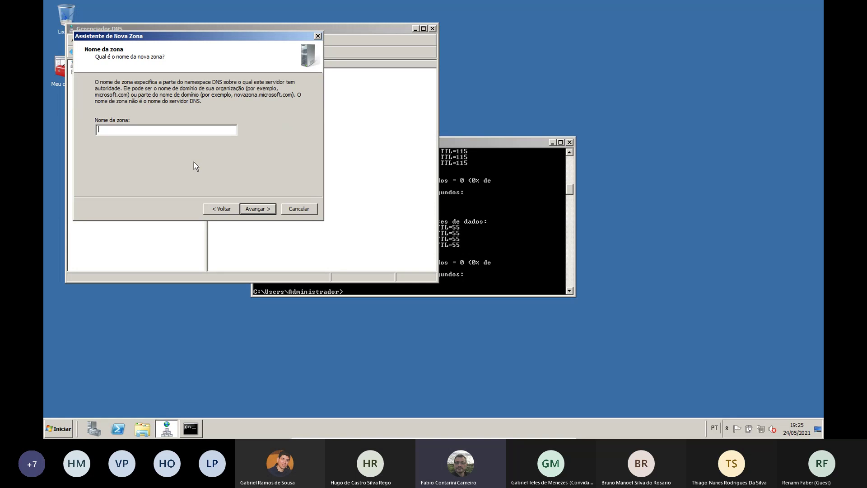
pyautogui.write('labso.com.br')
pyautogui.click(254, 208)
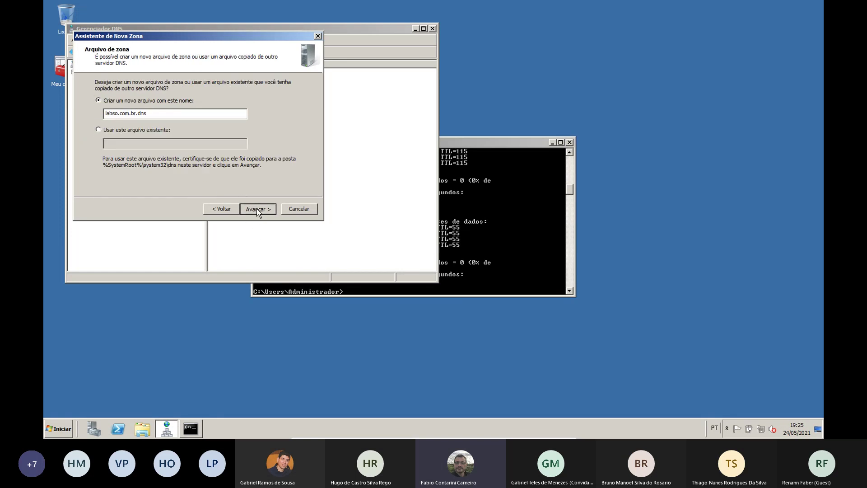
pyautogui.click(257, 208)
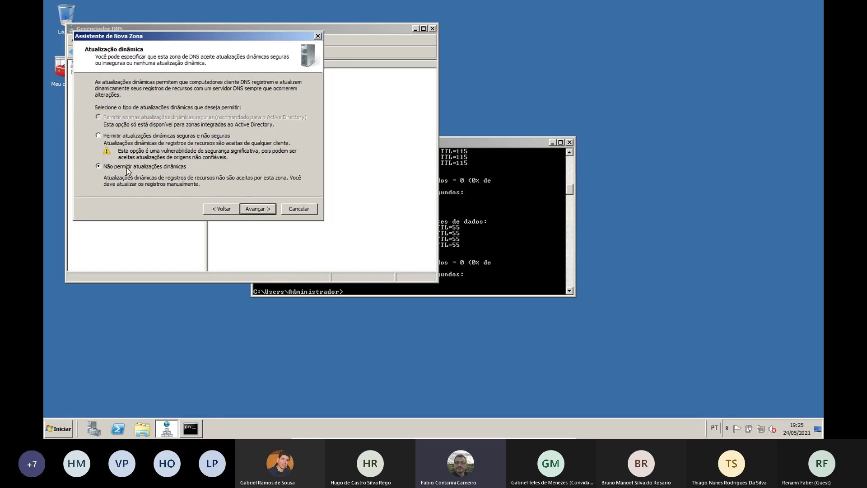
pyautogui.click(266, 211)
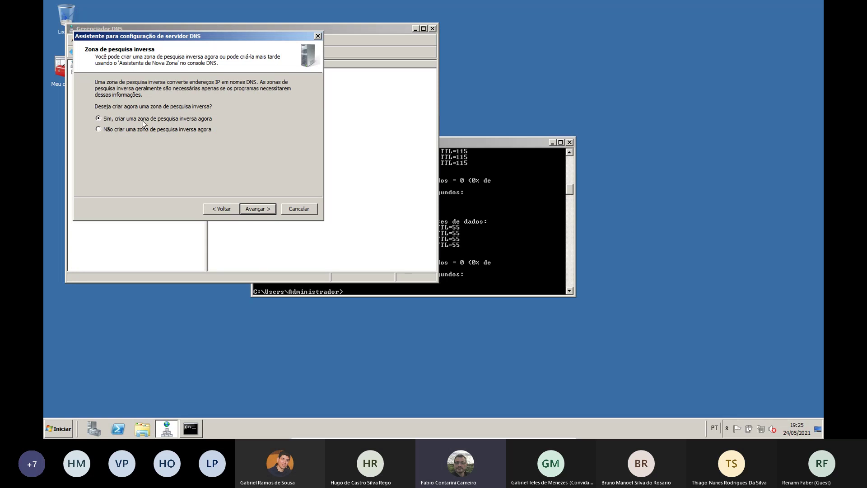
# Create a primary IPv4 reverse zone for network 192.168.0, no dynamic updates, no forwarders, and finish
pyautogui.click(255, 209)
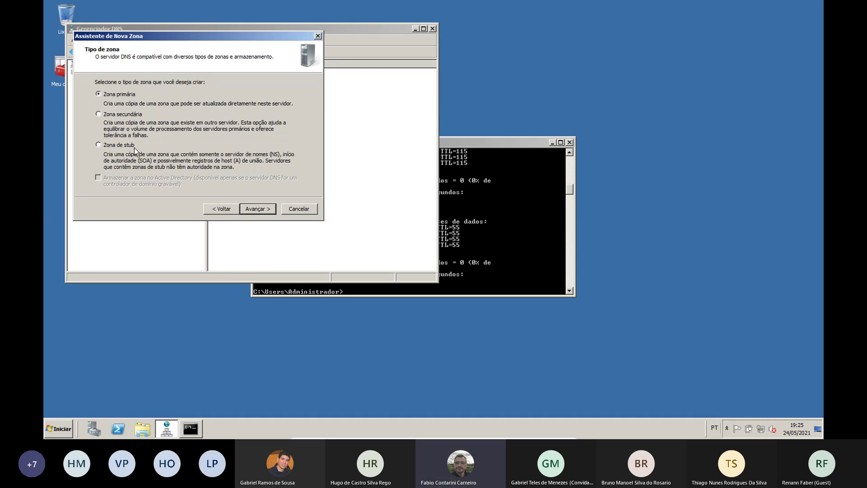
pyautogui.click(262, 208)
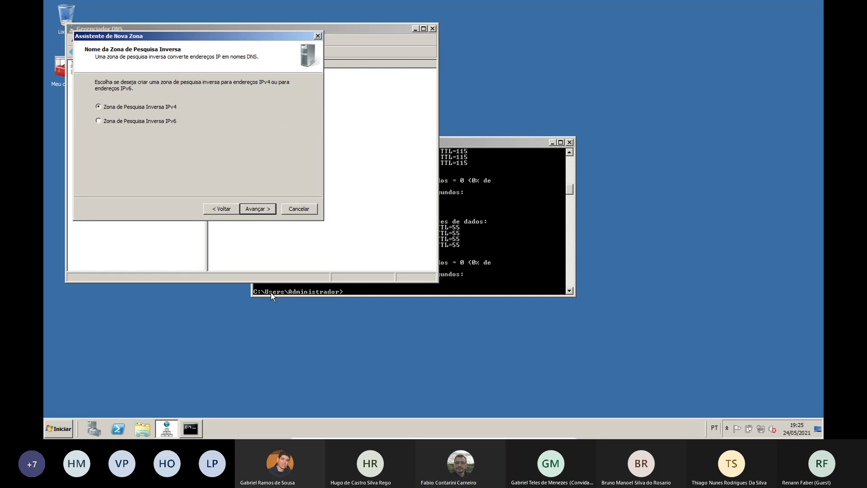
pyautogui.click(268, 209)
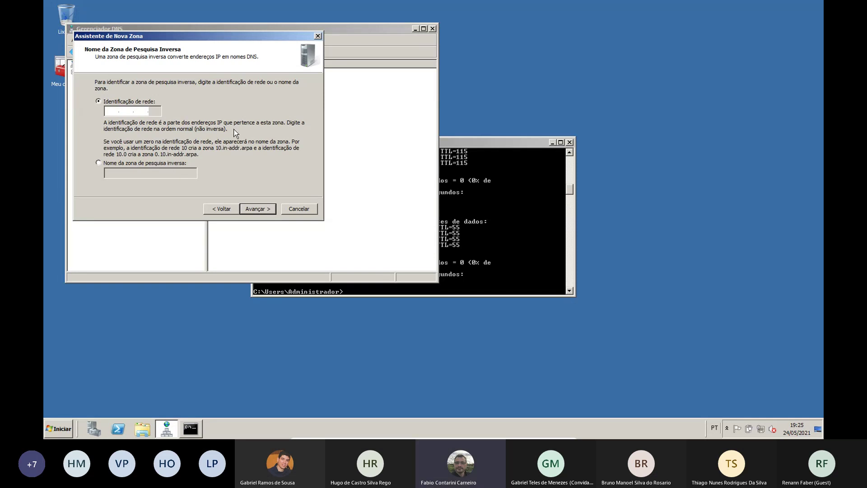
pyautogui.write('192.168.0.')
pyautogui.click(270, 209)
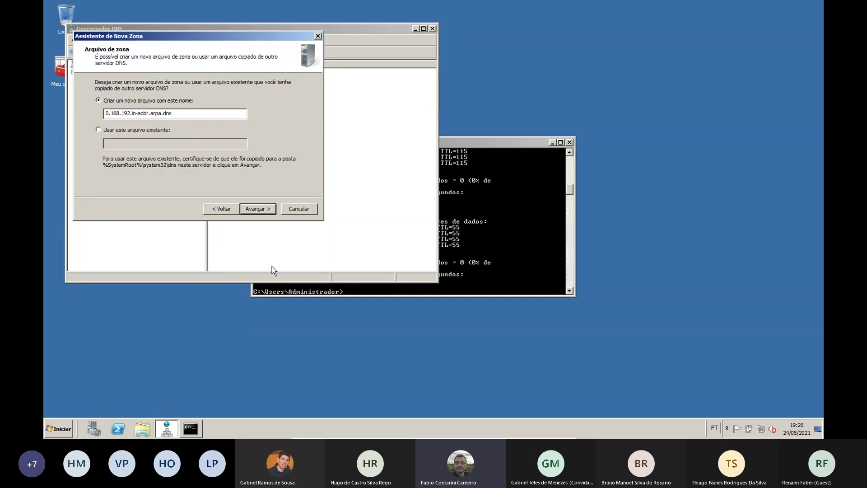
pyautogui.click(262, 210)
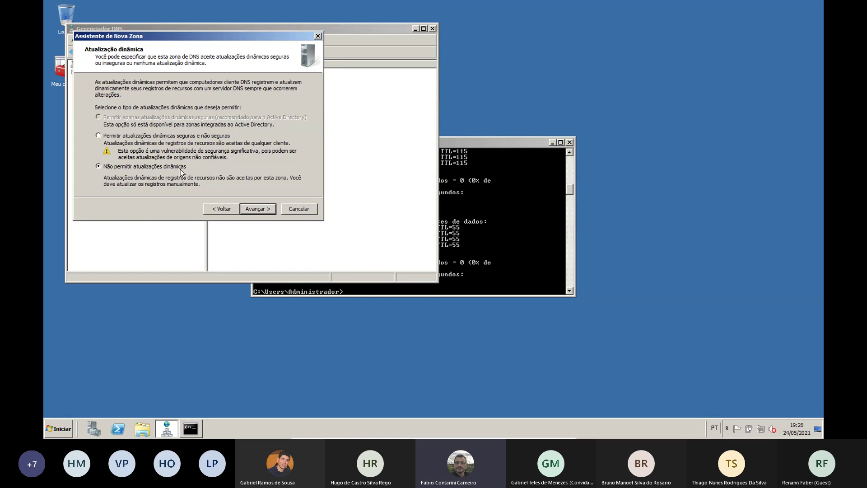
pyautogui.click(261, 209)
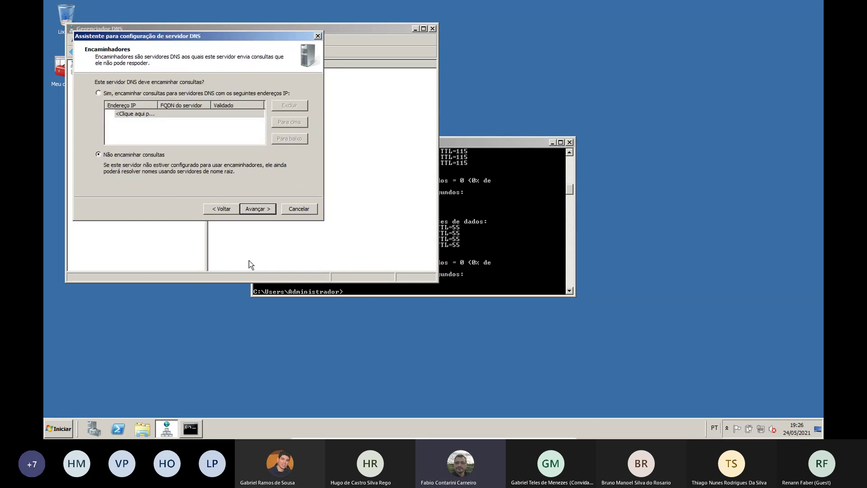
pyautogui.click(261, 209)
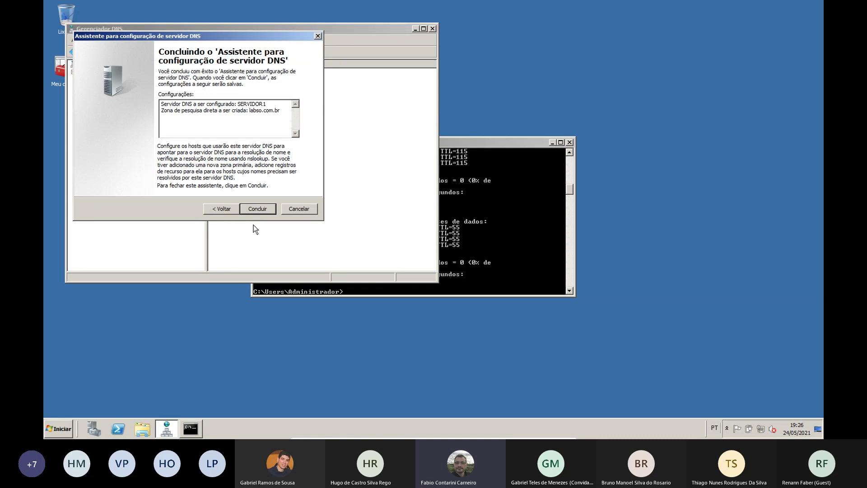
pyautogui.click(254, 208)
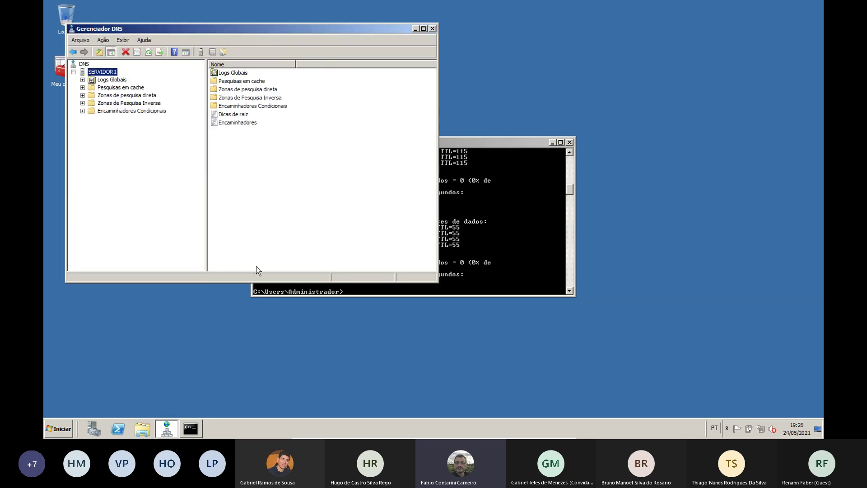
# Expand both zone folders, inspect 0.168.192.in-addr.arpa's SOA and NS records, then reopen labso.com.br
pyautogui.click(82, 95)
pyautogui.click(115, 103)
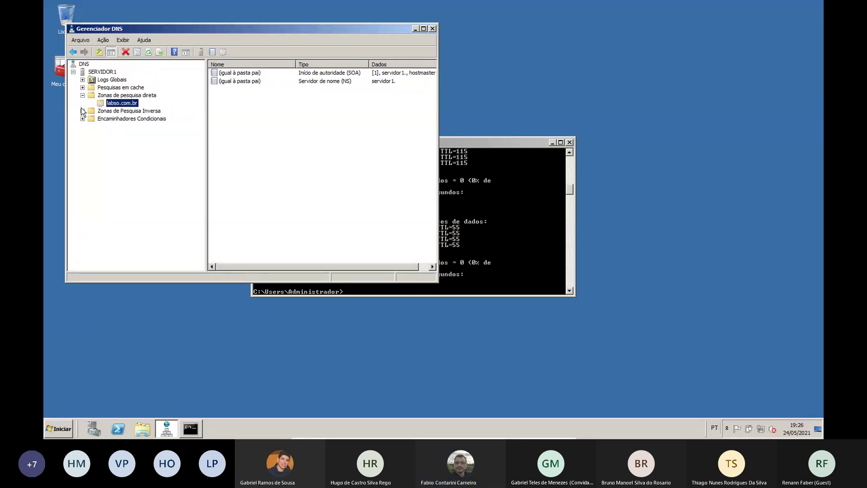
pyautogui.doubleClick(112, 110)
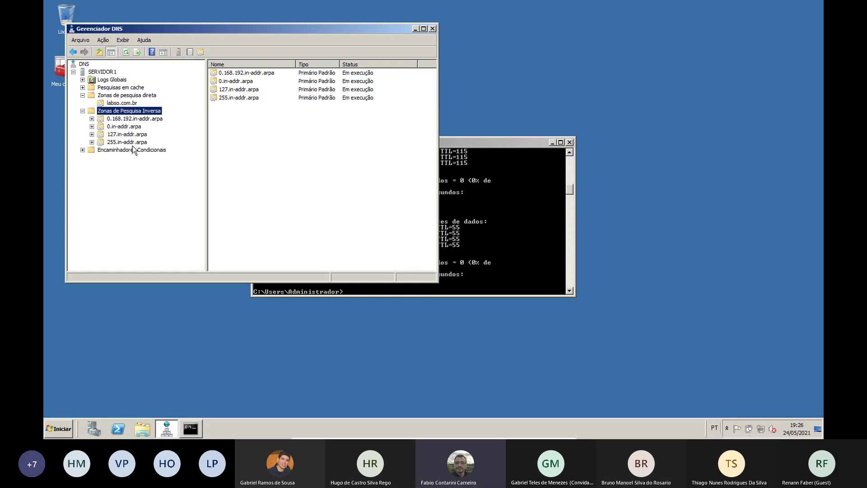
pyautogui.click(128, 119)
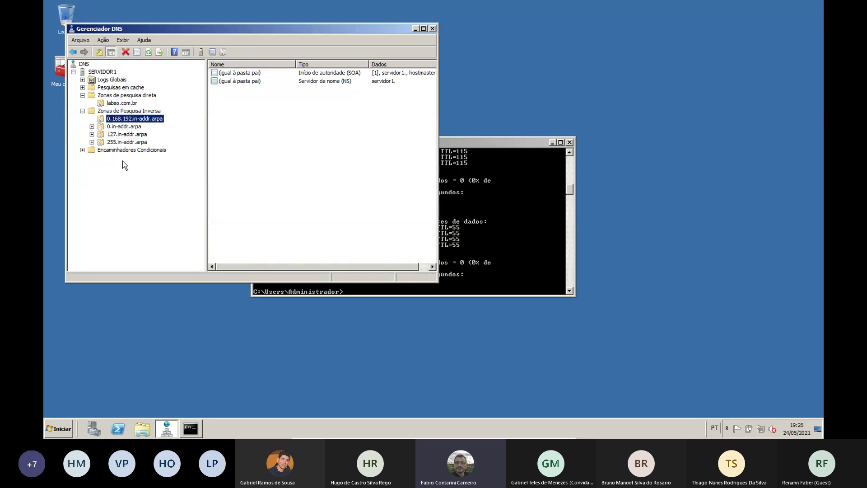
pyautogui.click(125, 106)
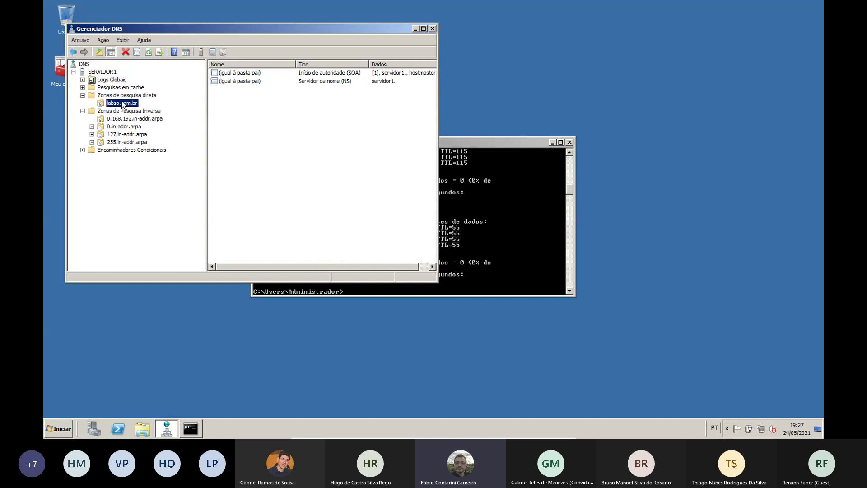
# Add host record servidor1 at 192.168.0.251 to labso.com.br, correcting the mistyped address
pyautogui.rightClick(130, 103)
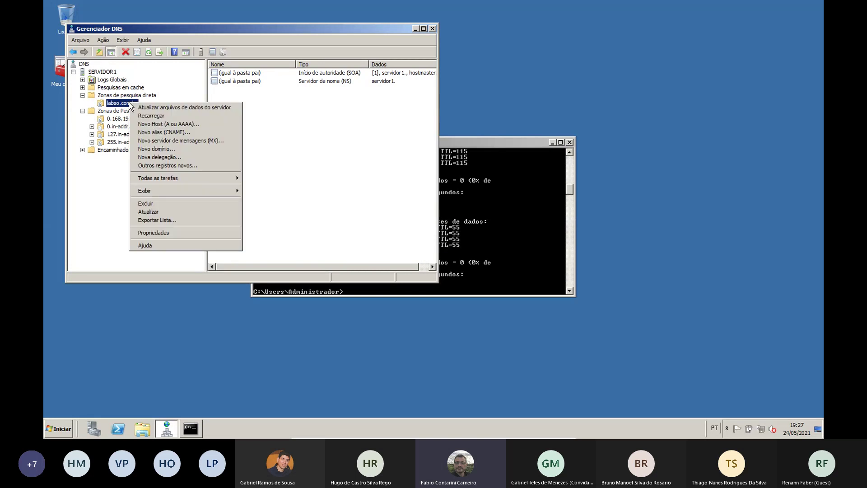
pyautogui.click(168, 124)
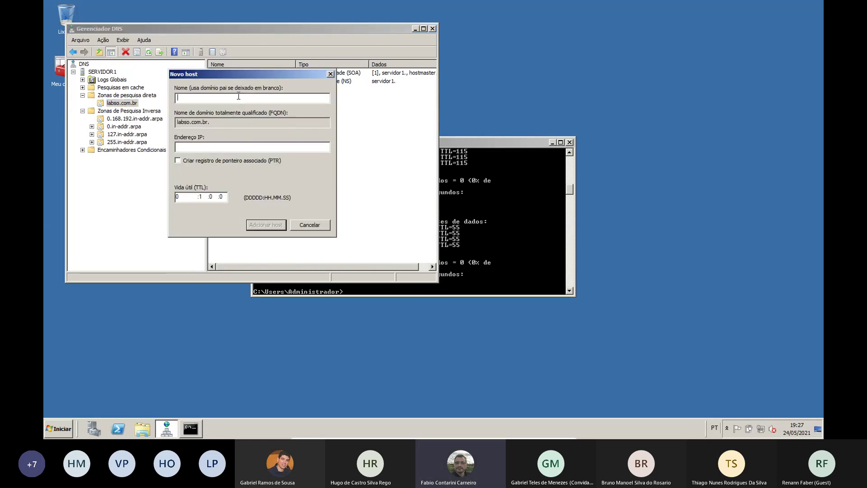
pyautogui.write('servi')
pyautogui.write('dor2')
pyautogui.click(221, 147)
pyautogui.write('192.168.0.151')
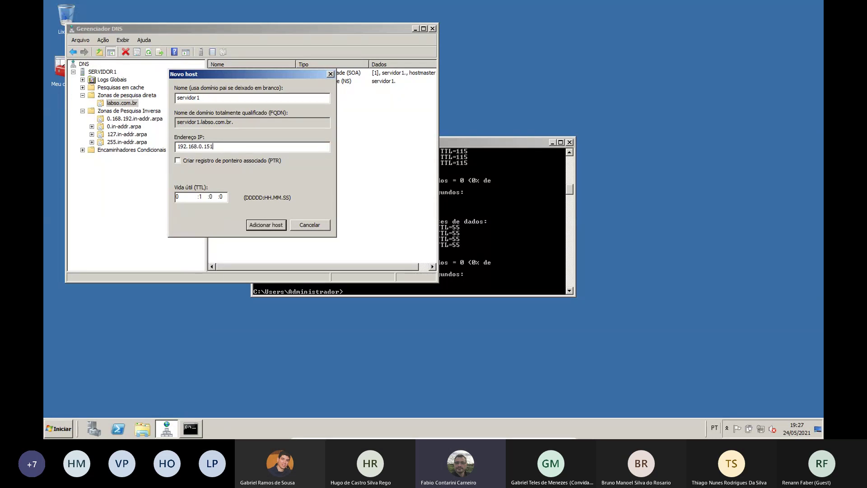
pyautogui.press('BackSpace')
pyautogui.press('BackSpace')
pyautogui.press('BackSpace')
pyautogui.write('251')
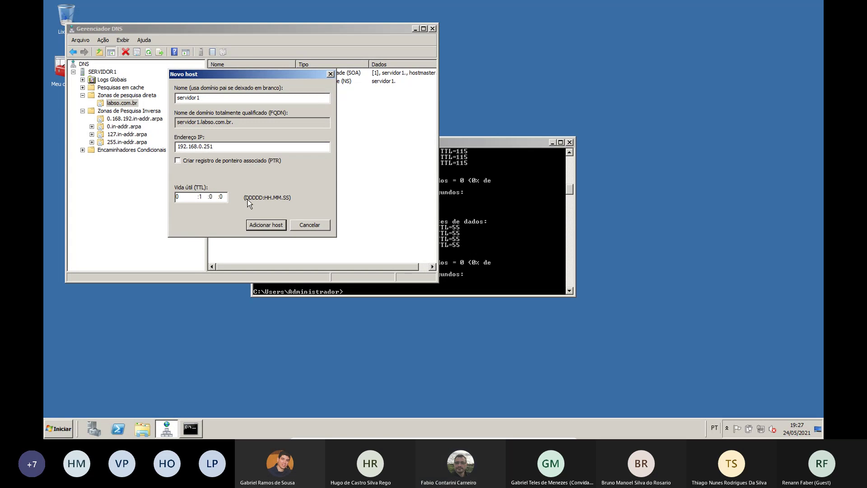
pyautogui.click(256, 225)
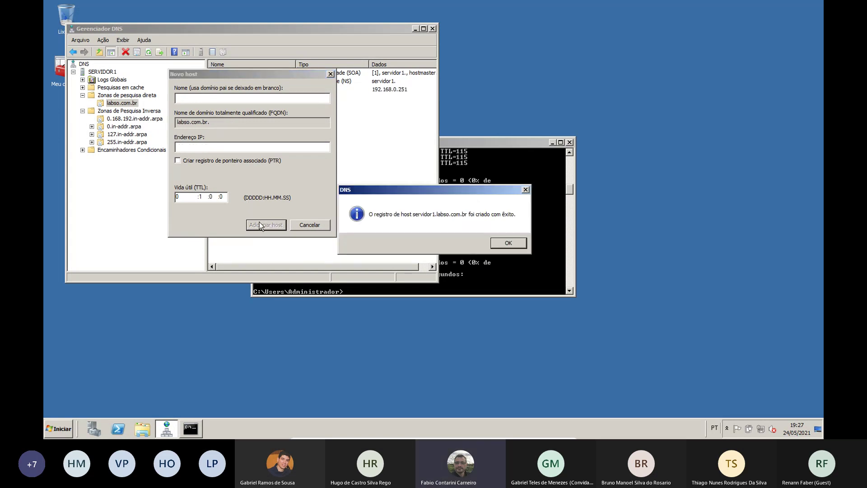
pyautogui.click(510, 243)
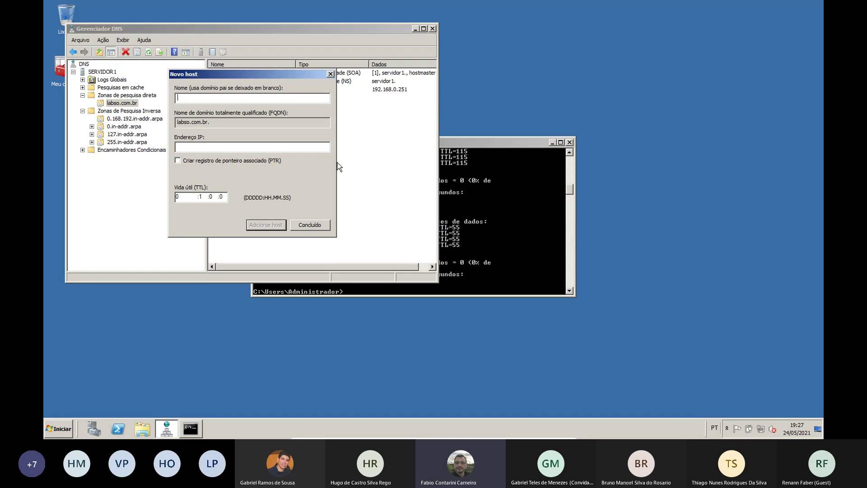
# Add host record computador at 192.168.0.252 and close the new host form
pyautogui.write('computador')
pyautogui.click(210, 152)
pyautogui.write('192.168.0.252')
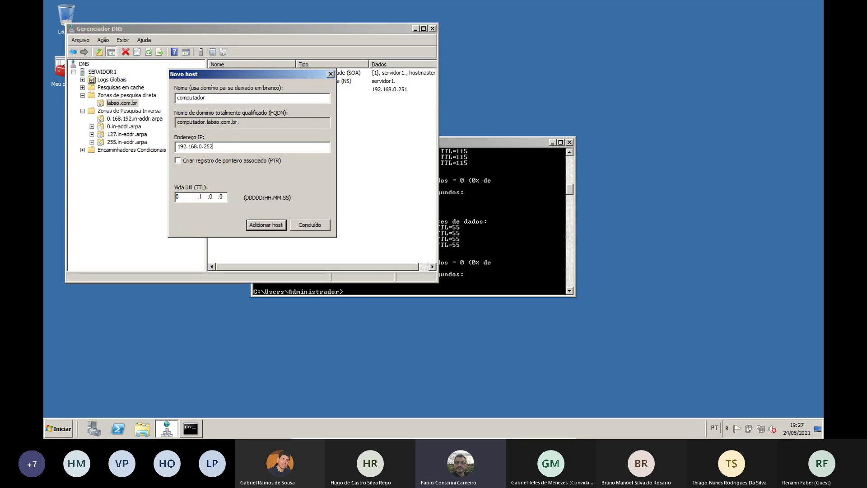
pyautogui.click(273, 225)
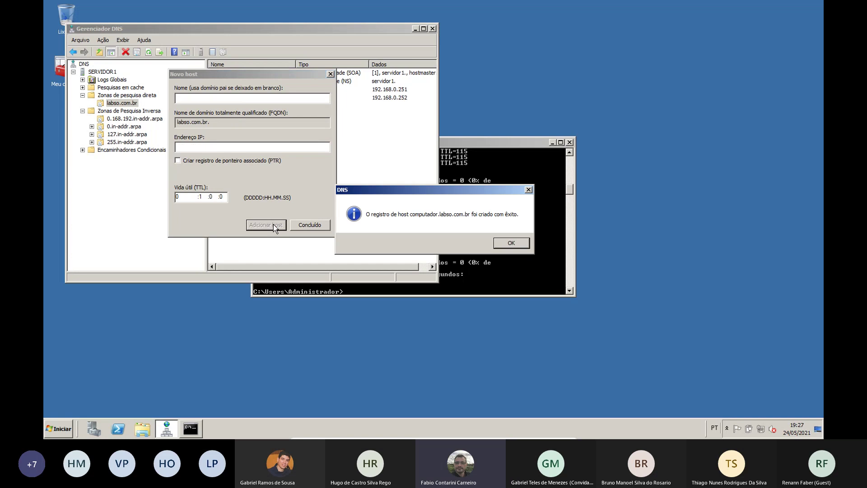
pyautogui.click(504, 244)
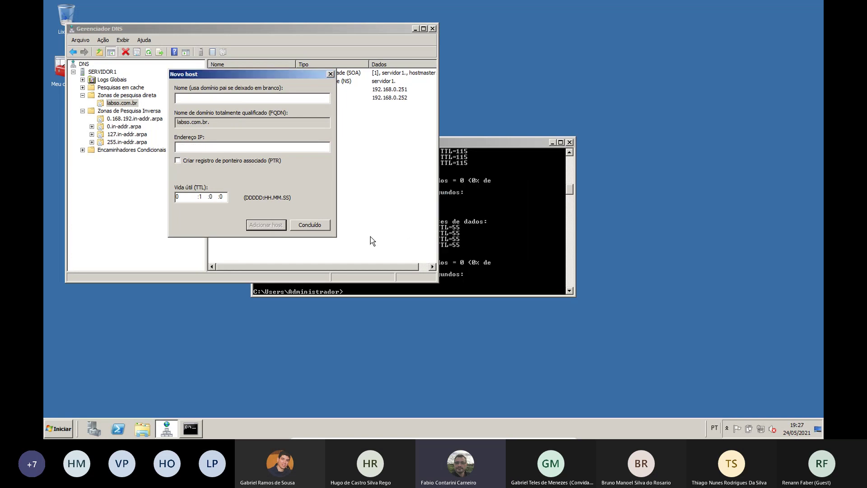
pyautogui.click(310, 225)
# Query computador.labso.com.br in nslookup and see it resolve to 192.168.0.252 from 192.168.0.251
pyautogui.click(483, 145)
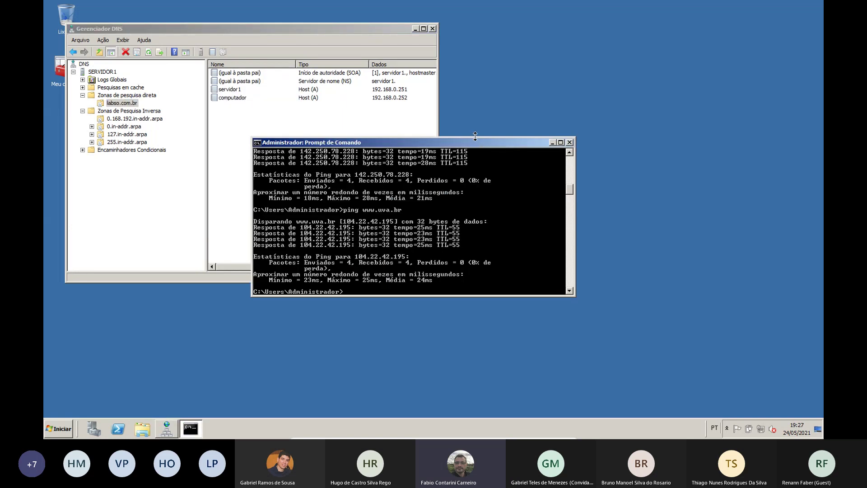
pyautogui.doubleClick(476, 136)
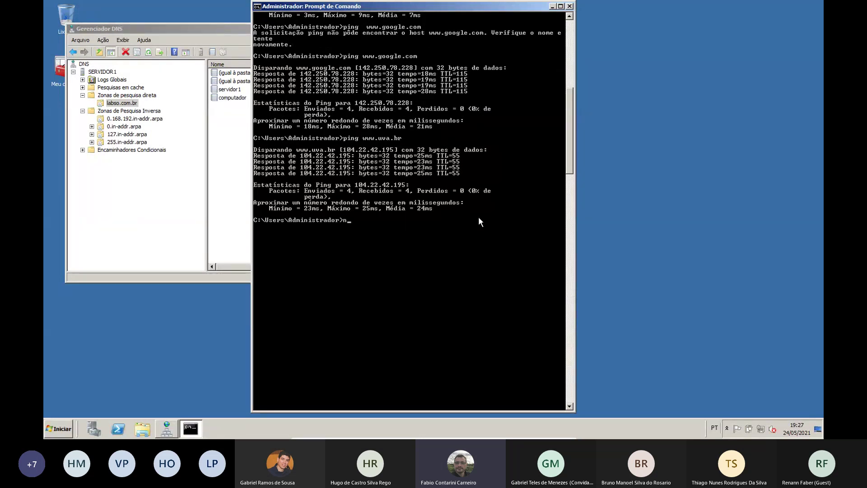
pyautogui.write('nslookup')
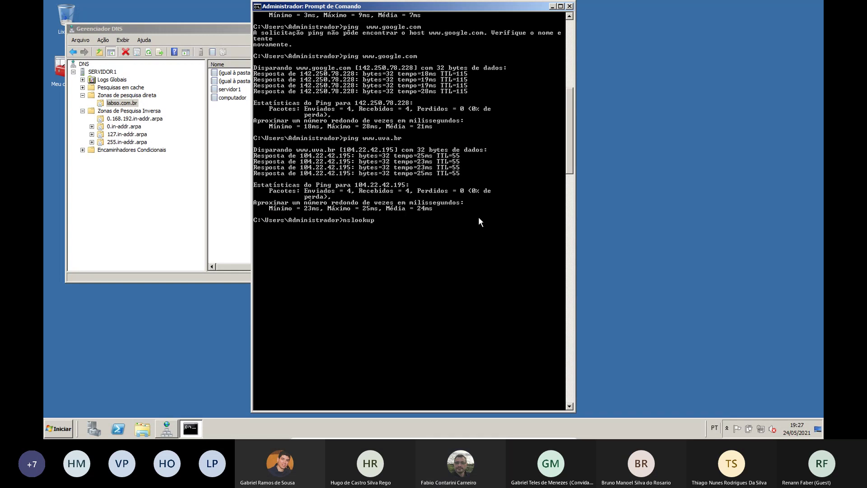
pyautogui.press('Return')
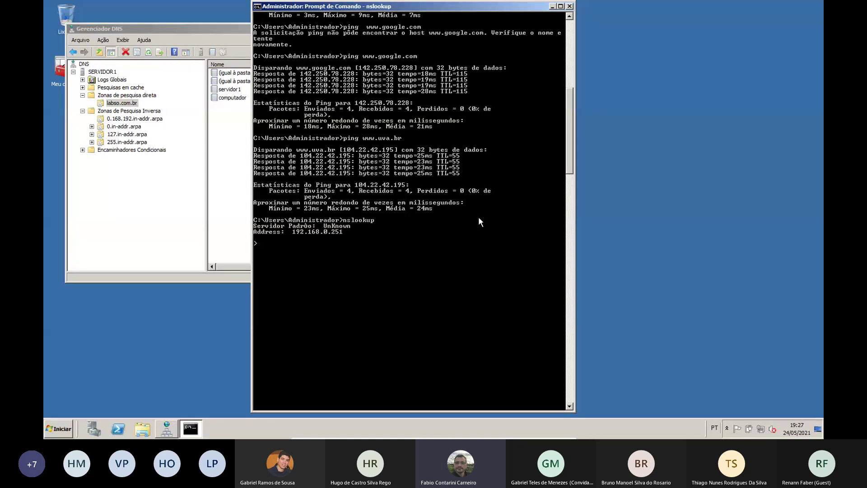
pyautogui.write('computador.labso.com.br')
pyautogui.press('Return')
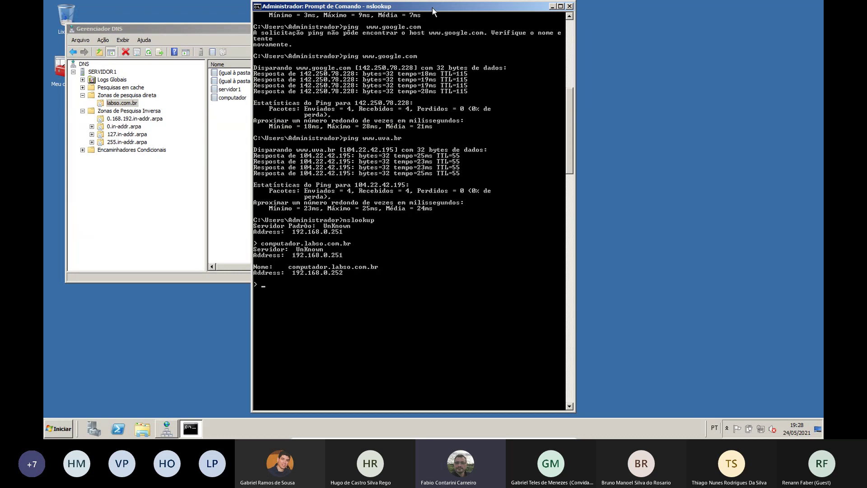
pyautogui.moveTo(432, 7); pyautogui.dragTo(615, 7)
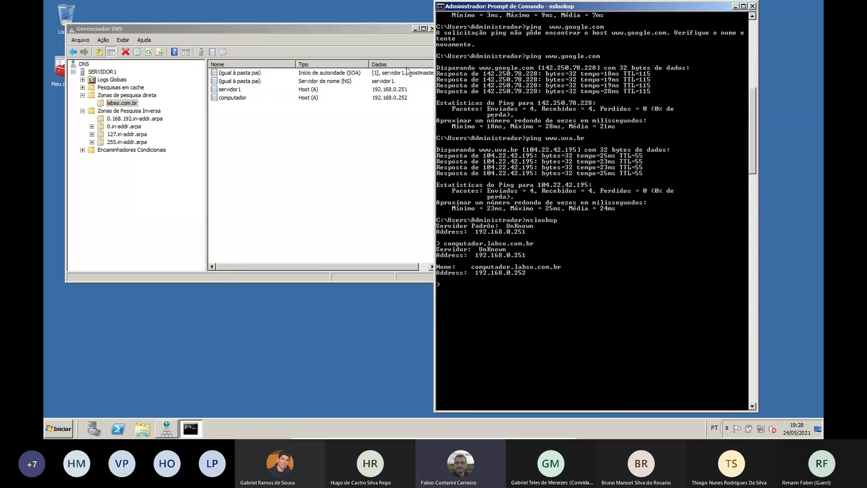
# Check the computador record, then run an nslookup PTR query for 192.168.0.252, which returns Non-existent domain
pyautogui.click(405, 98)
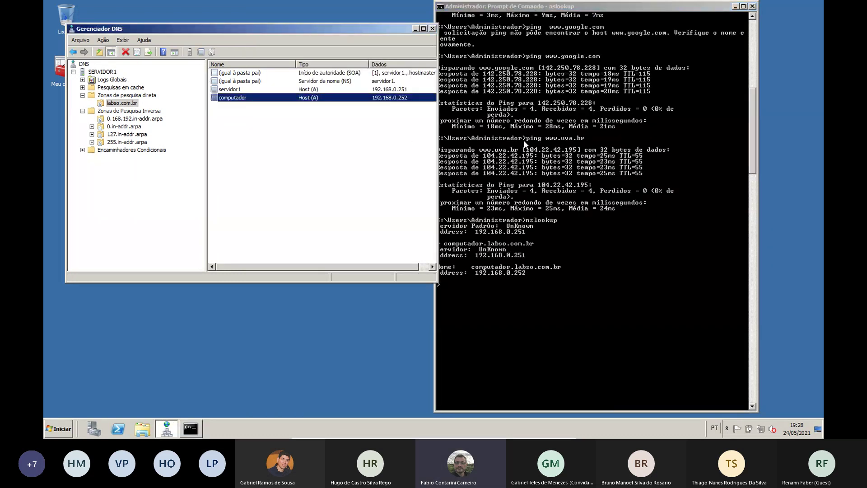
pyautogui.click(529, 168)
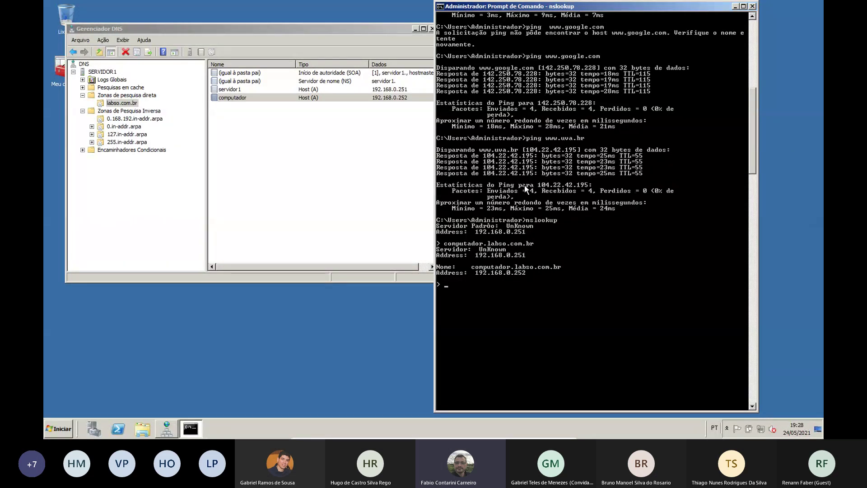
pyautogui.write('set')
pyautogui.write(' type')
pyautogui.write('=PTR')
pyautogui.write('19')
pyautogui.write('2.168.0.252')
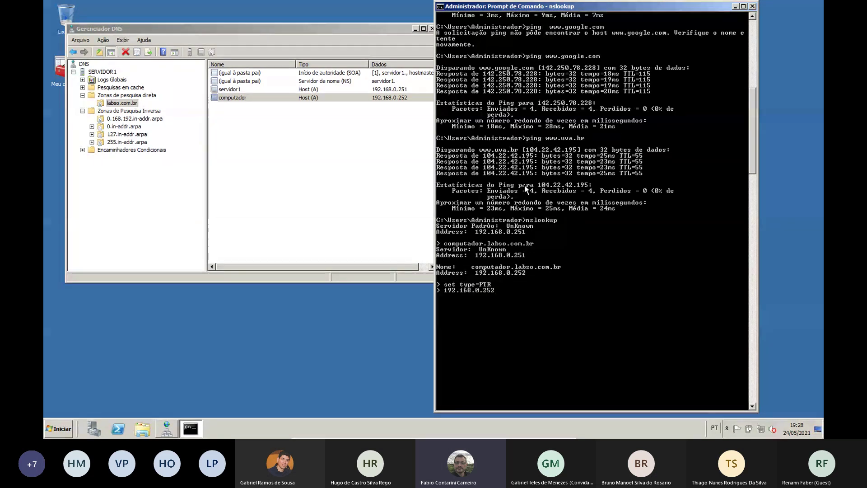
pyautogui.press('Return')
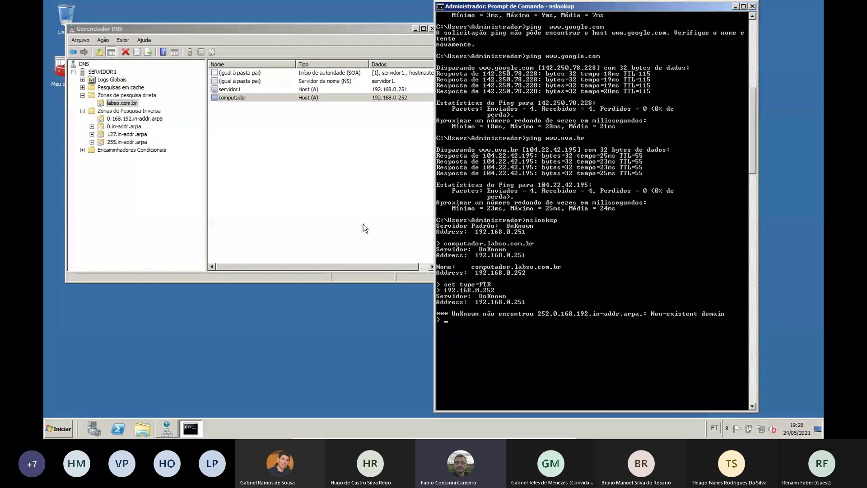
# In 0.168.192.in-addr.arpa, create a PTR record for 192.168.0.252 pointing to cliente.labso.com.br
pyautogui.click(156, 119)
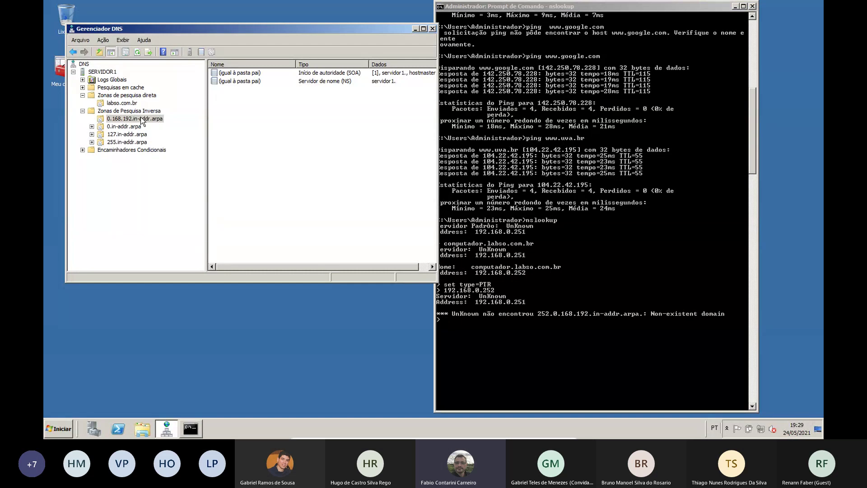
pyautogui.rightClick(246, 125)
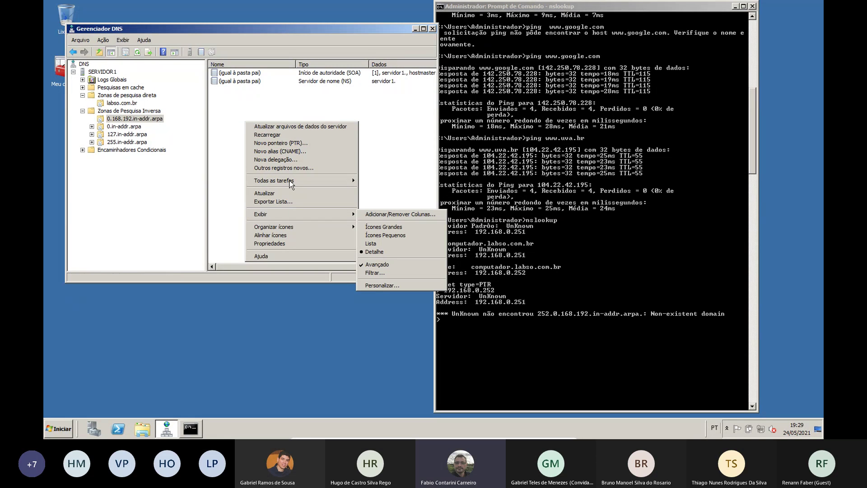
pyautogui.click(299, 145)
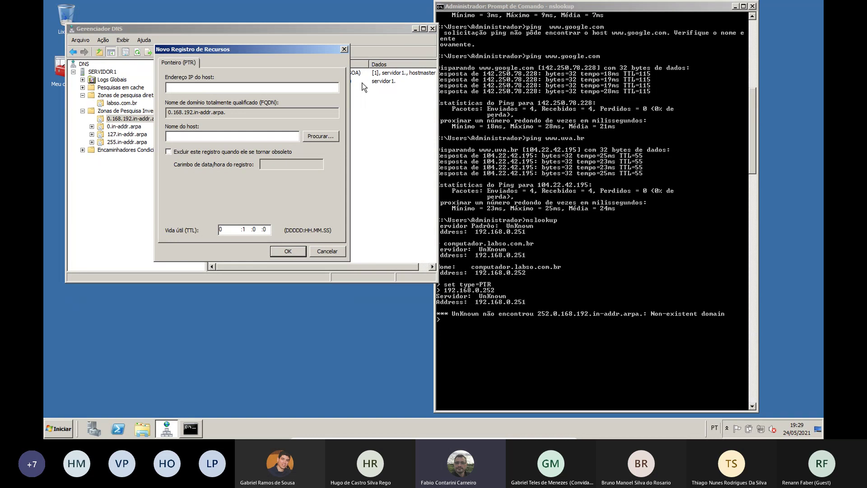
pyautogui.write('192.168.0.')
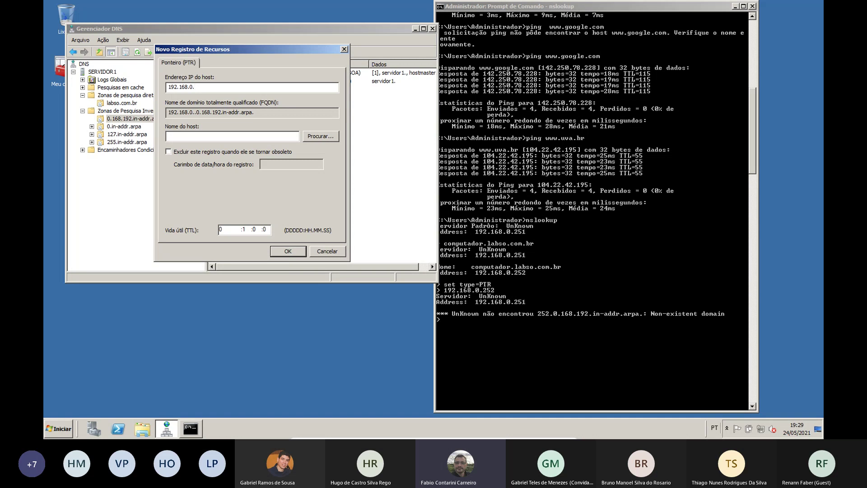
pyautogui.write('252')
pyautogui.click(234, 136)
pyautogui.write('cliente.labso')
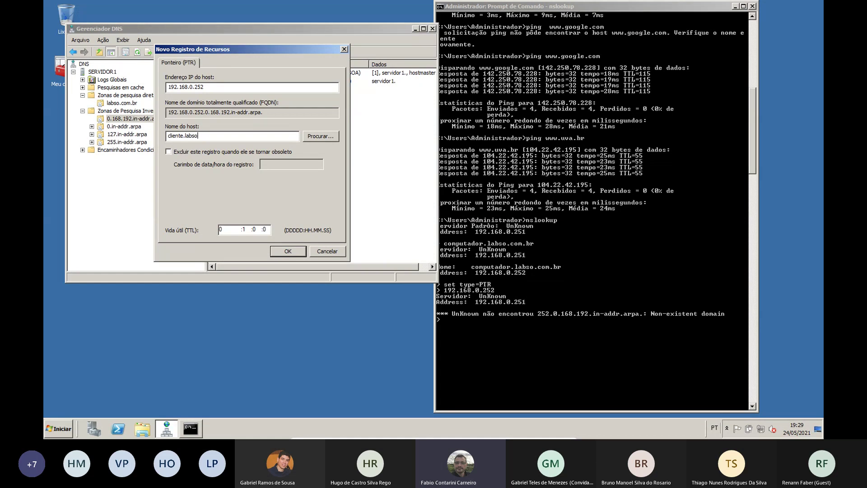
pyautogui.write('.com.br')
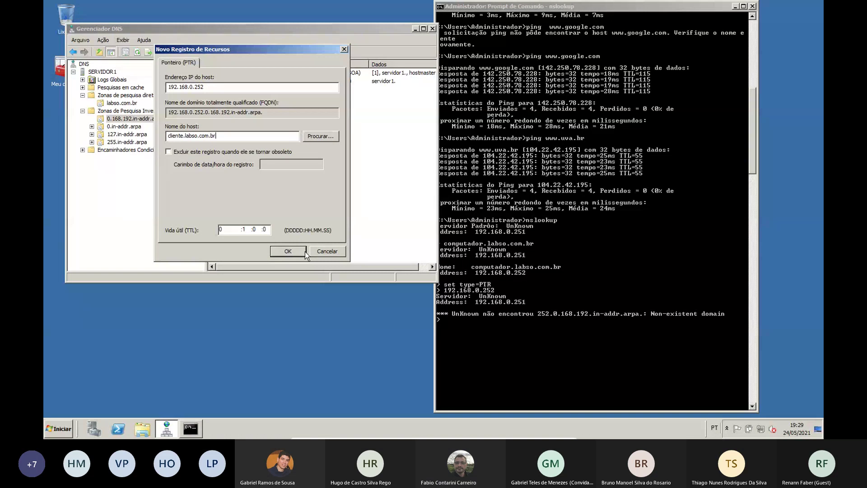
pyautogui.write('.')
pyautogui.click(298, 253)
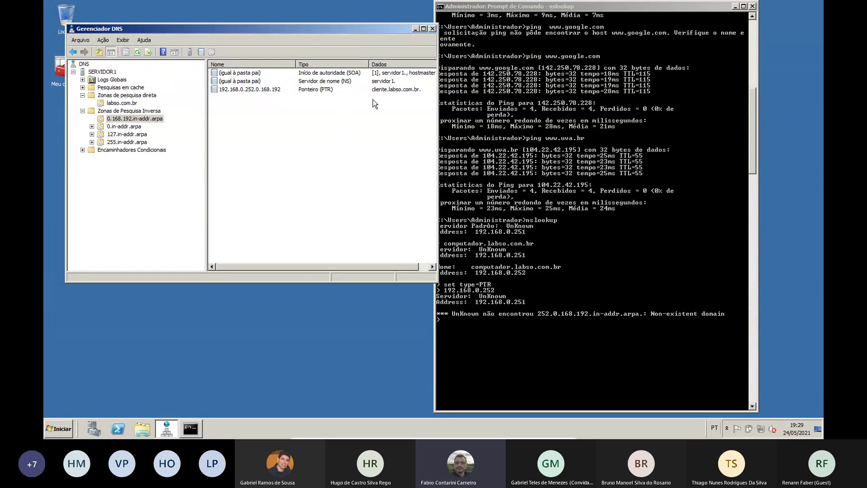
# Inspect the malformed pointer record's properties, then delete it
pyautogui.doubleClick(267, 90)
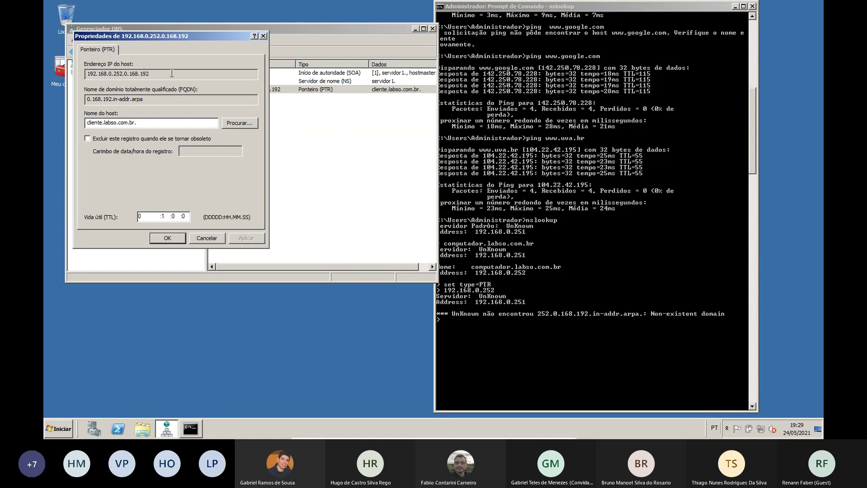
pyautogui.click(206, 237)
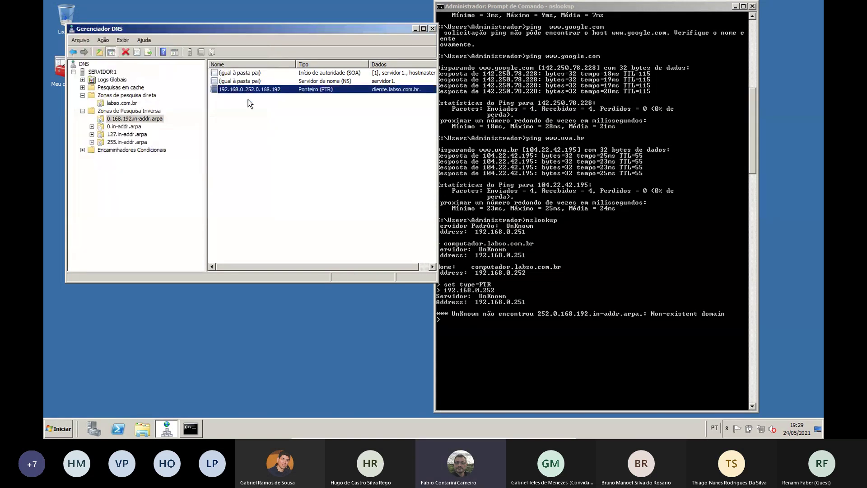
pyautogui.rightClick(251, 90)
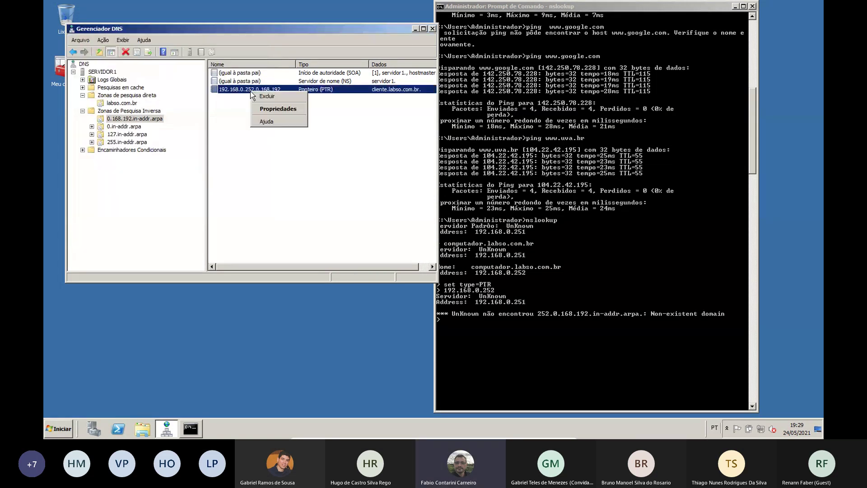
pyautogui.click(272, 108)
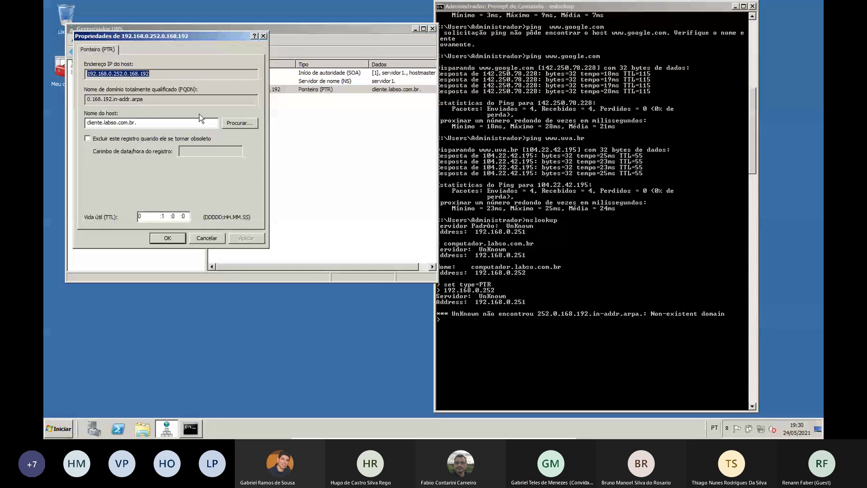
pyautogui.click(207, 238)
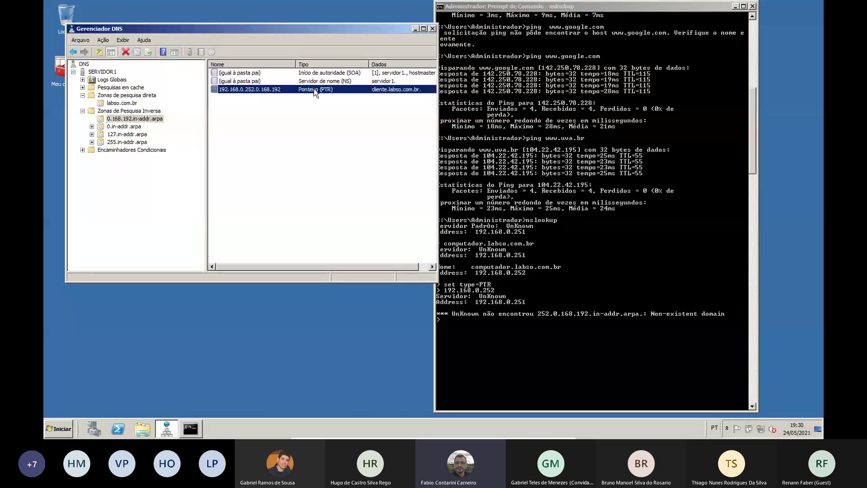
pyautogui.rightClick(316, 89)
pyautogui.click(334, 89)
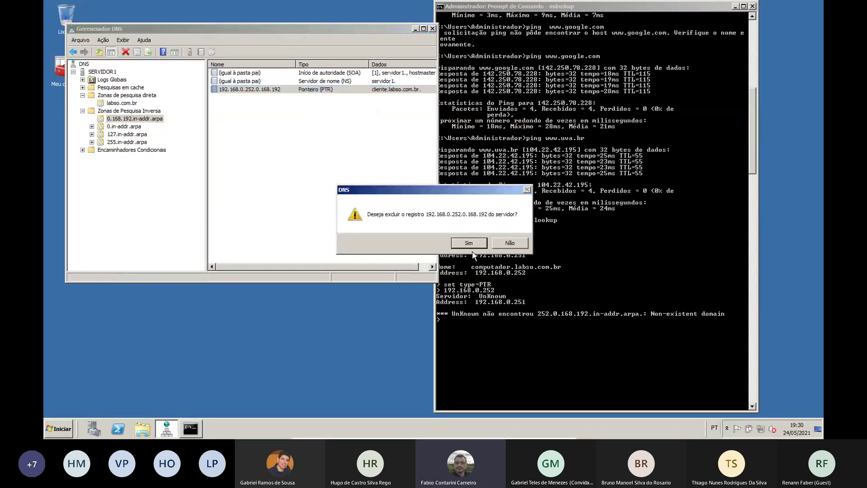
pyautogui.click(466, 243)
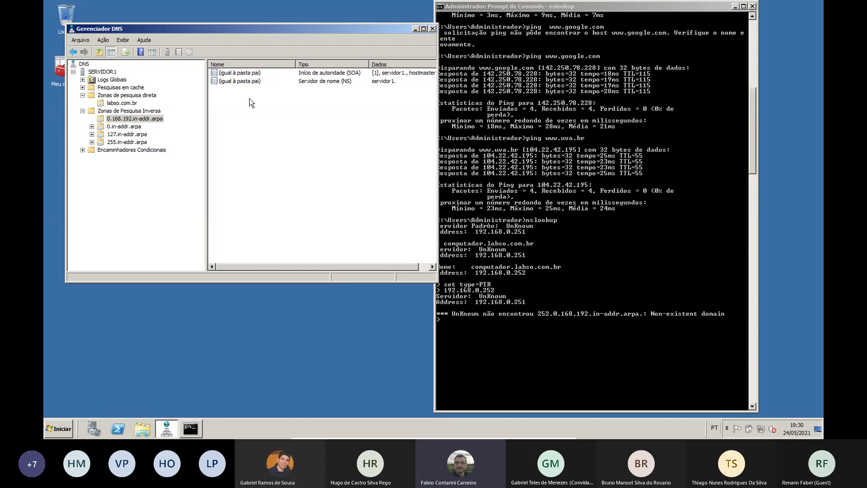
# Create a new PTR record for host 252 pointing to cliente.labso.com.br
pyautogui.rightClick(144, 118)
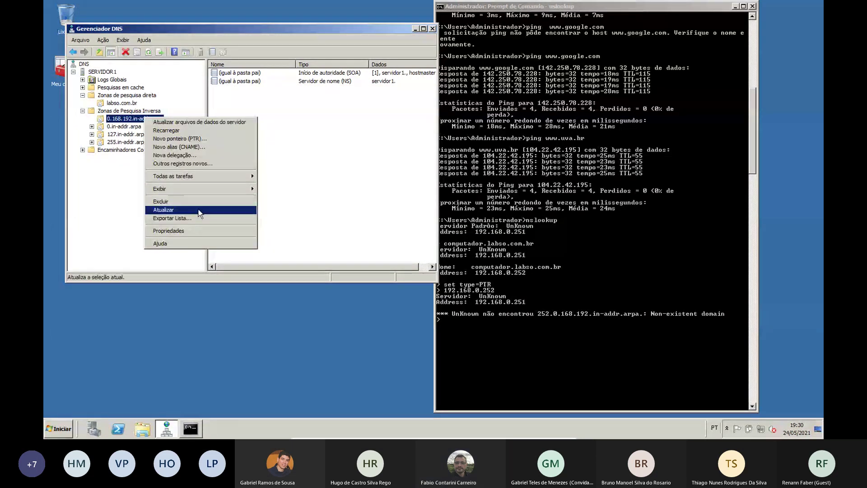
pyautogui.click(190, 138)
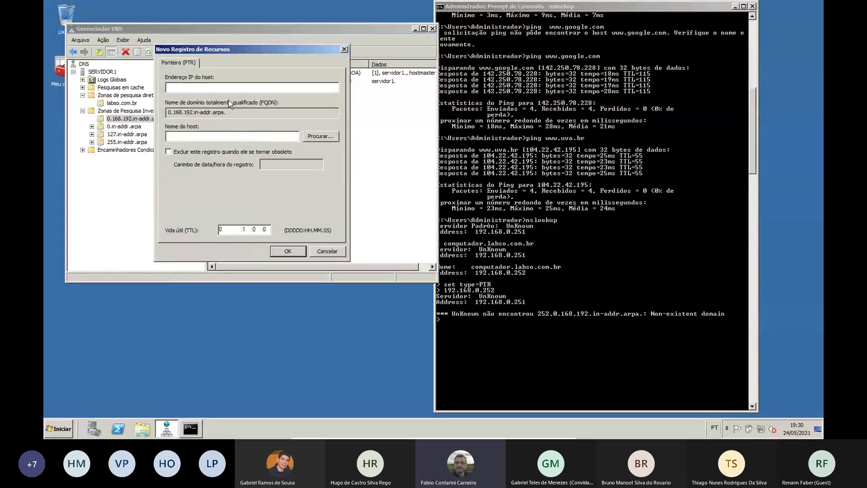
pyautogui.write('252')
pyautogui.click(225, 136)
pyautogui.write('cliente')
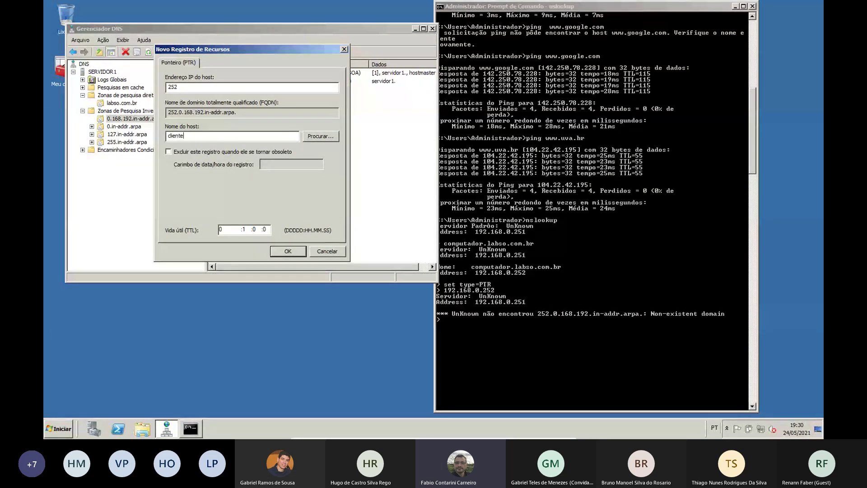
pyautogui.write('.labso.com.br')
pyautogui.click(297, 250)
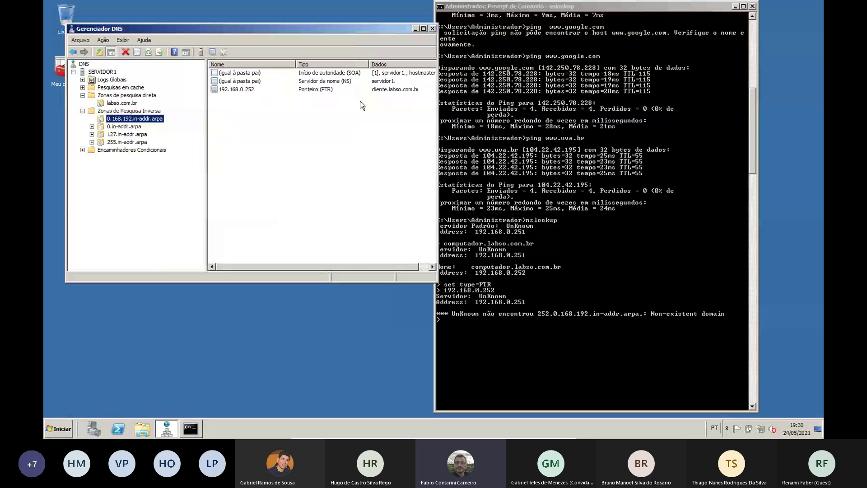
# Set the nslookup type to A and query servidor.labso.com.br, which is not found
pyautogui.click(551, 223)
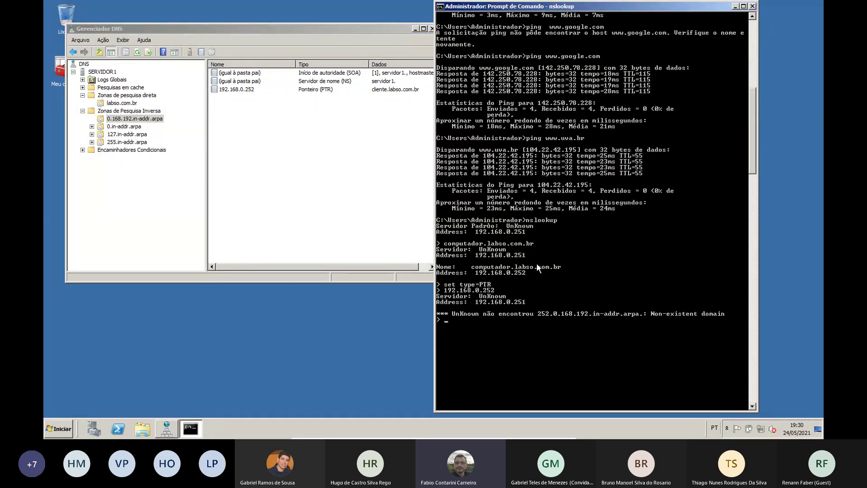
pyautogui.write('se')
pyautogui.write('ype=A > ')
pyautogui.write('servidor')
pyautogui.write('.labso.com.b')
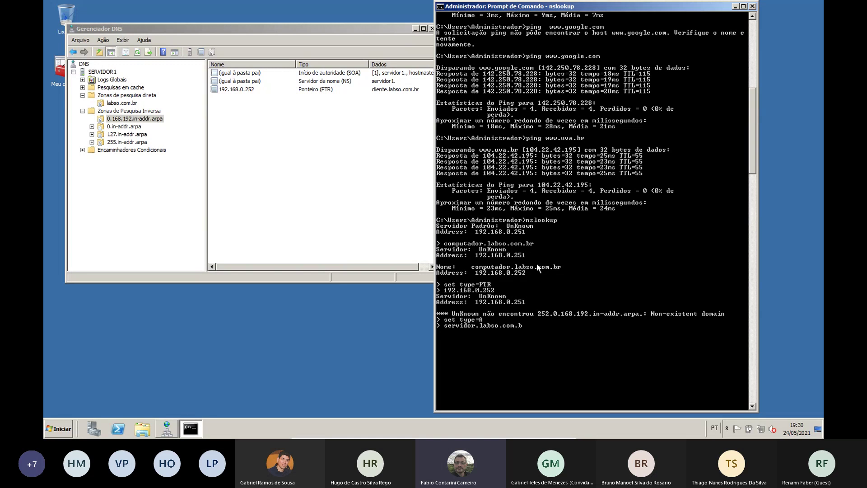
pyautogui.write('r')
pyautogui.press('Return')
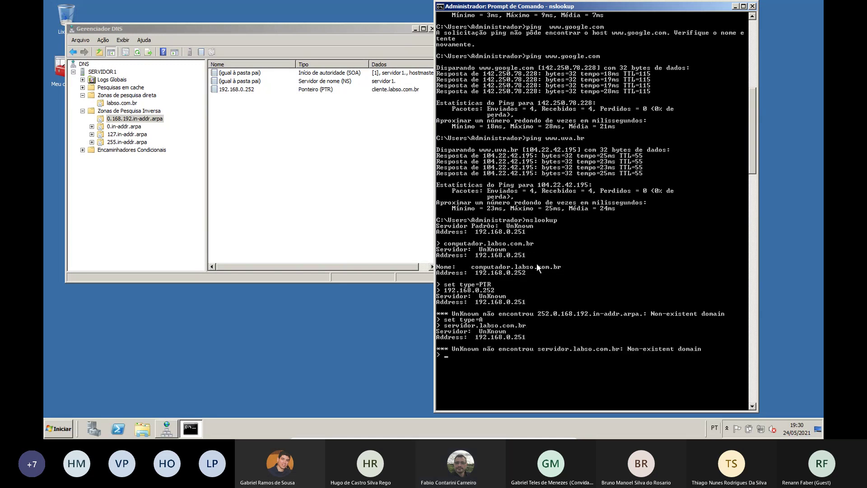
# Query computador.labso.com.br, which resolves to 192.168.0.252
pyautogui.press('Up')
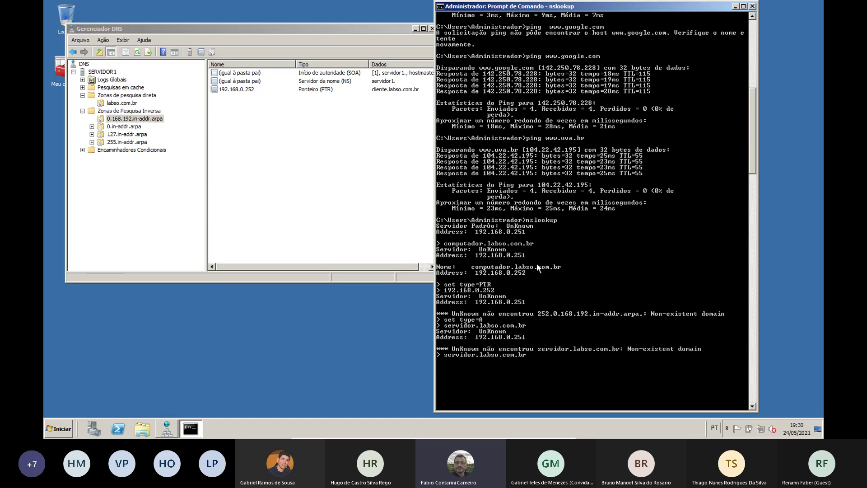
pyautogui.press('Home')
pyautogui.press('Delete')
pyautogui.press('Delete')
pyautogui.press('Delete')
pyautogui.press('Delete')
pyautogui.press('Delete')
pyautogui.press('Delete')
pyautogui.press('Delete')
pyautogui.press('Delete')
pyautogui.press('Delete')
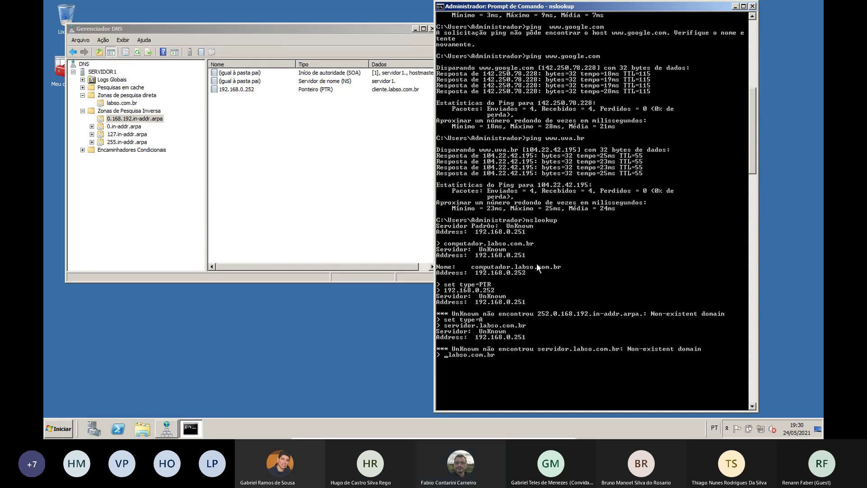
pyautogui.write('computador.')
pyautogui.press('Return')
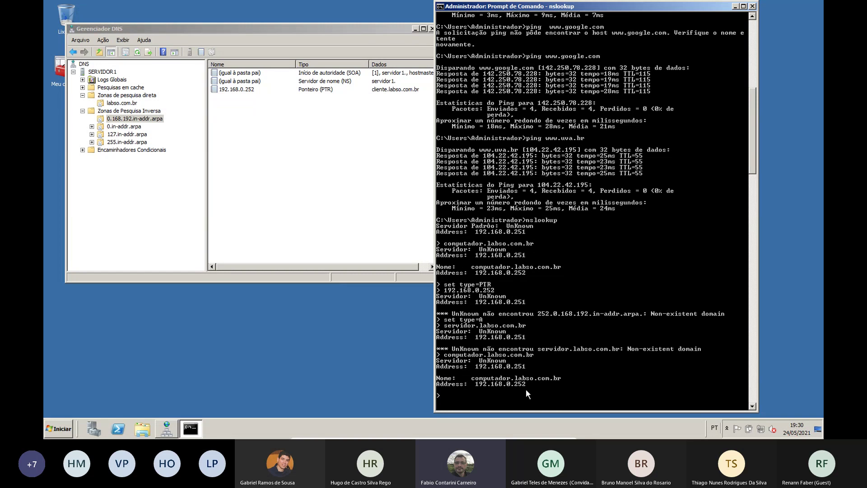
# Switch nslookup to type PTR and enter a query for 192.168.0.252
pyautogui.scroll(-11, 525, 389)
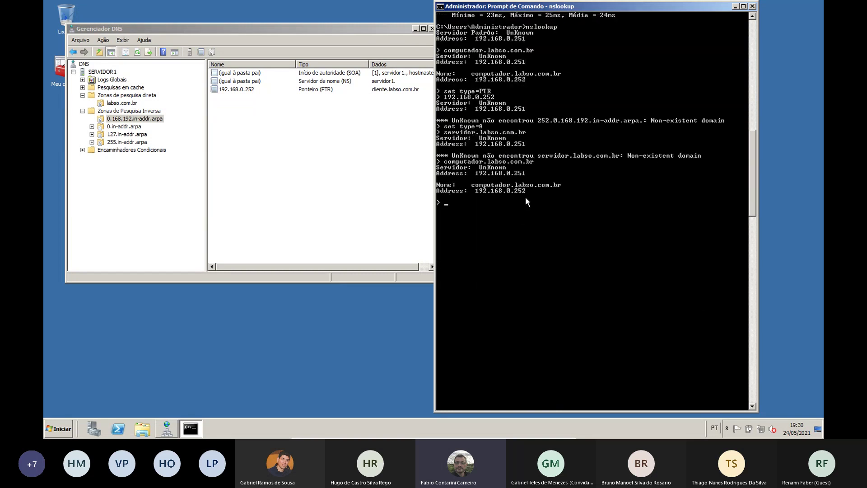
pyautogui.write('set t')
pyautogui.write('ype=PTR')
pyautogui.write('192.16')
pyautogui.write('8.0.252')
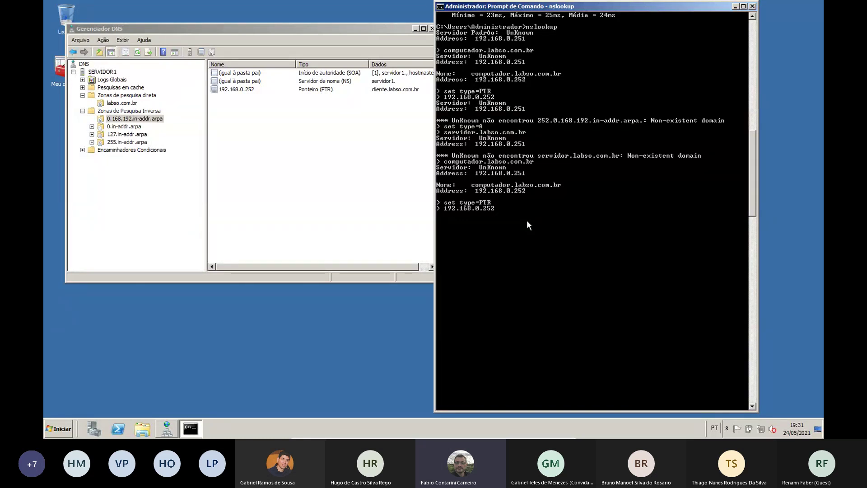
# Confirm 192.168.0.252 resolves to cliente.labso.com.br, then advance to the TRANSFERÊNCIA DE ZONA slide
pyautogui.press('Return')
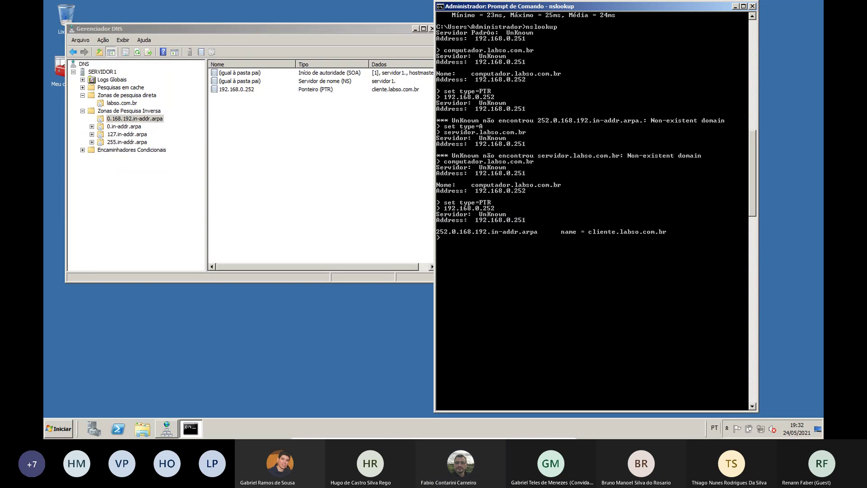
pyautogui.hotkey('alt', 'Tab')
pyautogui.press('Right')
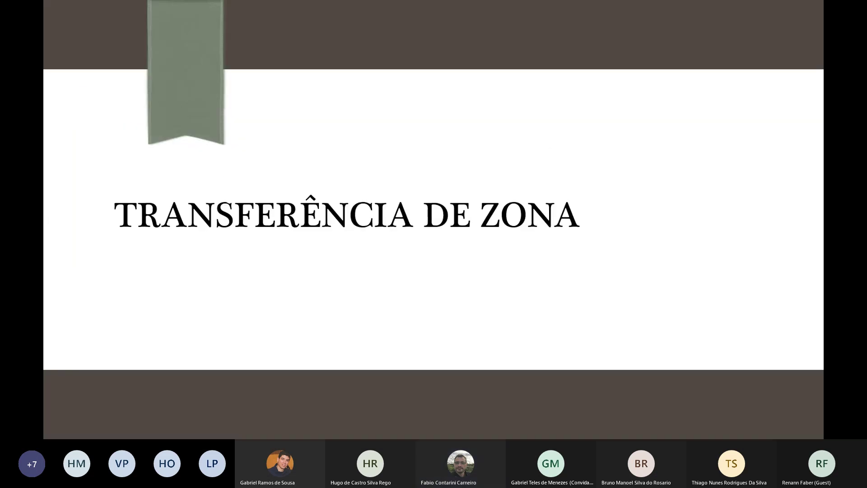
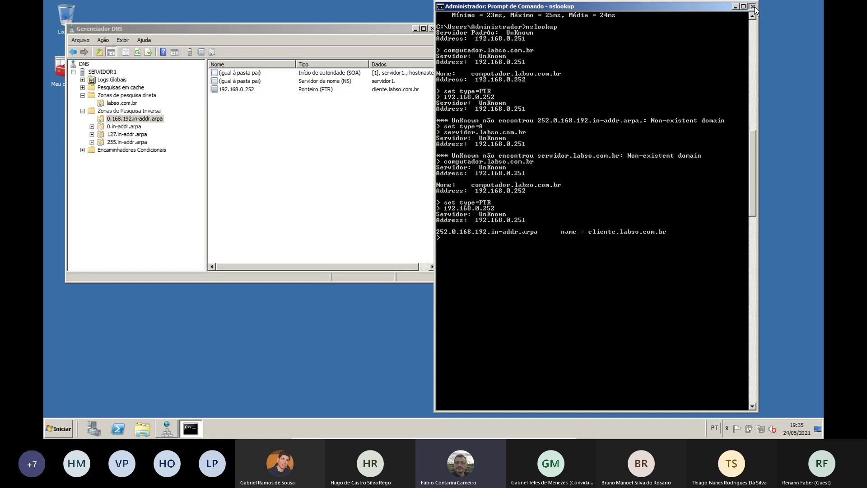
# Close the nslookup Command Prompt window on servidor1
pyautogui.click(752, 7)
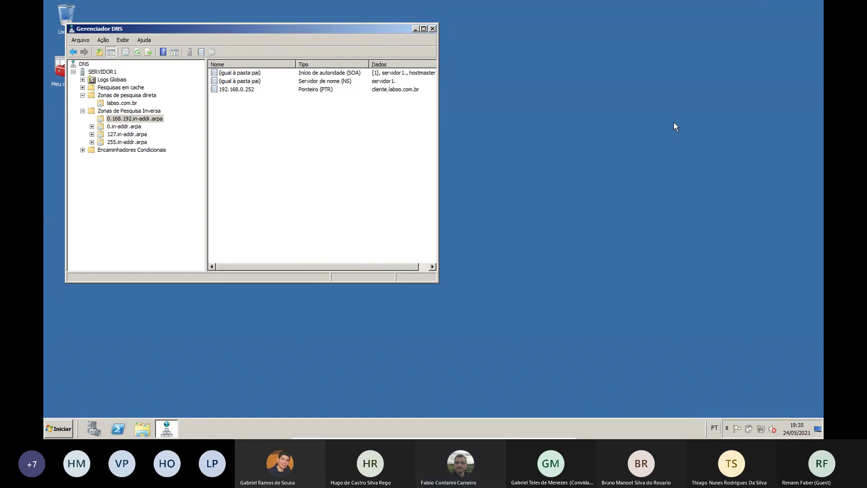
# Leave VirtualBox full-screen and place the servidor1 and Server Segundo VM windows side by side
pyautogui.press('Control_R+f')
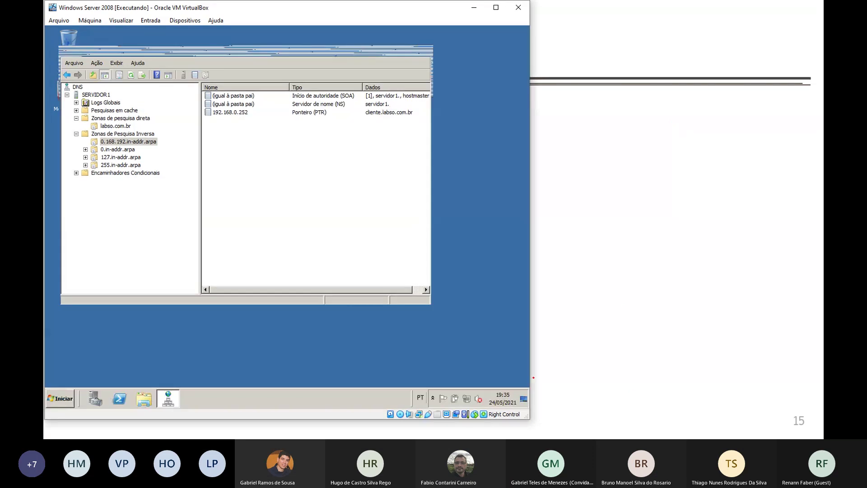
pyautogui.moveTo(387, 5)
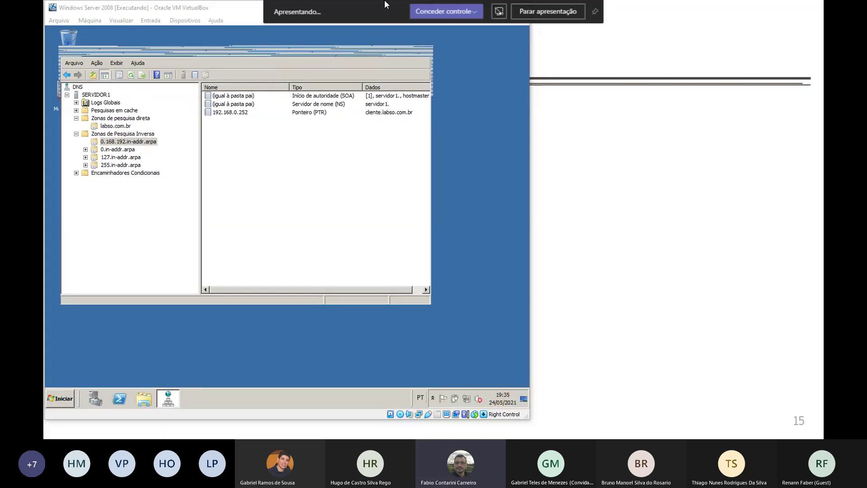
pyautogui.click(259, 11)
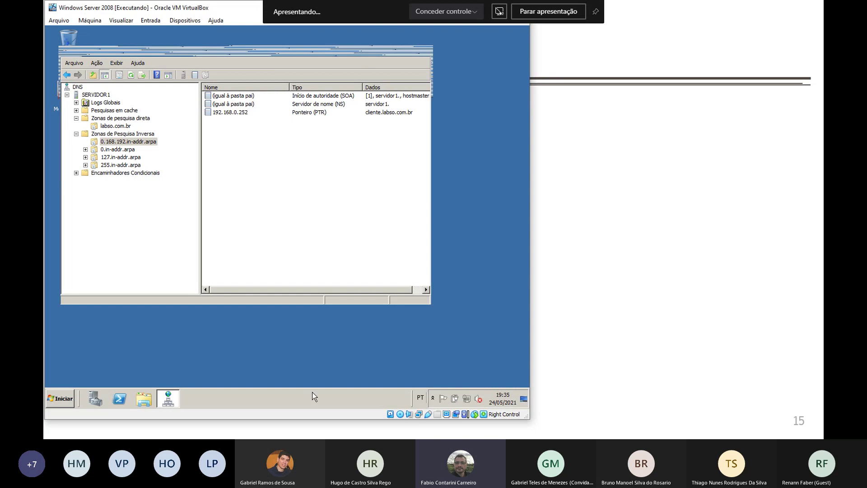
pyautogui.click(317, 436)
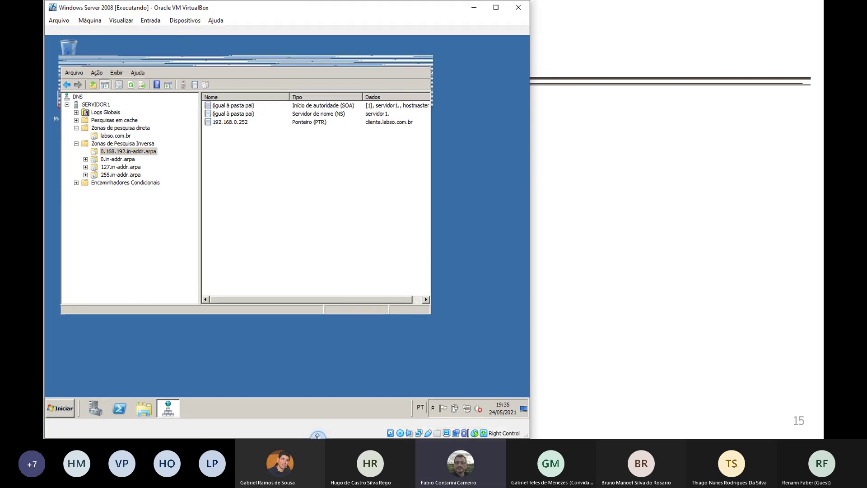
pyautogui.click(317, 436)
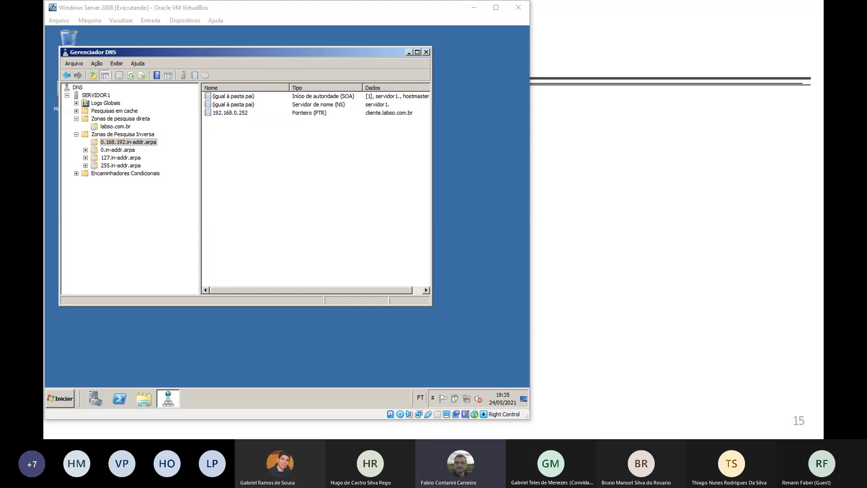
pyautogui.moveTo(594, 108); pyautogui.dragTo(582, 12)
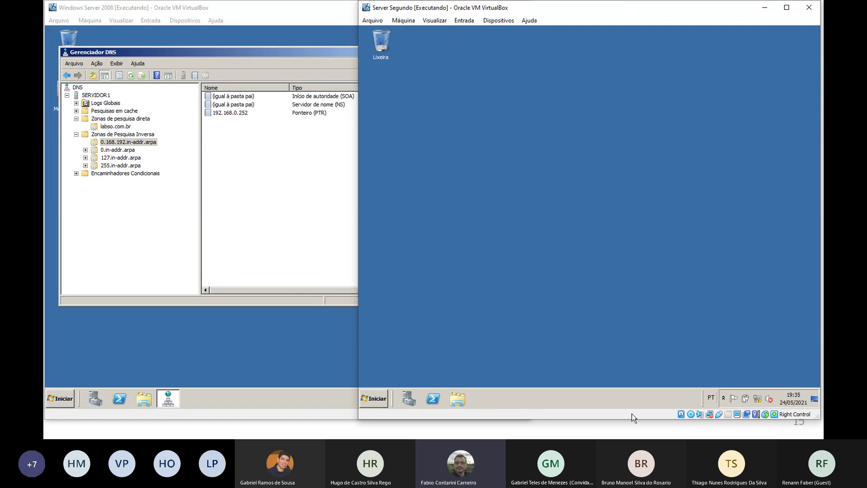
# Check the second VM's network adapter settings in VirtualBox's Devices menu
pyautogui.moveTo(754, 400)
pyautogui.click(499, 20)
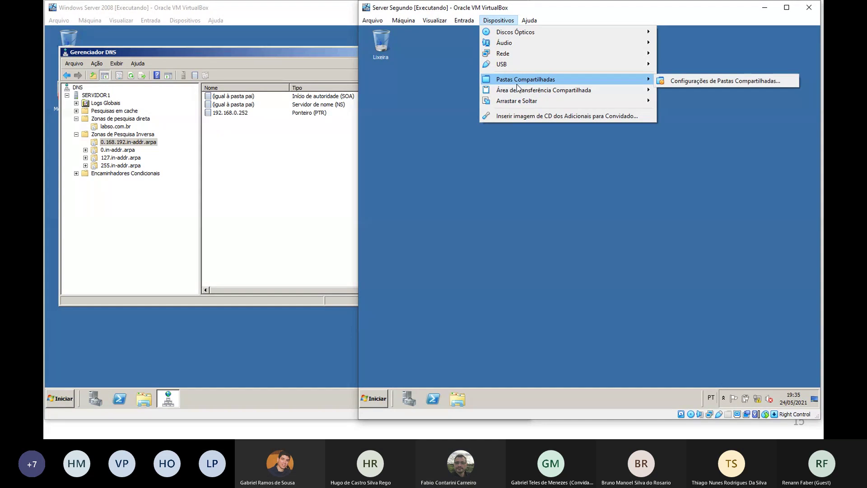
pyautogui.click(669, 58)
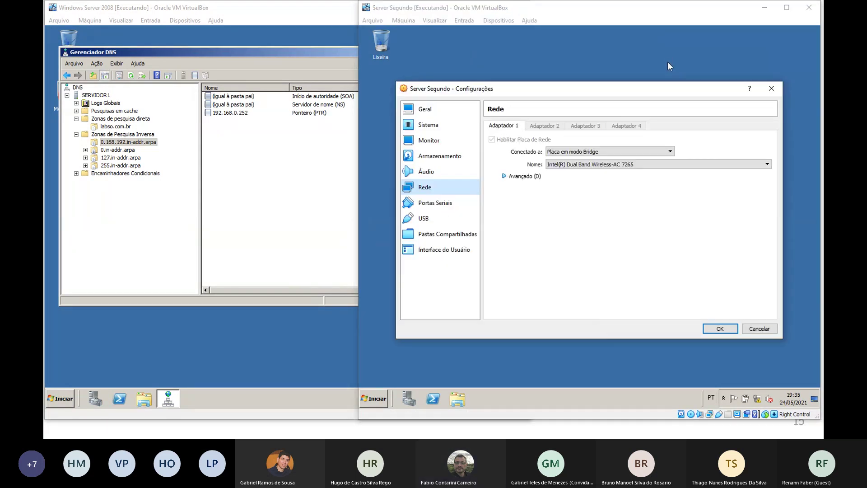
pyautogui.click(721, 330)
# Confirm the local connection's IPv4 is 192.168.0.253 with DNS 192.168.0.251, then close the dialogs
pyautogui.rightClick(759, 399)
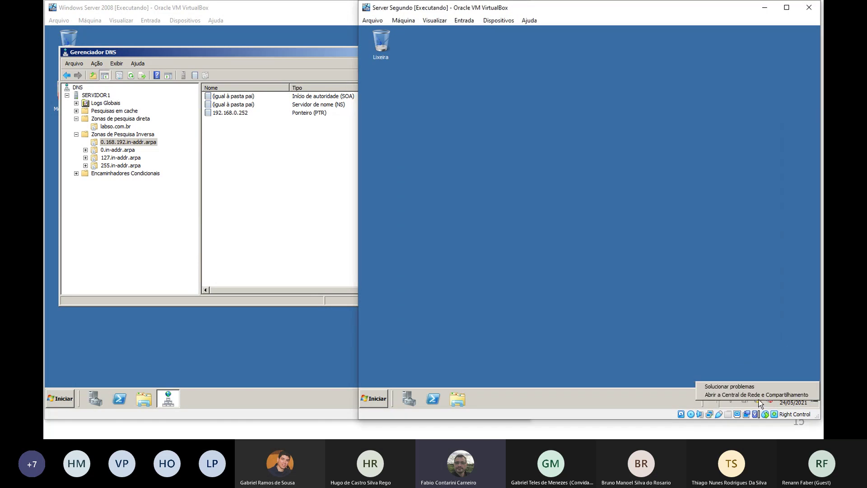
pyautogui.click(759, 396)
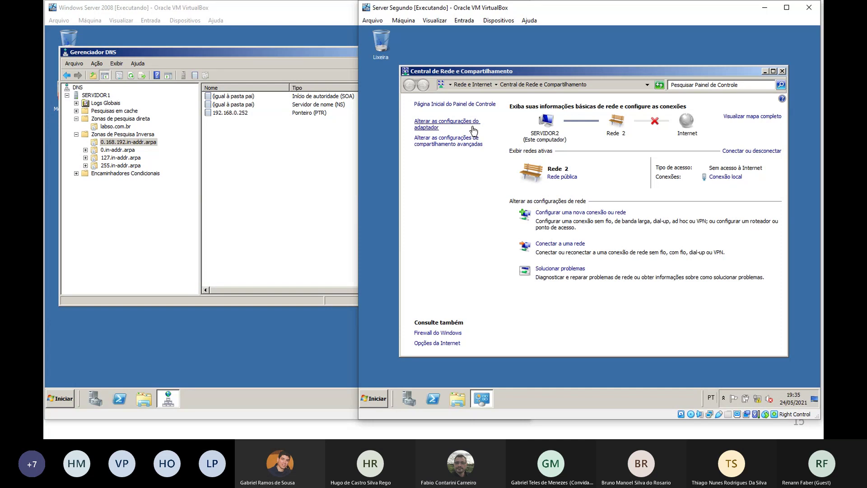
pyautogui.click(474, 127)
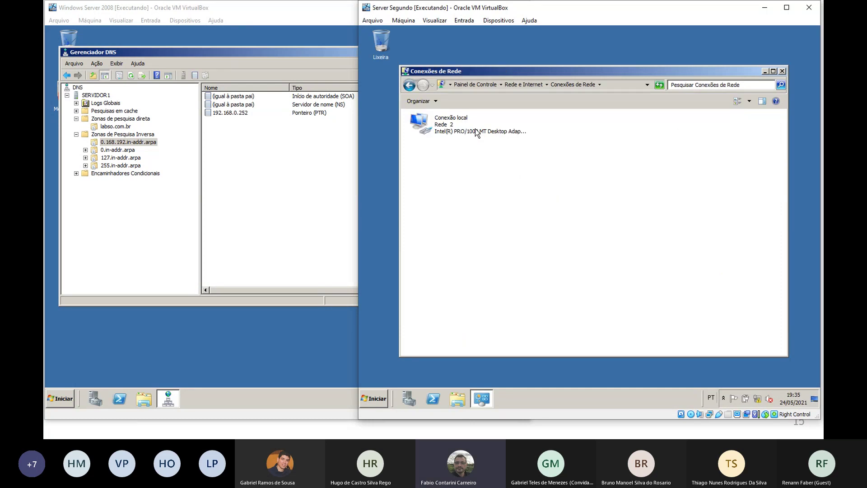
pyautogui.doubleClick(445, 129)
pyautogui.click(540, 290)
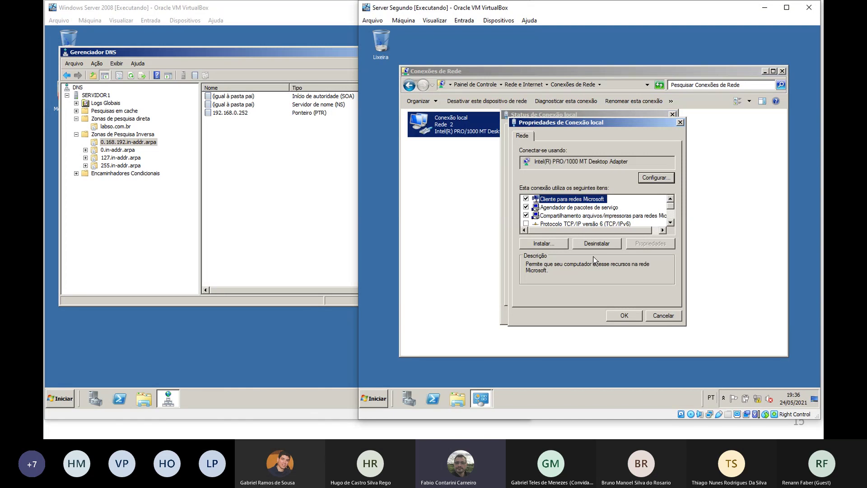
pyautogui.scroll(-1, 587, 213)
pyautogui.doubleClick(587, 208)
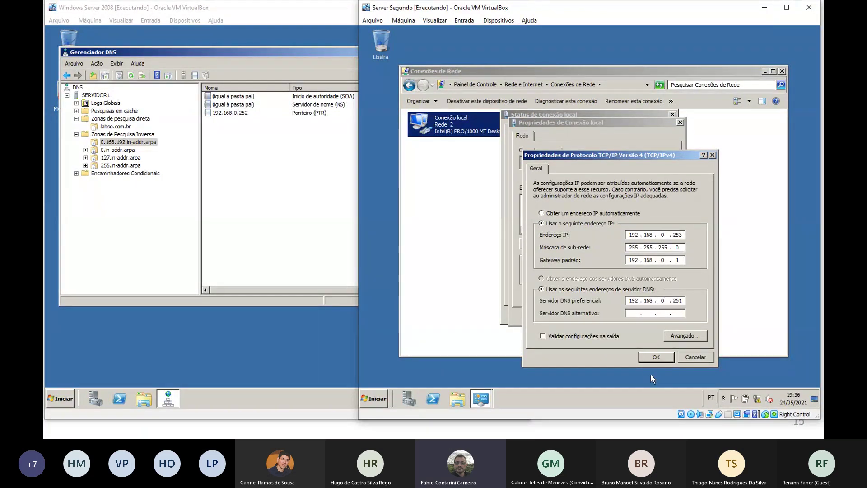
pyautogui.click(656, 357)
pyautogui.click(651, 316)
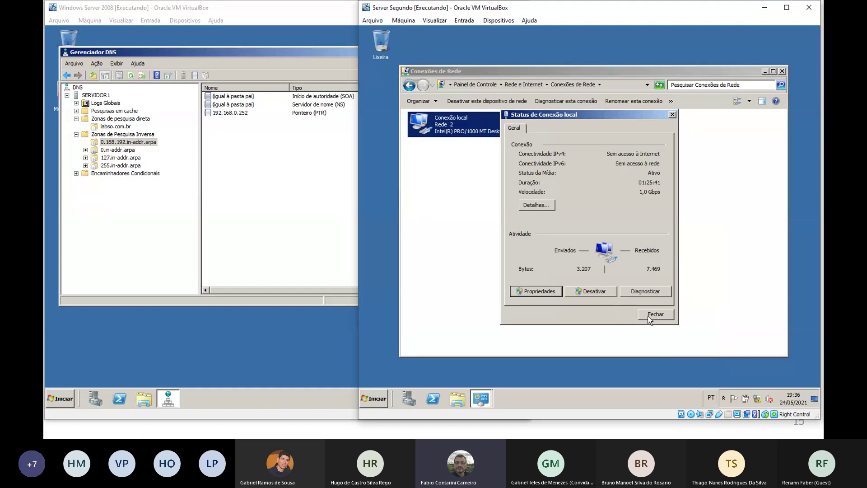
pyautogui.click(656, 315)
# Open a Command Prompt on the second server and ping the gateway 192.168.0.1
pyautogui.click(375, 399)
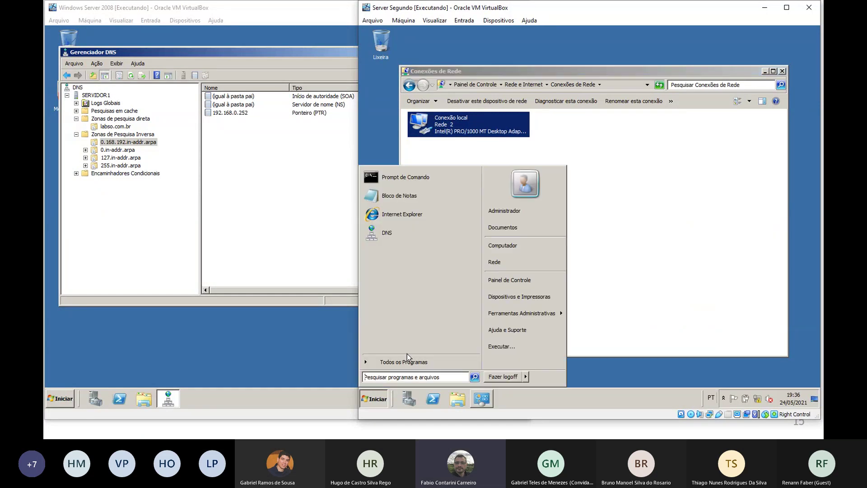
pyautogui.click(438, 177)
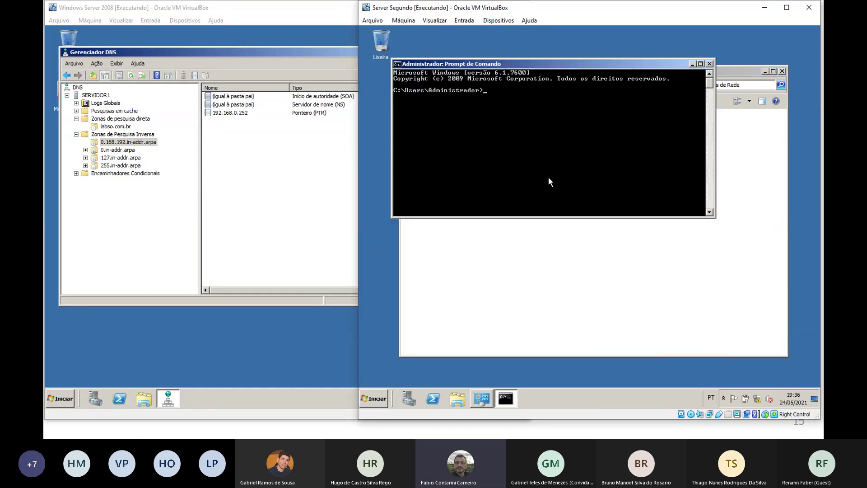
pyautogui.write('ping 192.168.0.1')
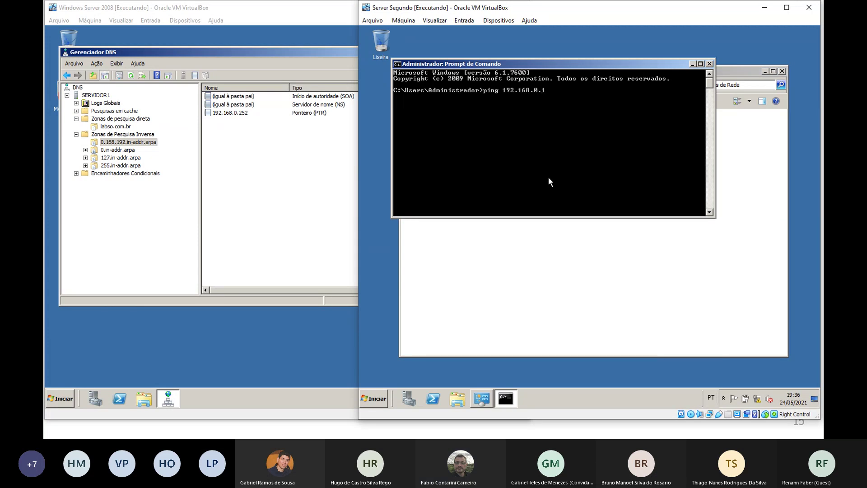
pyautogui.press('Return')
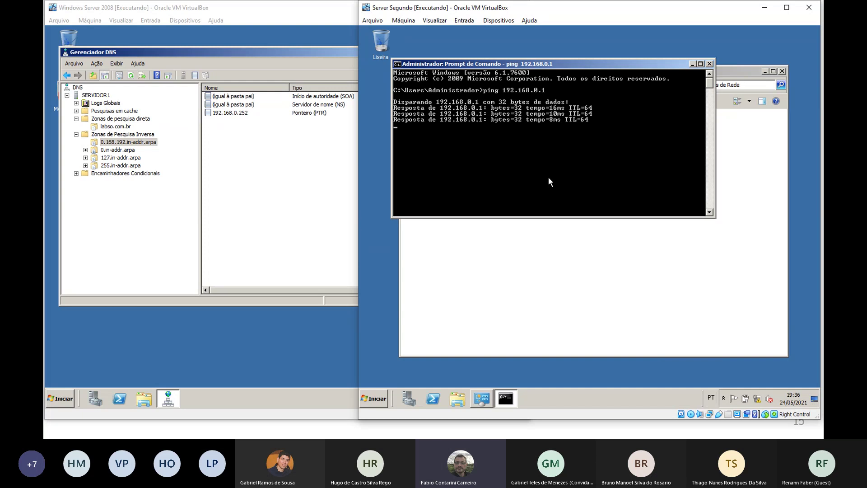
pyautogui.write('ping www.go')
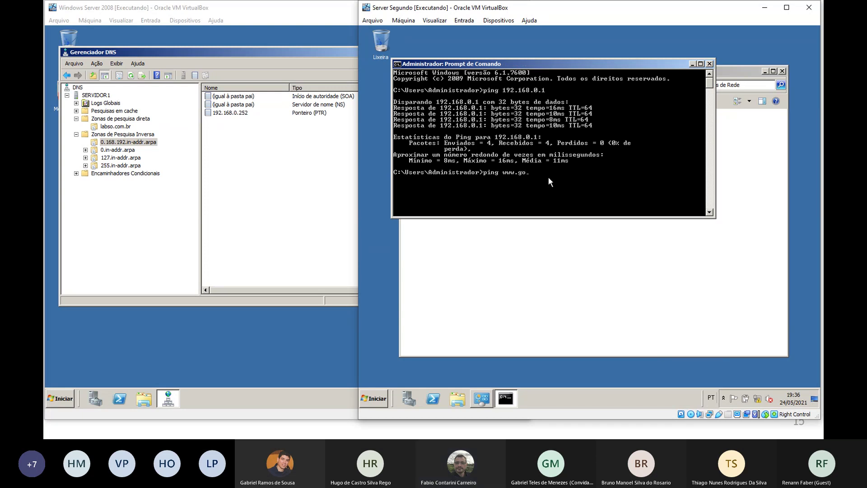
pyautogui.write('ogle.com')
pyautogui.press('Return')
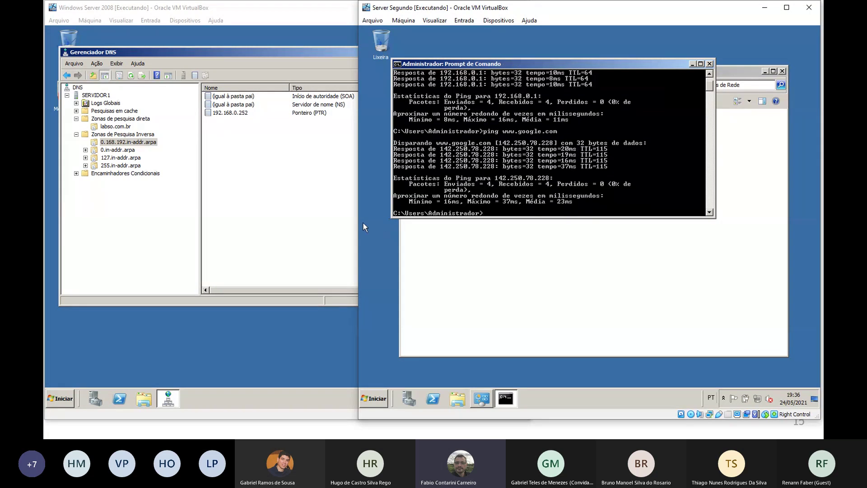
pyautogui.click(280, 176)
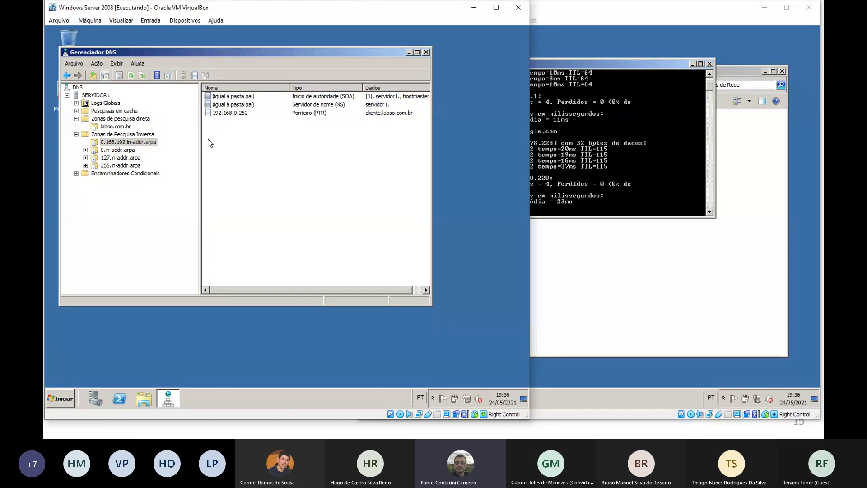
# Close the Network Connections and Command Prompt windows on Server Segundo
pyautogui.click(632, 261)
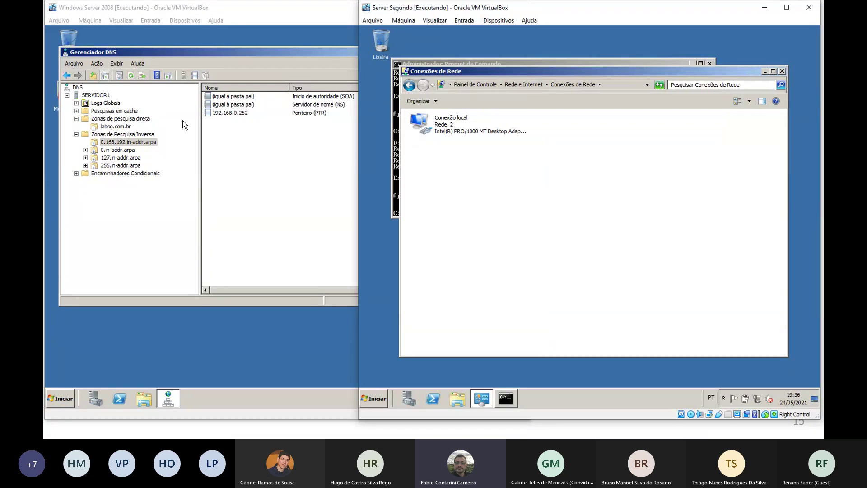
pyautogui.click(783, 71)
pyautogui.click(710, 63)
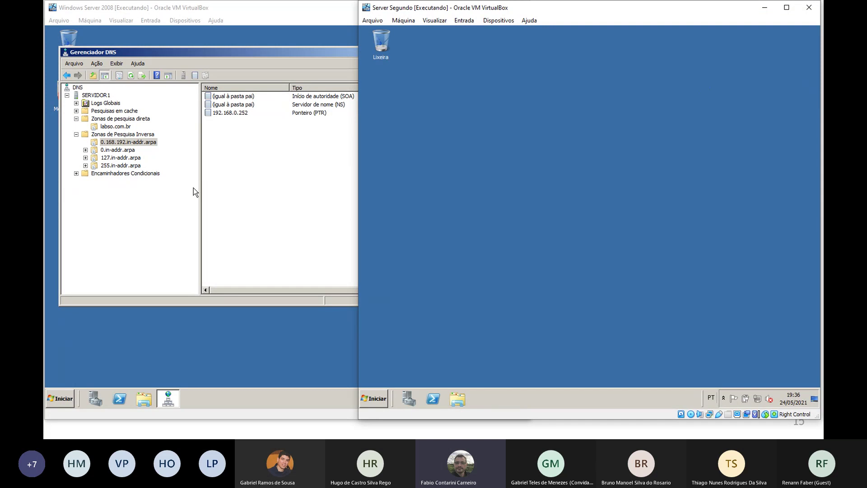
# In servidor1's DNS Manager, show the labso.com.br forward zone records
pyautogui.click(265, 162)
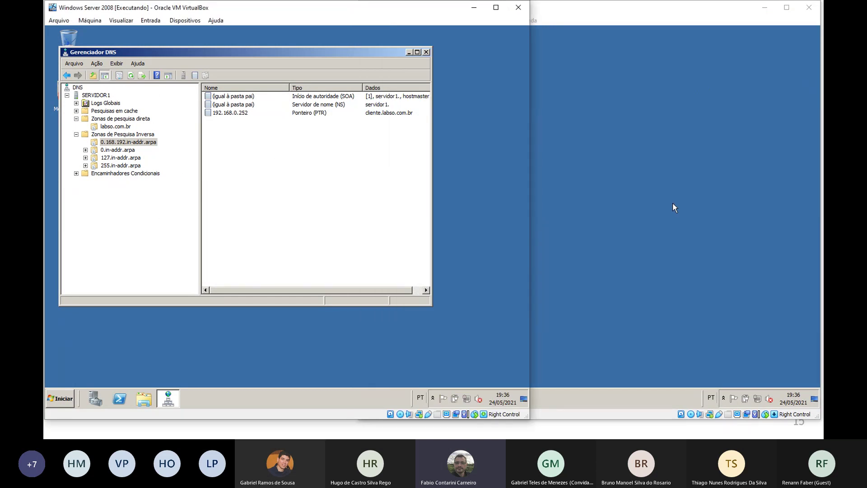
pyautogui.click(131, 118)
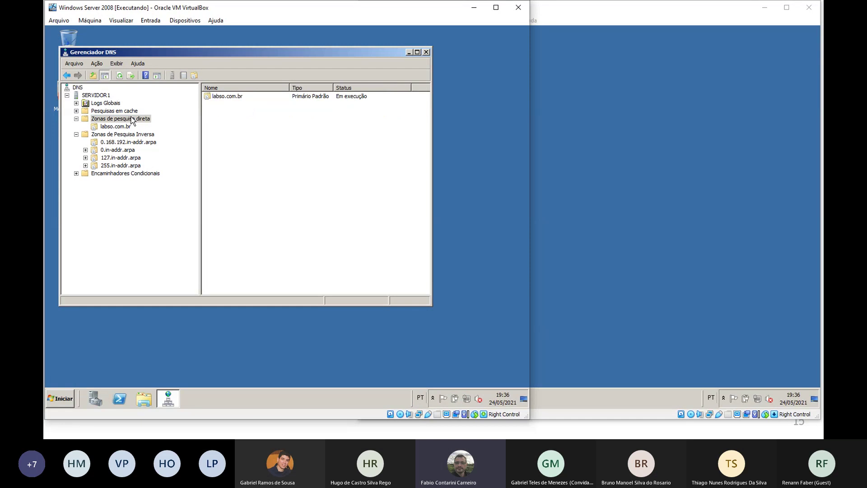
pyautogui.click(129, 127)
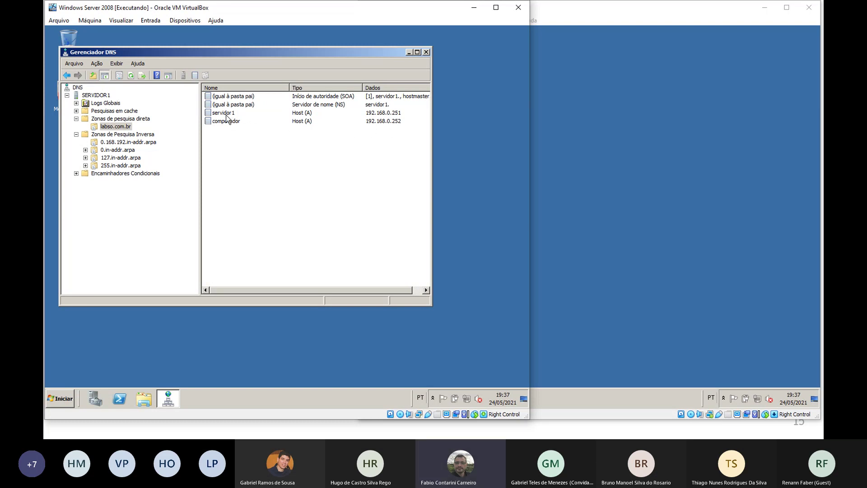
# Add a host record servidor2 with IP 192.168.0.253 to the labso.com.br zone
pyautogui.rightClick(240, 146)
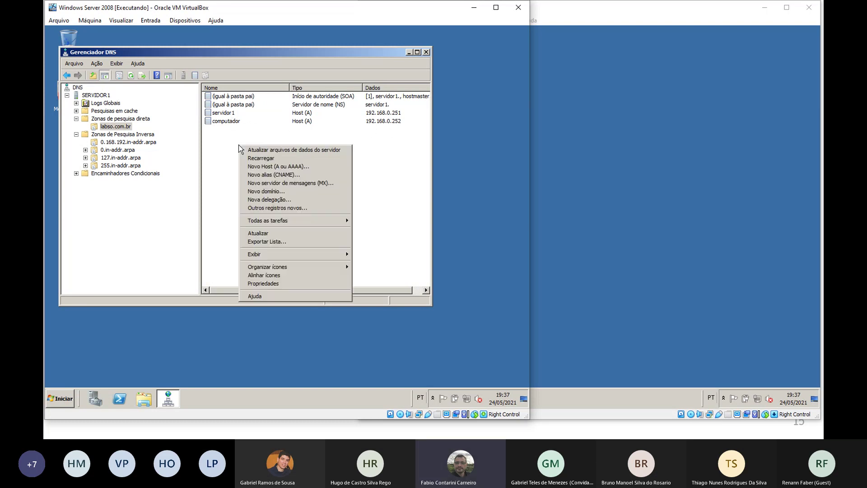
pyautogui.click(289, 166)
pyautogui.write('se')
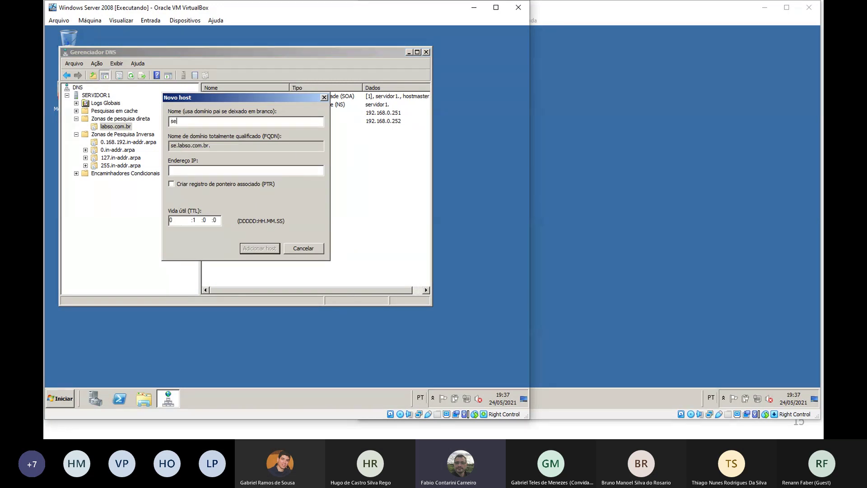
pyautogui.write('rvidor2')
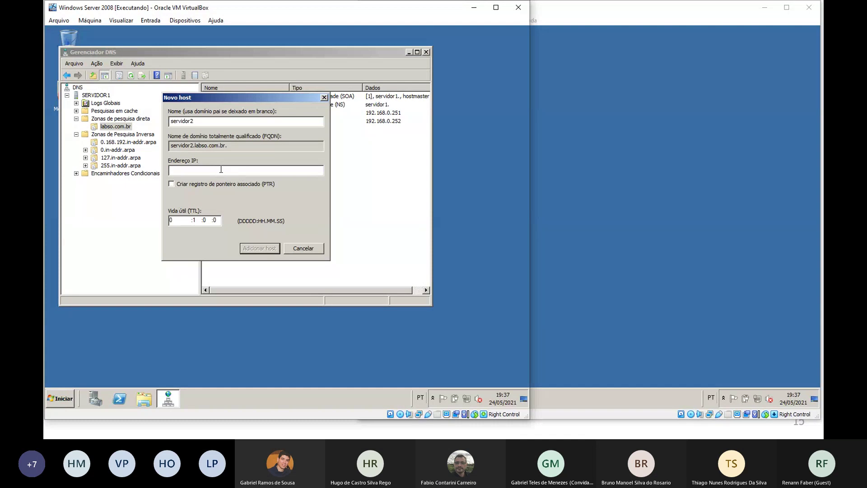
pyautogui.click(221, 170)
pyautogui.write('192.168.0.253')
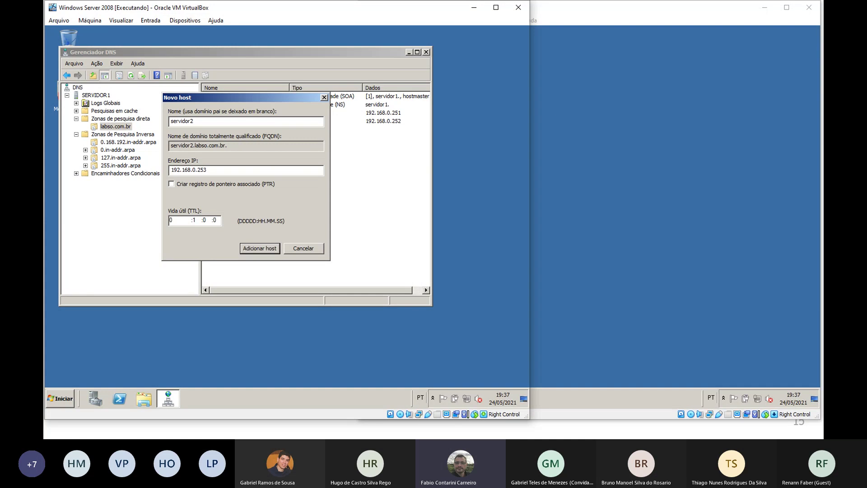
pyautogui.click(255, 248)
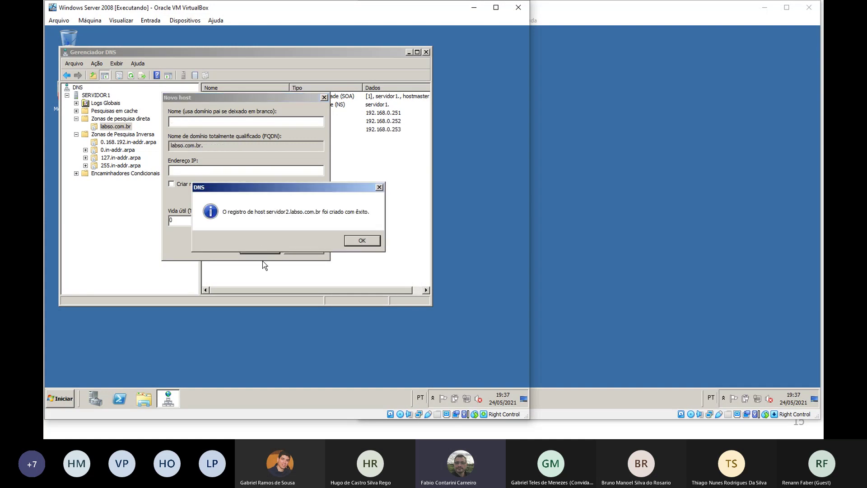
pyautogui.click(363, 240)
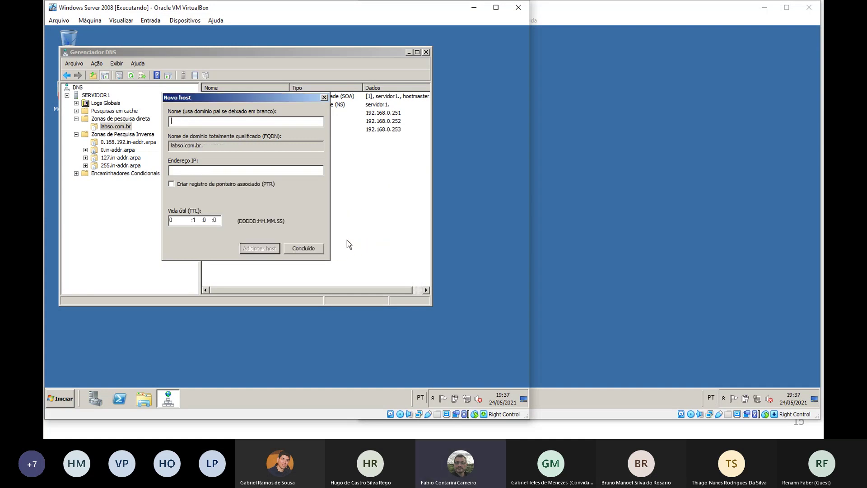
pyautogui.click(294, 250)
pyautogui.click(594, 198)
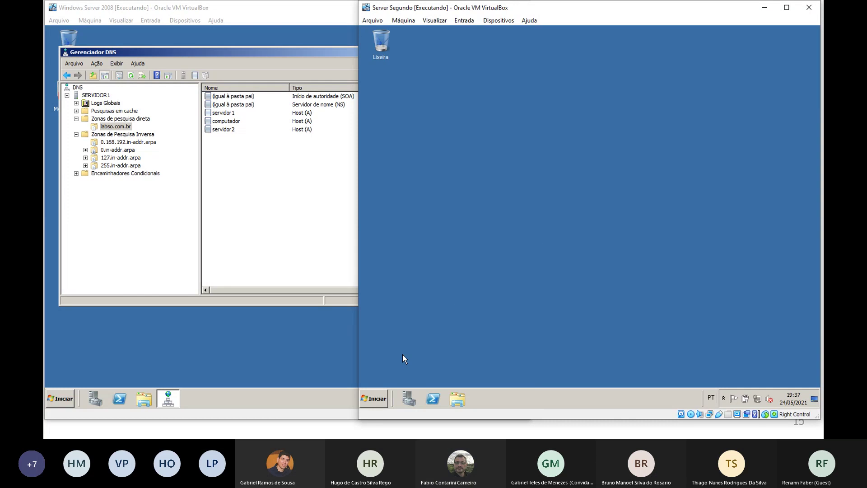
# On Server Segundo, ping servidor1.labso.com.br after fixing the typo; all four requests time out
pyautogui.click(372, 399)
pyautogui.click(418, 181)
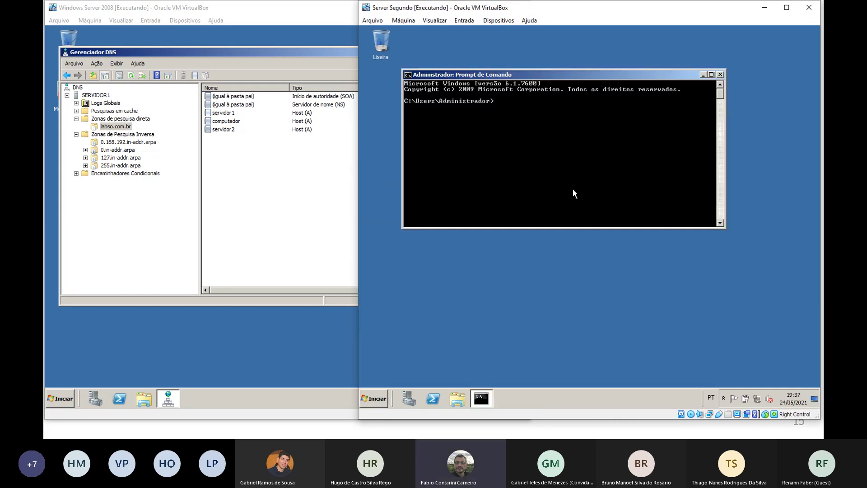
pyautogui.write('ping servidor1.çabso.com.br')
pyautogui.press('Left')
pyautogui.press('Left')
pyautogui.press('Left')
pyautogui.press('Left')
pyautogui.press('Left')
pyautogui.press('Left')
pyautogui.press('Left')
pyautogui.press('Left')
pyautogui.press('Left')
pyautogui.press('Left')
pyautogui.press('Left')
pyautogui.press('BackSpace')
pyautogui.write('l')
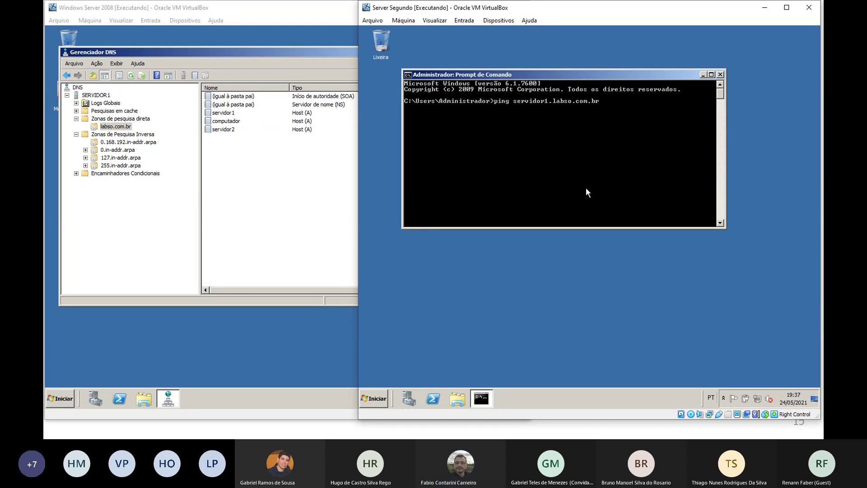
pyautogui.press('Return')
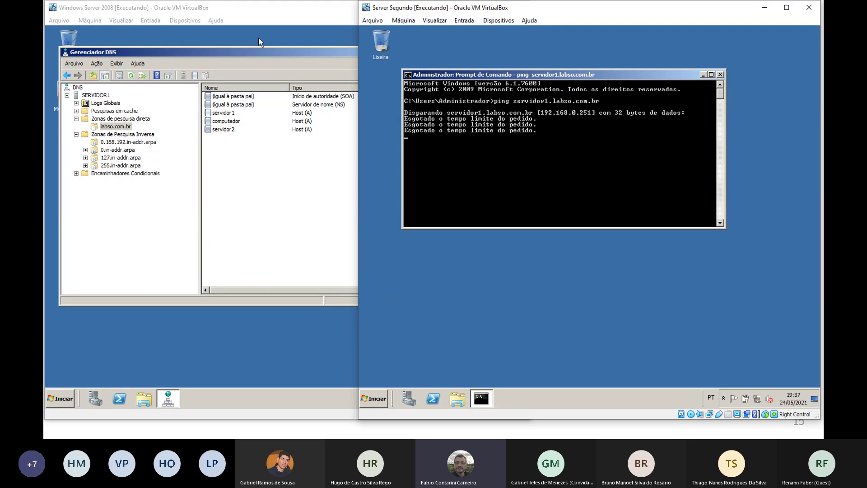
pyautogui.moveTo(236, 51); pyautogui.dragTo(262, 57)
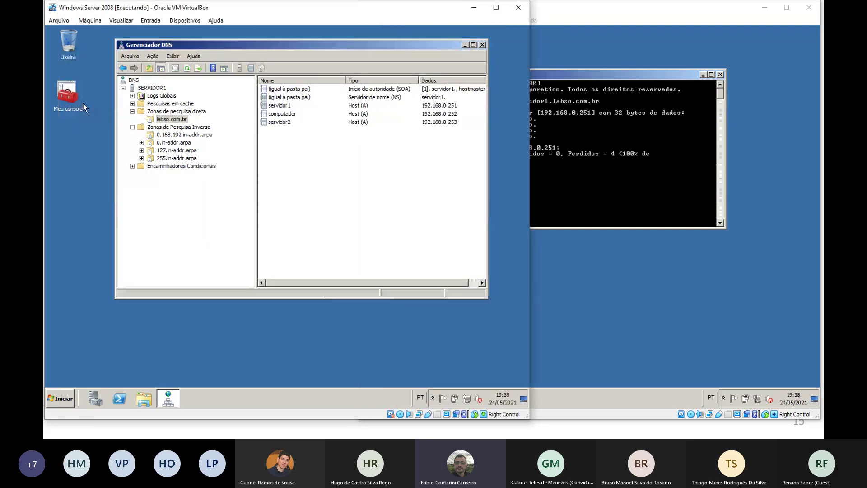
# Open Meu console and list the inbound rules of Windows Firewall with Advanced Security
pyautogui.click(72, 94)
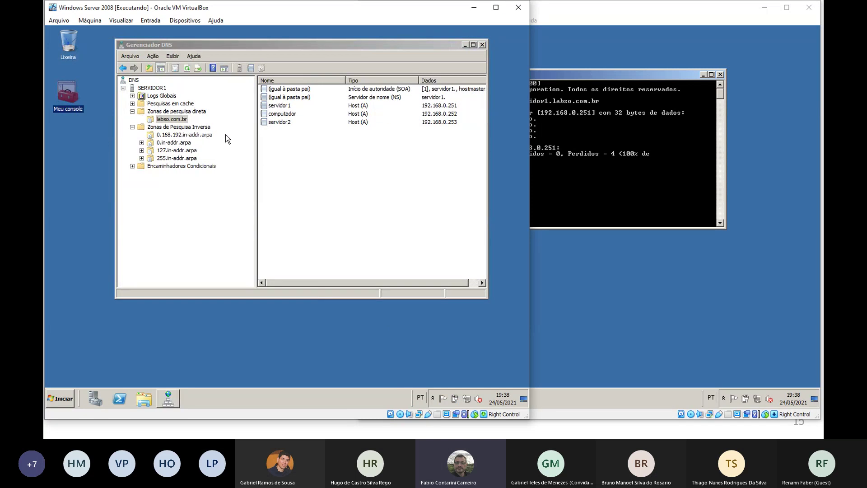
pyautogui.click(115, 105)
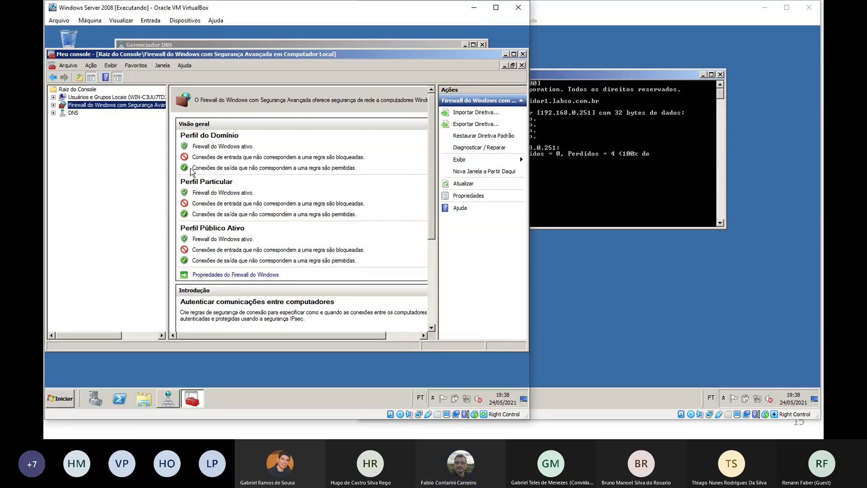
pyautogui.click(53, 105)
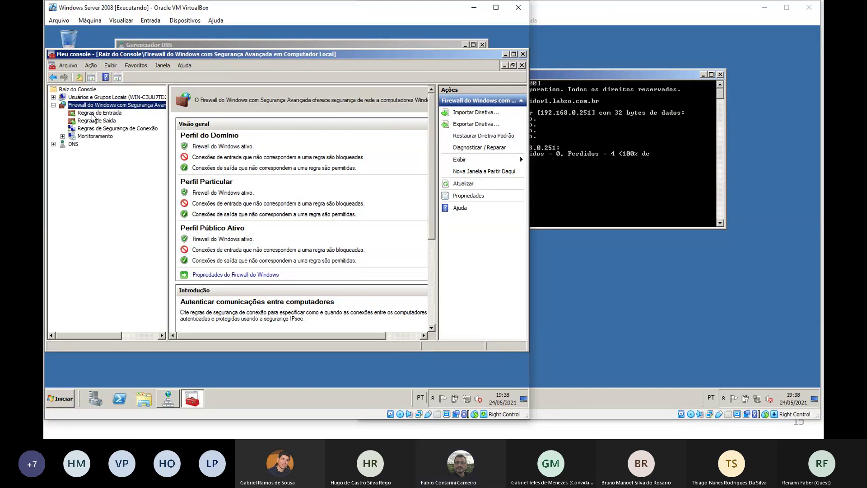
pyautogui.click(110, 114)
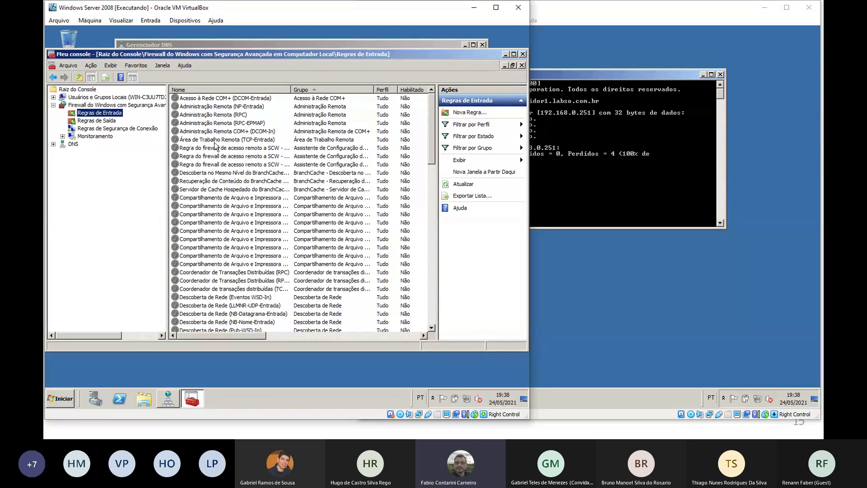
# Start a custom inbound rule for all programs, protocol ICMPv4, limited to Solicitação de Eco
pyautogui.click(478, 115)
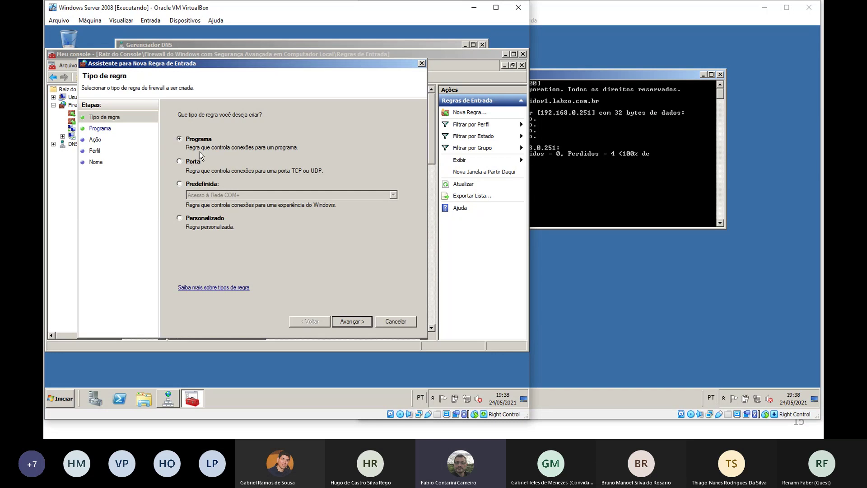
pyautogui.click(179, 218)
pyautogui.click(351, 322)
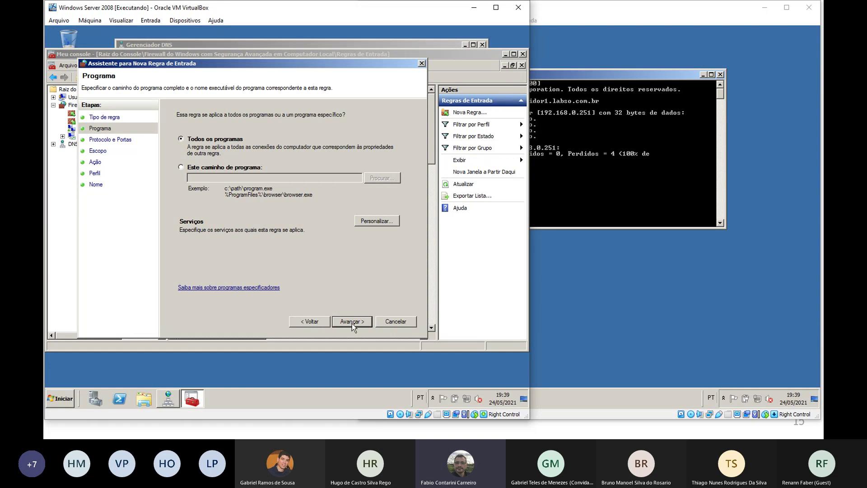
pyautogui.click(360, 320)
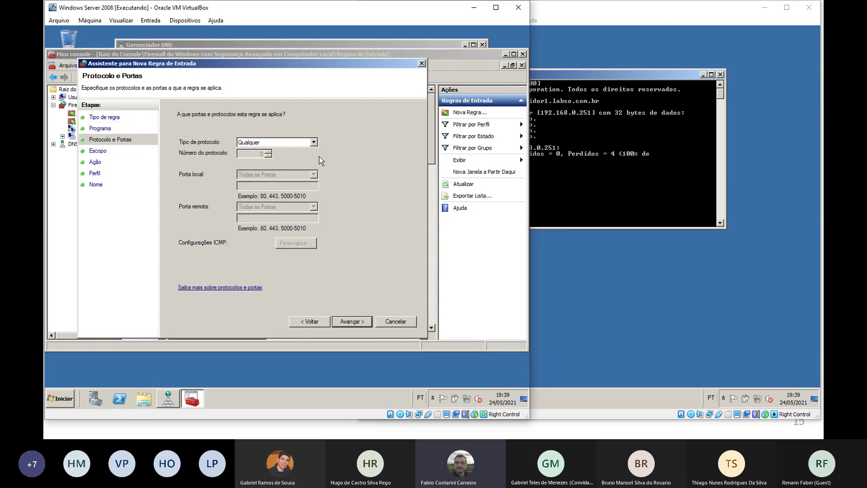
pyautogui.click(313, 142)
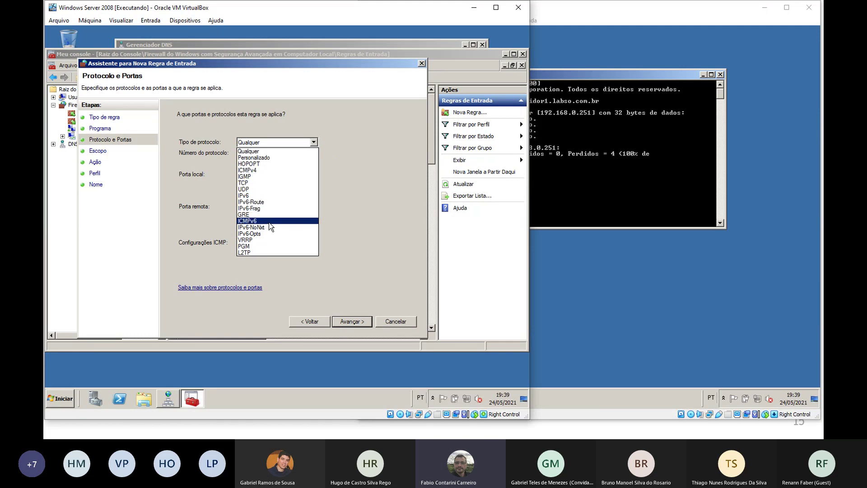
pyautogui.click(264, 171)
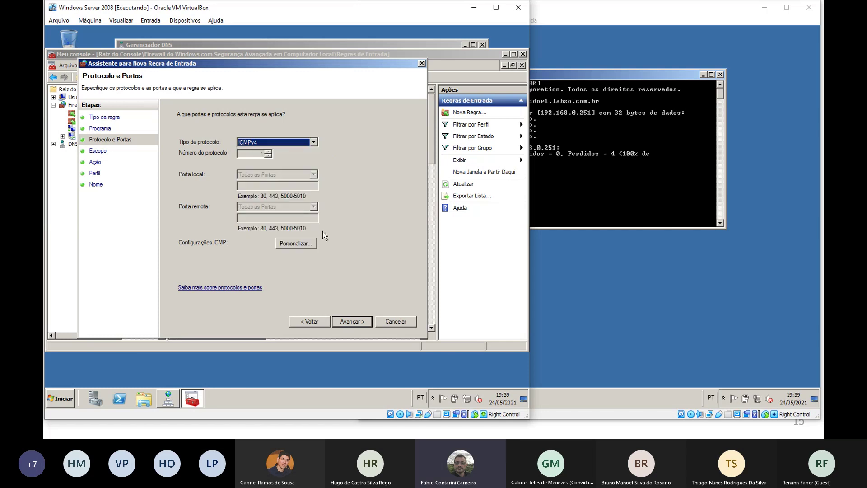
pyautogui.click(299, 243)
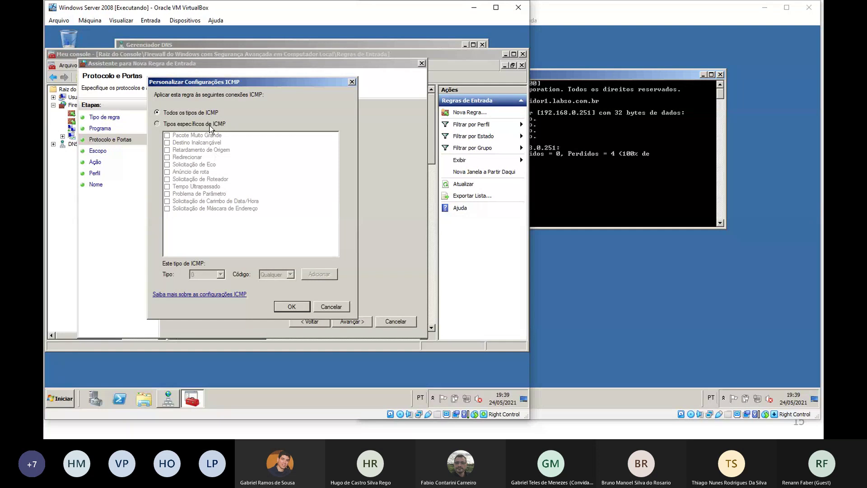
pyautogui.click(210, 124)
pyautogui.click(197, 165)
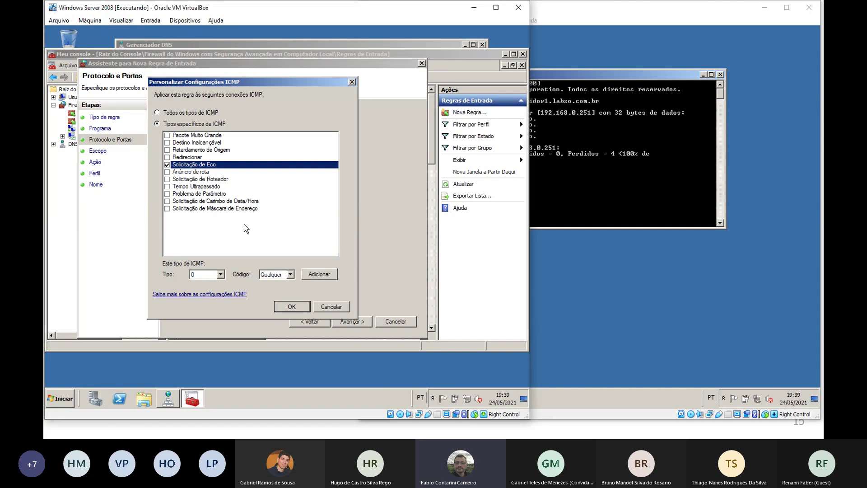
pyautogui.click(292, 307)
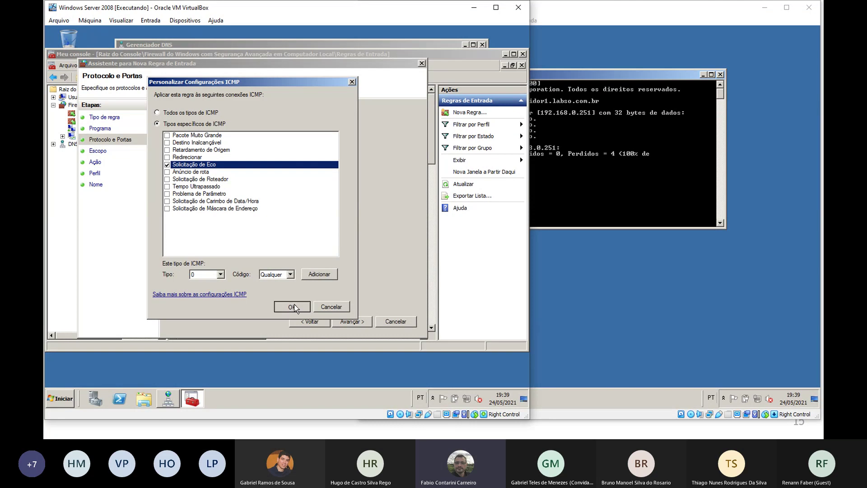
# Allow the connection from any address on all profiles and name the rule Ping
pyautogui.click(360, 322)
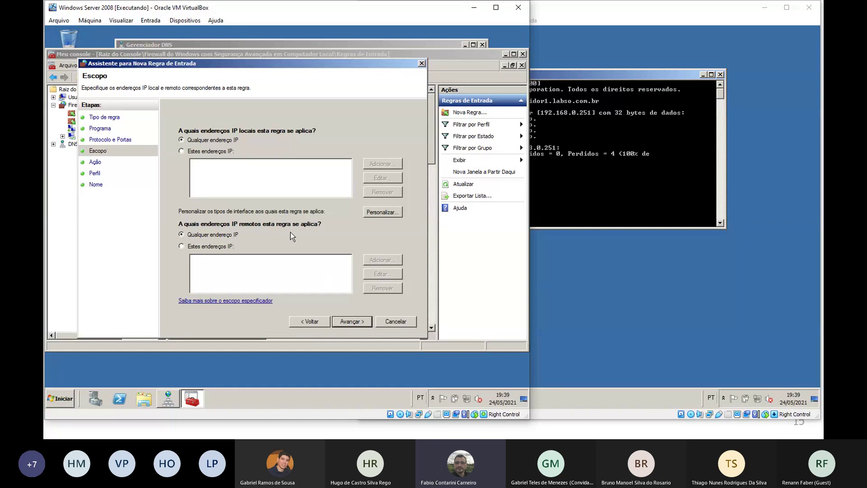
pyautogui.click(360, 322)
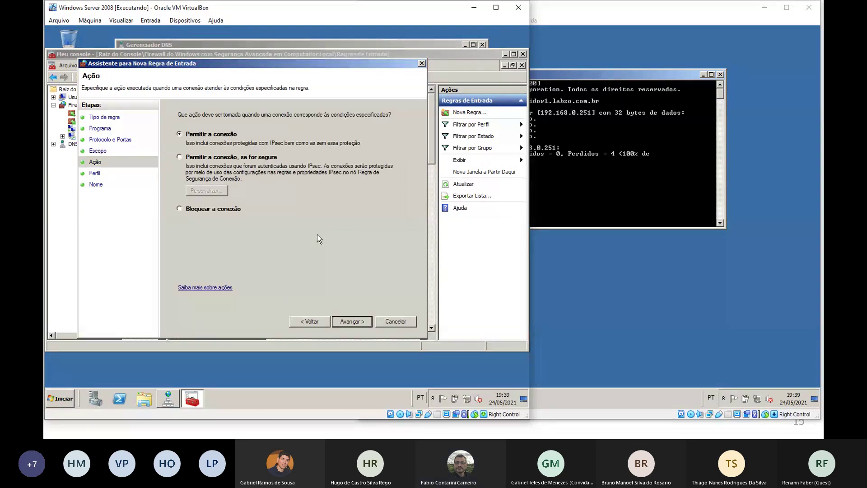
pyautogui.click(357, 322)
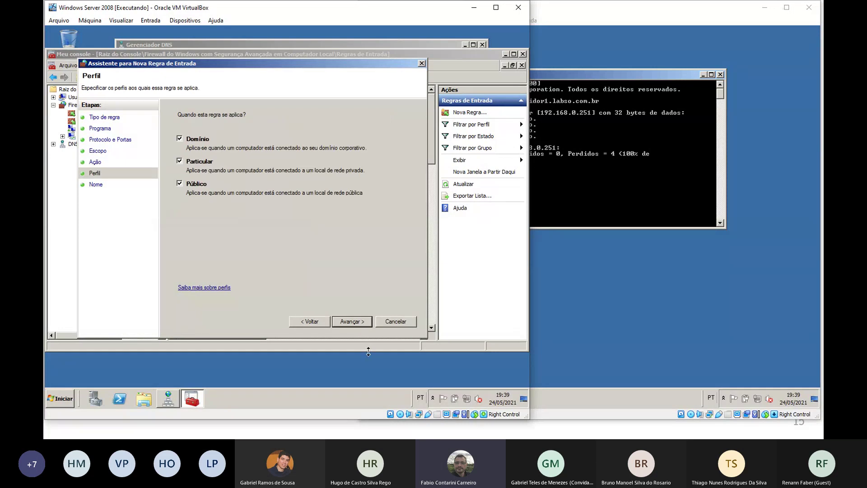
pyautogui.click(362, 322)
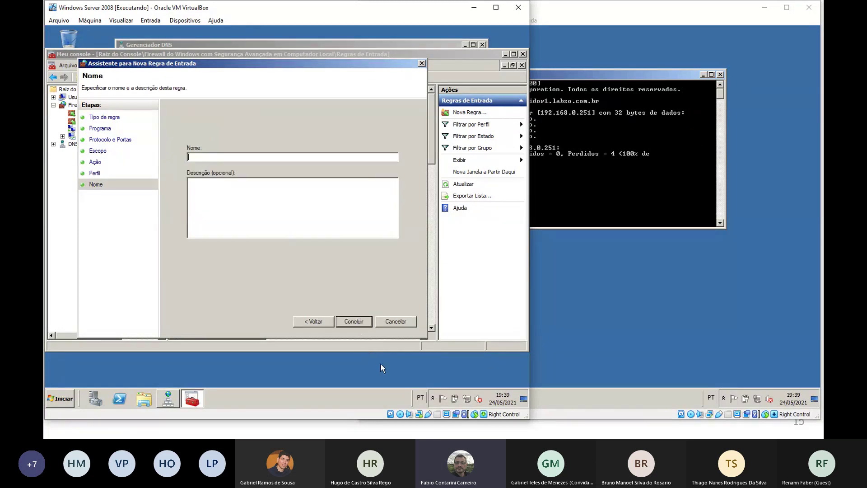
pyautogui.click(329, 159)
pyautogui.write('Ping')
pyautogui.click(353, 321)
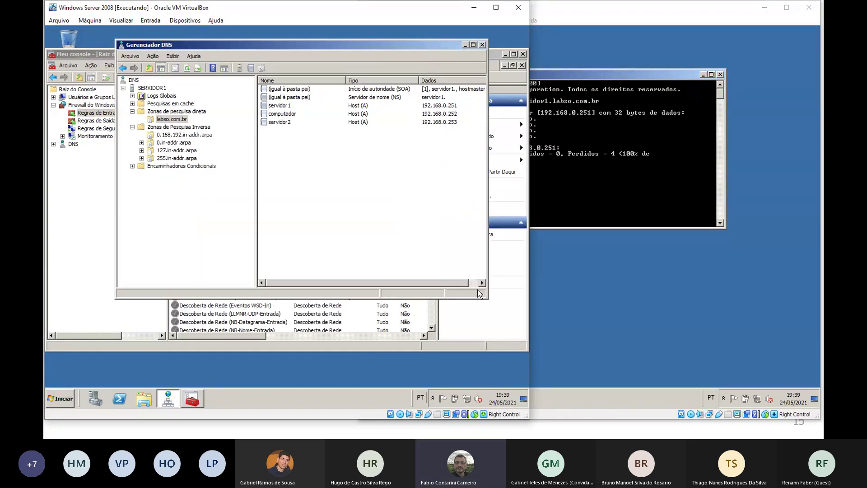
# Re-ping servidor1 and ping servidor2.labso.com.br from Server Segundo, both with 0% loss
pyautogui.click(632, 185)
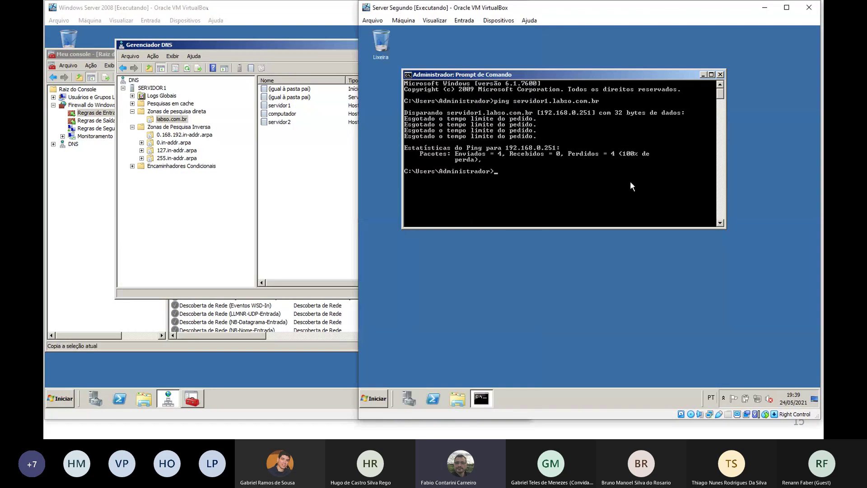
pyautogui.press('Up')
pyautogui.press('Return')
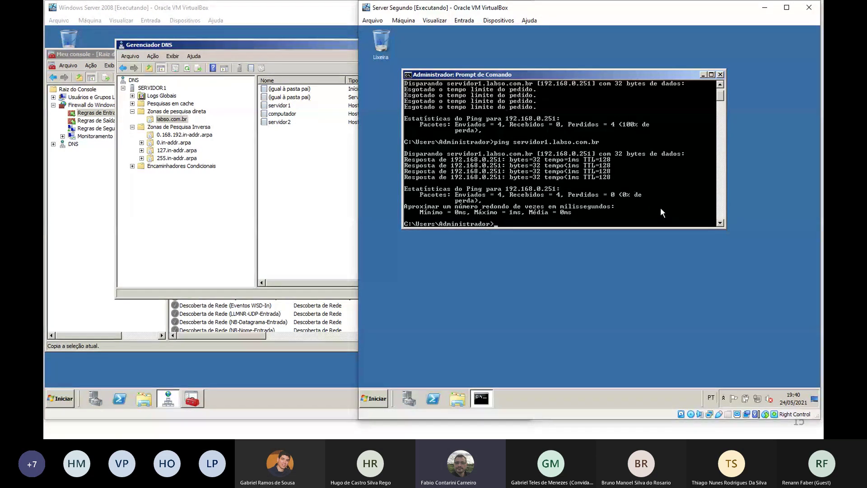
pyautogui.press('Up')
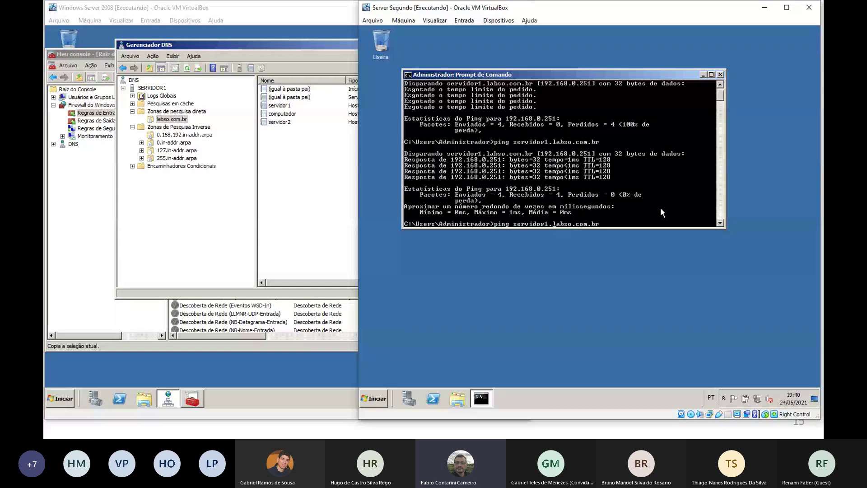
pyautogui.press('BackSpace')
pyautogui.write('2')
pyautogui.press('Return')
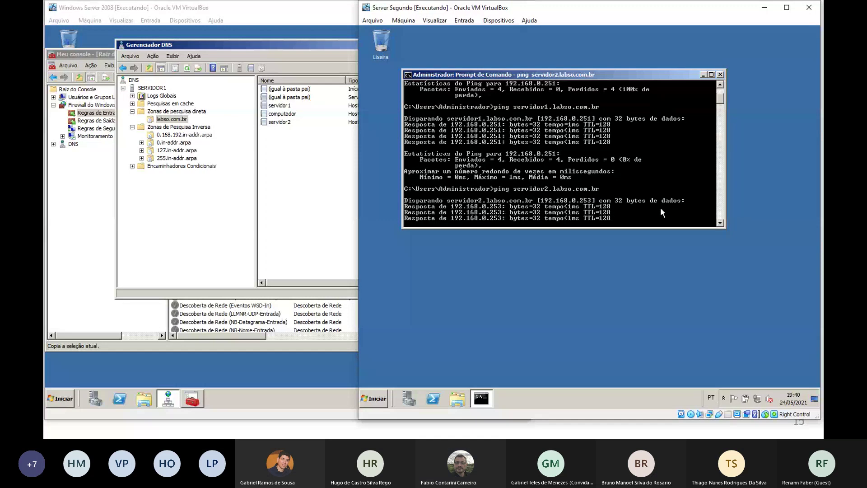
# Ping computador.labso.com.br, which resolves to 192.168.0.252 but reports destination host unreachable
pyautogui.press('Up')
pyautogui.press('Left')
pyautogui.press('Left')
pyautogui.press('Left')
pyautogui.press('Left')
pyautogui.press('Left')
pyautogui.press('Left')
pyautogui.press('Left')
pyautogui.press('Left')
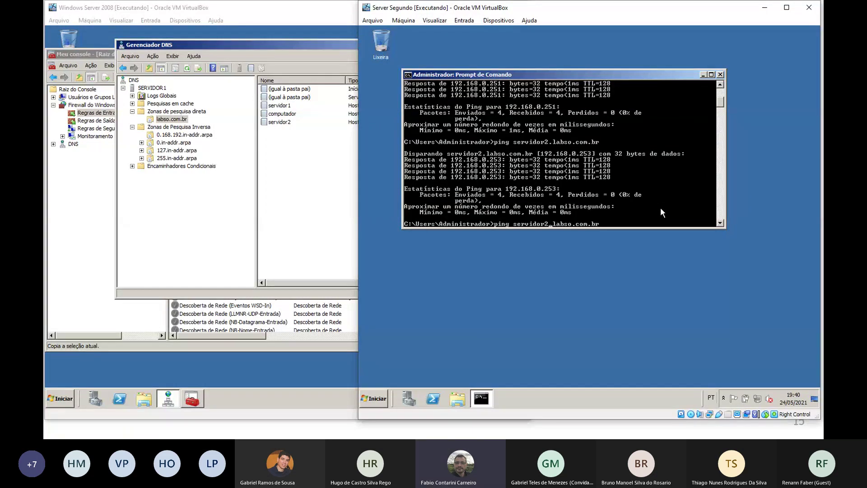
pyautogui.press('BackSpace')
pyautogui.press('BackSpace')
pyautogui.press('BackSpace')
pyautogui.press('BackSpace')
pyautogui.press('BackSpace')
pyautogui.press('BackSpace')
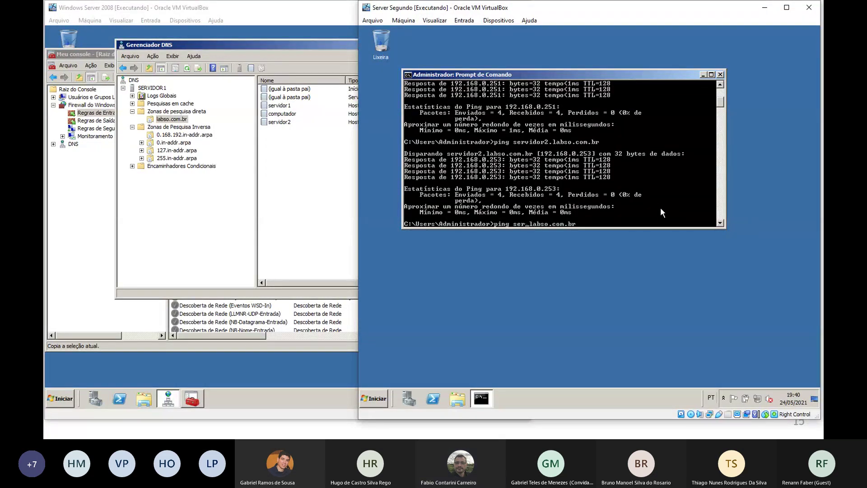
pyautogui.press('BackSpace')
pyautogui.press('BackSpace')
pyautogui.press('BackSpace')
pyautogui.write('compu')
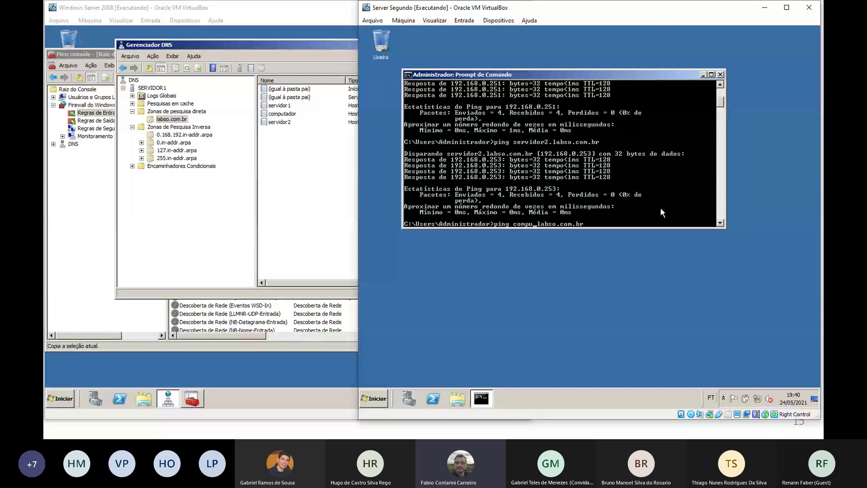
pyautogui.write('tador')
pyautogui.press('Return')
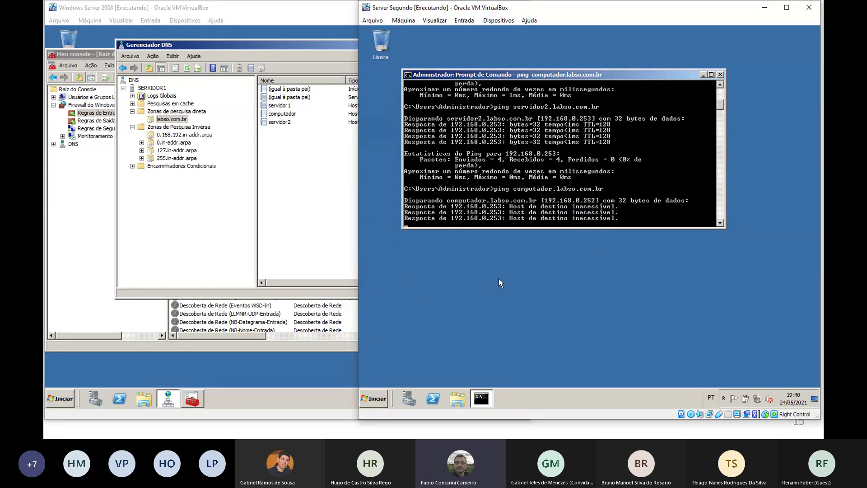
pyautogui.click(375, 398)
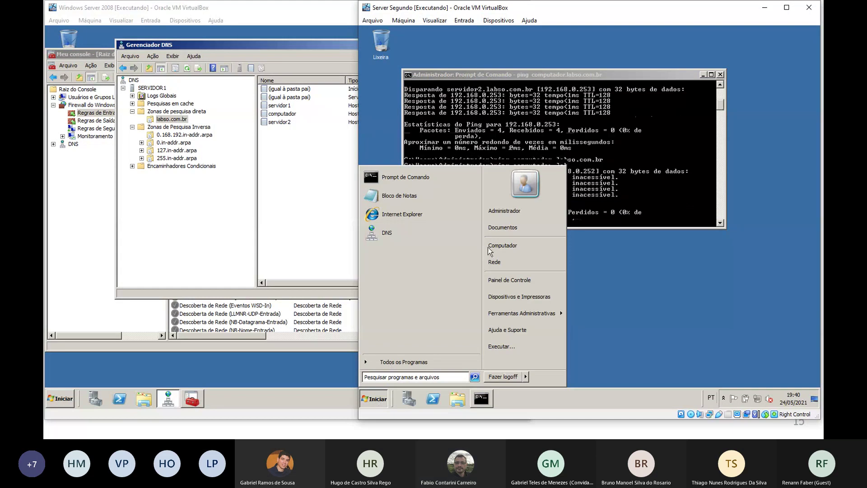
# Launch DNS Manager on the second server and view SERVIDOR2's empty forward and reverse lookup zones
pyautogui.click(402, 234)
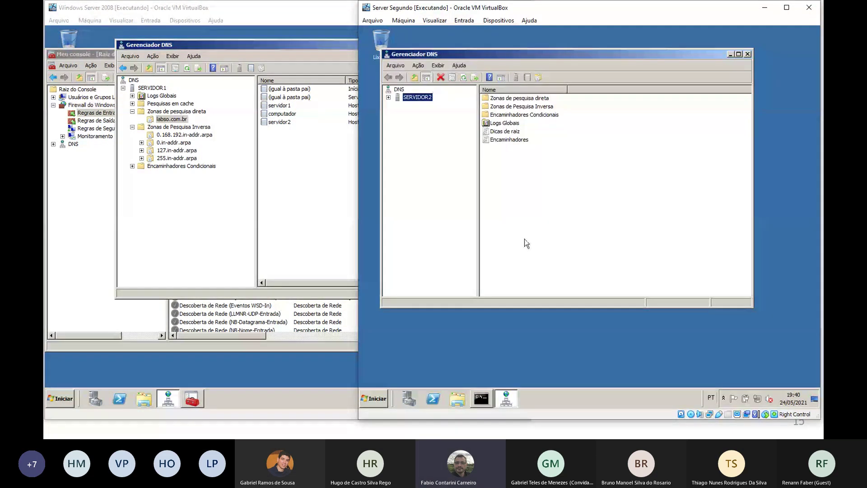
pyautogui.click(389, 97)
pyautogui.click(428, 107)
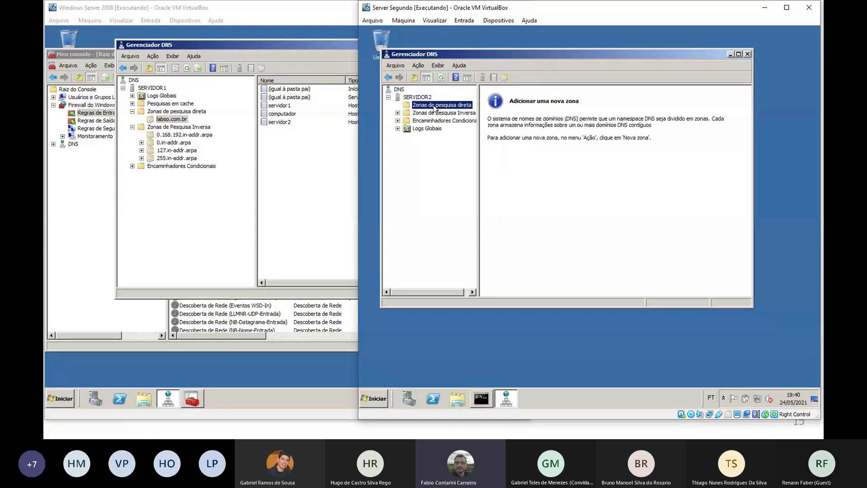
pyautogui.click(403, 113)
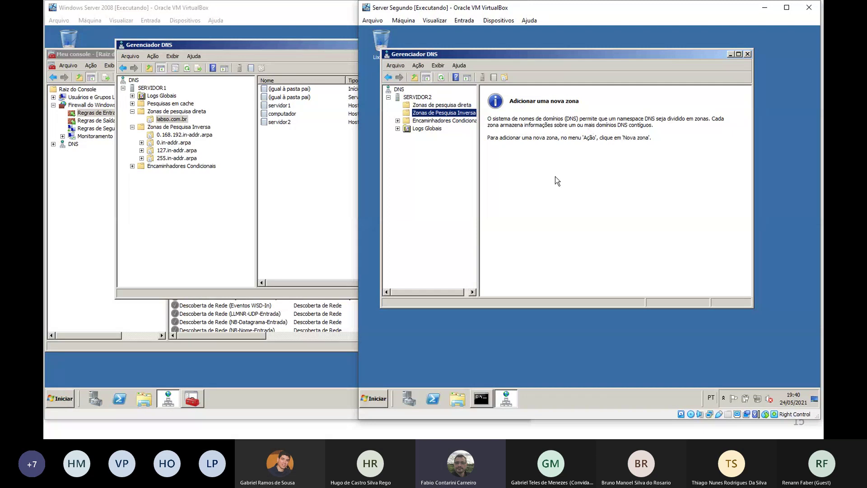
pyautogui.click(99, 198)
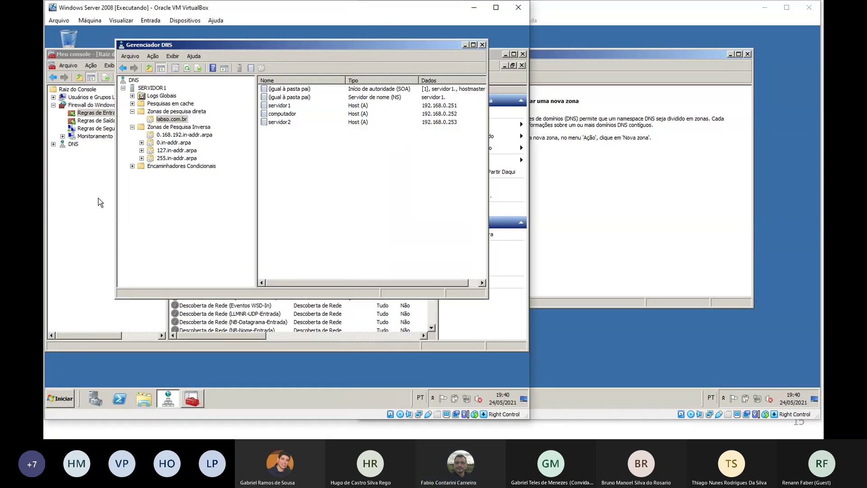
# Close the first server's firewall console, saving its settings, and return to its DNS Manager
pyautogui.click(677, 209)
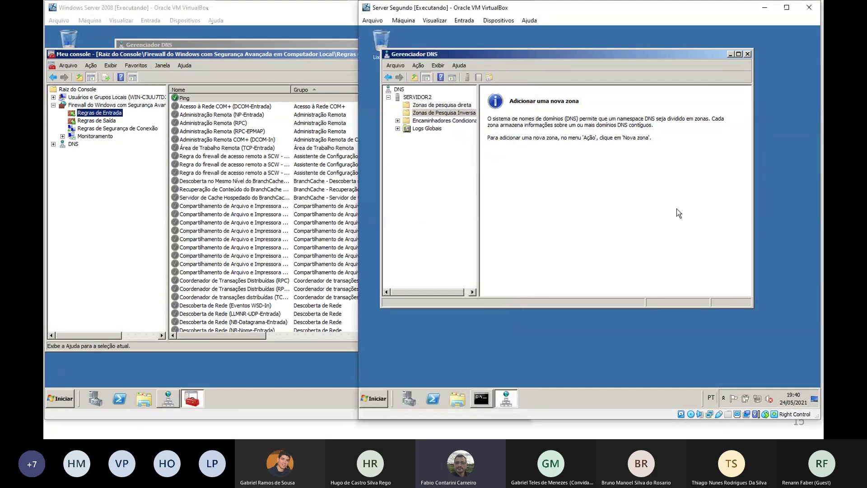
pyautogui.click(305, 53)
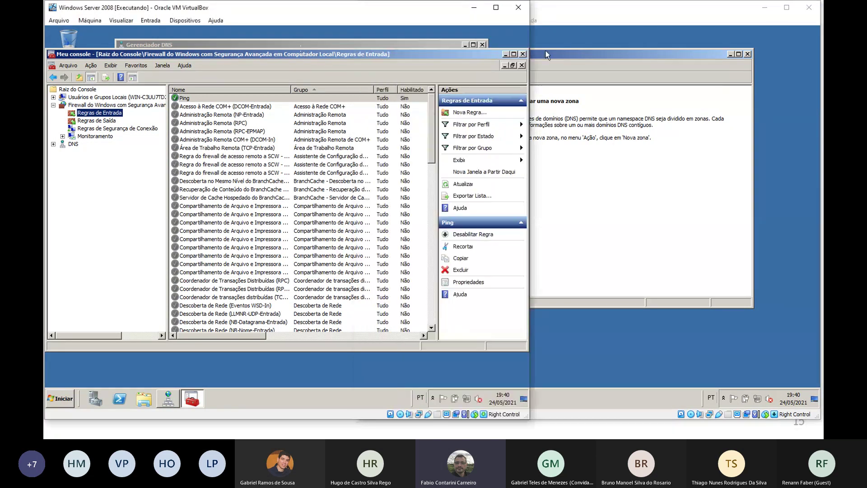
pyautogui.click(523, 55)
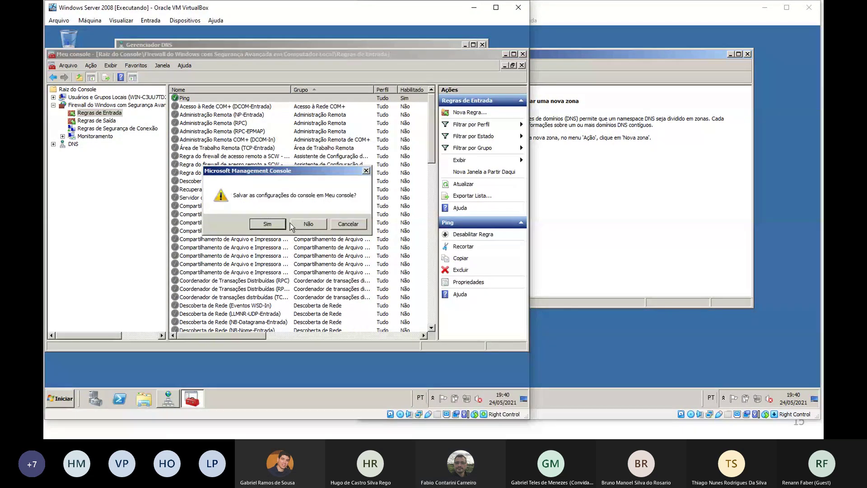
pyautogui.click(277, 225)
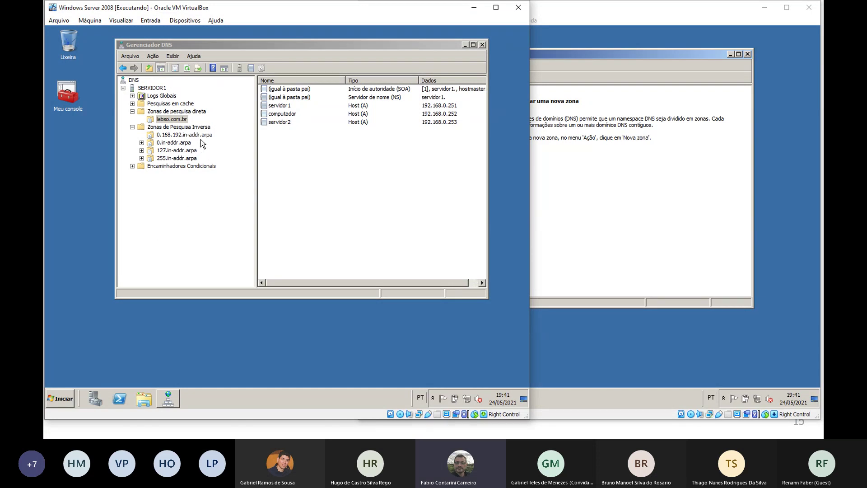
pyautogui.click(632, 193)
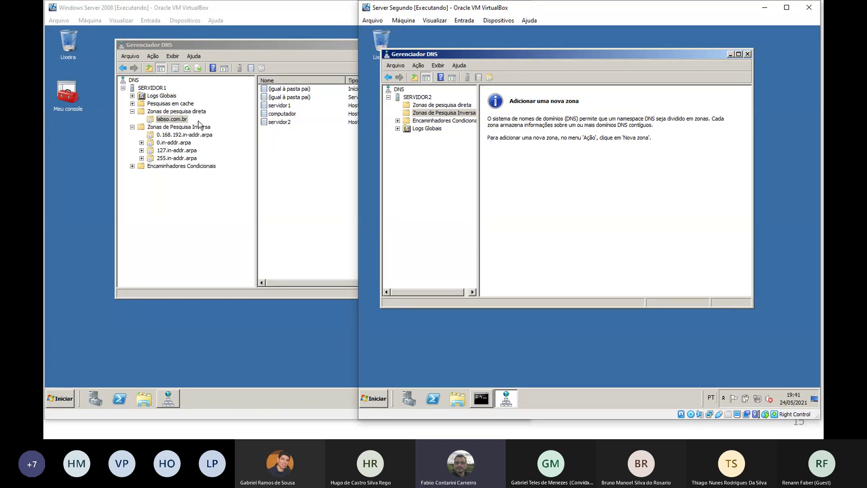
pyautogui.click(186, 130)
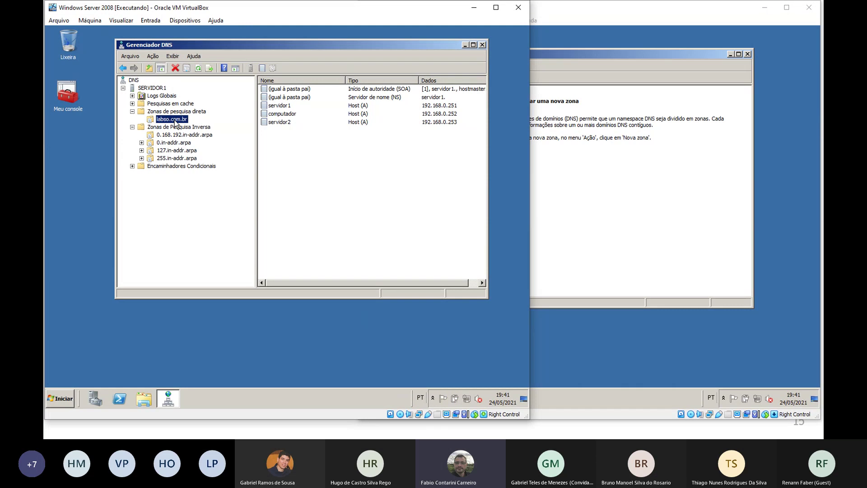
# Restrict labso.com.br zone transfers to 'Apenas para os servidores a seguir' in its properties
pyautogui.rightClick(174, 121)
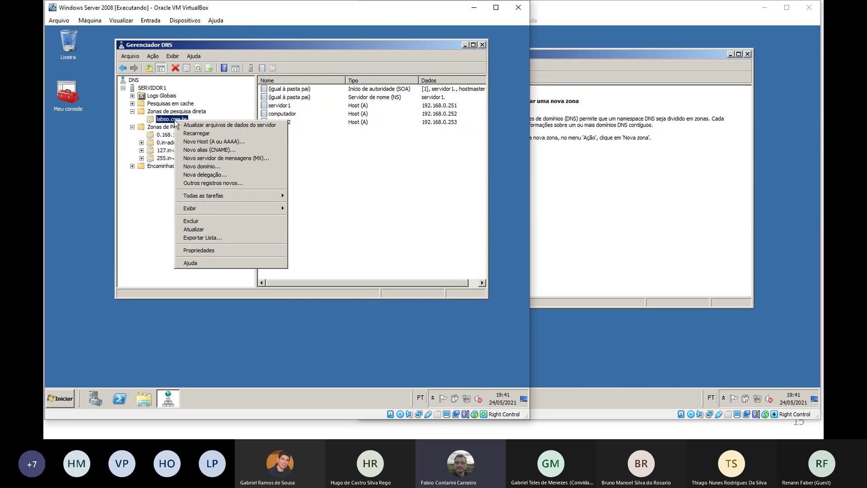
pyautogui.click(216, 251)
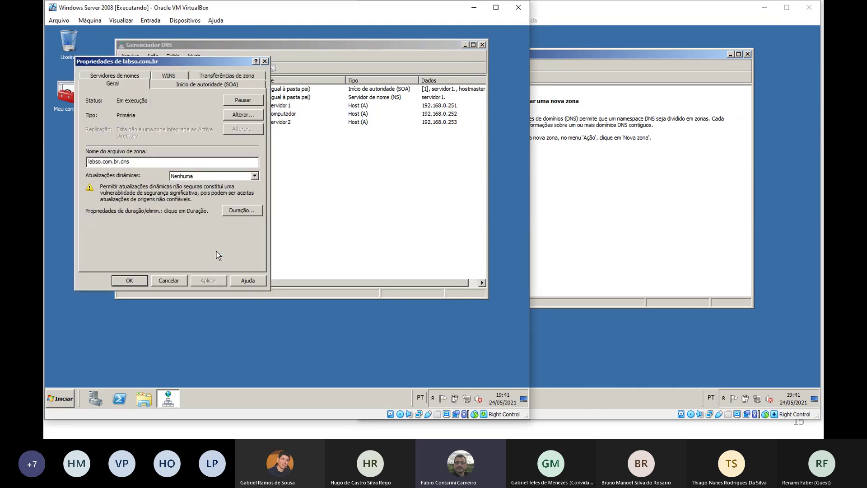
pyautogui.click(211, 75)
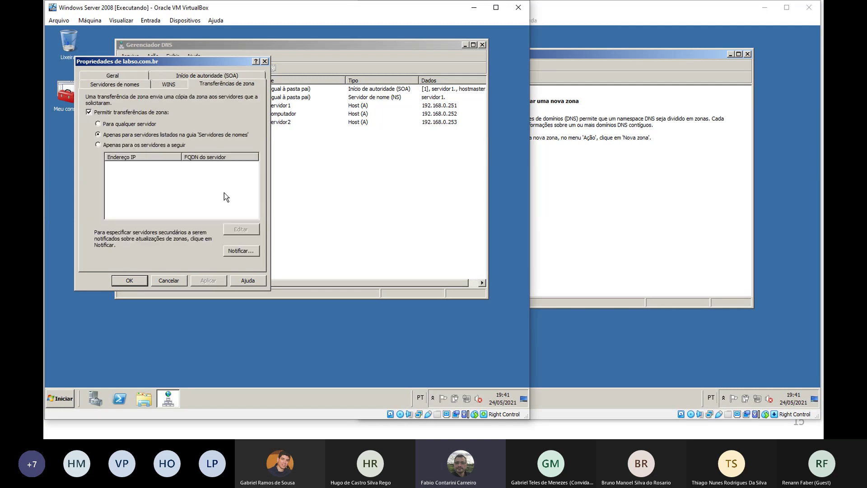
pyautogui.click(140, 123)
pyautogui.click(152, 145)
# Add servidor2.labso.com.br to the list of allowed zone transfer servers
pyautogui.click(250, 232)
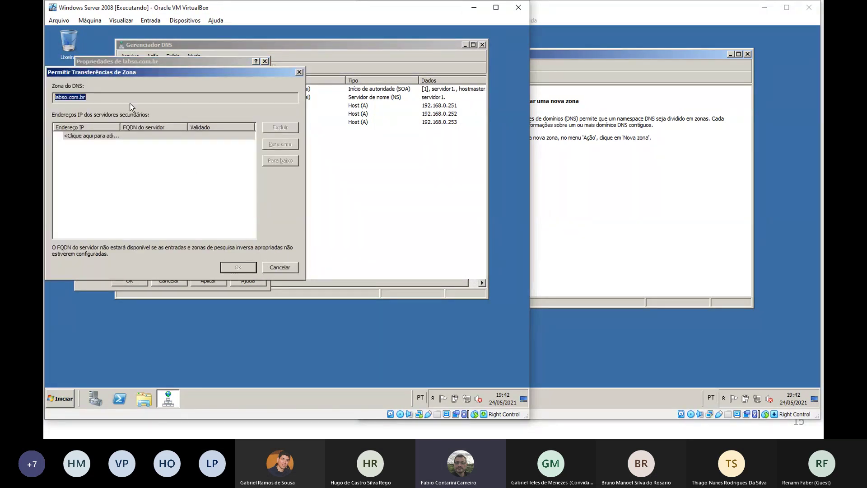
pyautogui.click(133, 136)
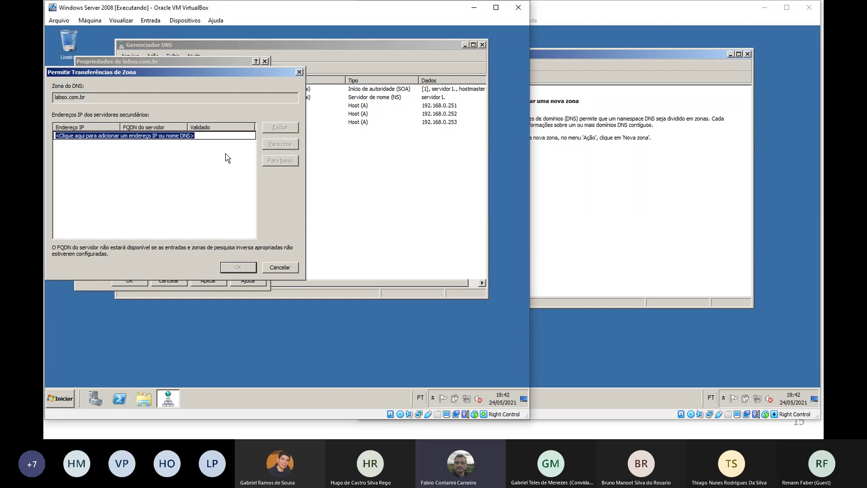
pyautogui.write('serv')
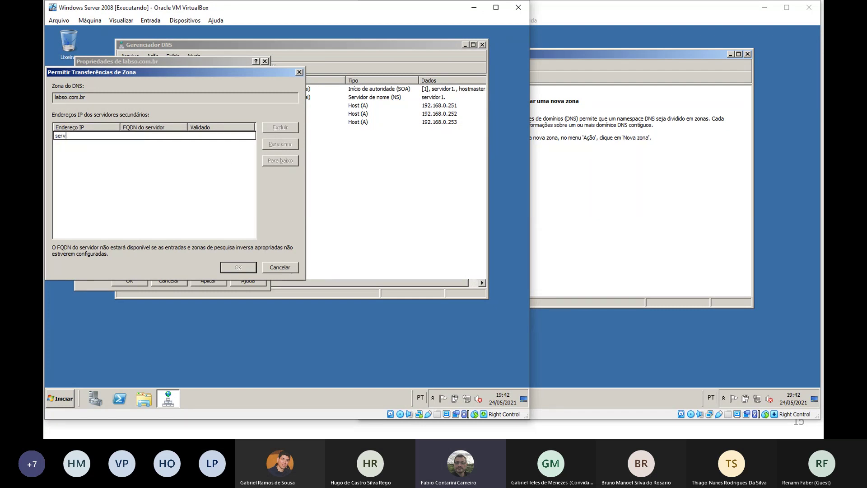
pyautogui.write('idor2.labso.com.br')
pyautogui.press('Return')
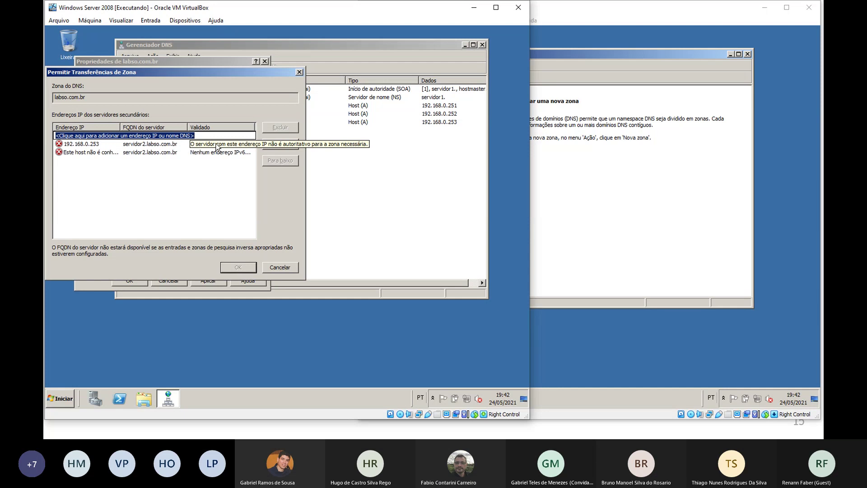
# Remove the unresolved host entry, keep 192.168.0.253 as the allowed server, and save the properties
pyautogui.click(161, 146)
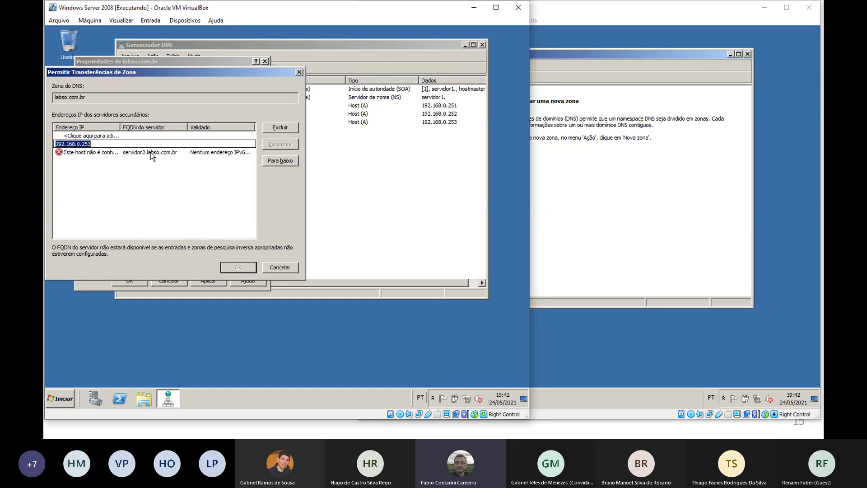
pyautogui.click(142, 154)
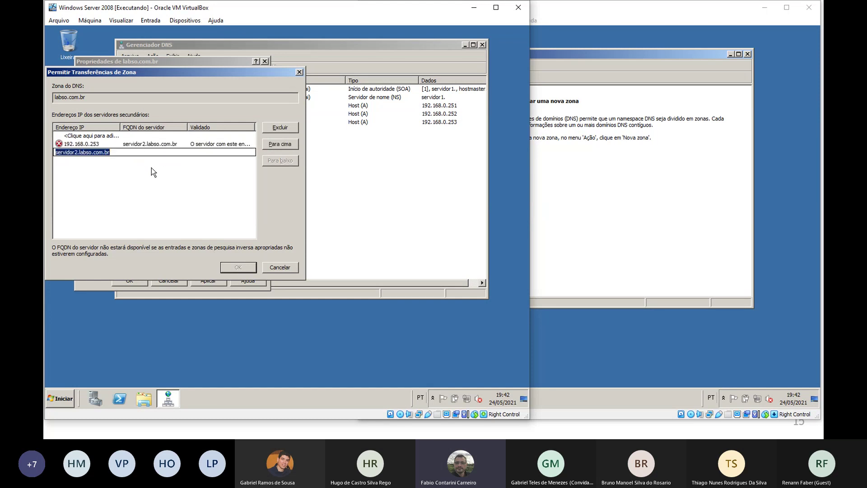
pyautogui.click(156, 143)
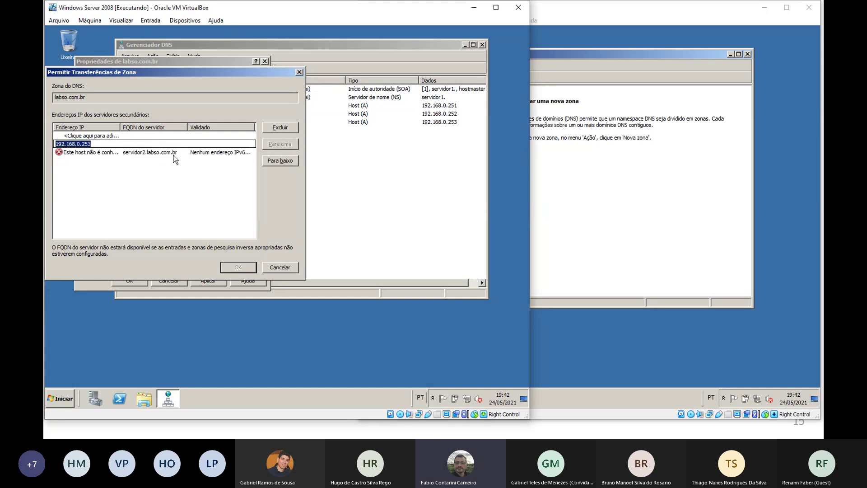
pyautogui.moveTo(304, 182); pyautogui.dragTo(420, 182)
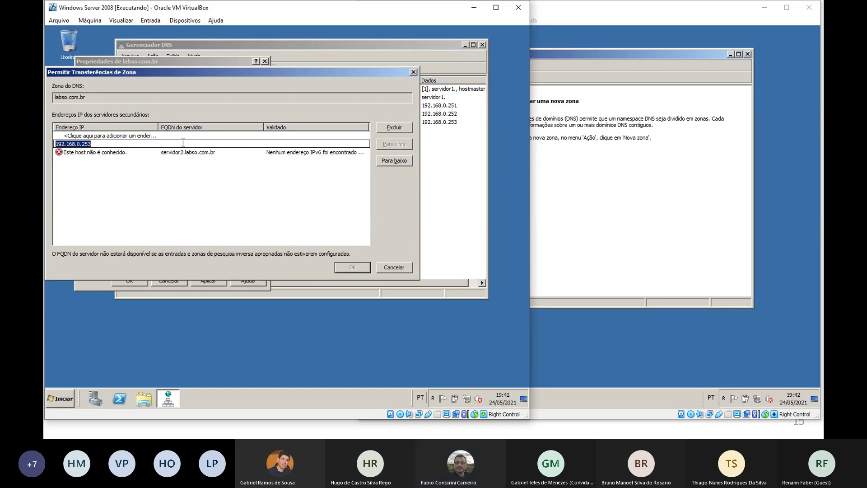
pyautogui.click(160, 152)
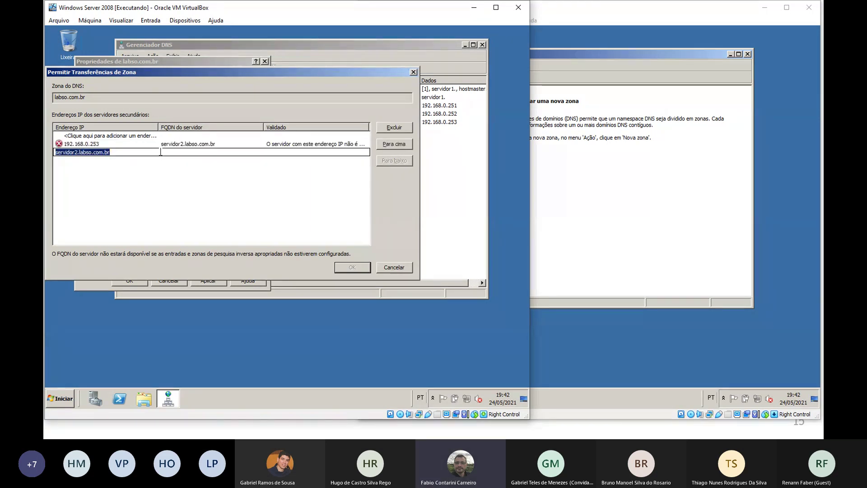
pyautogui.click(112, 173)
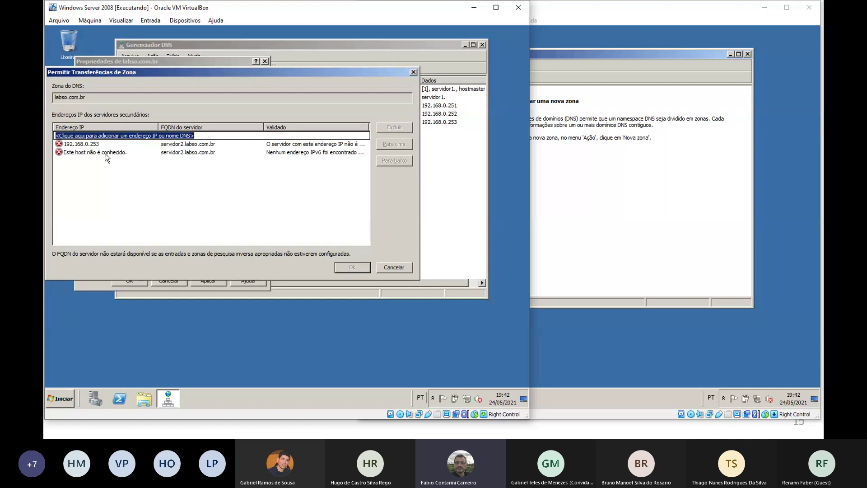
pyautogui.click(103, 152)
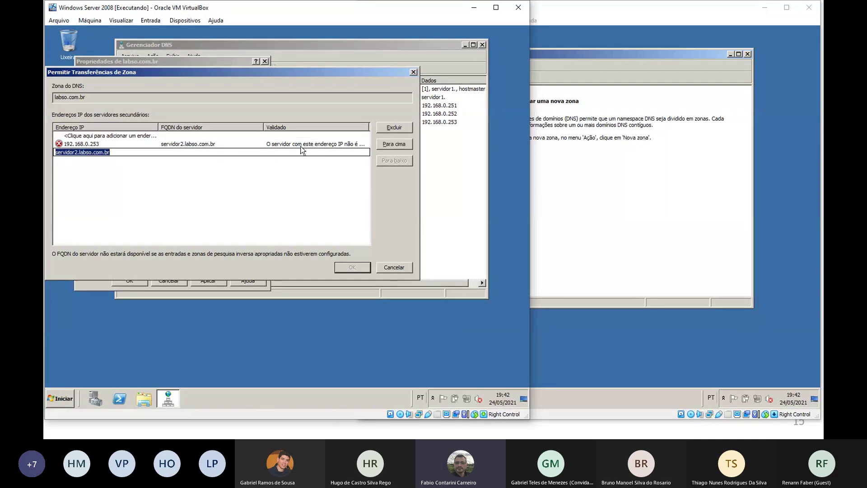
pyautogui.click(383, 129)
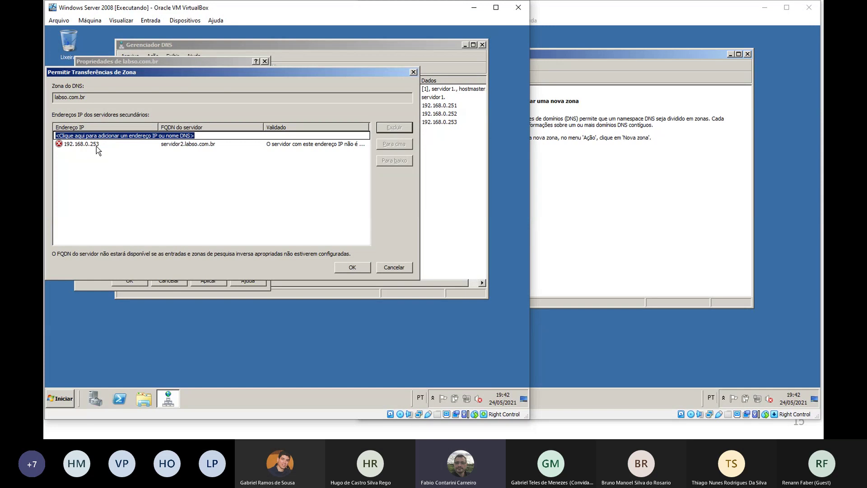
pyautogui.click(352, 270)
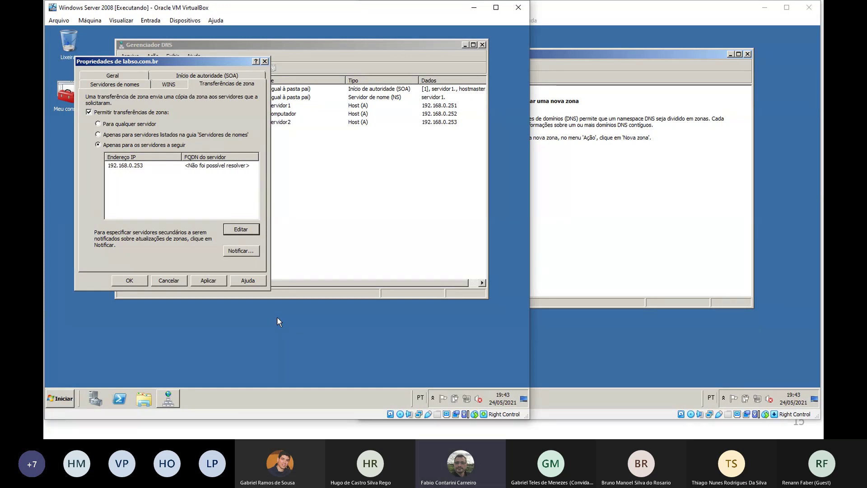
pyautogui.click(130, 281)
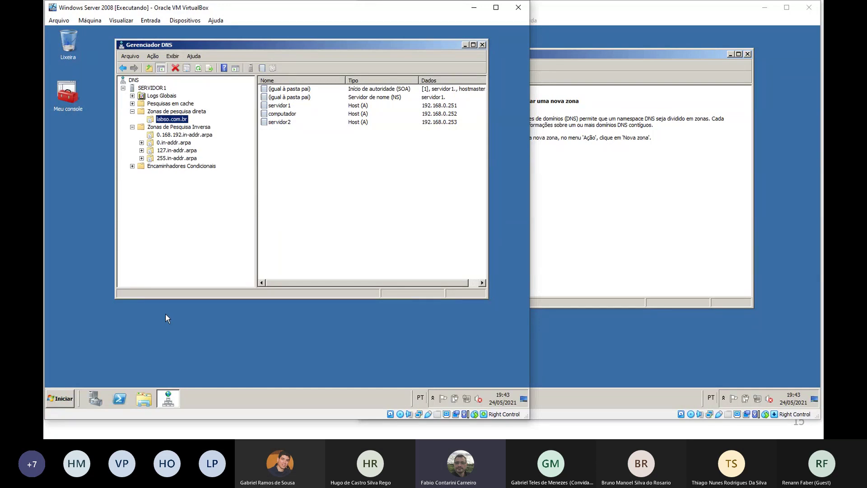
# Set labso.com.br to notify only server 193.168.0.253 of zone changes
pyautogui.rightClick(180, 119)
pyautogui.click(218, 246)
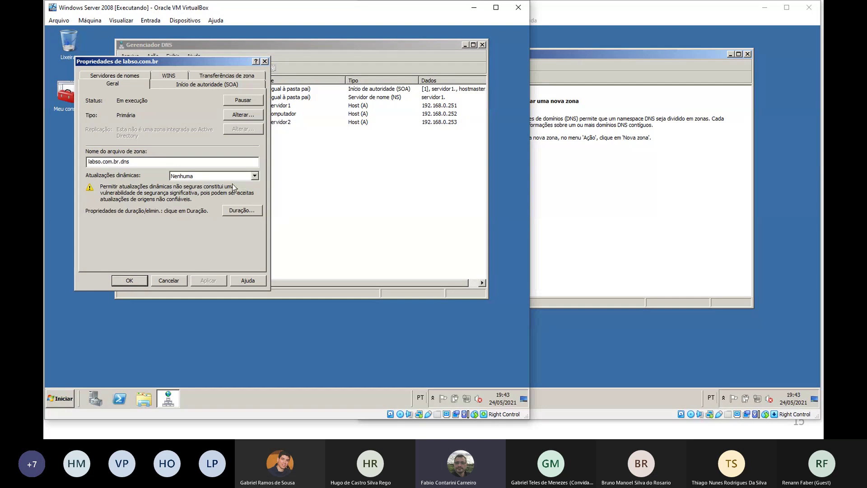
pyautogui.click(227, 76)
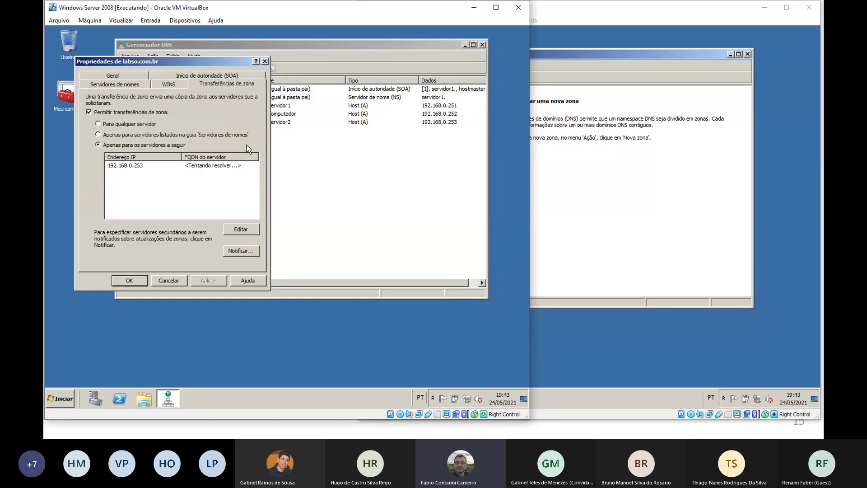
pyautogui.click(248, 253)
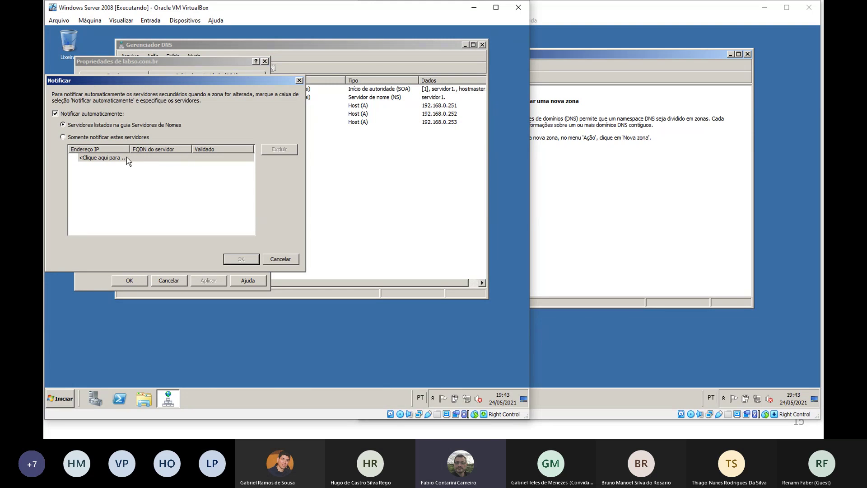
pyautogui.click(122, 136)
pyautogui.click(109, 159)
pyautogui.write('193.')
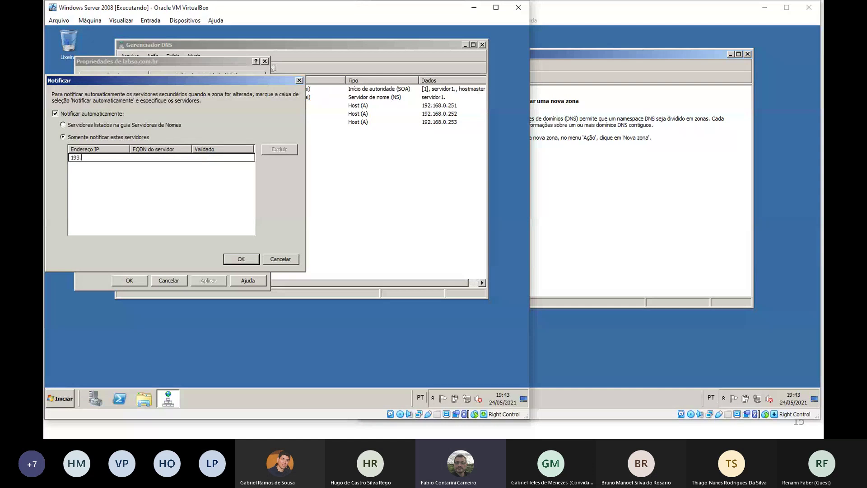
pyautogui.write('168.0.253')
pyautogui.press('Return')
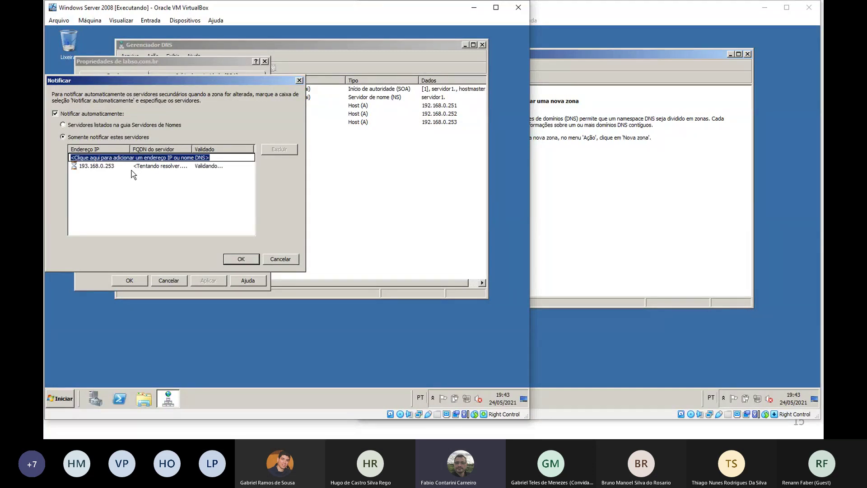
pyautogui.click(242, 260)
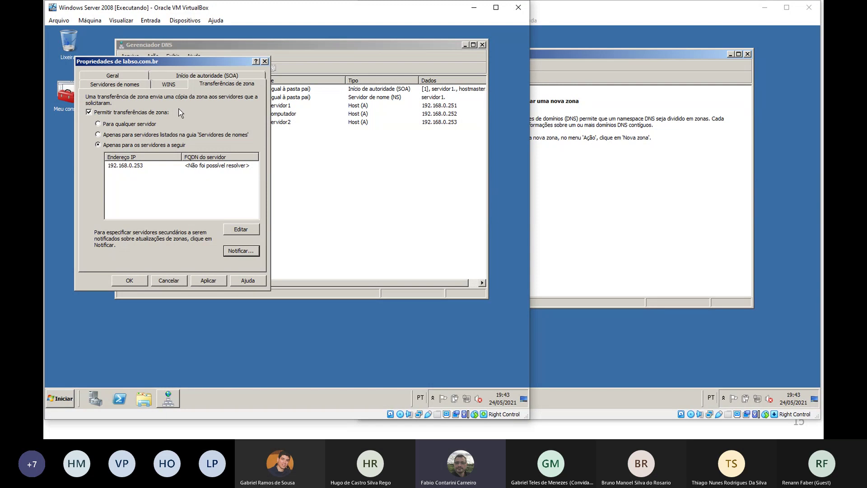
# Review the SOA settings and recheck the zone notification list before closing it
pyautogui.click(188, 75)
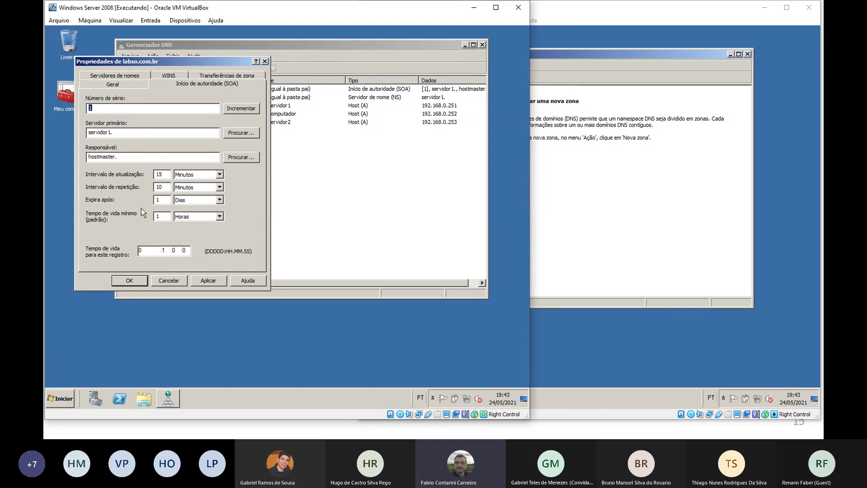
pyautogui.click(224, 76)
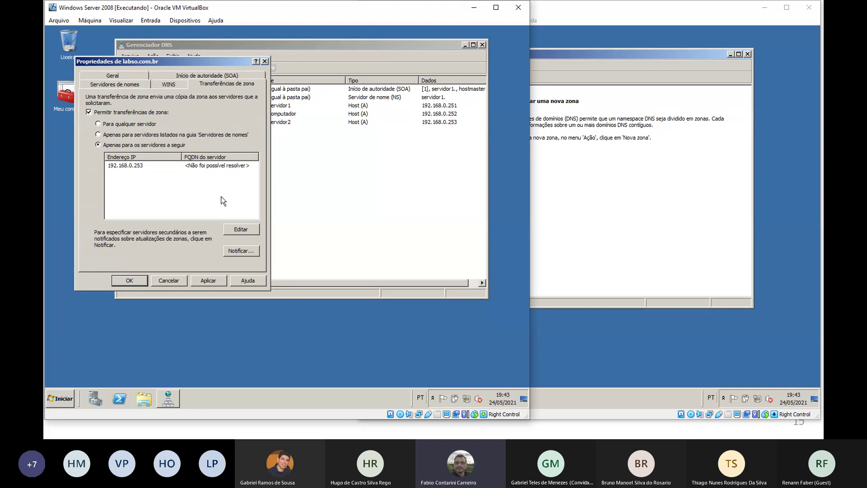
pyautogui.click(240, 251)
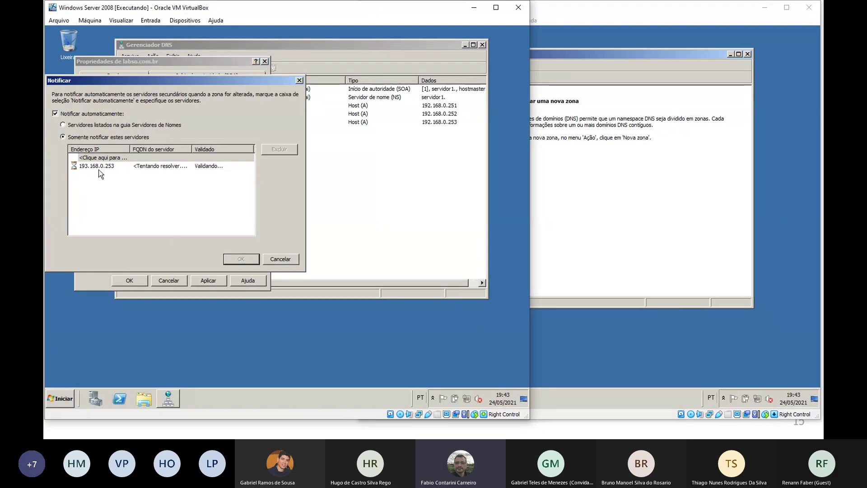
pyautogui.click(280, 258)
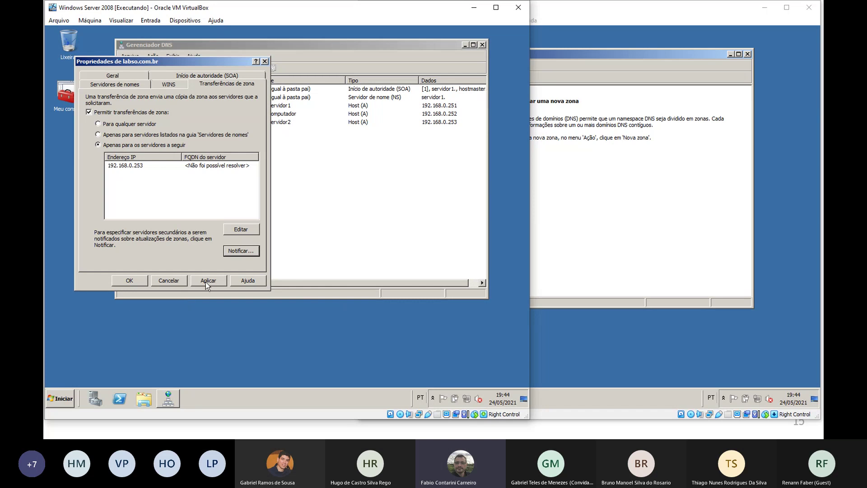
# Save the zone properties, then on servidor2 begin a new secondary forward lookup zone
pyautogui.click(139, 282)
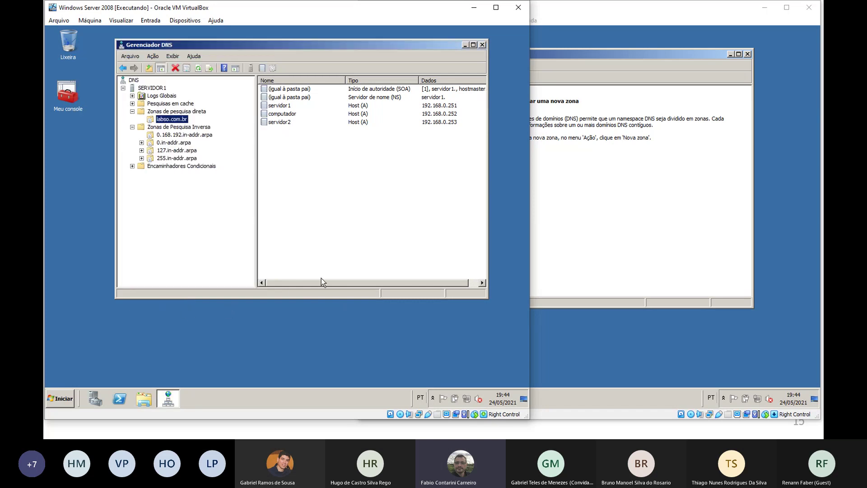
pyautogui.click(629, 189)
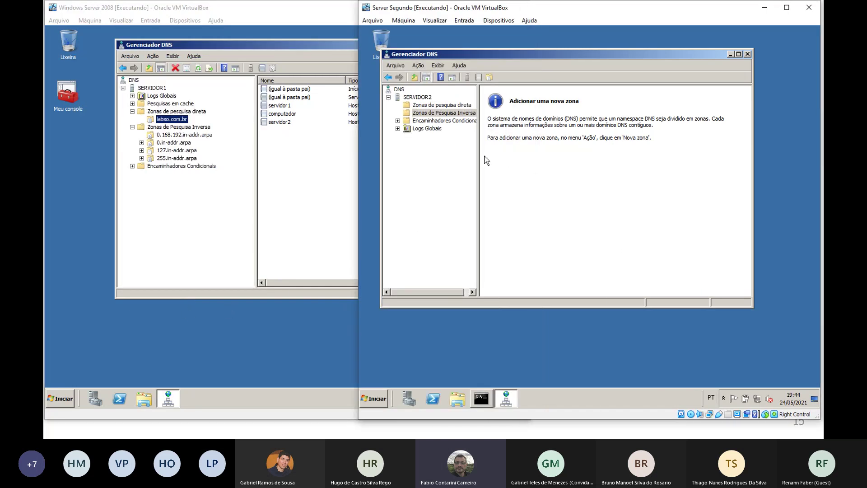
pyautogui.click(445, 105)
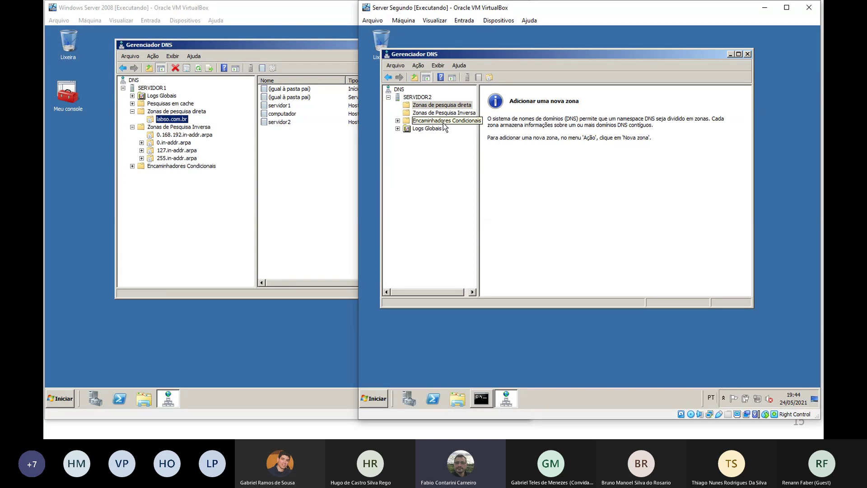
pyautogui.rightClick(425, 109)
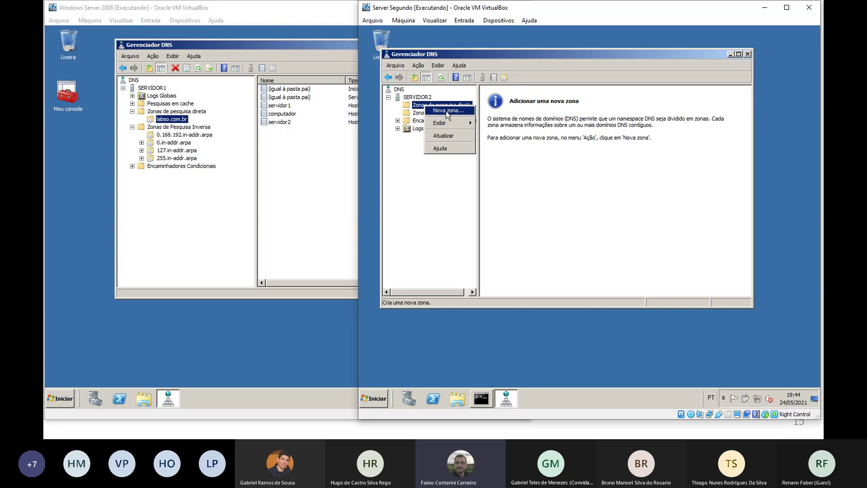
pyautogui.click(447, 112)
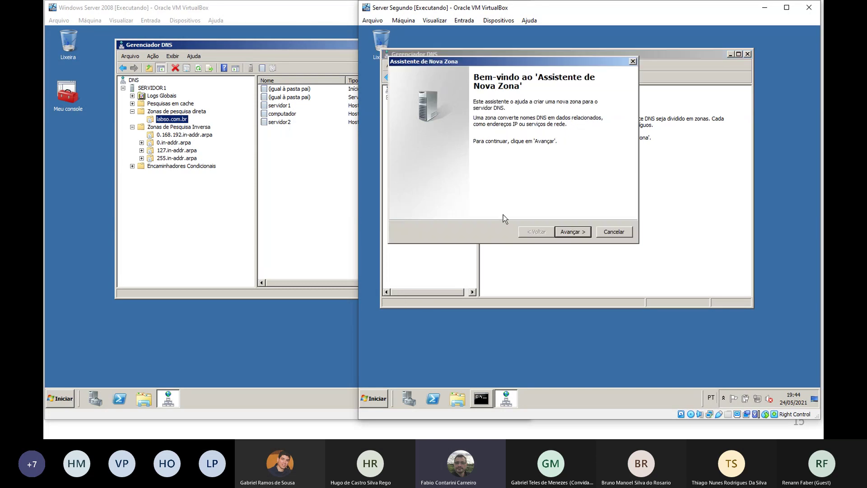
pyautogui.click(571, 232)
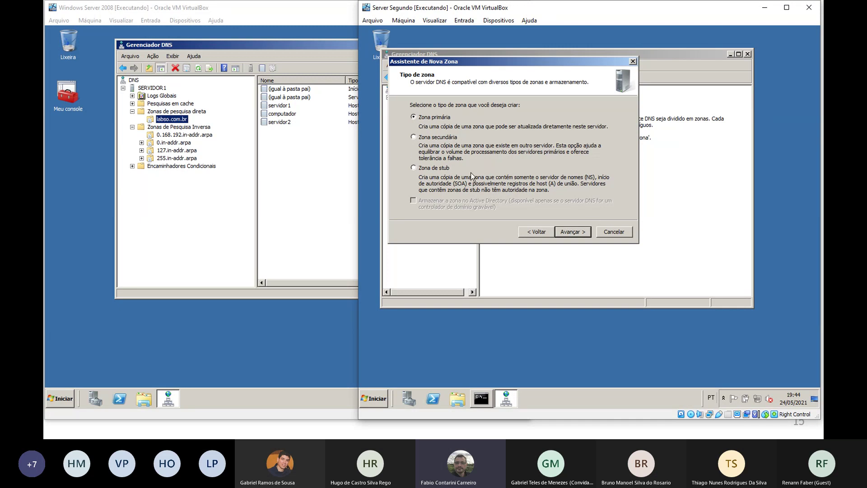
pyautogui.click(435, 138)
pyautogui.click(571, 232)
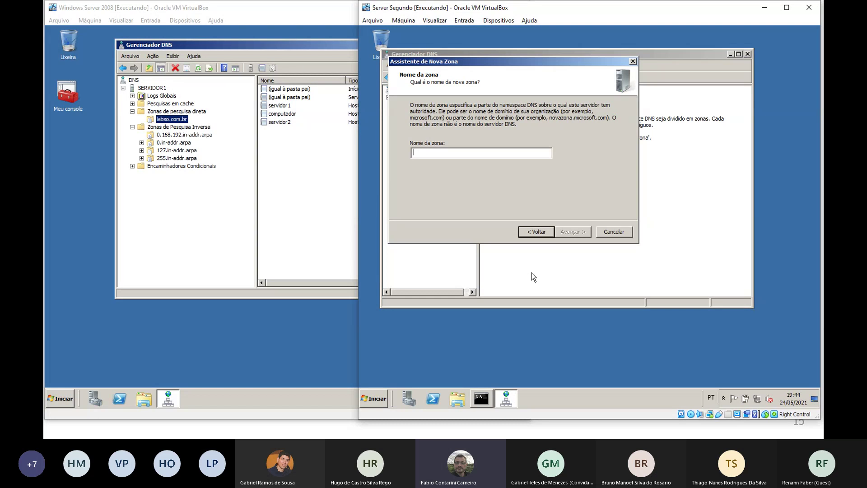
# Name the secondary zone labso.com.br with master server 192.169.0.251 and finish the wizard
pyautogui.write('labso')
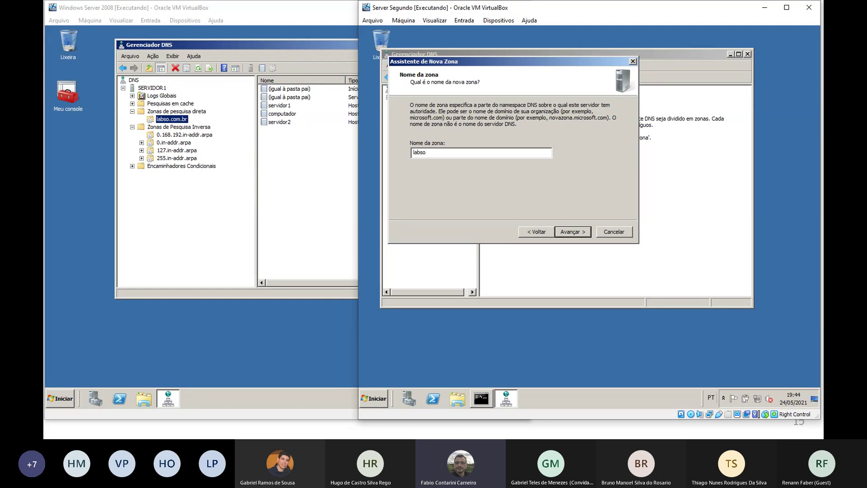
pyautogui.write('.com.br')
pyautogui.click(572, 232)
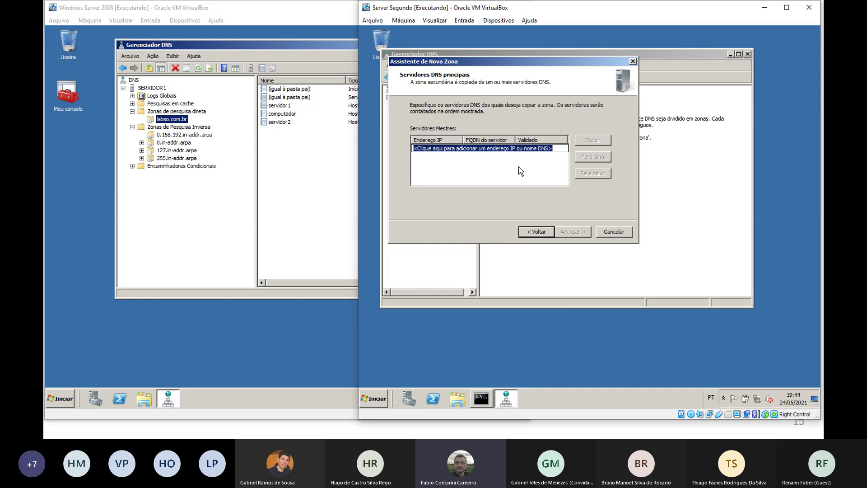
pyautogui.write('192.')
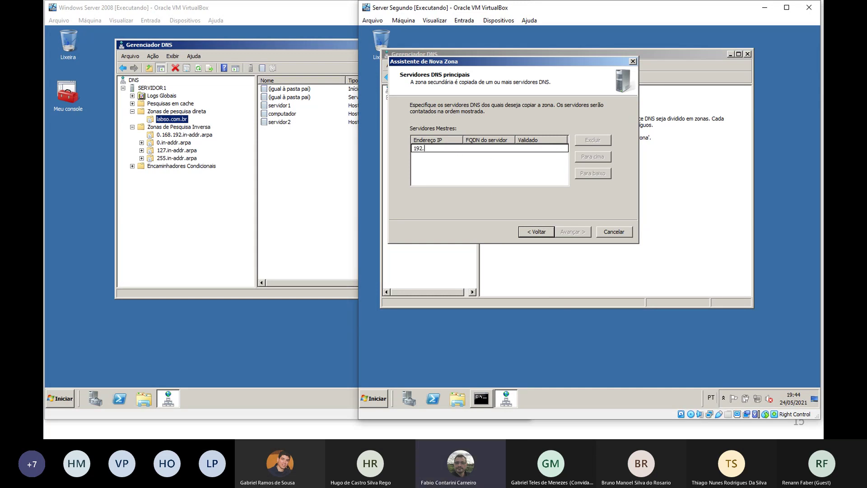
pyautogui.write('169.0.251')
pyautogui.press('Return')
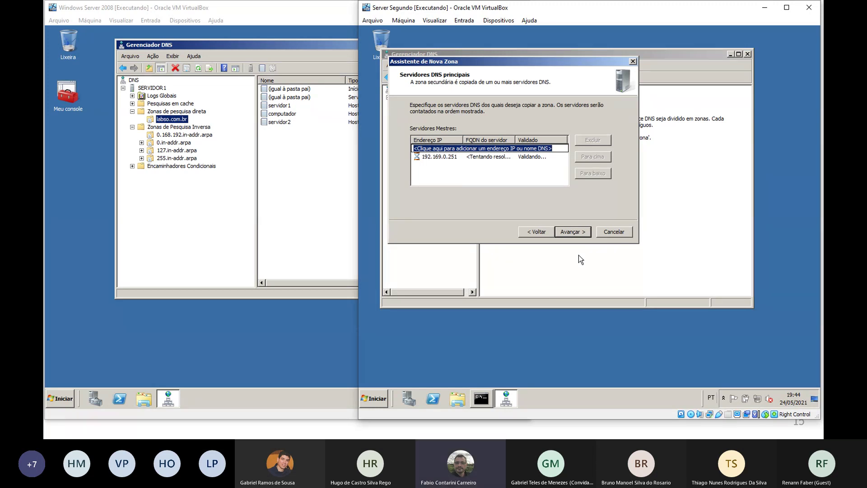
pyautogui.click(573, 232)
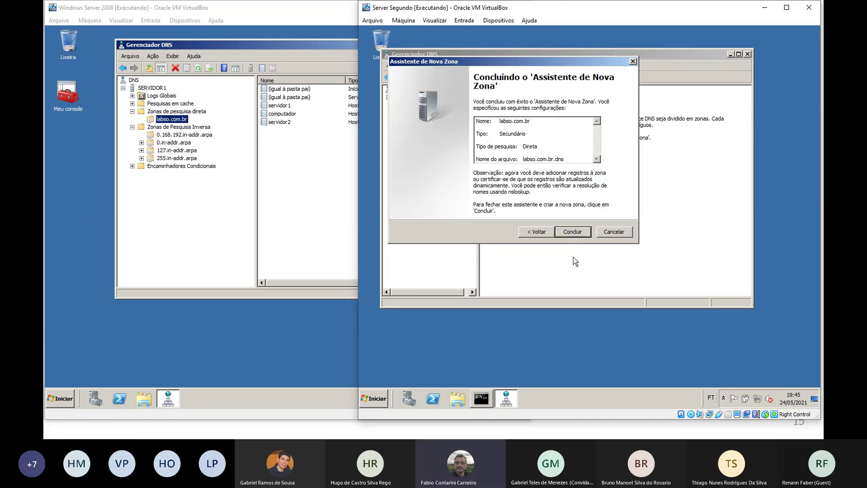
pyautogui.click(572, 231)
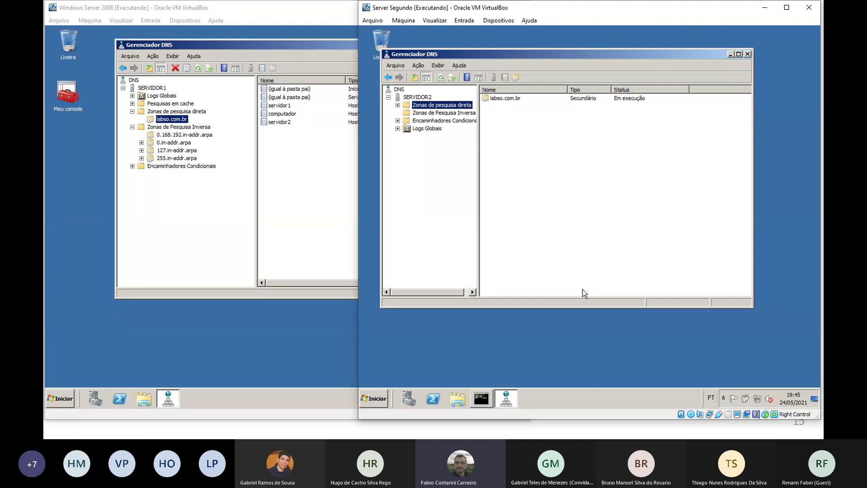
# Reload servidor2's labso.com.br secondary zone, which reports a failed zone transfer from the master
pyautogui.click(398, 105)
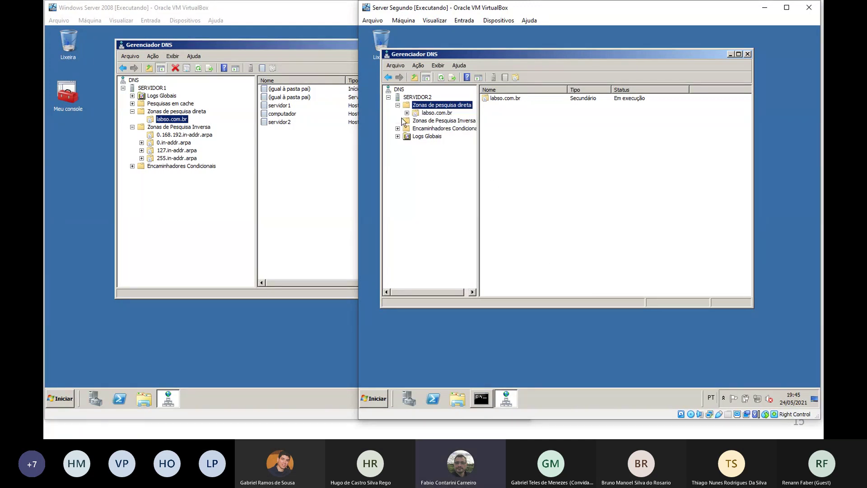
pyautogui.click(427, 114)
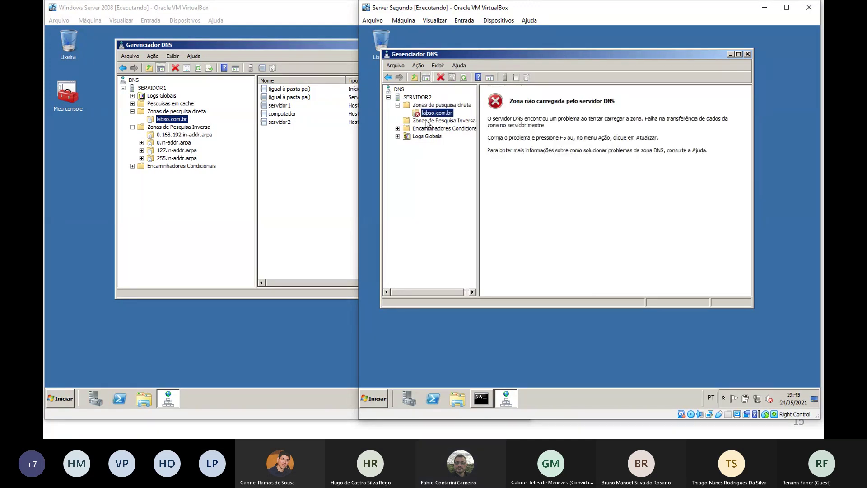
pyautogui.rightClick(427, 115)
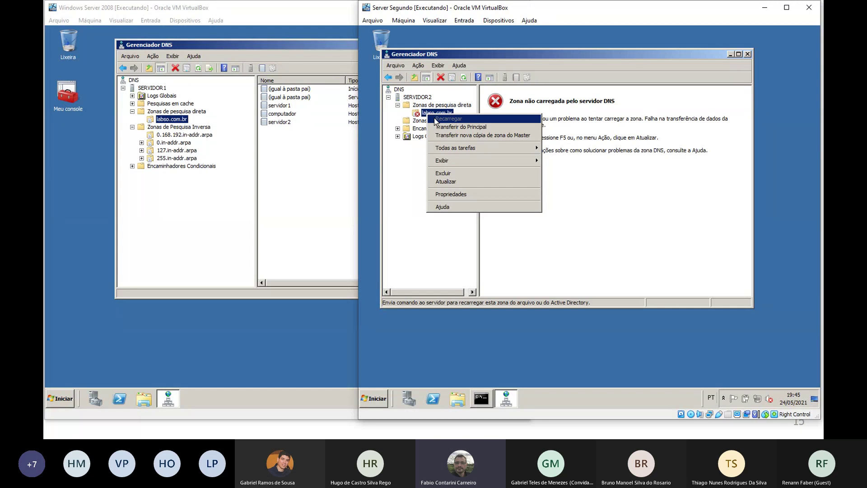
pyautogui.click(450, 180)
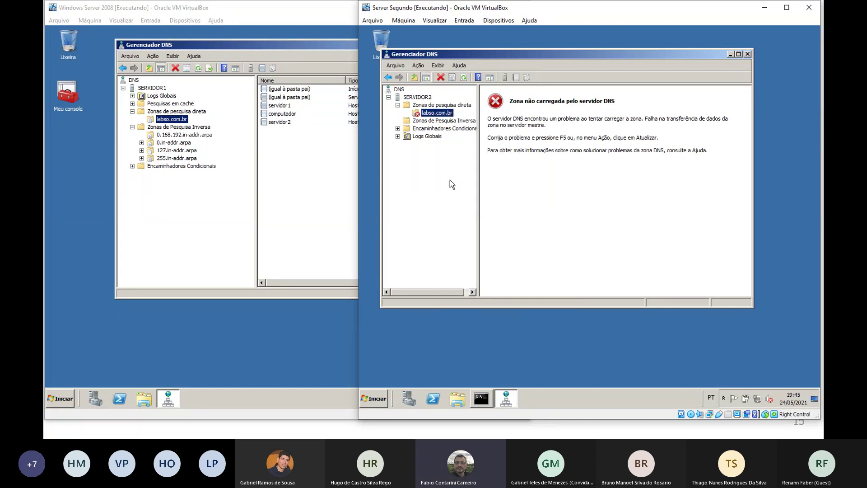
pyautogui.click(579, 141)
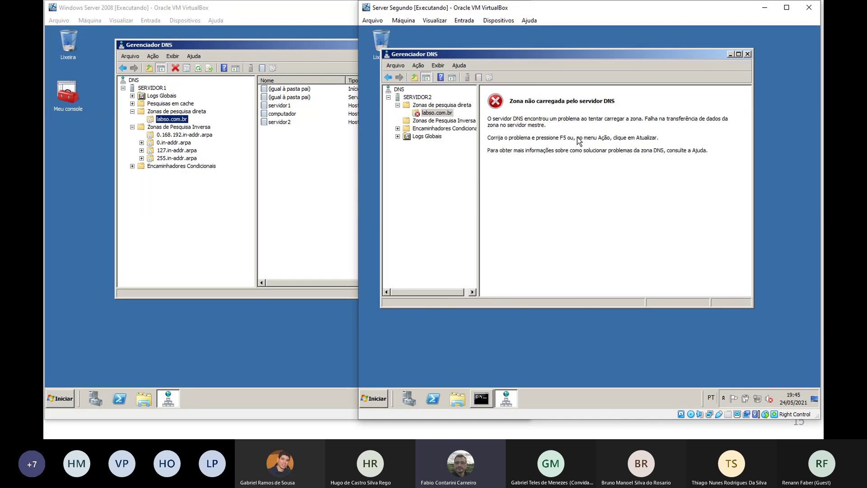
pyautogui.click(219, 200)
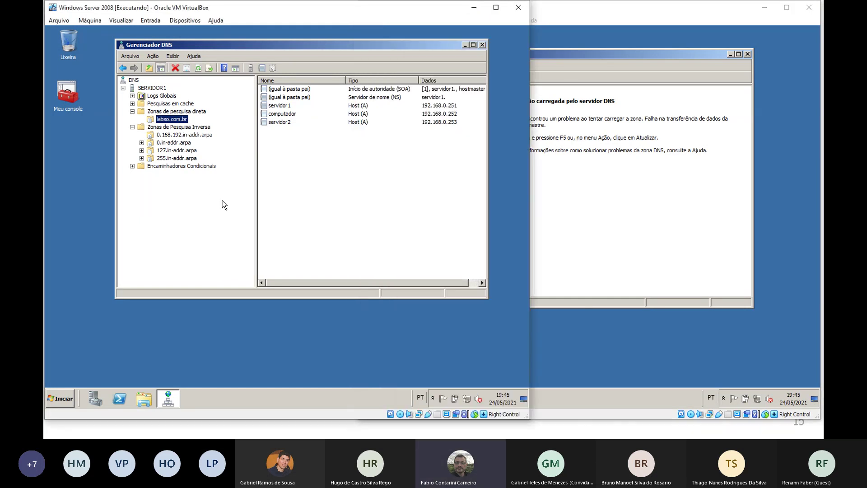
# Stop the DNS Server service on SERVIDOR1 via Todas as tarefas > Parar
pyautogui.click(153, 56)
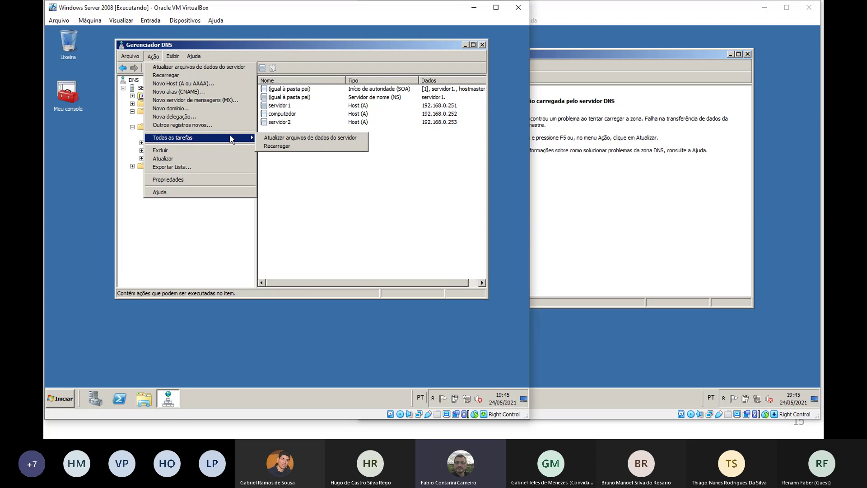
pyautogui.moveTo(132, 58)
pyautogui.click(142, 246)
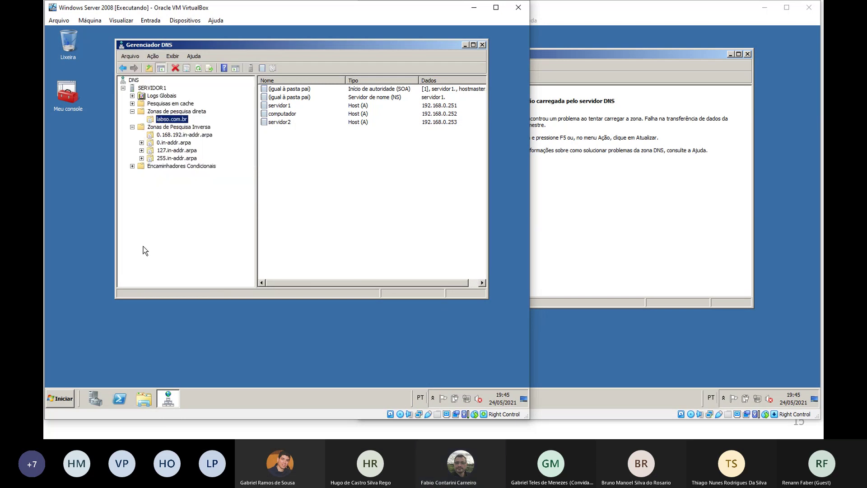
pyautogui.click(156, 90)
pyautogui.rightClick(156, 89)
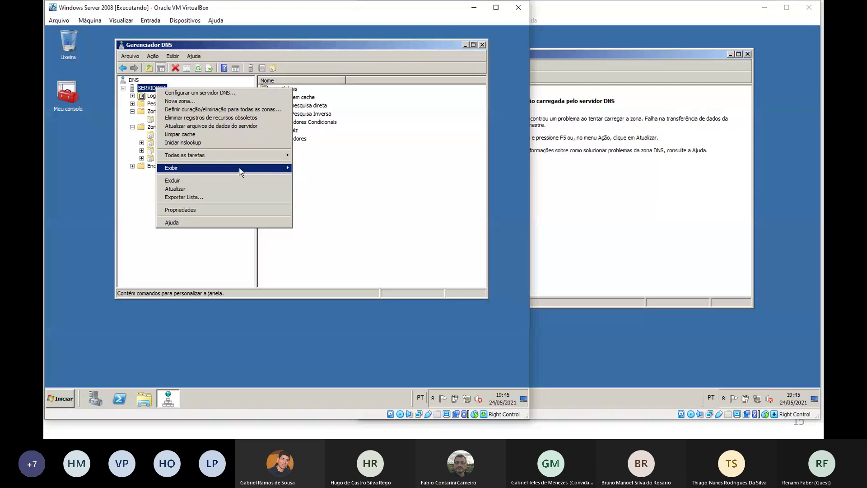
pyautogui.moveTo(240, 170)
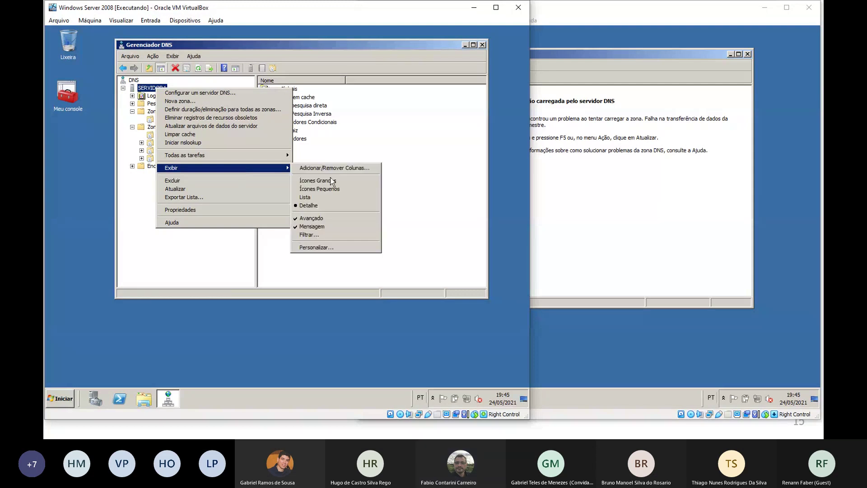
pyautogui.moveTo(280, 155)
pyautogui.click(328, 208)
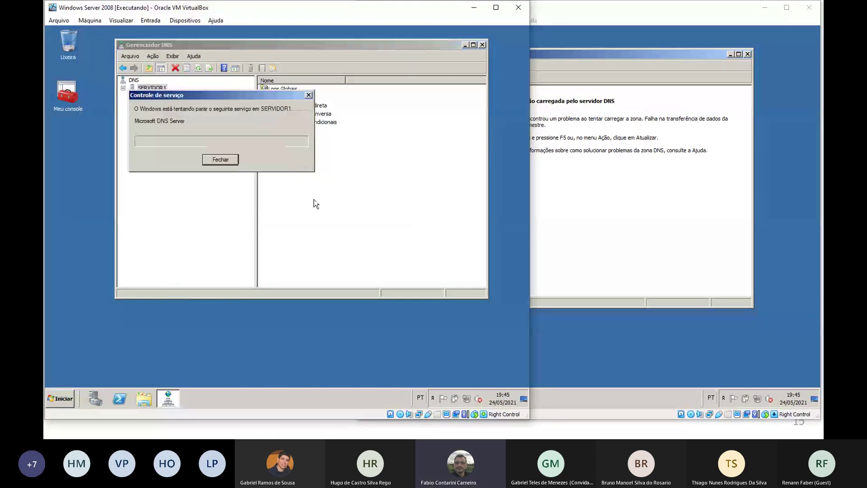
# Start SERVIDOR1's DNS Server service again, after briefly opening and closing nslookup
pyautogui.rightClick(155, 88)
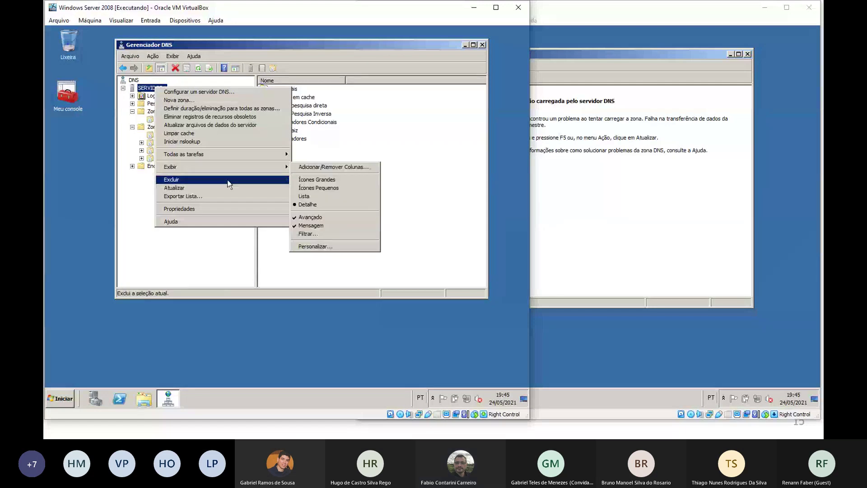
pyautogui.moveTo(231, 153)
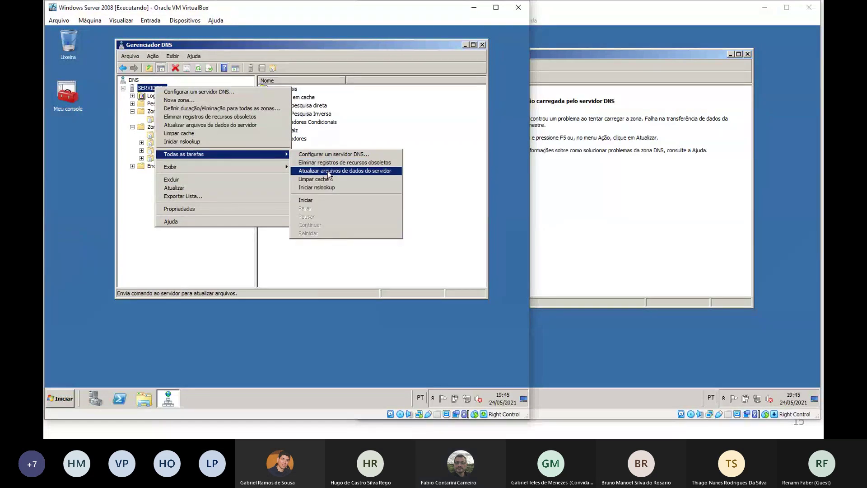
pyautogui.click(345, 187)
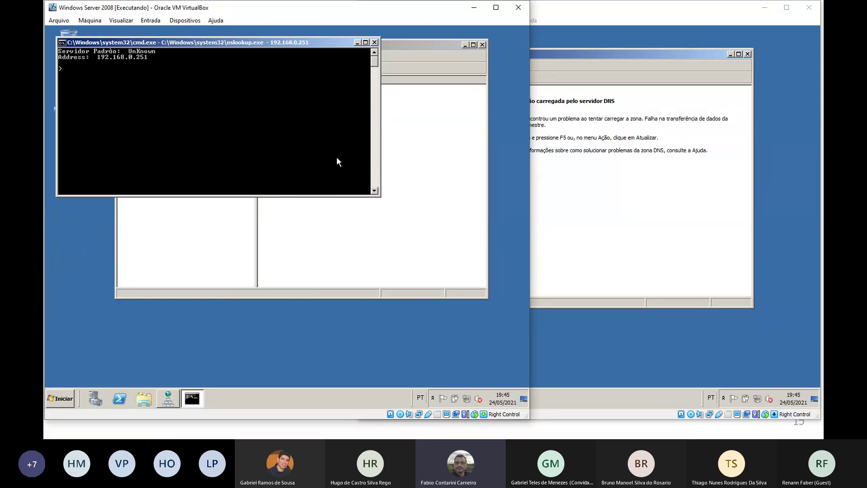
pyautogui.click(376, 42)
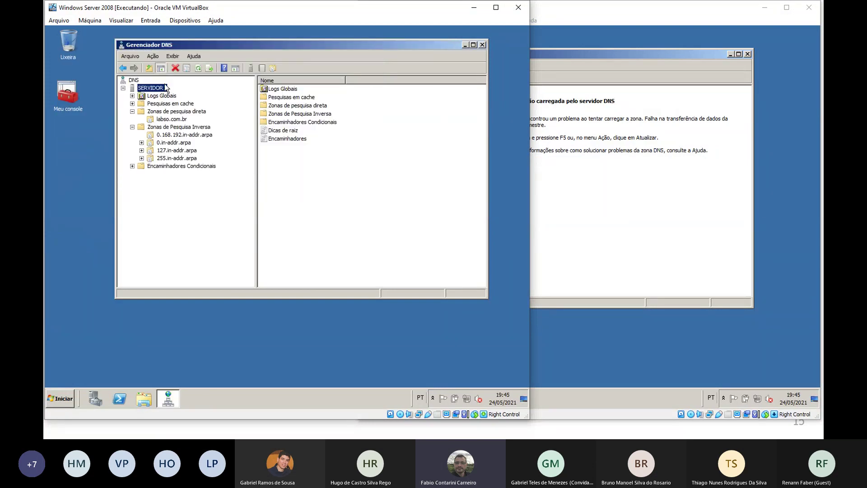
pyautogui.rightClick(158, 88)
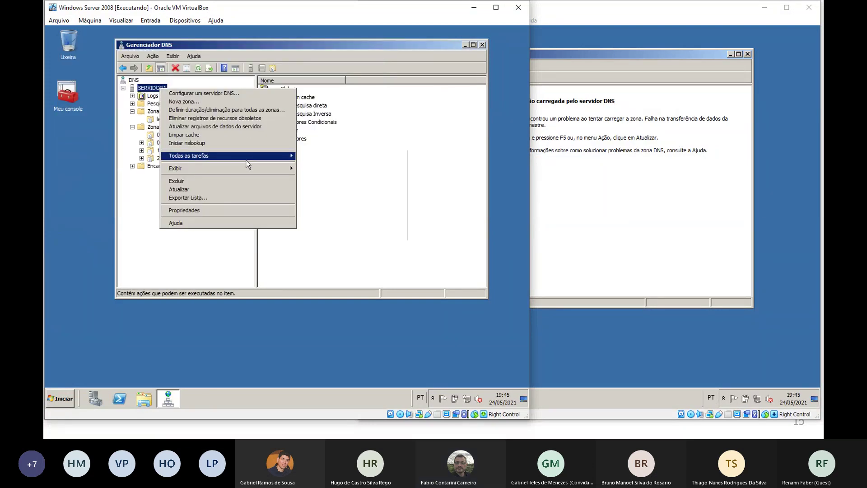
pyautogui.moveTo(248, 155)
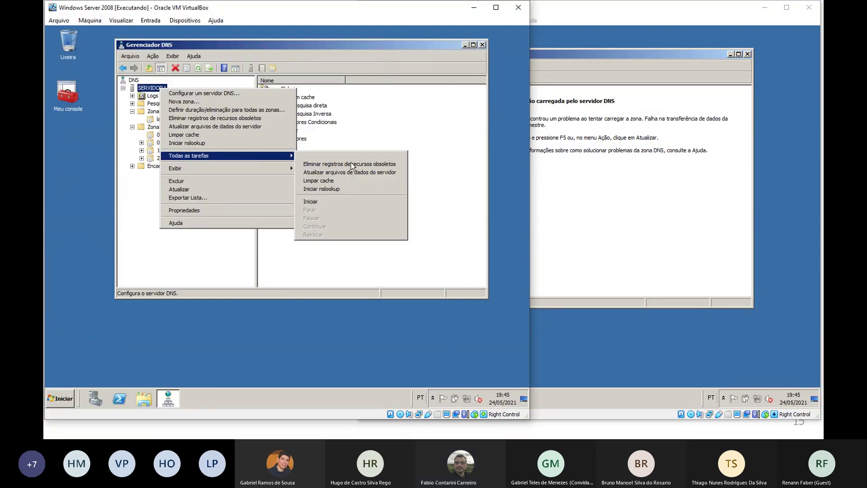
pyautogui.click(330, 201)
# Stop the DNS Server service on SERVIDOR2
pyautogui.click(595, 183)
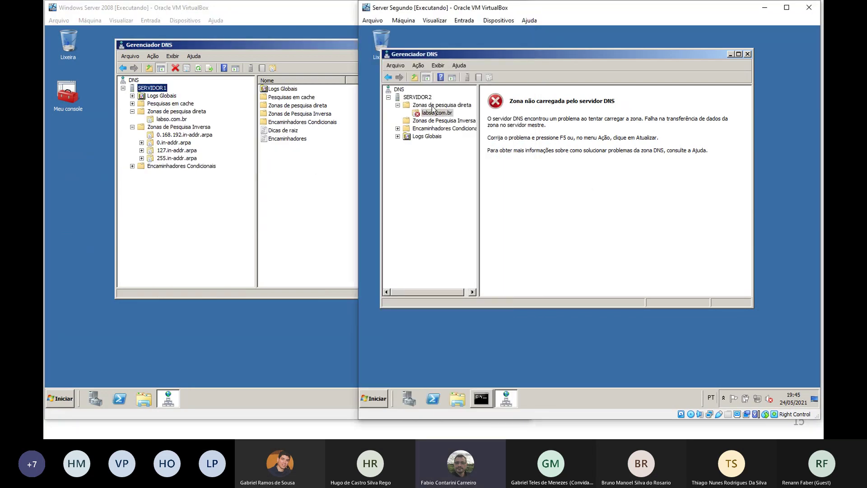
pyautogui.rightClick(424, 97)
pyautogui.moveTo(475, 169)
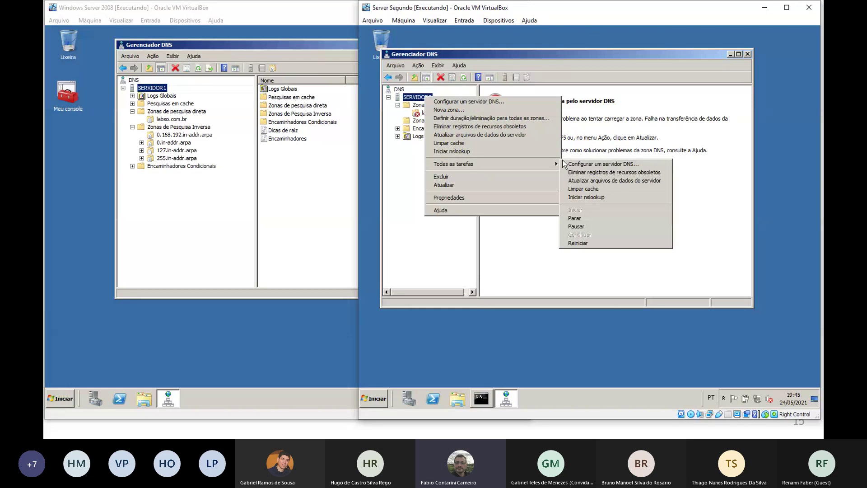
pyautogui.click(587, 218)
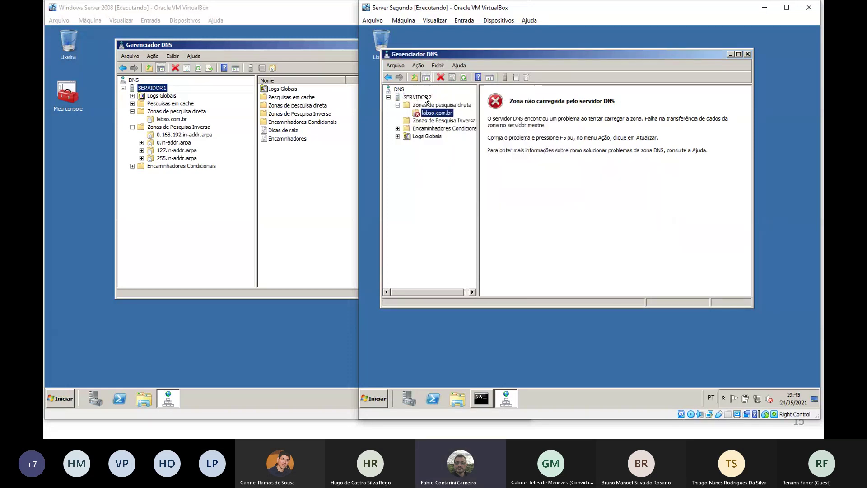
# Start SERVIDOR2's DNS Server service again and recheck its zone status
pyautogui.rightClick(425, 98)
pyautogui.moveTo(495, 164)
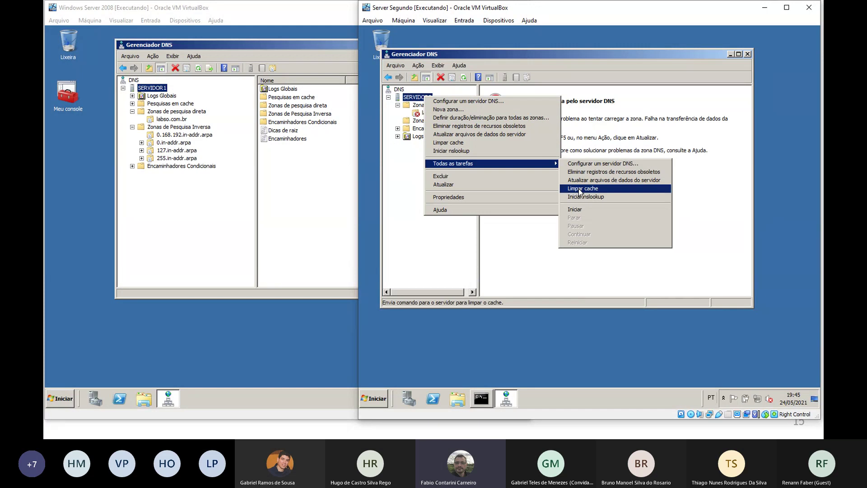
pyautogui.click(575, 210)
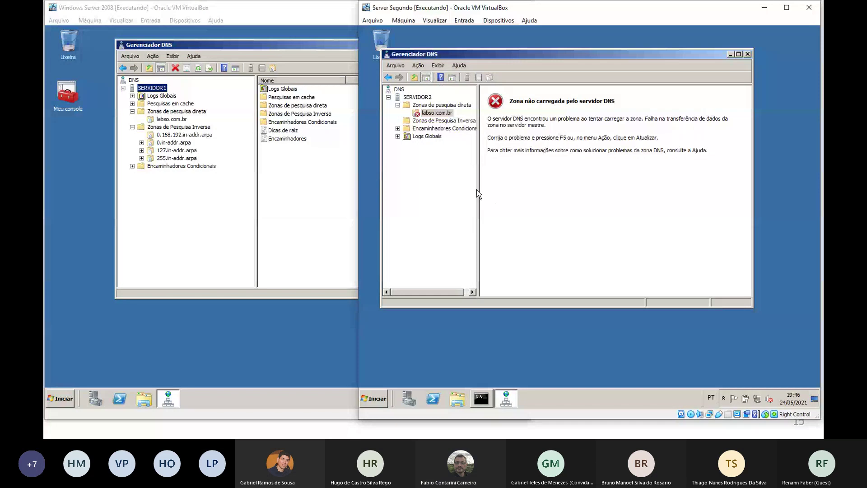
pyautogui.click(280, 187)
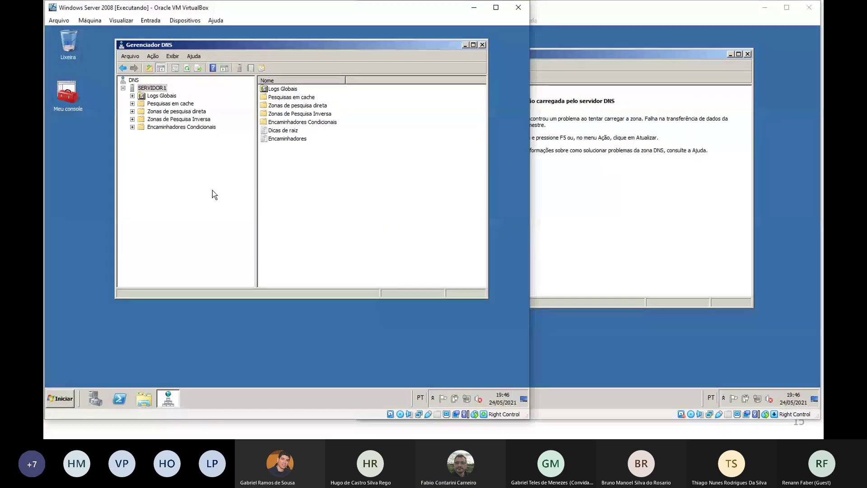
pyautogui.click(578, 175)
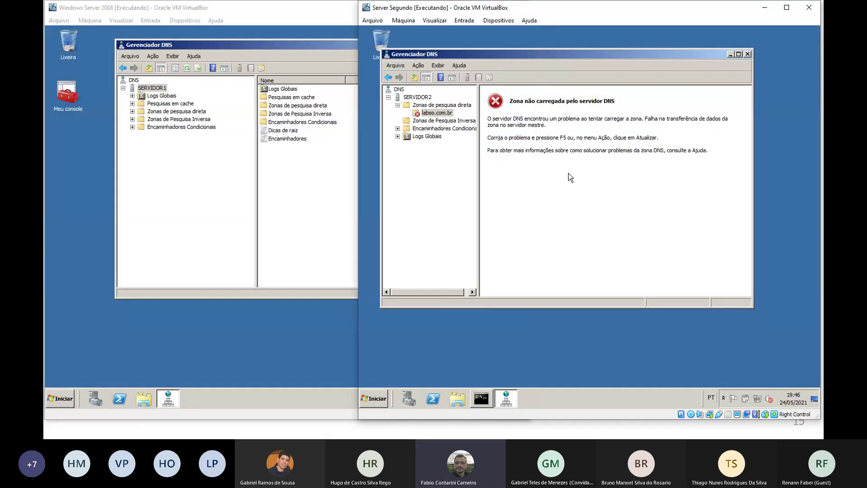
pyautogui.click(254, 212)
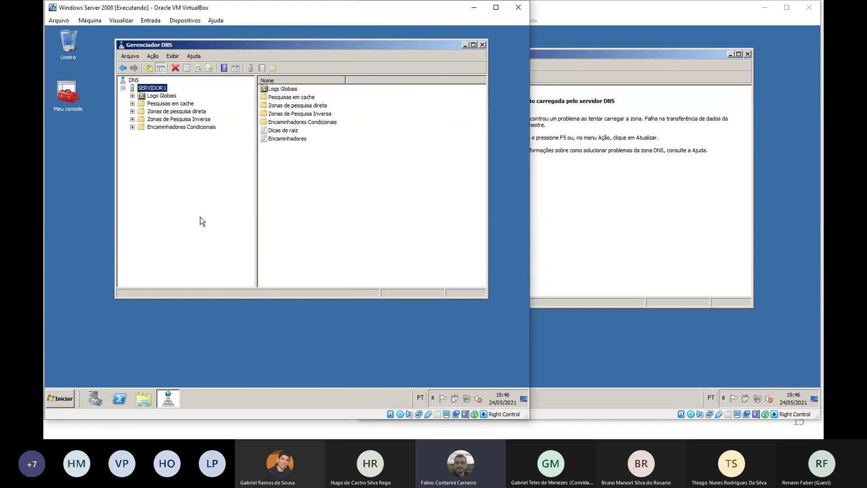
# On SERVIDOR1, expand Zonas de pesquisa direta and show the labso.com.br zone's records
pyautogui.click(133, 104)
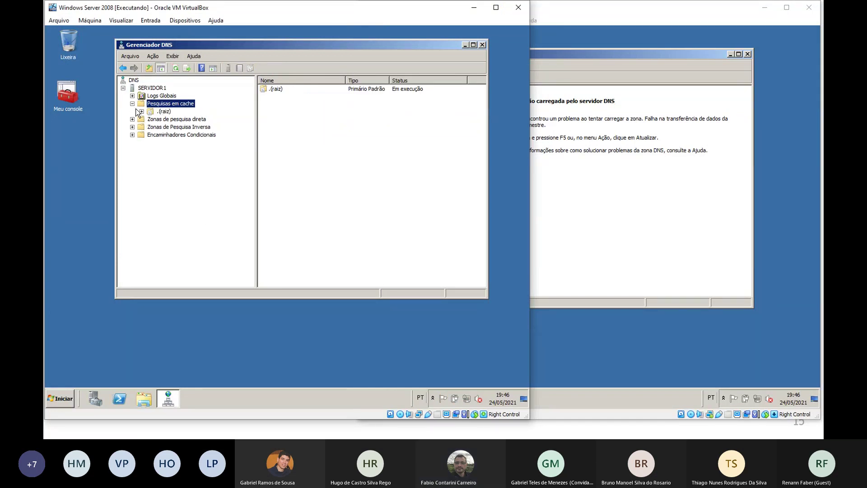
pyautogui.click(133, 104)
pyautogui.click(202, 112)
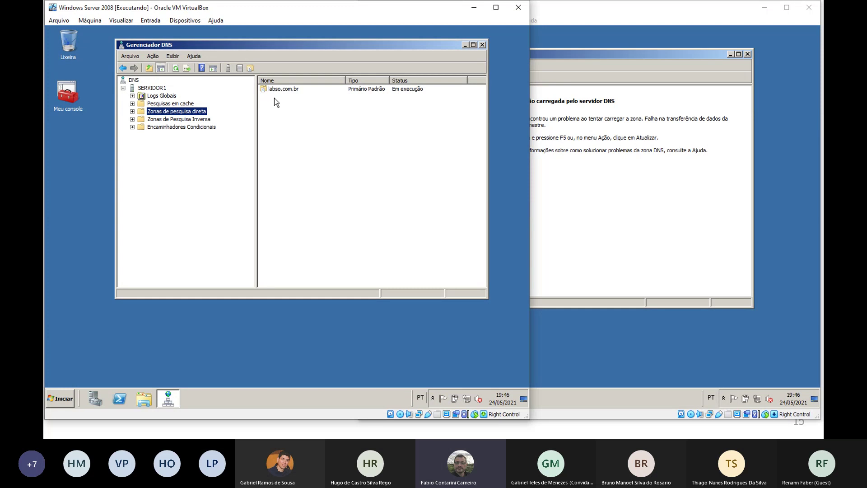
pyautogui.rightClick(287, 89)
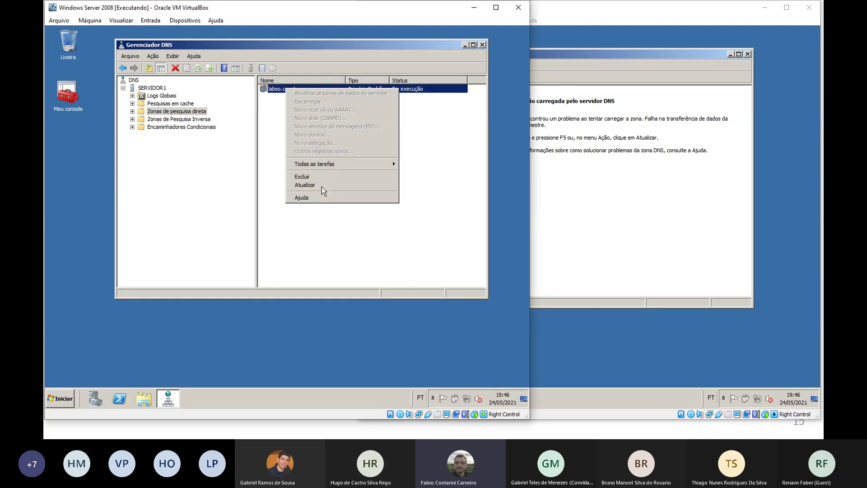
pyautogui.click(278, 92)
pyautogui.rightClick(278, 92)
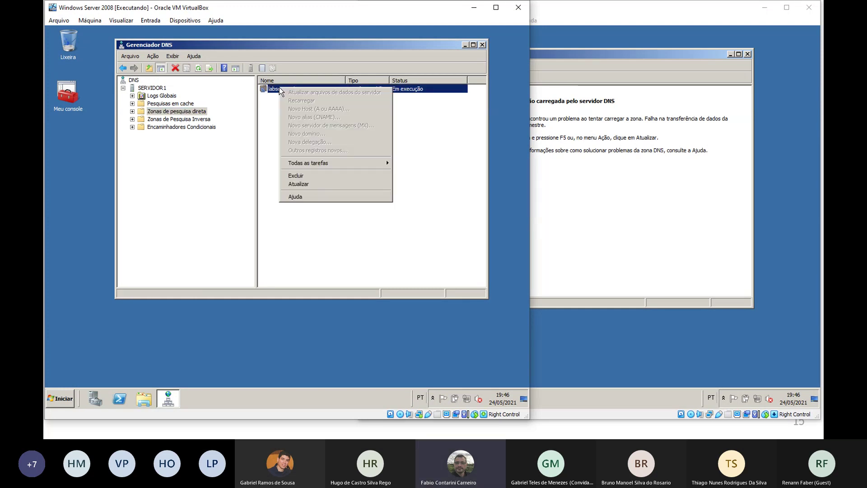
pyautogui.rightClick(170, 112)
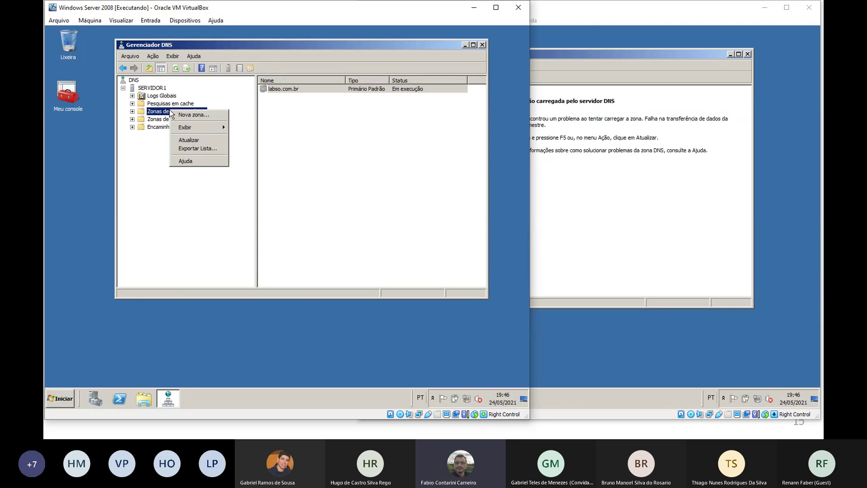
pyautogui.click(132, 111)
pyautogui.click(152, 119)
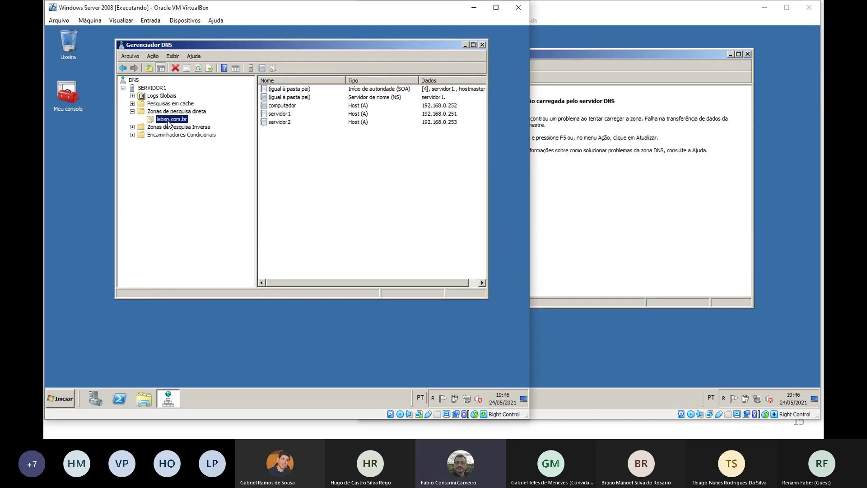
pyautogui.rightClick(168, 119)
# View the zone transfer settings in SERVIDOR1's labso.com.br properties
pyautogui.click(273, 251)
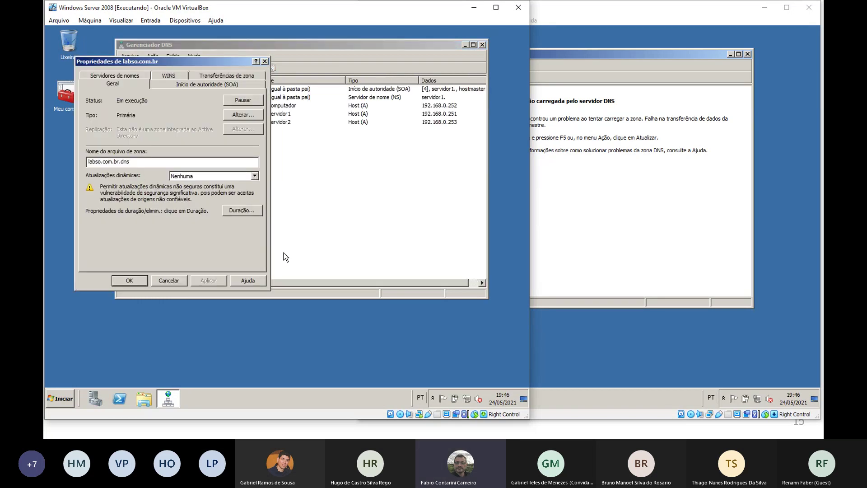
pyautogui.click(219, 75)
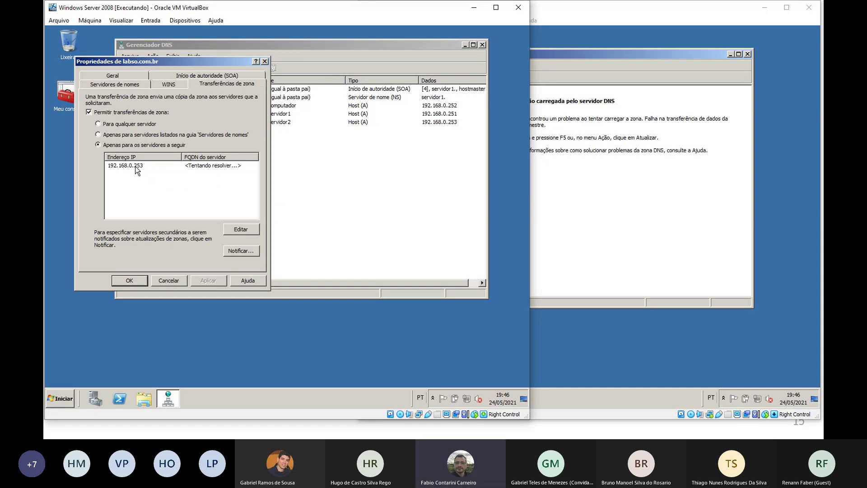
pyautogui.click(573, 230)
pyautogui.click(285, 338)
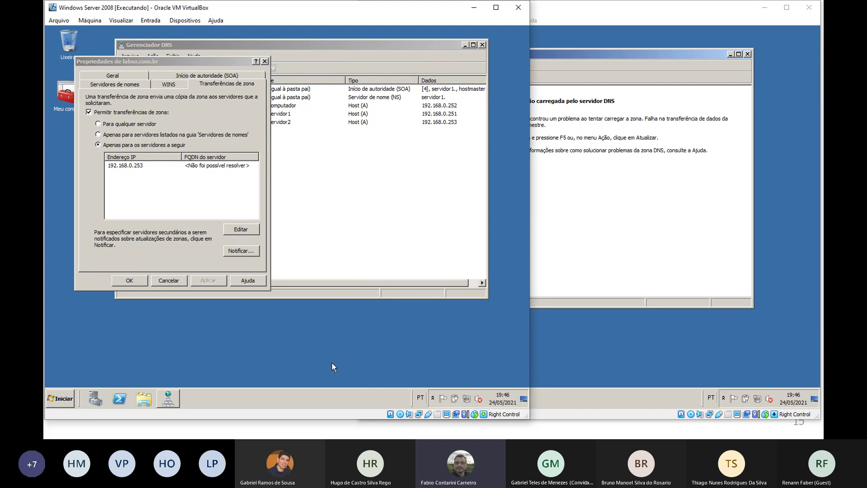
# Compare servidor2's failing labso.com.br zone with SERVIDOR1's unresolvable 192.168.0.253 transfer entry
pyautogui.click(593, 344)
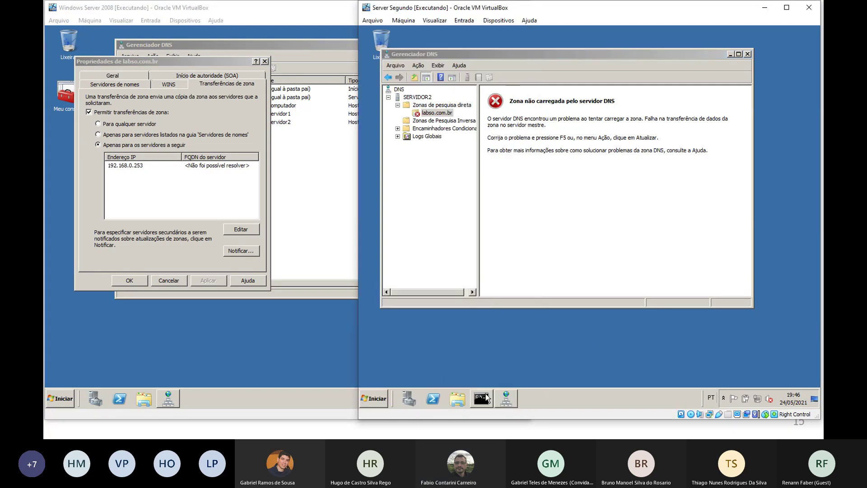
pyautogui.moveTo(501, 397)
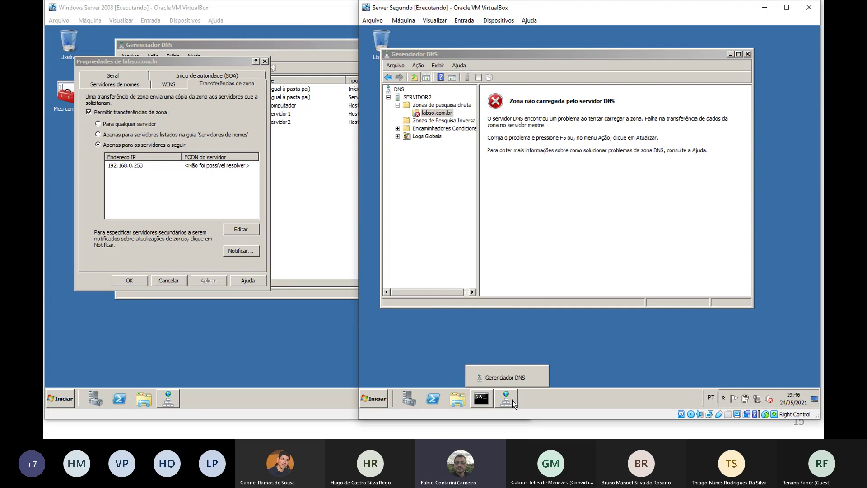
pyautogui.click(448, 114)
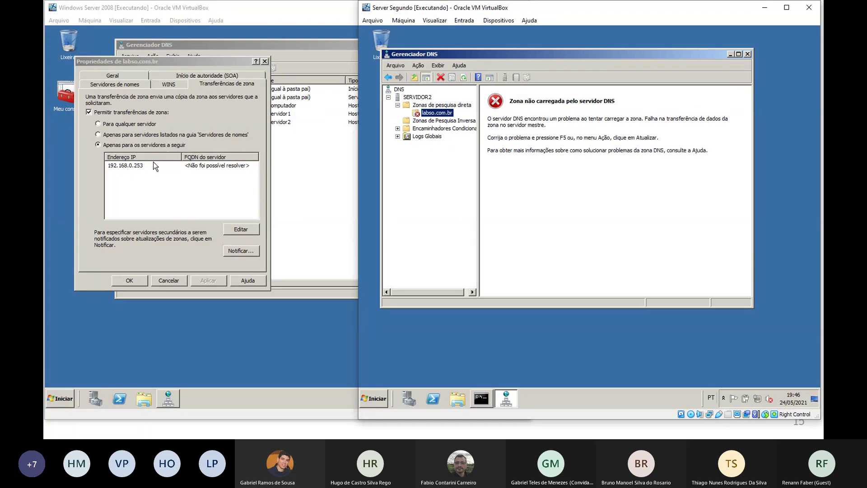
pyautogui.click(229, 167)
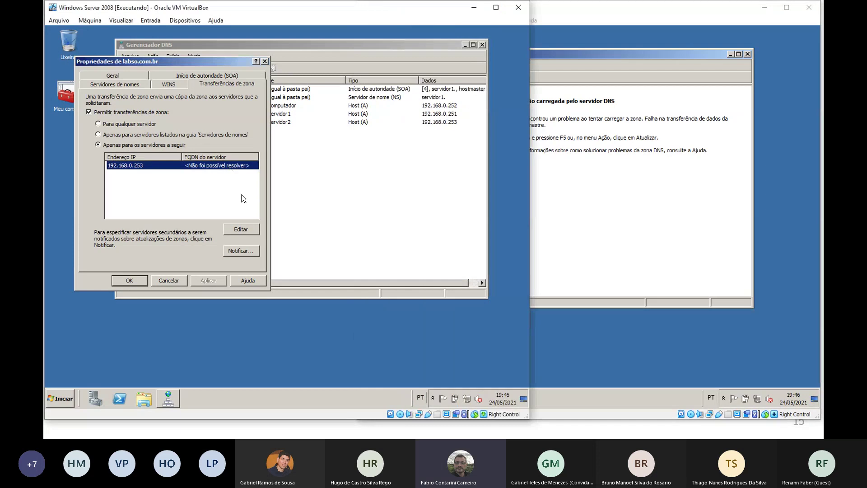
pyautogui.click(609, 266)
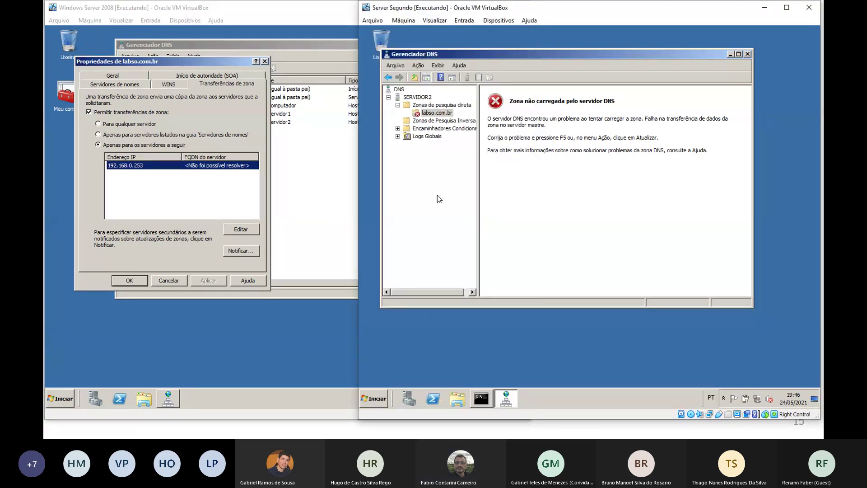
# Delete the existing 192.168.0.253 entry from labso.com.br's allowed transfer server list
pyautogui.click(167, 170)
pyautogui.click(241, 229)
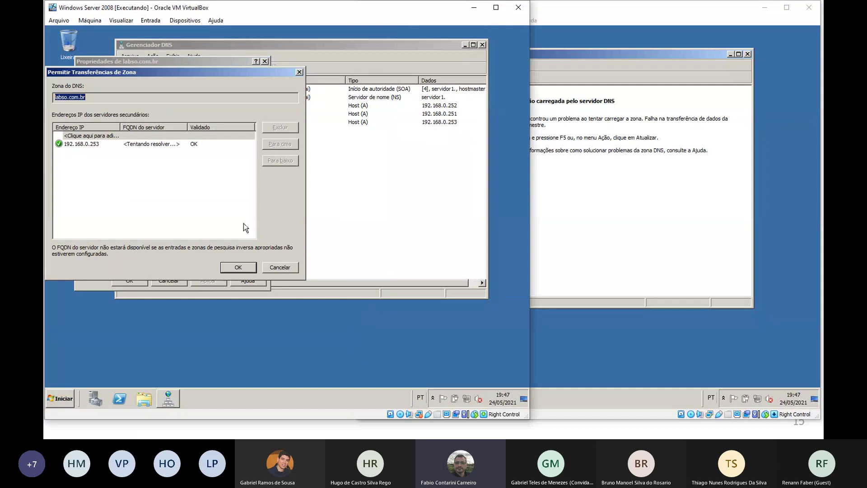
pyautogui.click(106, 144)
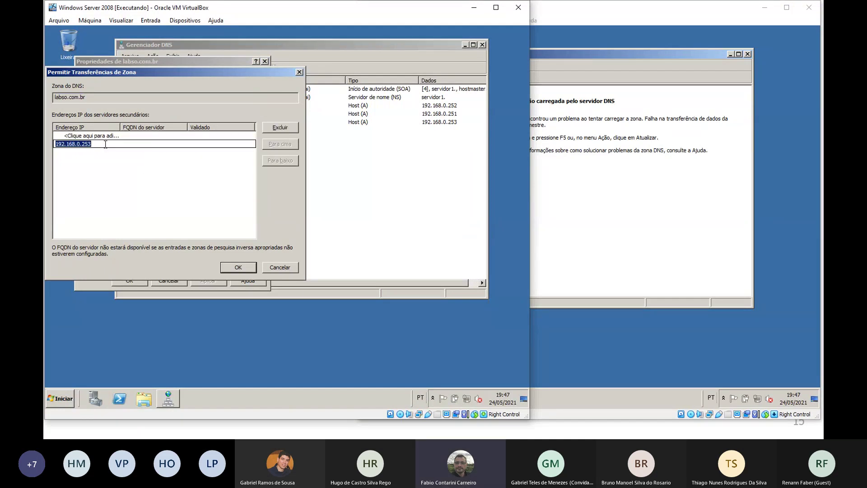
pyautogui.click(280, 127)
pyautogui.click(181, 136)
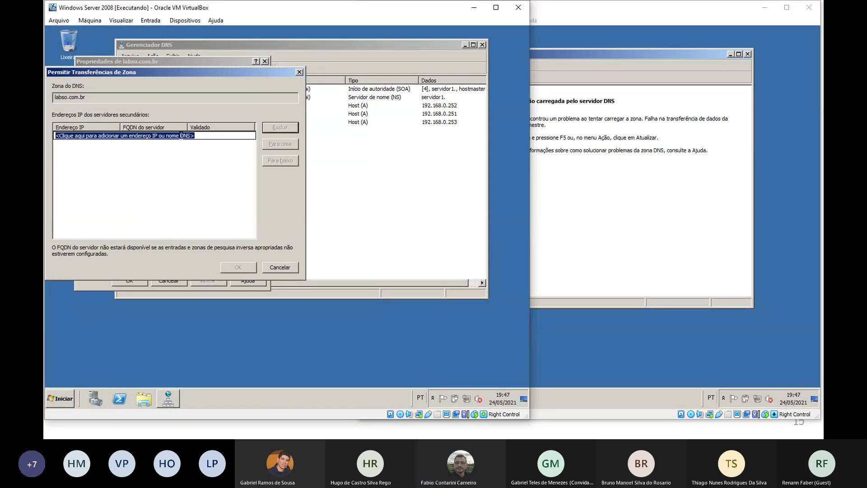
pyautogui.click(181, 135)
# Re-enter 192.168.0.253 as the allowed transfer server, fixing the invalid entry, and confirm the list
pyautogui.write('1')
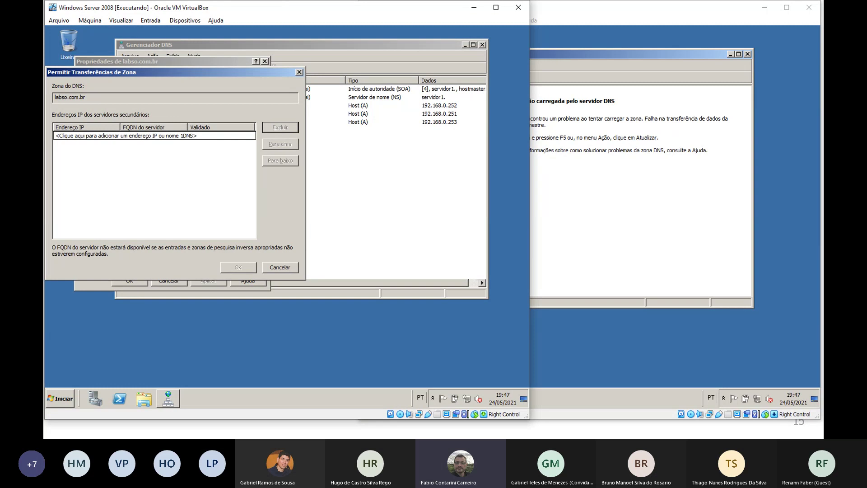
pyautogui.write('92.168.0.253')
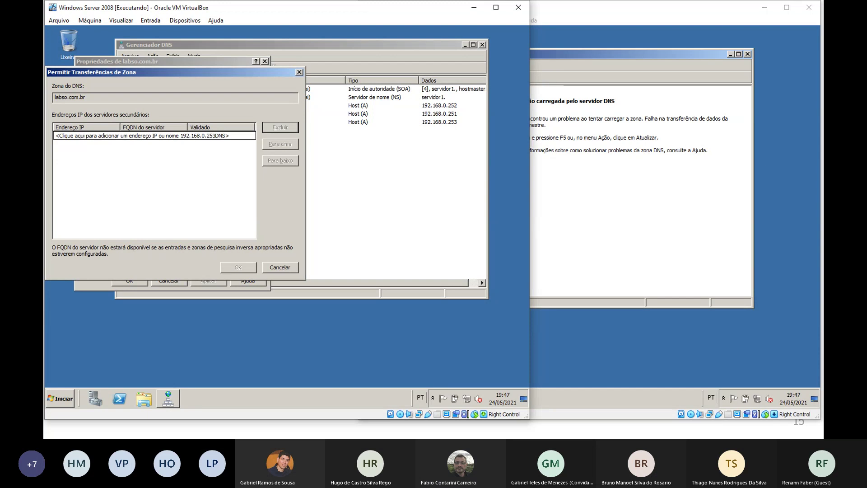
pyautogui.press('Return')
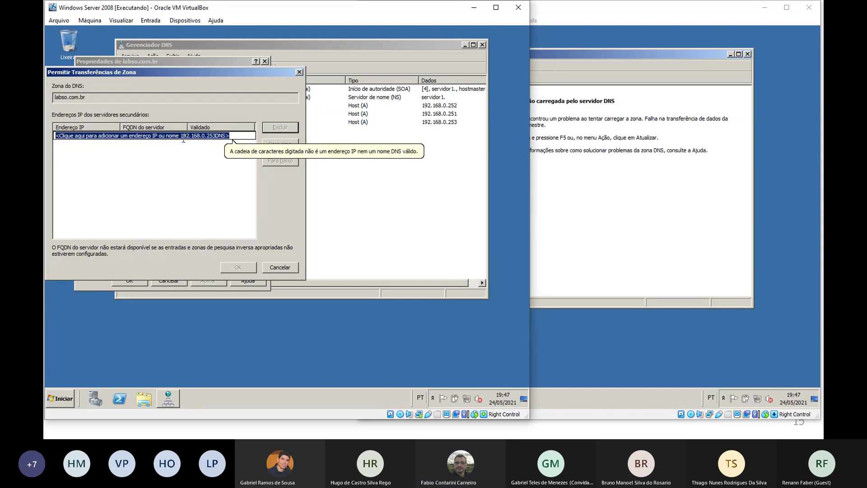
pyautogui.moveTo(230, 135); pyautogui.dragTo(55, 137)
pyautogui.press('BackSpace')
pyautogui.write('1')
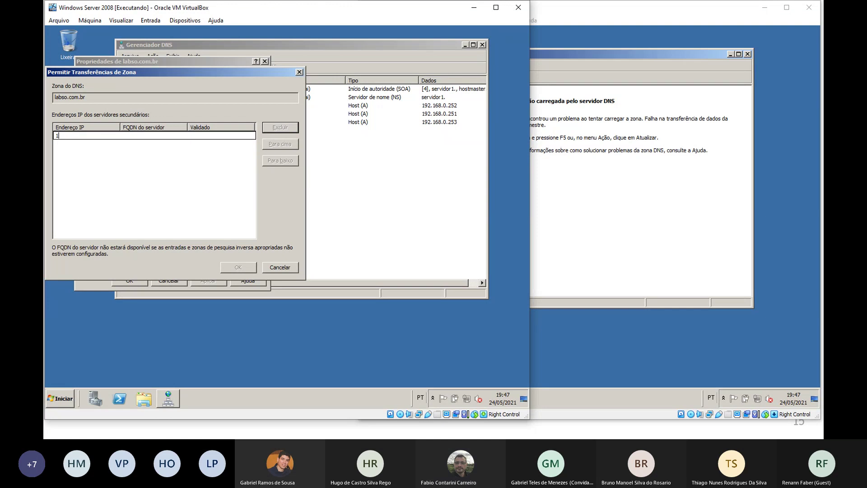
pyautogui.write('92.168.0.253')
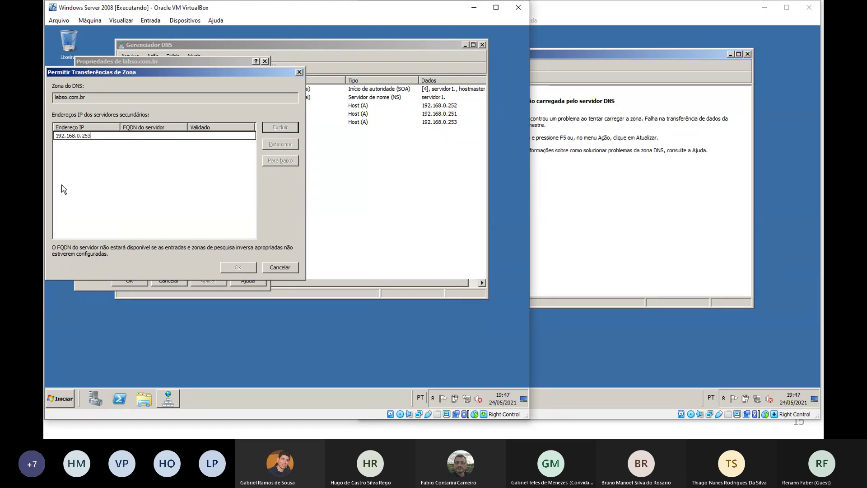
pyautogui.press('Return')
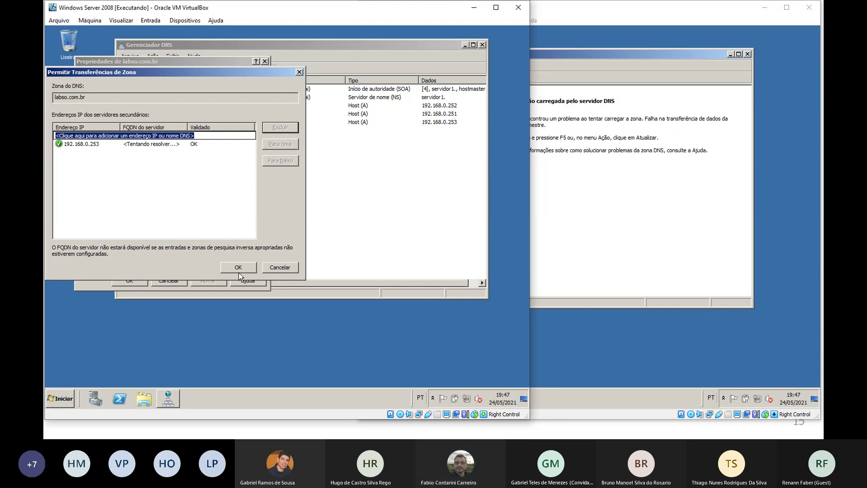
pyautogui.click(254, 270)
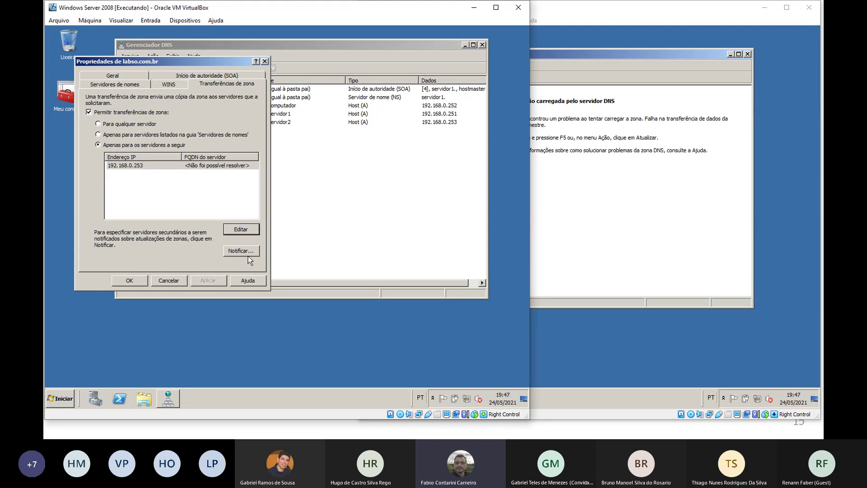
# Close the zone properties and open the reverse zone 0.168.192.in-addr.arpa
pyautogui.click(145, 280)
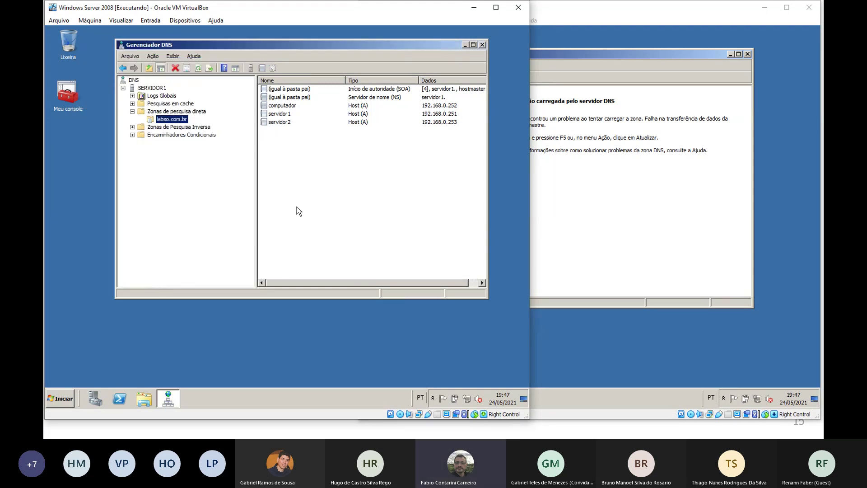
pyautogui.click(201, 127)
pyautogui.click(133, 127)
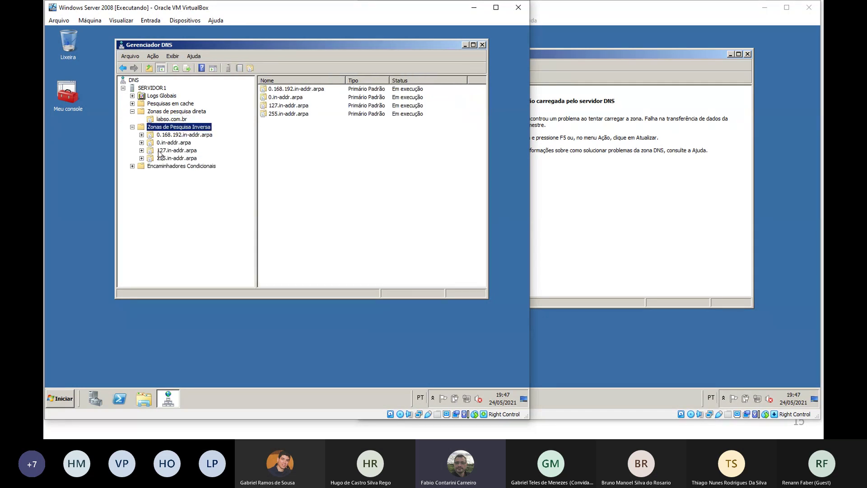
pyautogui.click(180, 135)
# Add a PTR record mapping host 253 to servidor2.labso.com.br
pyautogui.rightClick(282, 124)
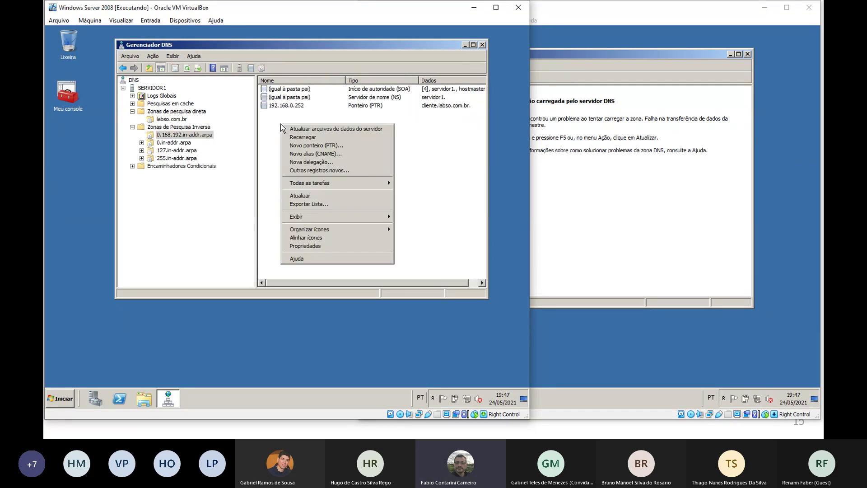
pyautogui.click(302, 143)
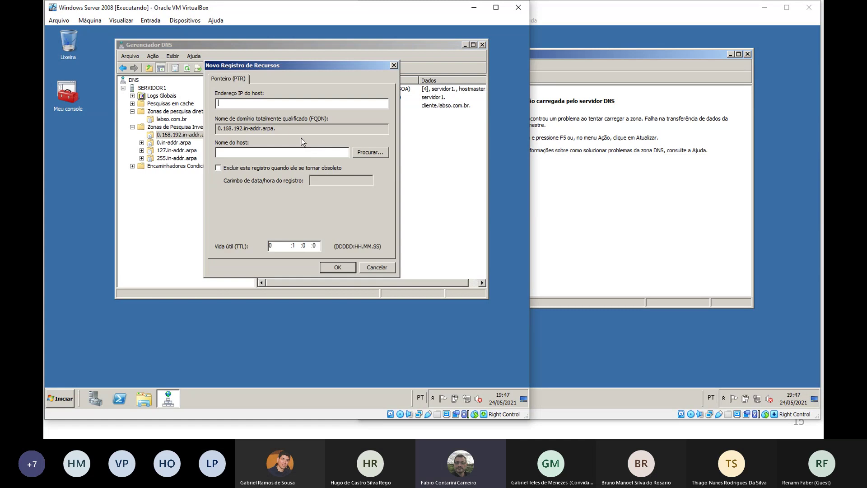
pyautogui.write('253')
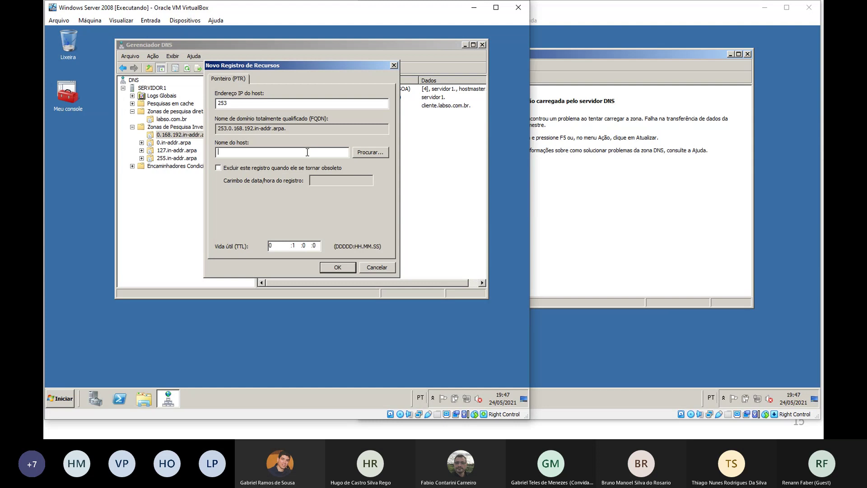
pyautogui.write('servidor3')
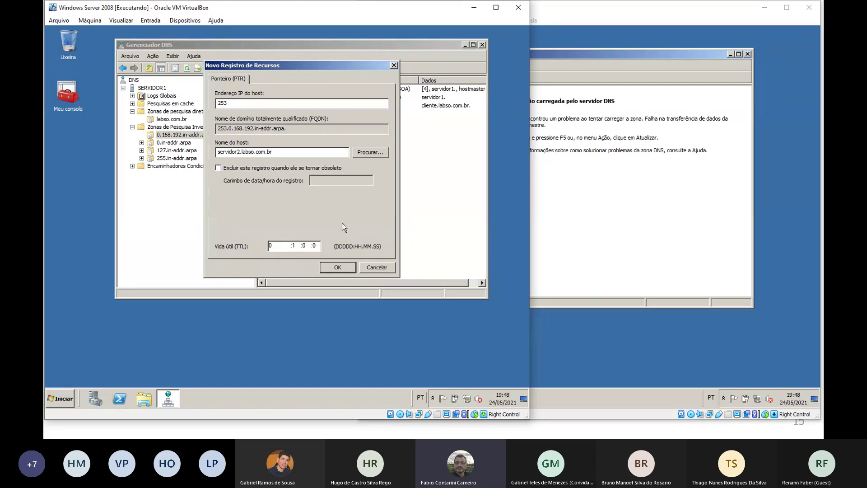
pyautogui.write('.')
pyautogui.click(339, 268)
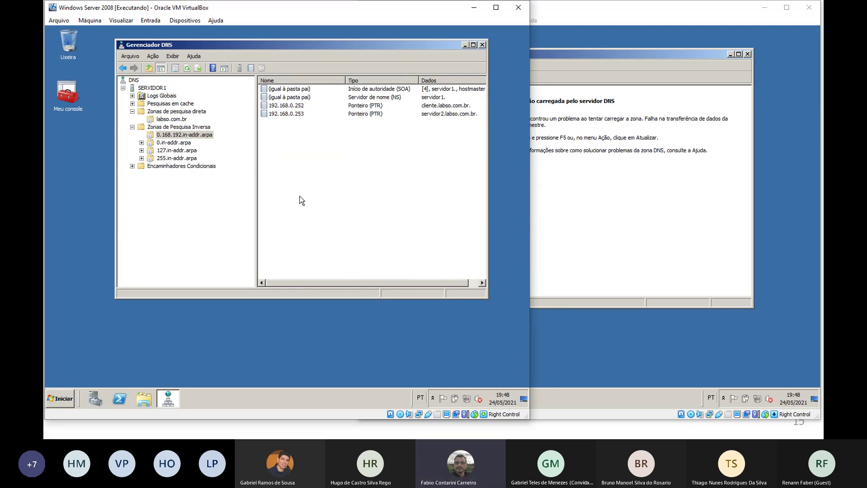
# Review the zone transfer settings in SERVIDOR1's labso.com.br properties, then close them
pyautogui.click(595, 187)
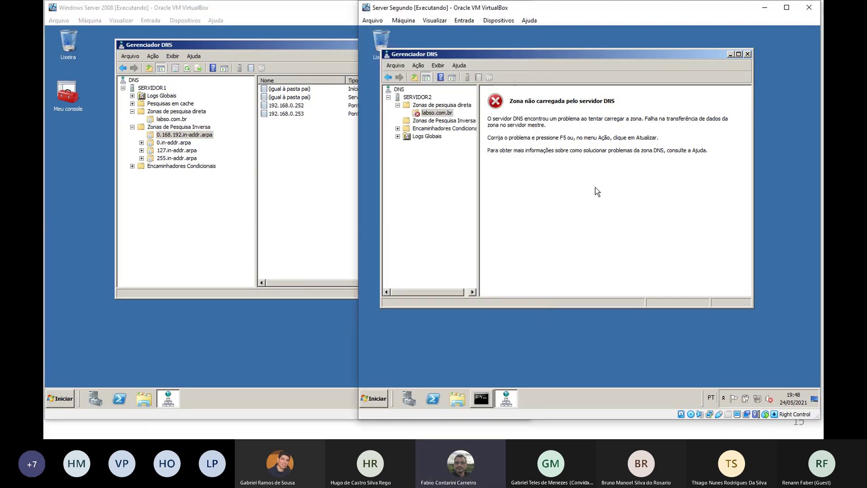
pyautogui.click(333, 210)
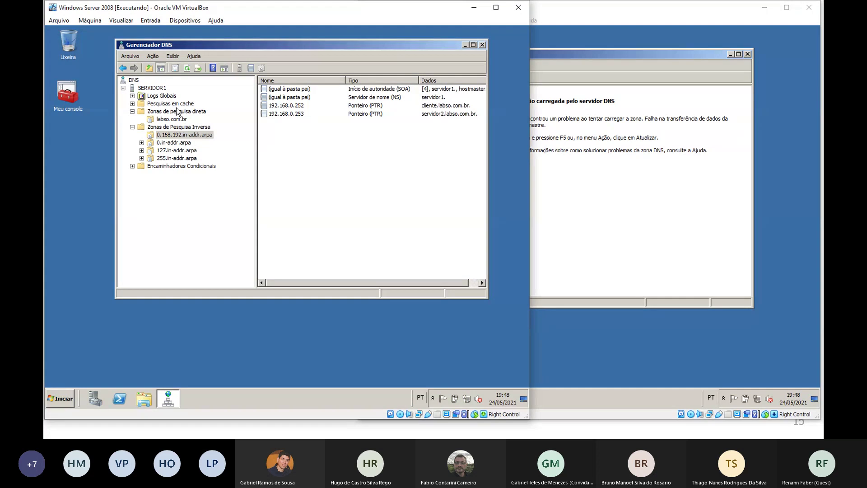
pyautogui.rightClick(162, 89)
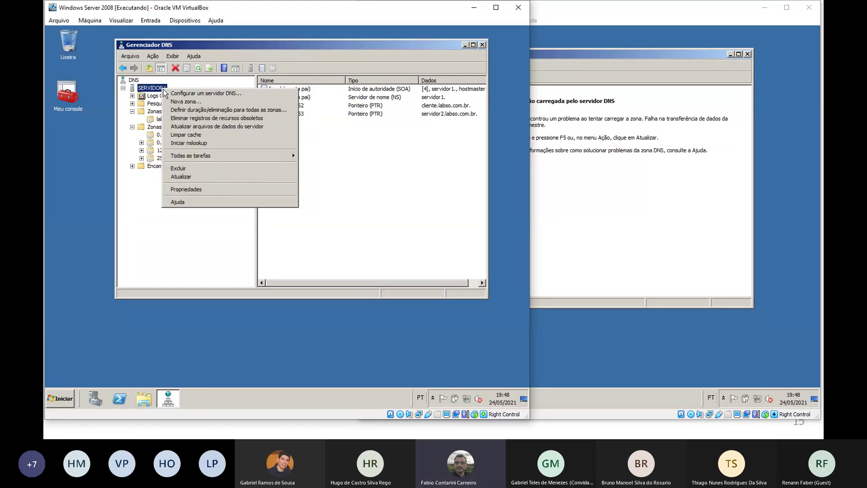
pyautogui.click(167, 119)
pyautogui.rightClick(167, 120)
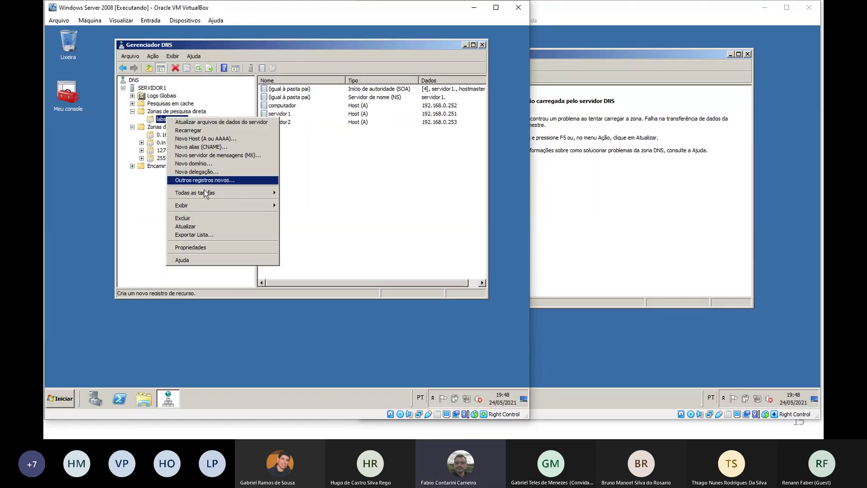
pyautogui.click(213, 248)
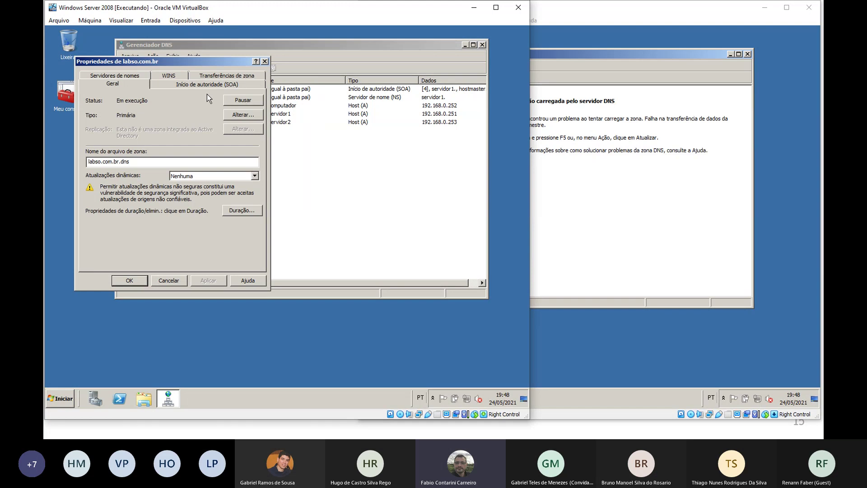
pyautogui.click(221, 74)
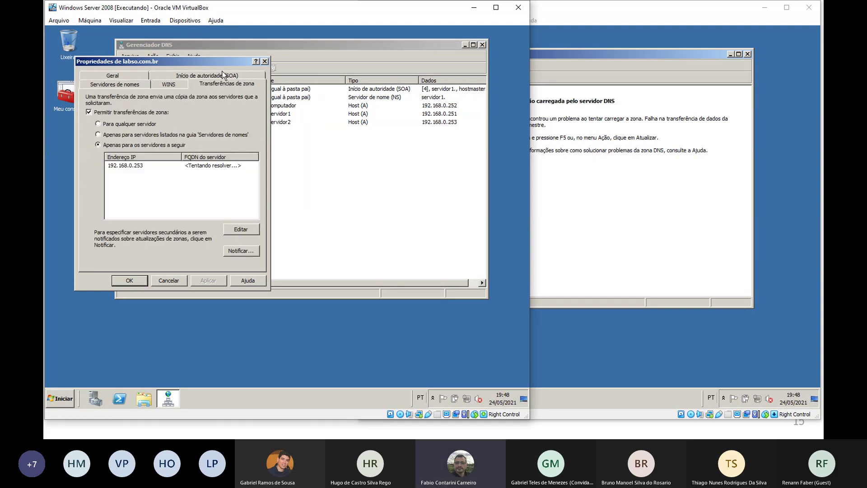
pyautogui.click(208, 165)
pyautogui.click(129, 281)
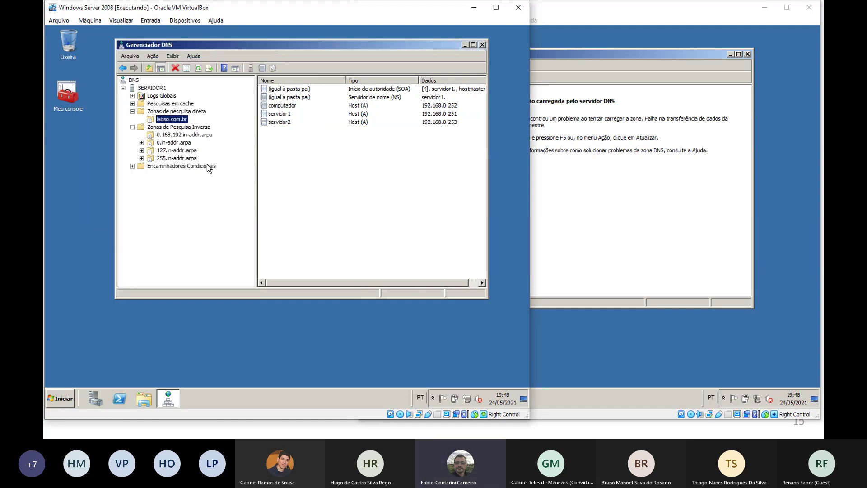
# Reopen labso.com.br's zone transfer settings and edit the allowed transfer server list
pyautogui.rightClick(177, 118)
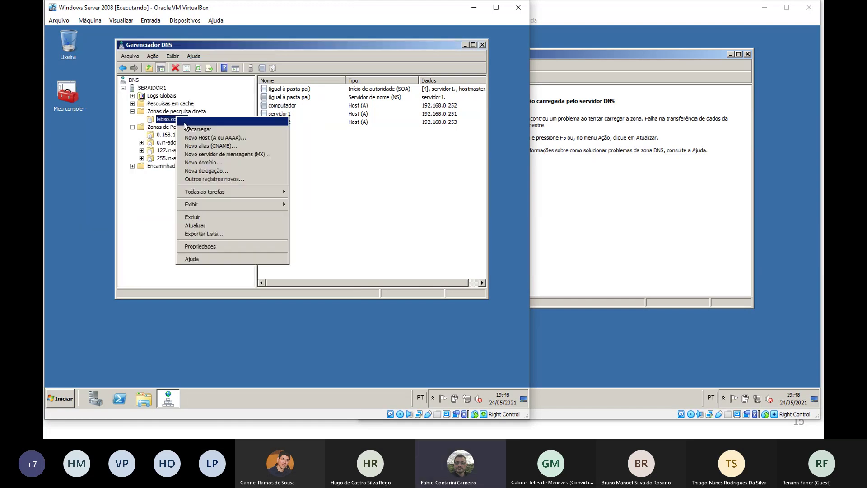
pyautogui.click(237, 247)
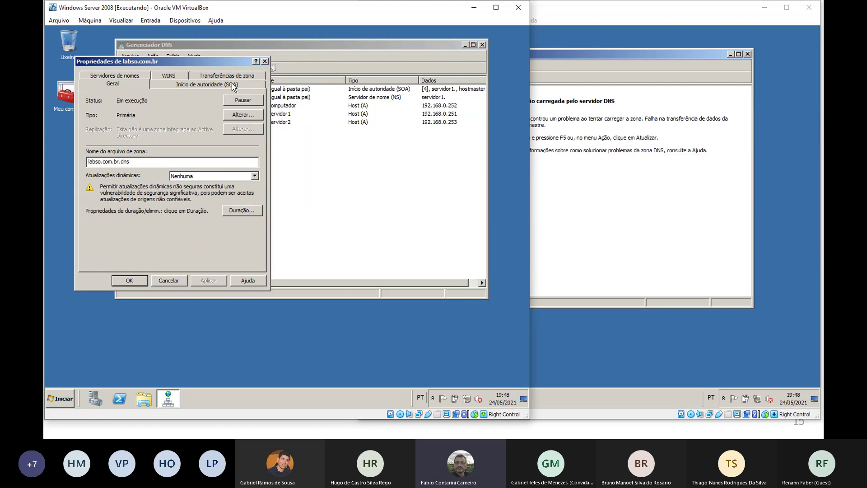
pyautogui.click(231, 77)
pyautogui.click(224, 166)
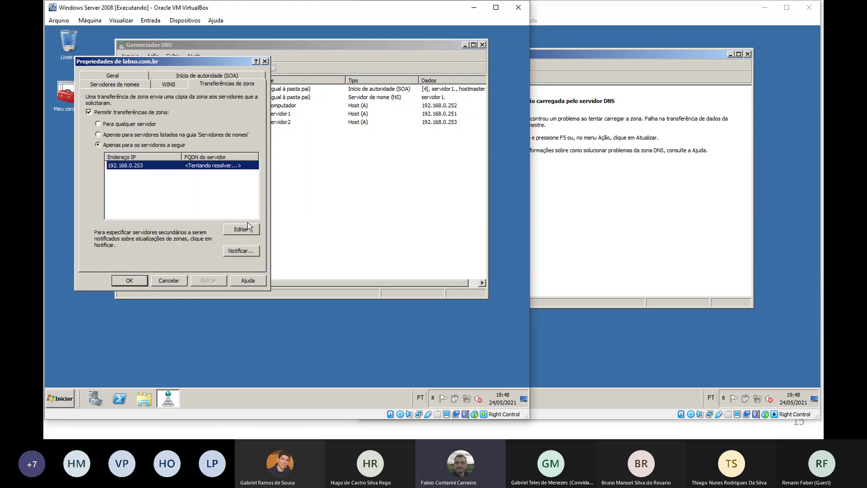
pyautogui.click(247, 227)
pyautogui.click(178, 143)
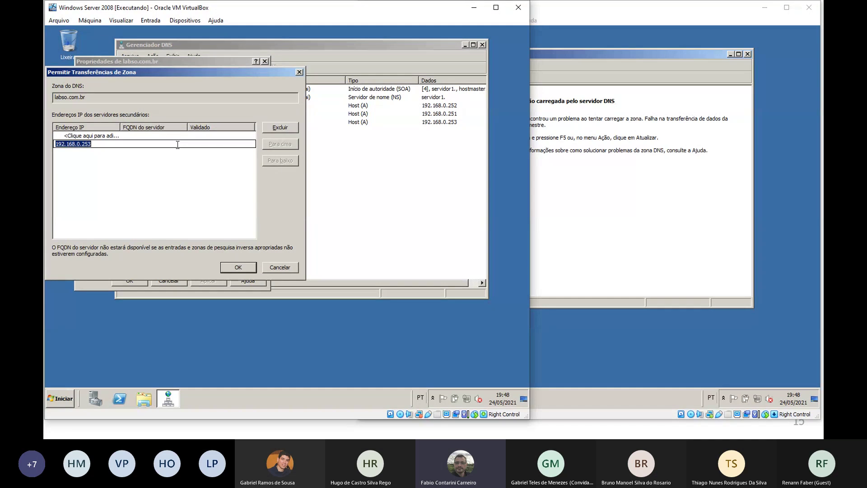
pyautogui.press('Return')
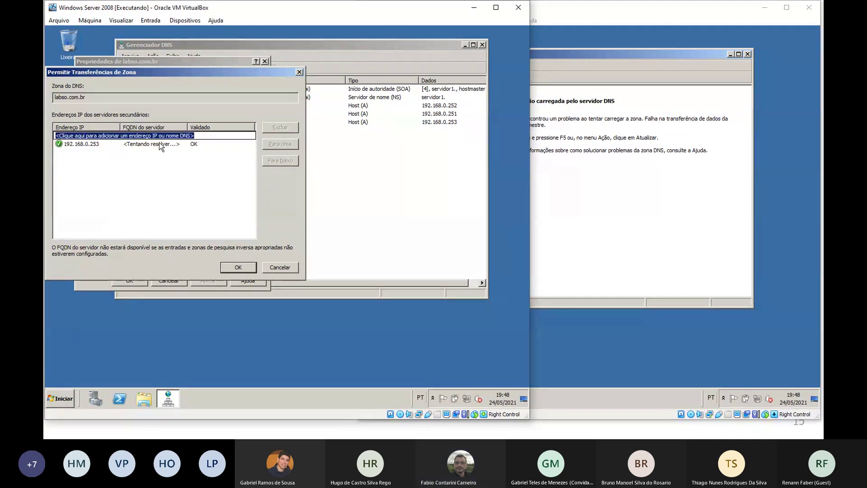
# Replace the 192.168.0.253 entry with a re-typed 192.168.0.253 and save both dialogs
pyautogui.click(159, 144)
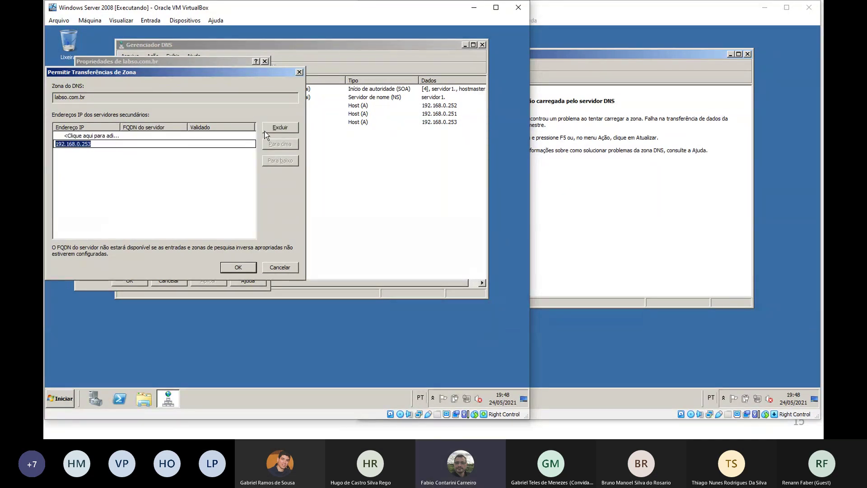
pyautogui.click(280, 128)
pyautogui.write('19')
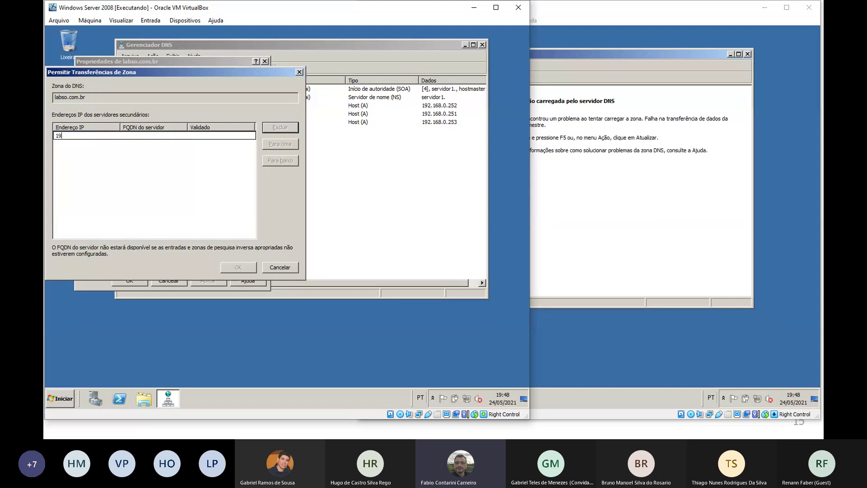
pyautogui.write('2.168.0.2')
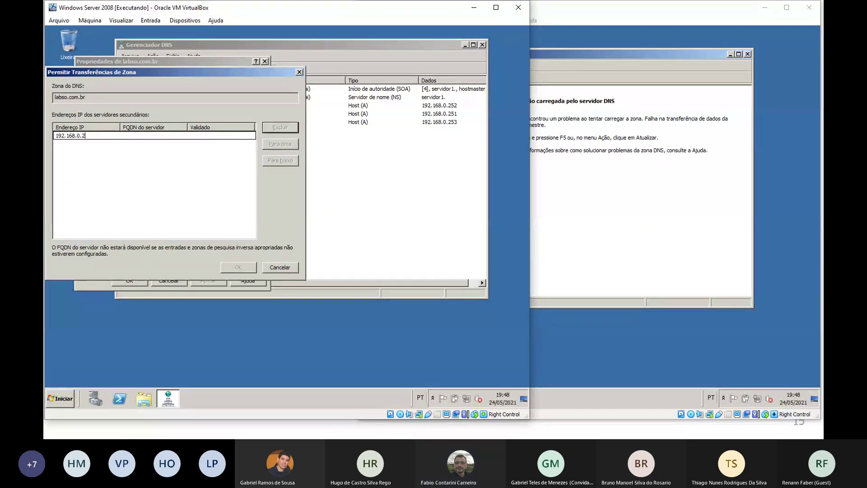
pyautogui.write('53')
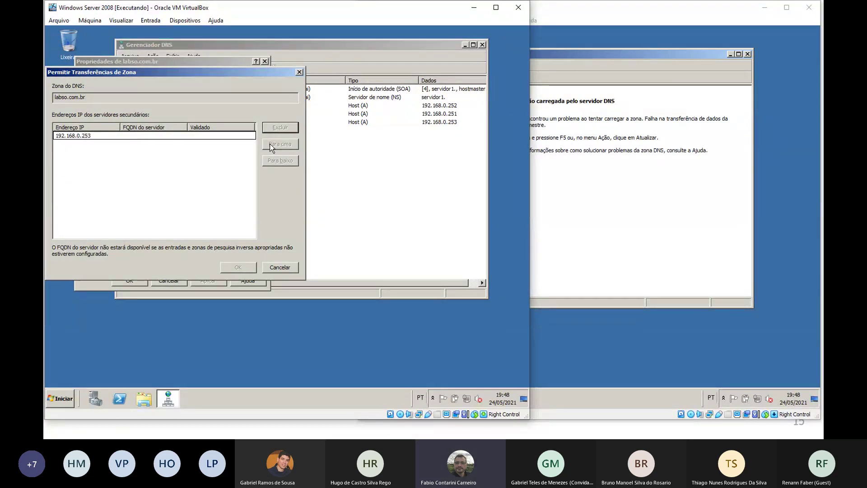
pyautogui.press('Return')
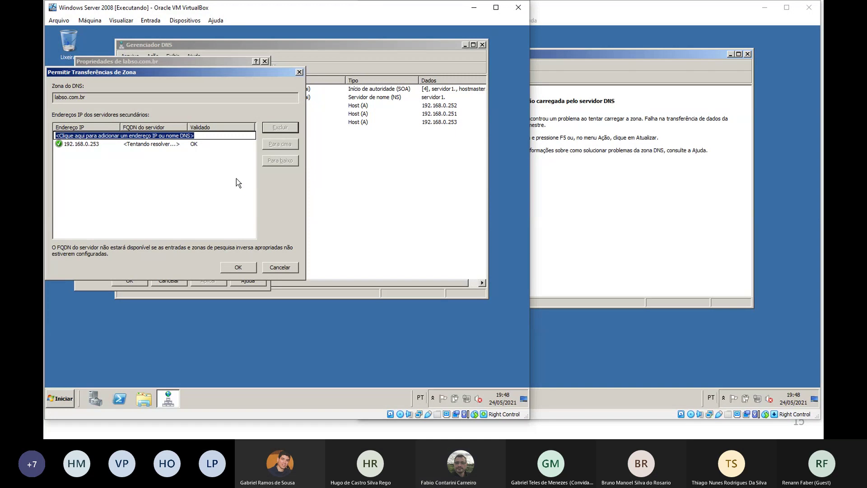
pyautogui.click(239, 267)
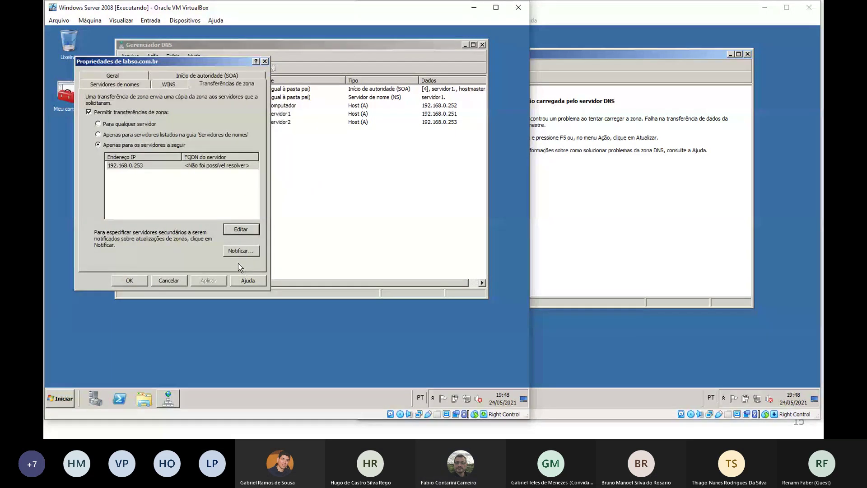
pyautogui.click(147, 282)
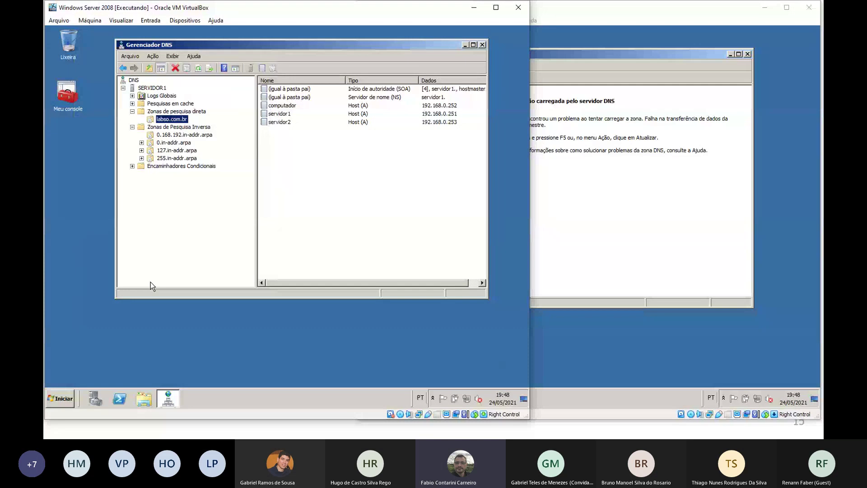
pyautogui.hotkey('alt', 'Tab')
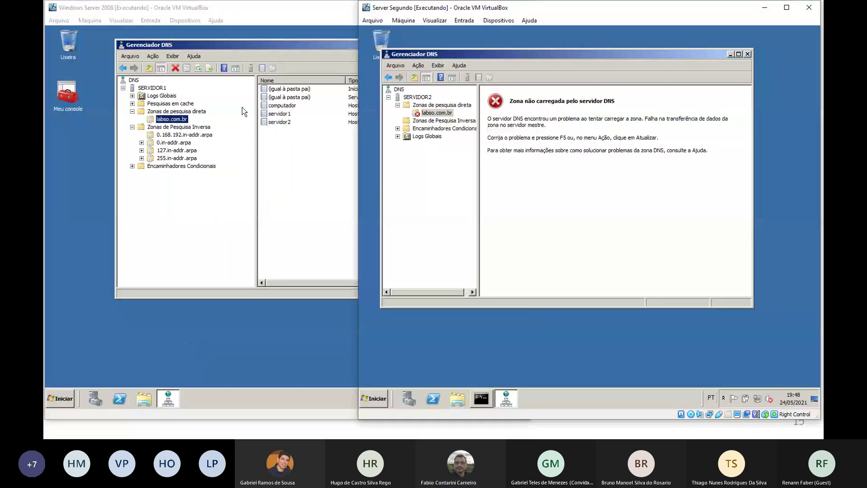
# Check labso.com.br's zone transfer settings on SERVIDOR1 and close the properties
pyautogui.click(294, 142)
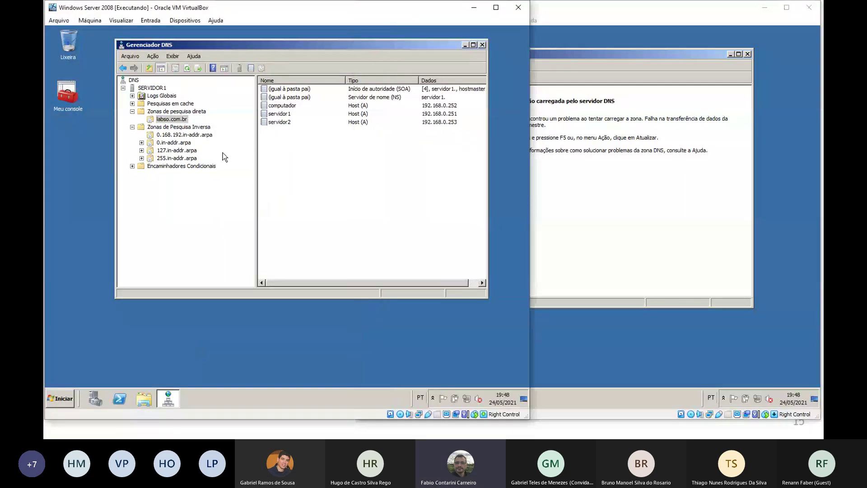
pyautogui.rightClick(182, 118)
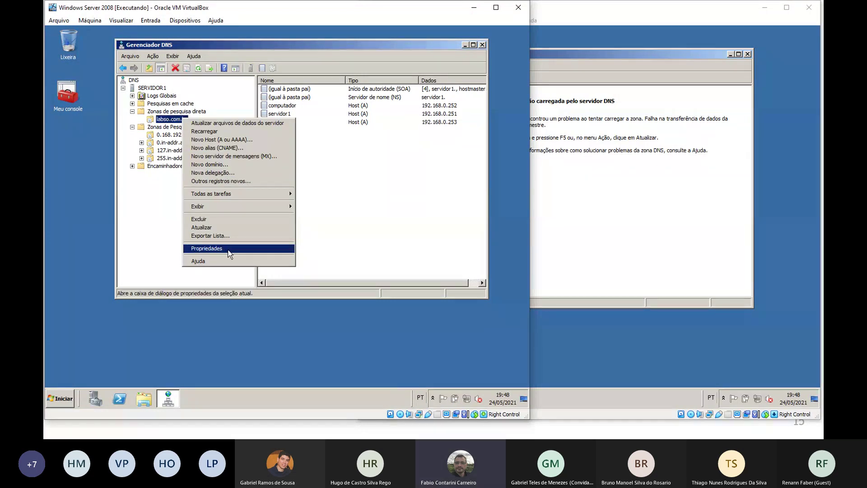
pyautogui.click(225, 248)
pyautogui.click(213, 78)
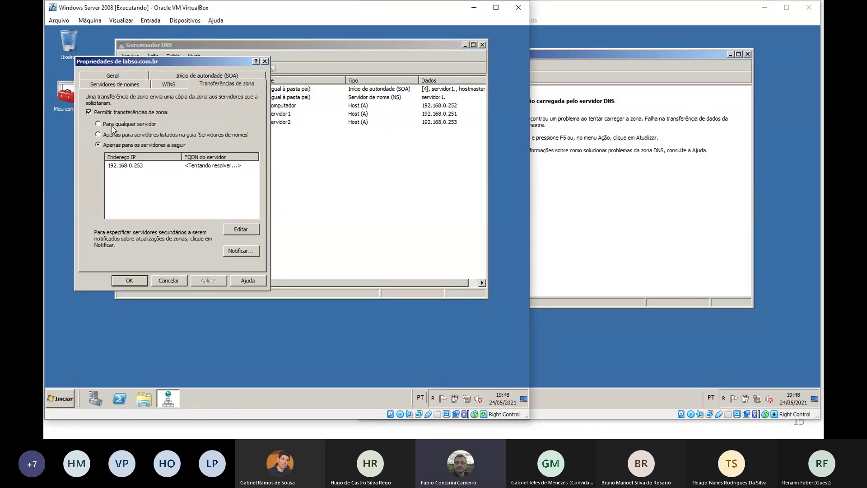
pyautogui.click(129, 280)
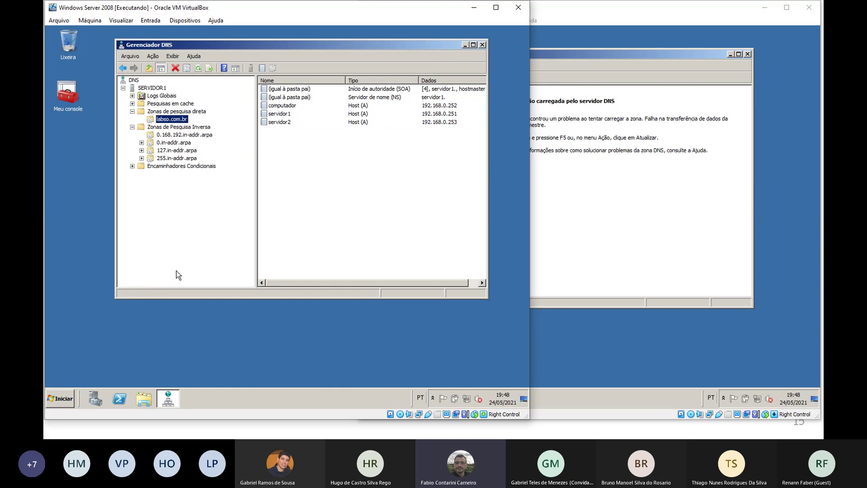
# Reload SERVIDOR2's secondary labso.com.br zone by transferring it from the master
pyautogui.click(543, 191)
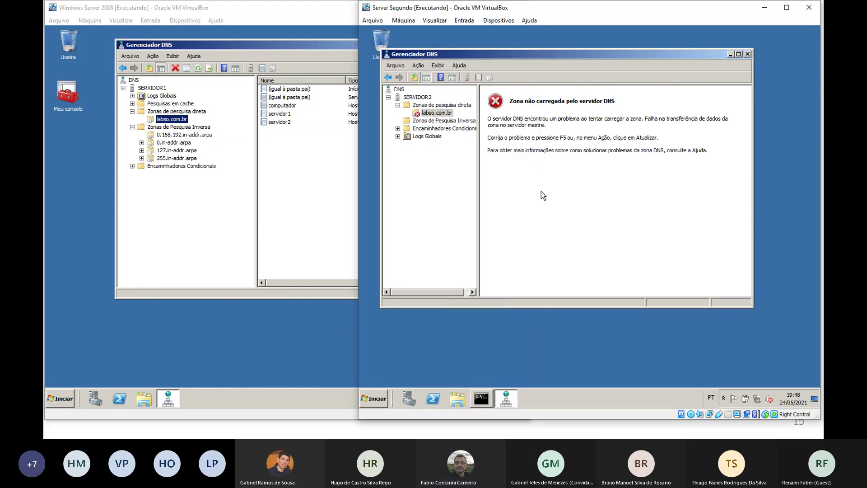
pyautogui.click(445, 114)
pyautogui.rightClick(446, 116)
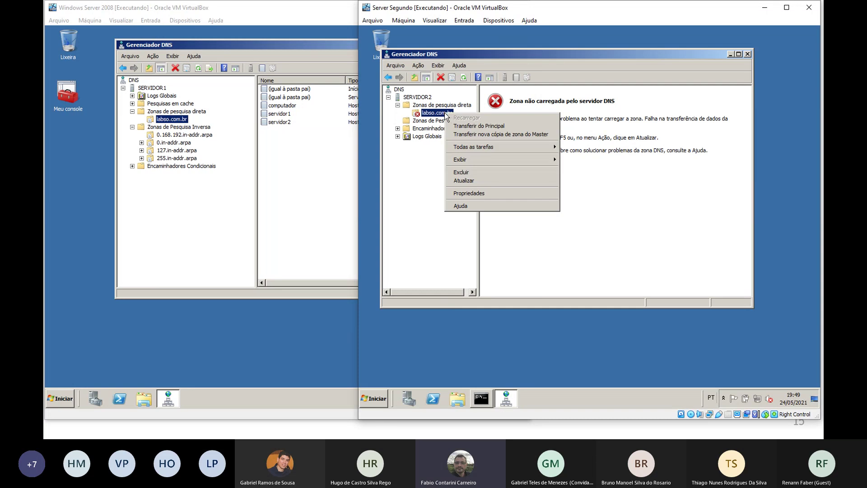
pyautogui.click(465, 181)
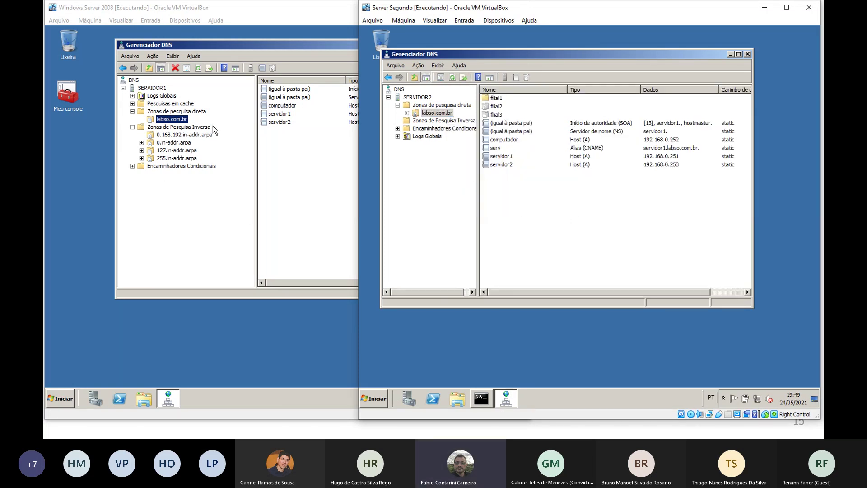
pyautogui.click(310, 153)
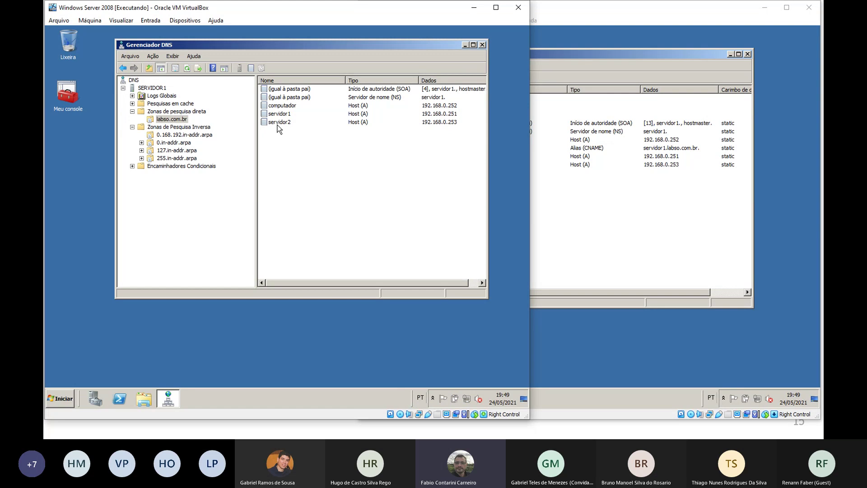
pyautogui.click(564, 204)
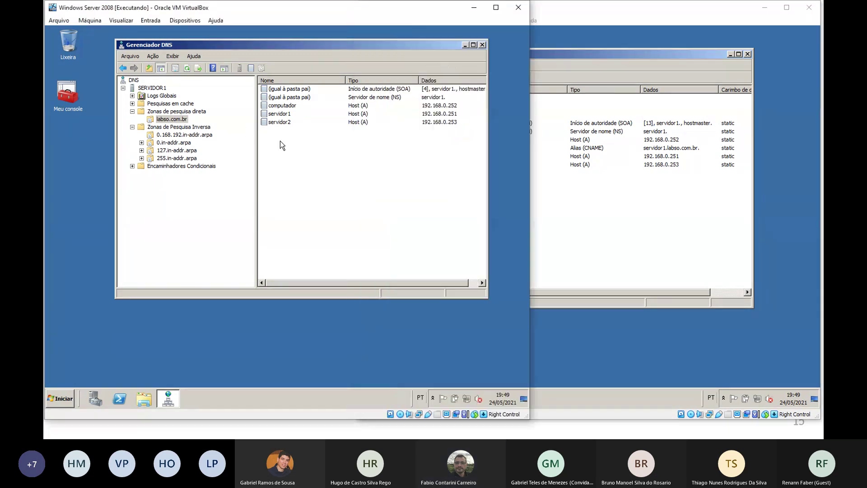
pyautogui.click(280, 141)
pyautogui.moveTo(357, 43)
pyautogui.mouseDown()
pyautogui.moveTo(305, 65)
pyautogui.moveTo(354, 34)
pyautogui.mouseUp()
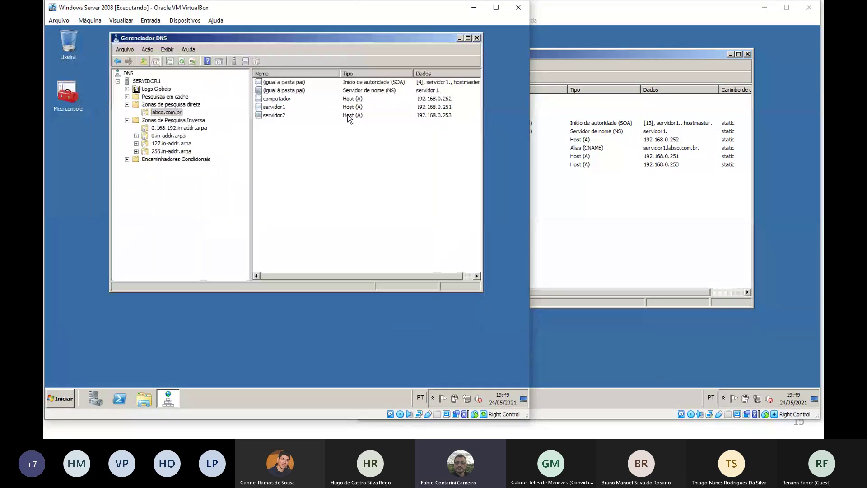
# Delete the labso.com.br zone from SERVIDOR2
pyautogui.click(602, 181)
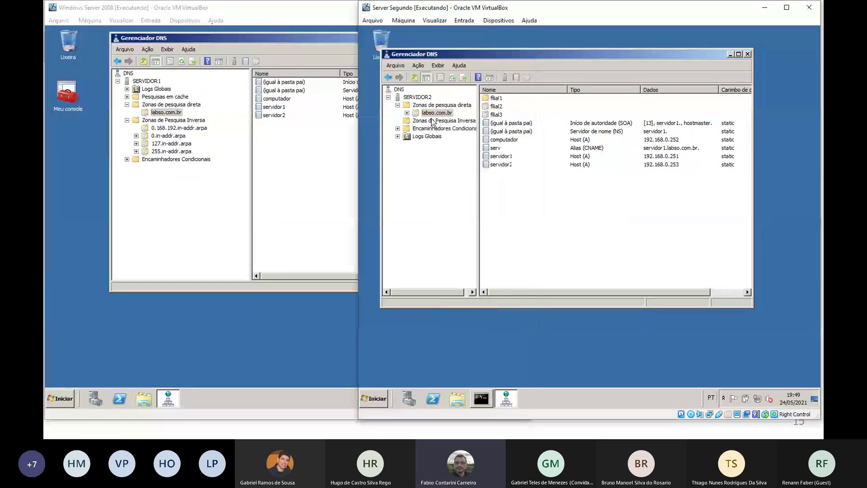
pyautogui.rightClick(436, 113)
pyautogui.click(467, 176)
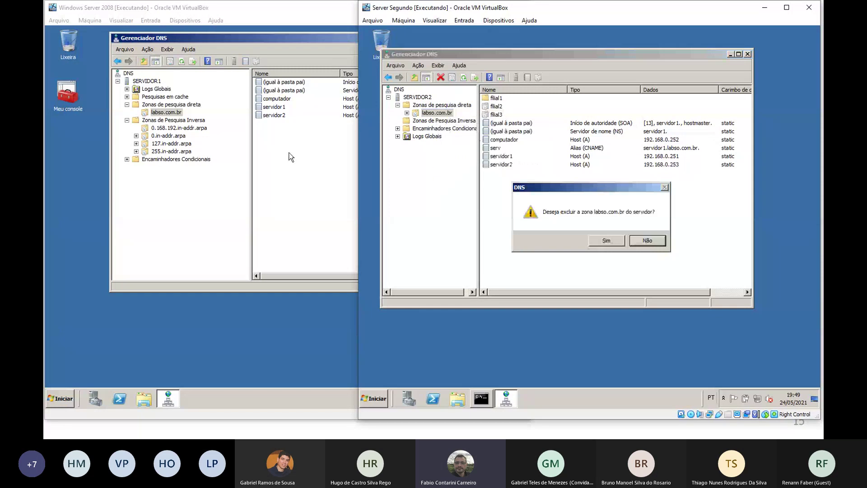
pyautogui.click(607, 240)
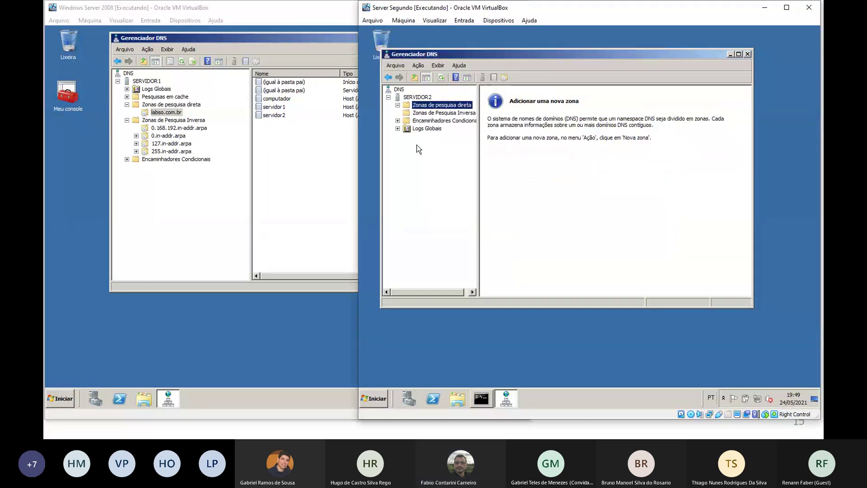
# On SERVIDOR1, restrict labso.com.br zone transfers to listed servers only
pyautogui.click(178, 114)
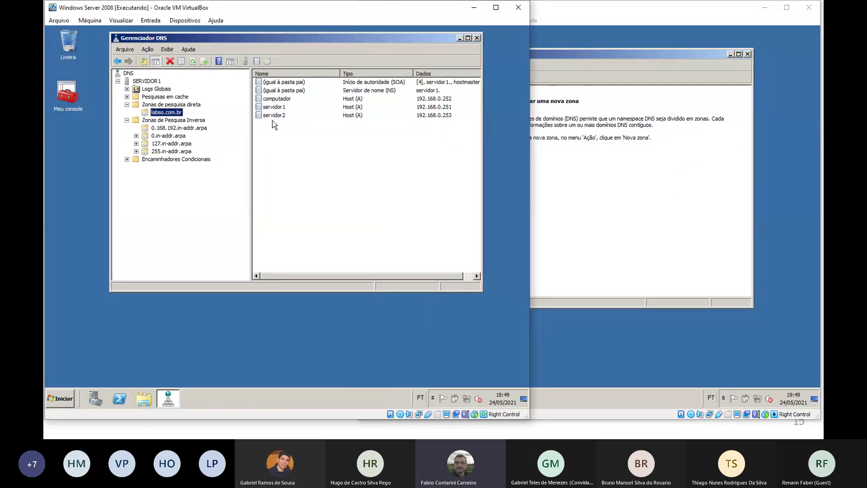
pyautogui.rightClick(172, 115)
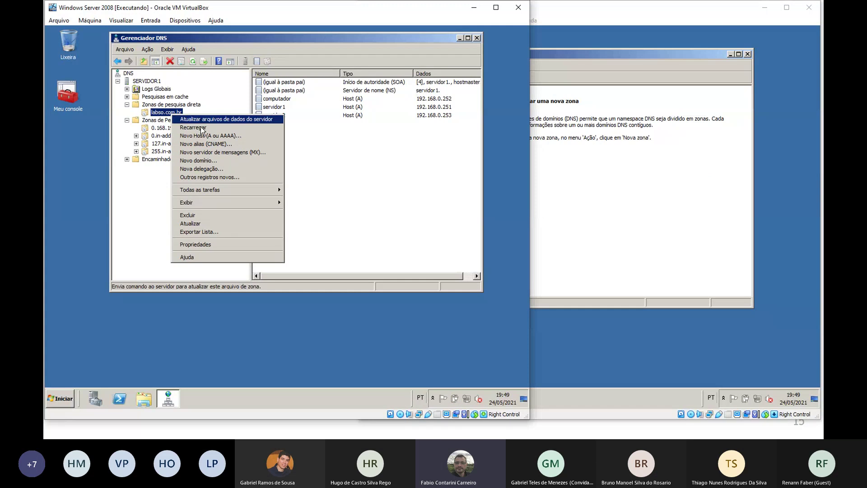
pyautogui.click(235, 244)
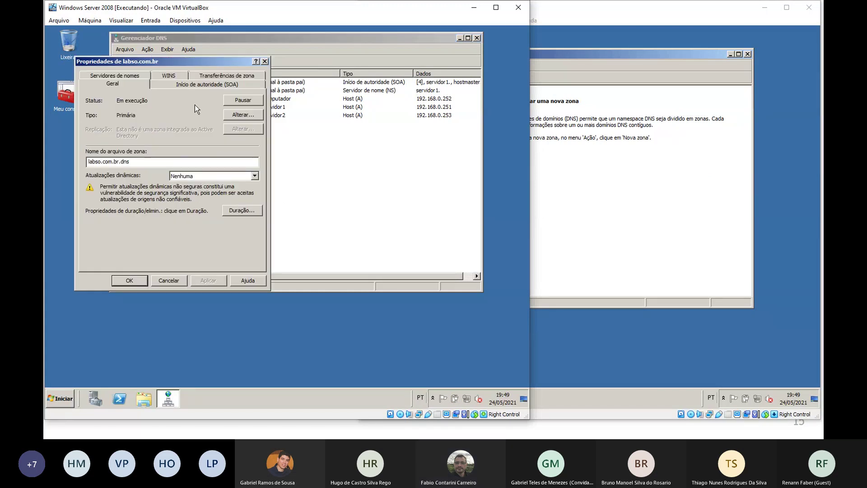
pyautogui.click(213, 76)
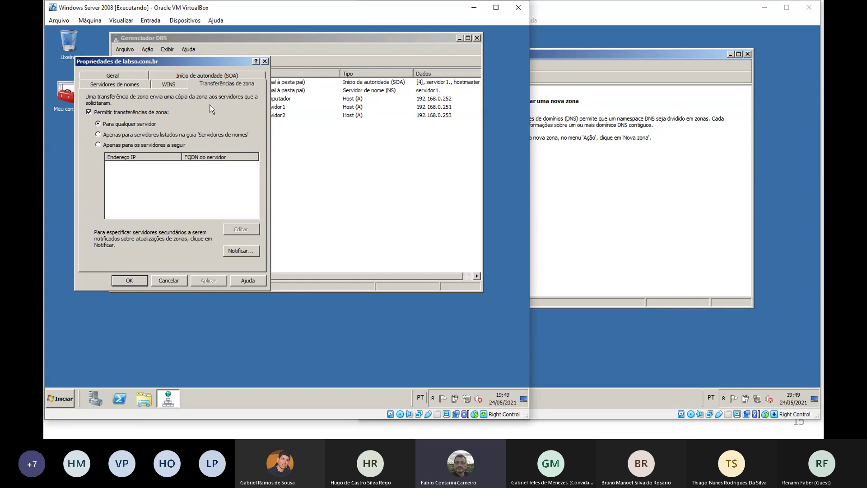
pyautogui.click(141, 144)
# Add 192.168.0.253 as the allowed transfer server and save the zone properties
pyautogui.click(238, 228)
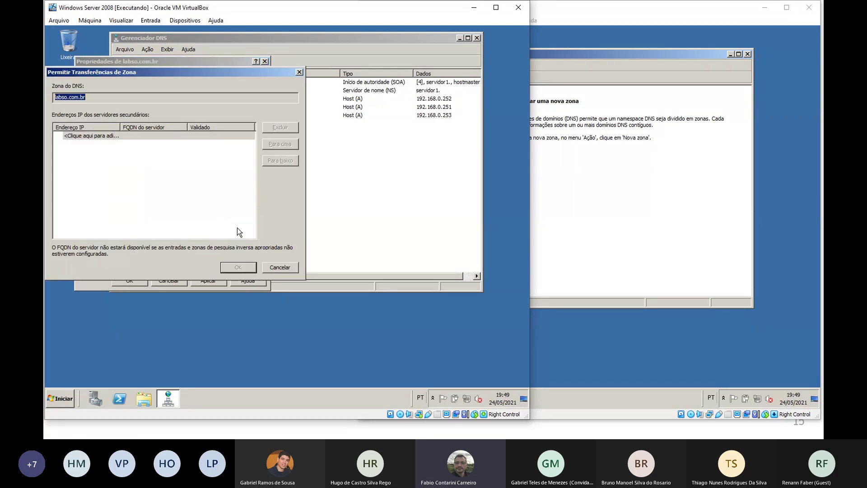
pyautogui.click(173, 136)
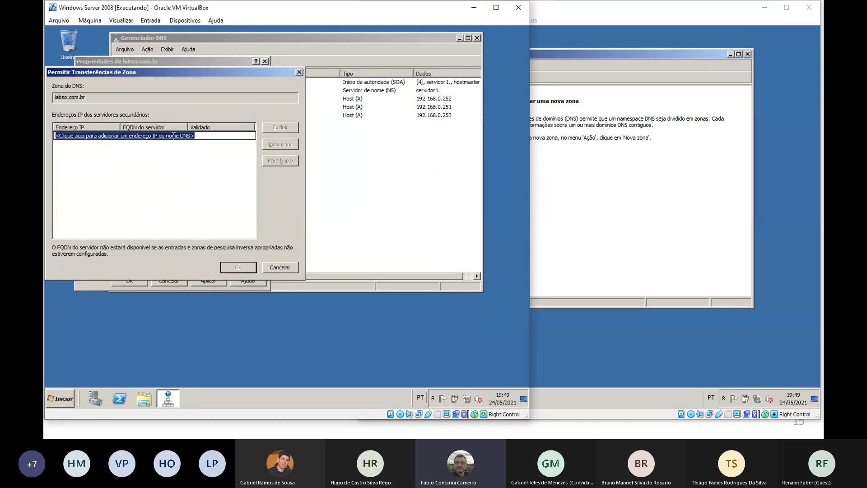
pyautogui.write('192.168.0.')
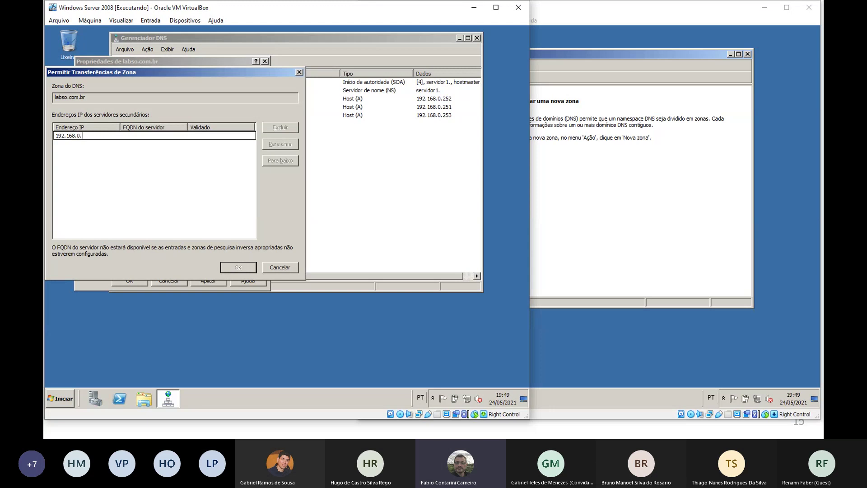
pyautogui.write('253')
pyautogui.press('Return')
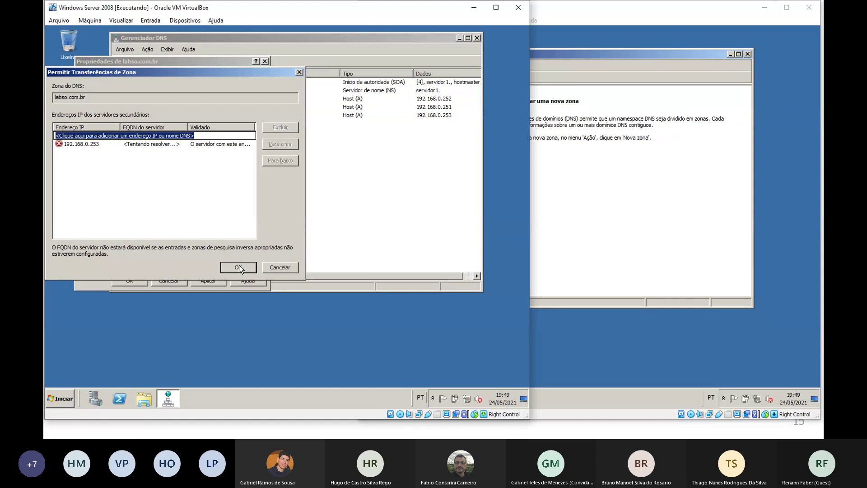
pyautogui.click(239, 267)
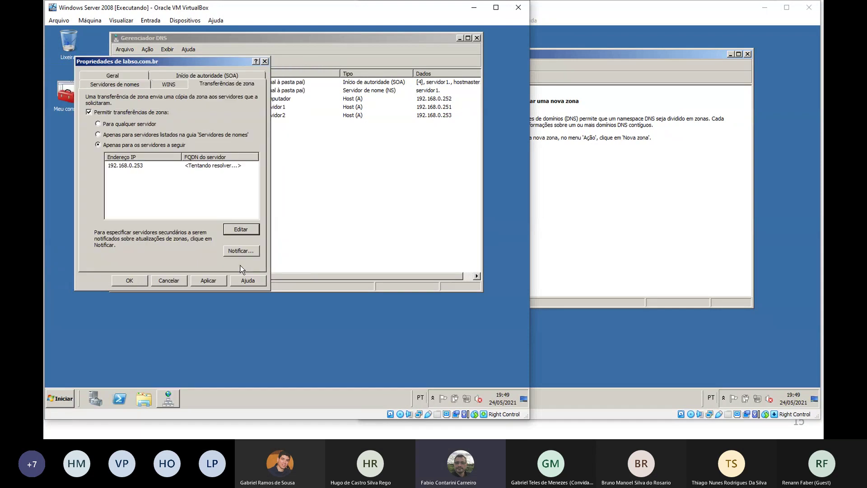
pyautogui.click(131, 280)
pyautogui.click(531, 177)
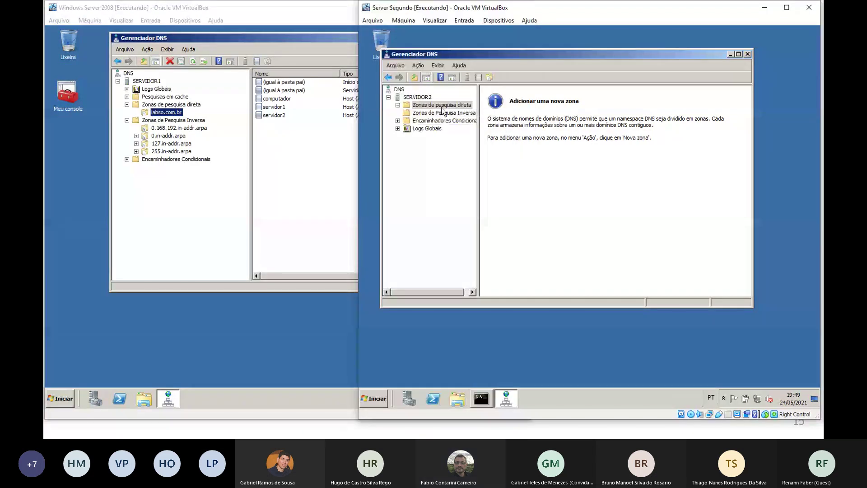
# Start a new secondary forward lookup zone named labso.com.br on SERVIDOR2
pyautogui.rightClick(443, 109)
pyautogui.click(472, 116)
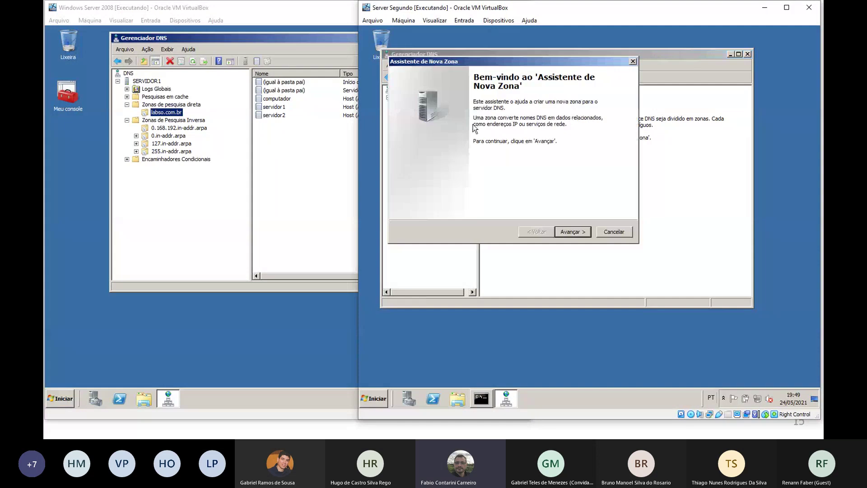
pyautogui.click(575, 233)
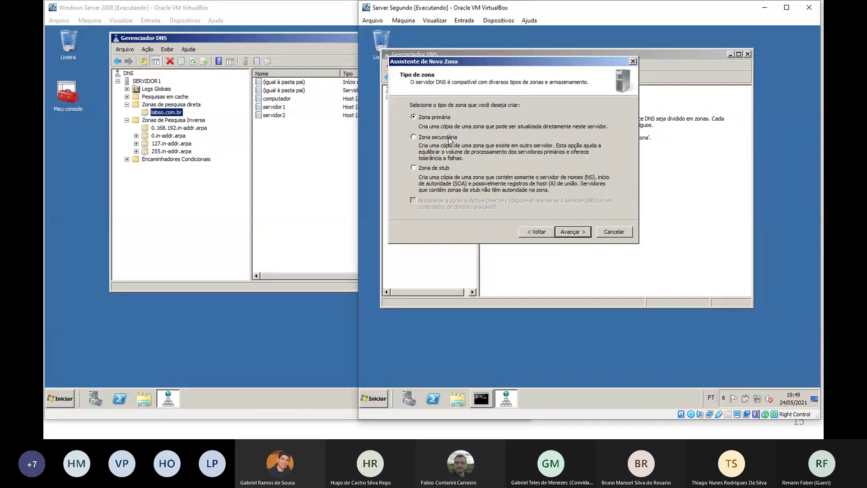
pyautogui.click(582, 231)
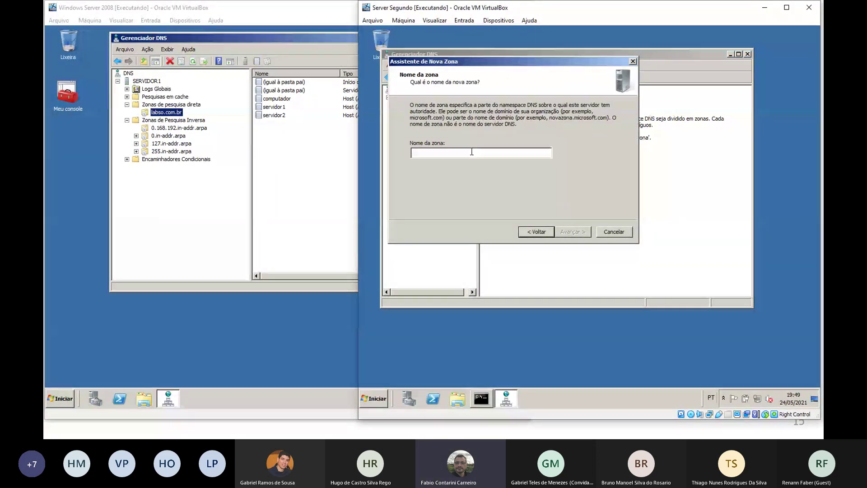
pyautogui.write('labso.')
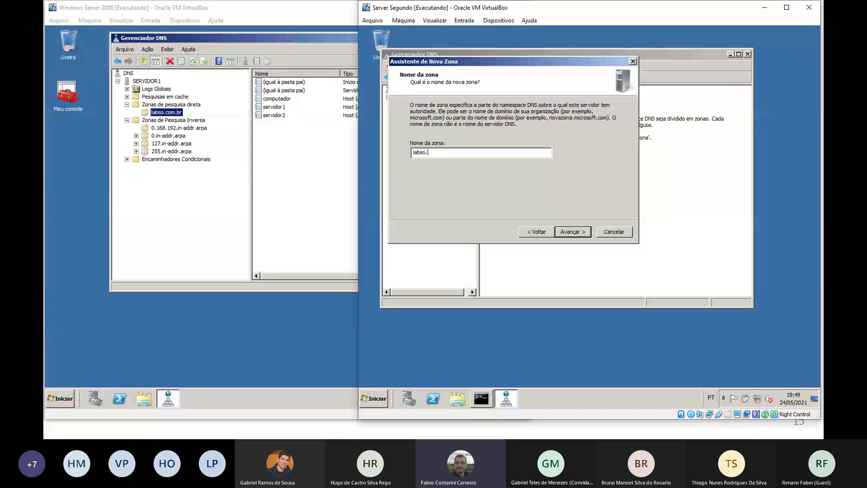
pyautogui.write('com.br')
pyautogui.click(573, 232)
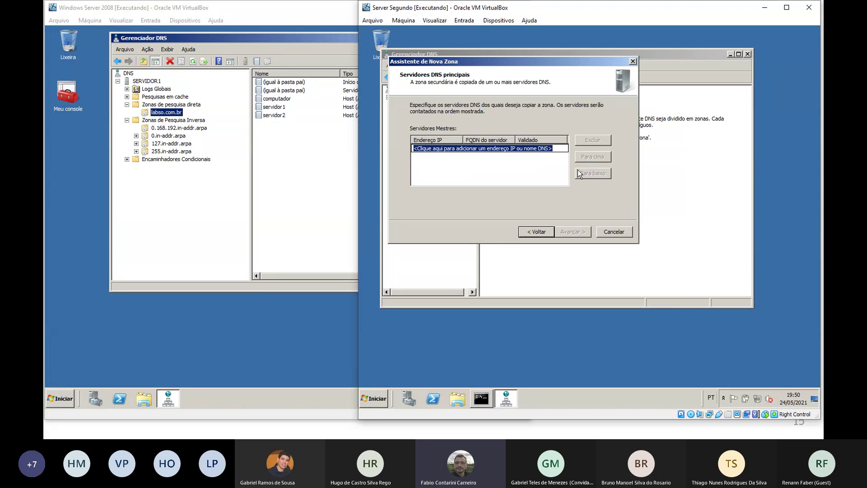
# Set 192.168.0.251 as master server, finish the wizard, and open the zone's records
pyautogui.write('192.168')
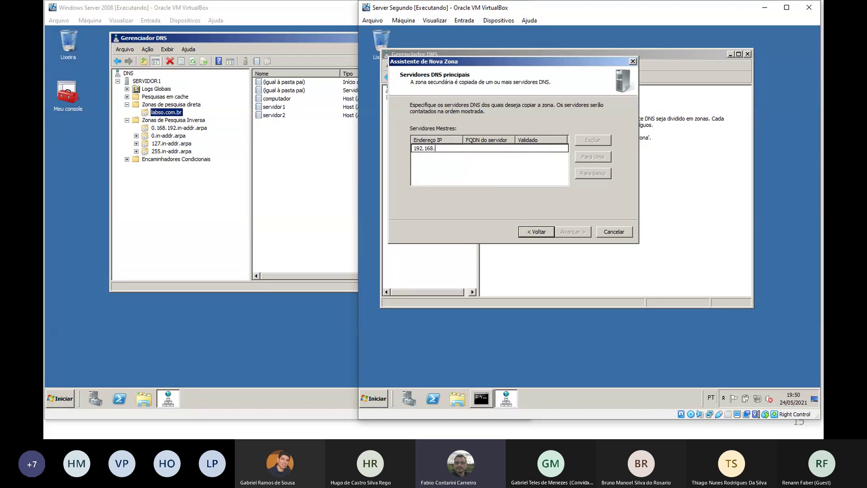
pyautogui.write('.0.251')
pyautogui.press('Return')
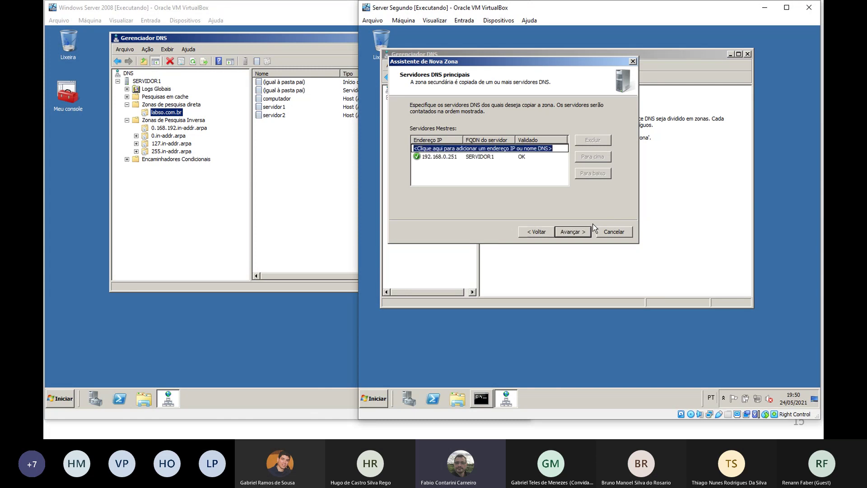
pyautogui.click(572, 231)
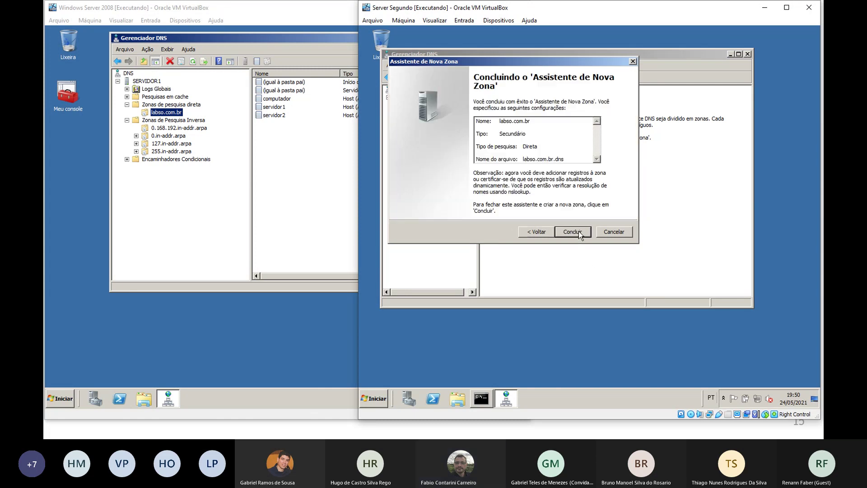
pyautogui.click(578, 232)
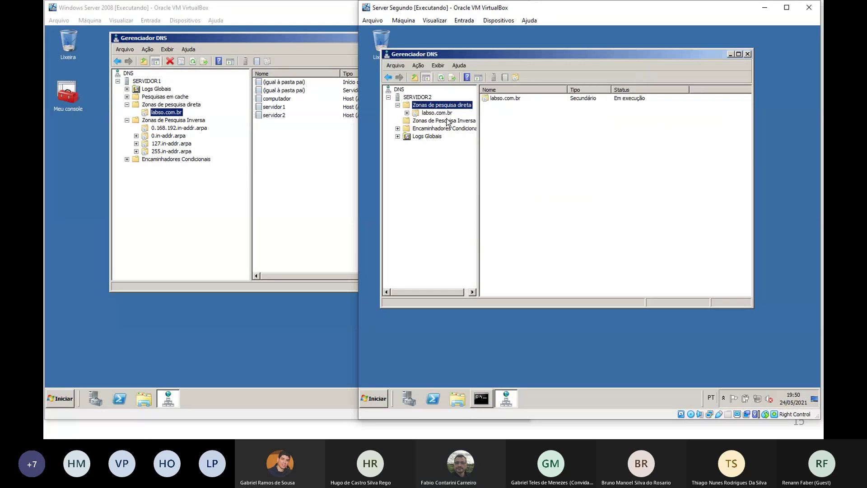
pyautogui.click(437, 112)
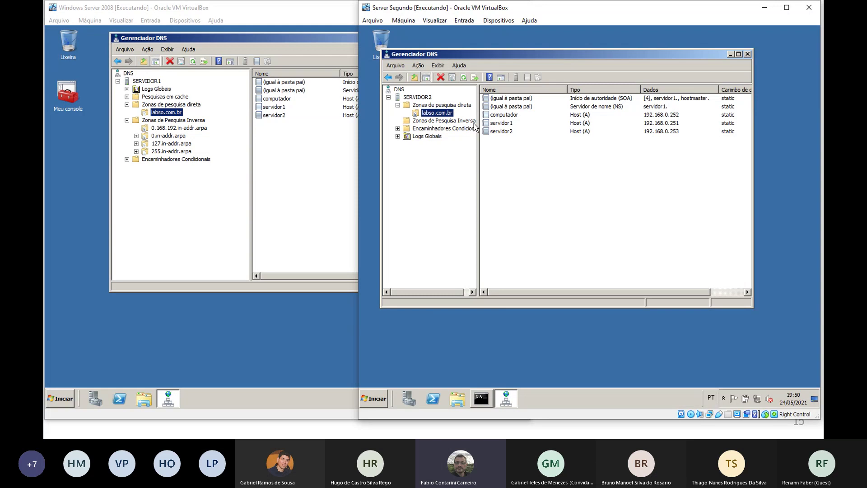
# Inspect the computador, servidor1 and servidor2 records in SERVIDOR2's labso.com.br zone
pyautogui.click(515, 116)
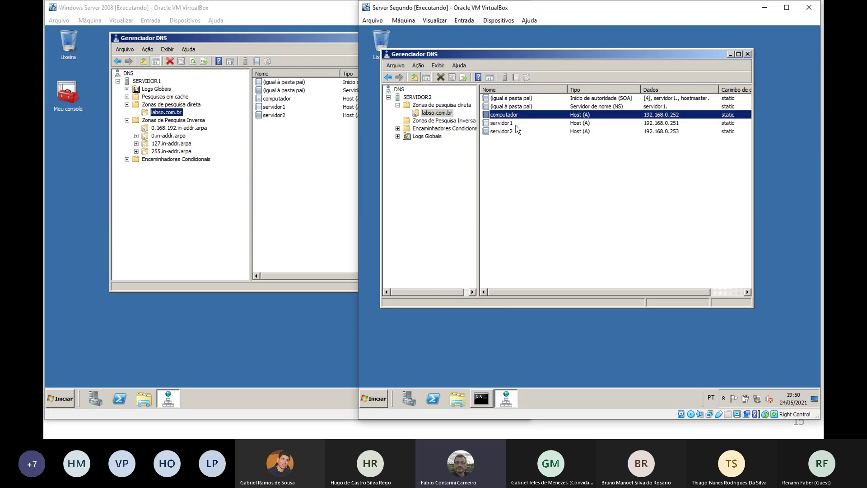
pyautogui.click(510, 123)
pyautogui.click(513, 132)
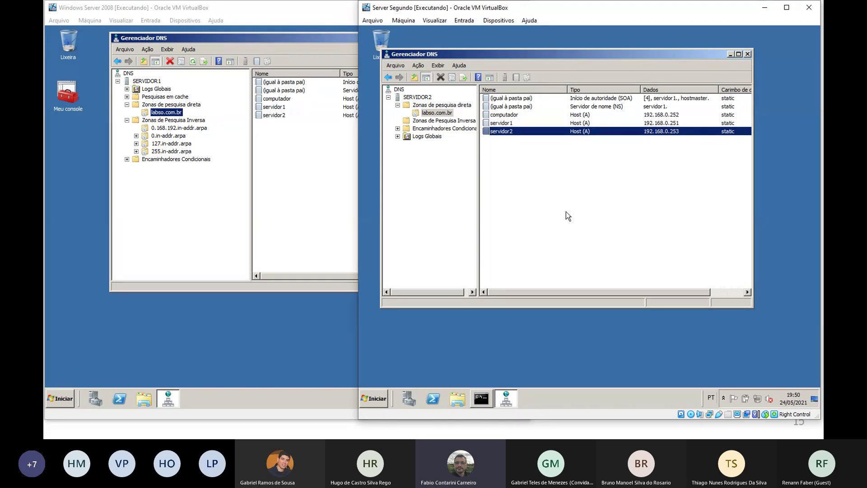
# Alternate between both server windows, ending with SERVIDOR1's DNS Manager in front
pyautogui.click(175, 225)
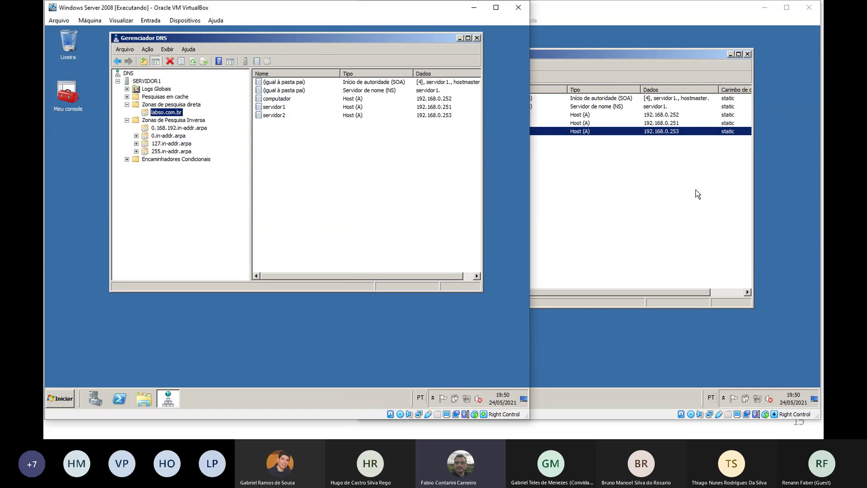
pyautogui.click(593, 330)
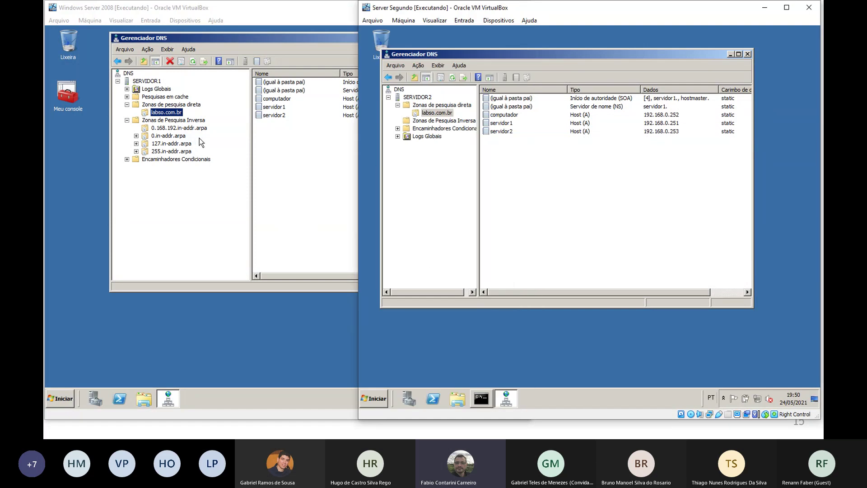
pyautogui.click(278, 140)
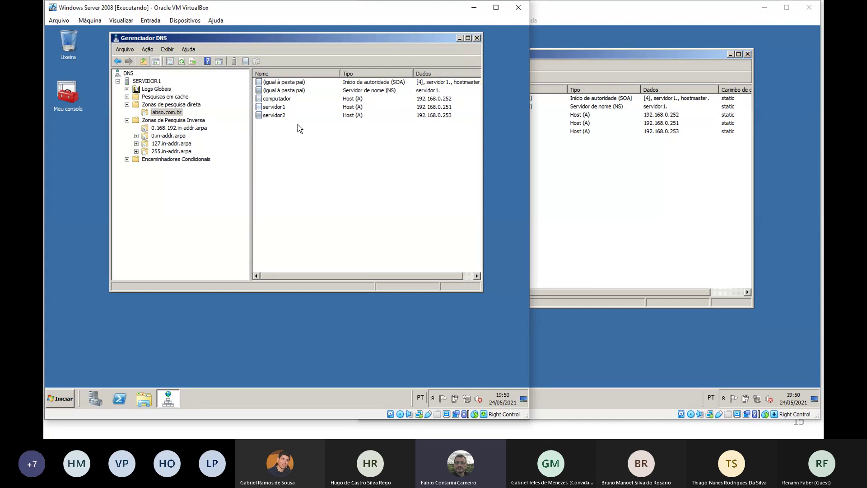
pyautogui.click(633, 181)
pyautogui.click(244, 186)
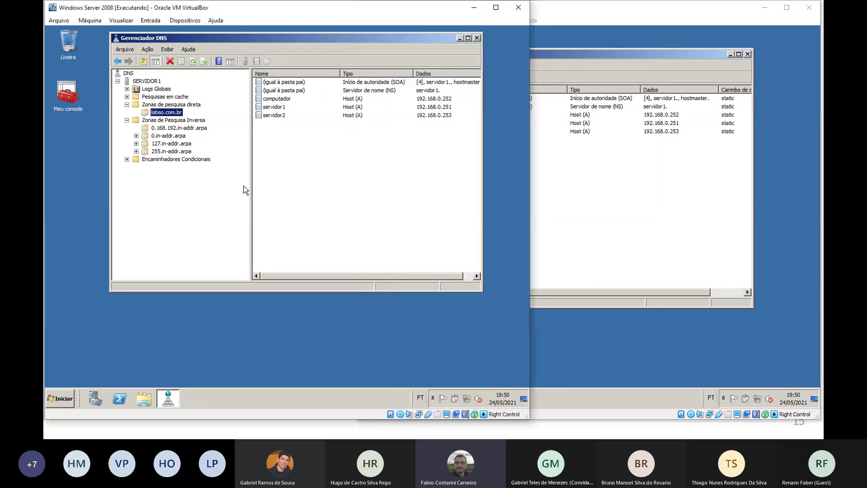
pyautogui.click(601, 188)
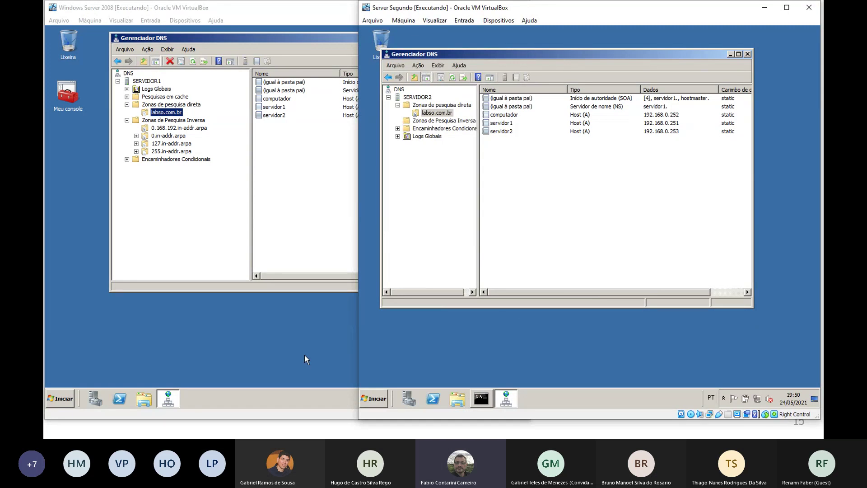
pyautogui.click(200, 262)
pyautogui.click(595, 246)
pyautogui.click(323, 226)
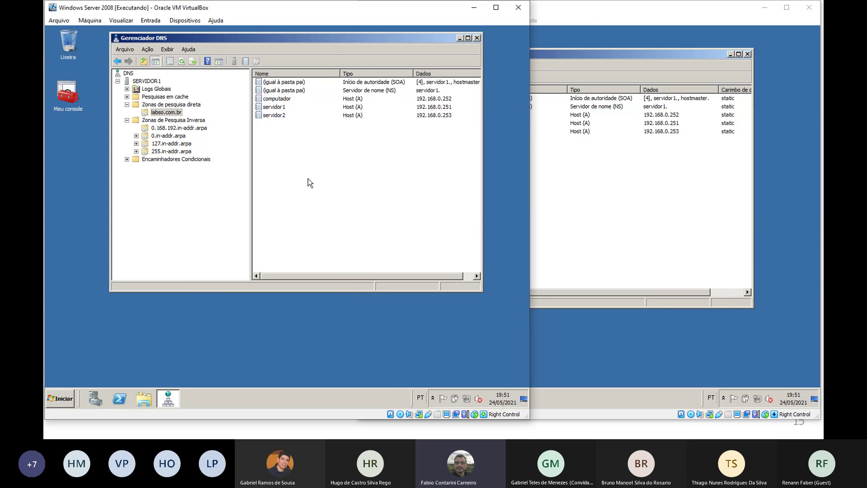
# Add a CNAME alias 'serv' pointing to servidor1.labso.com.br in SERVIDOR1's labso.com.br zone
pyautogui.rightClick(288, 165)
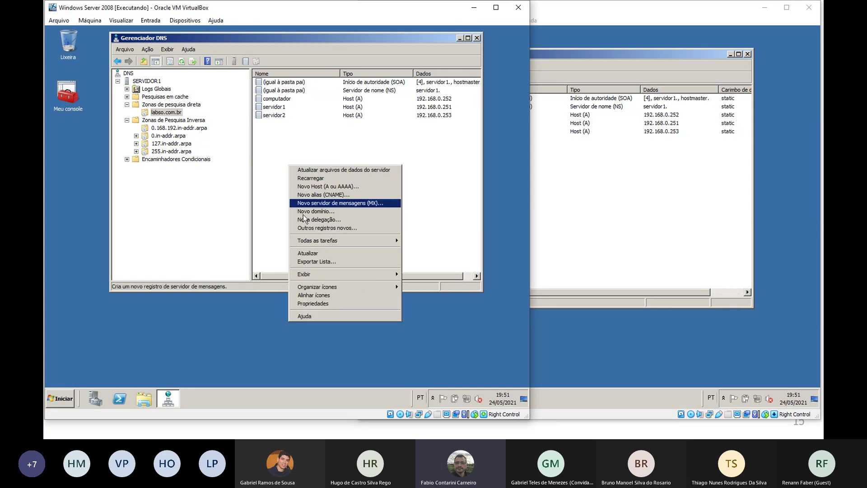
pyautogui.click(268, 168)
pyautogui.rightClick(271, 166)
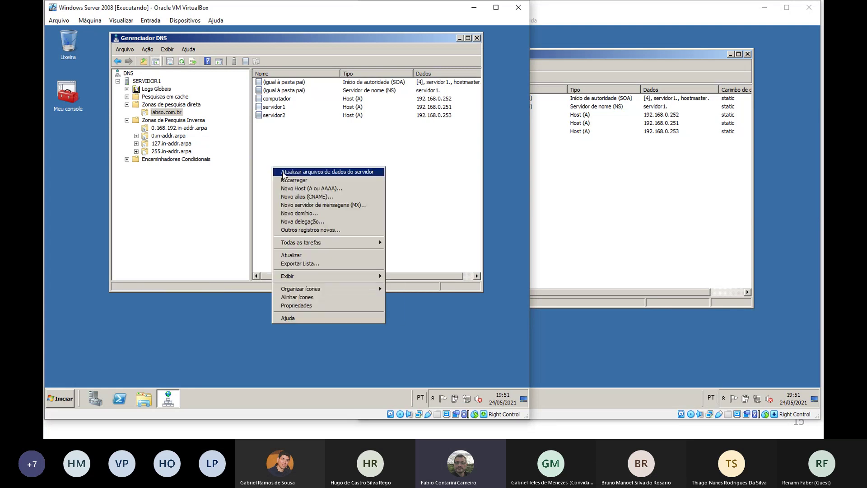
pyautogui.click(323, 196)
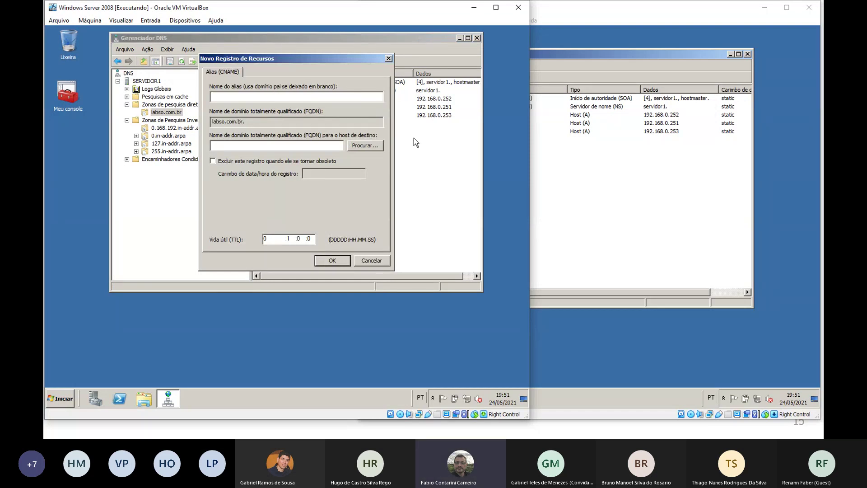
pyautogui.write('serv')
pyautogui.click(316, 146)
pyautogui.write('servidor1.labso.com.br.')
pyautogui.click(336, 261)
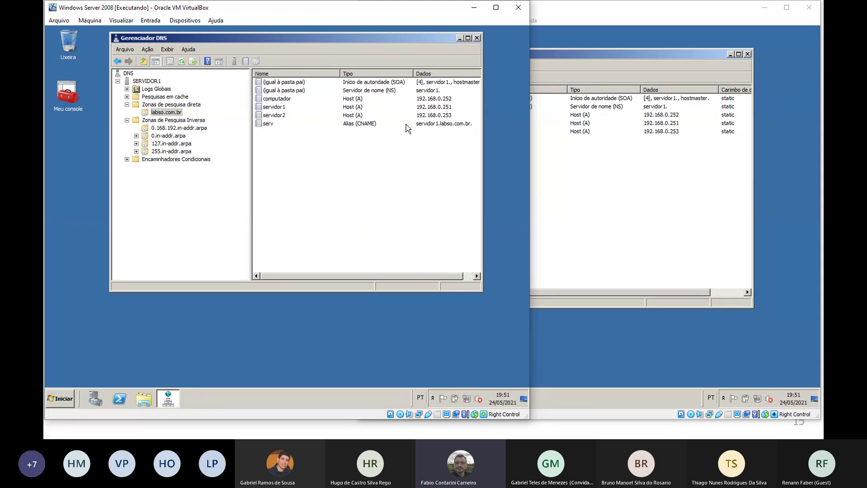
# Reload SERVIDOR2's labso.com.br zone, confirm with Sim, and check its records
pyautogui.click(606, 328)
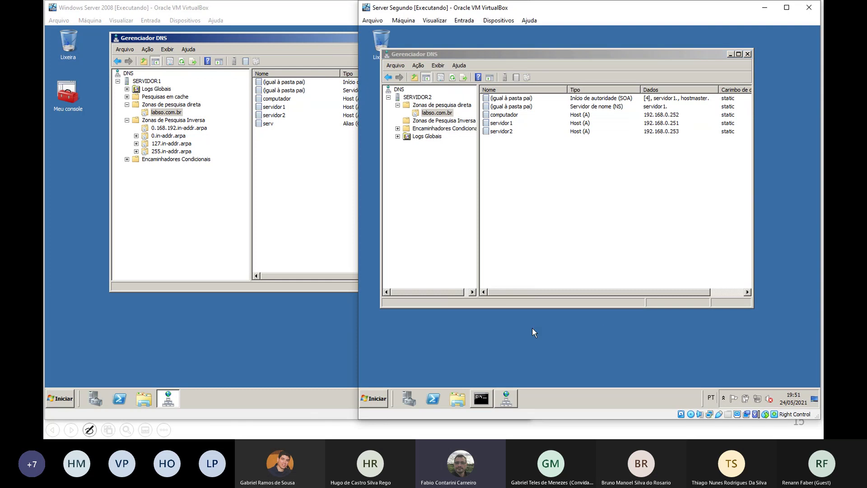
pyautogui.click(589, 222)
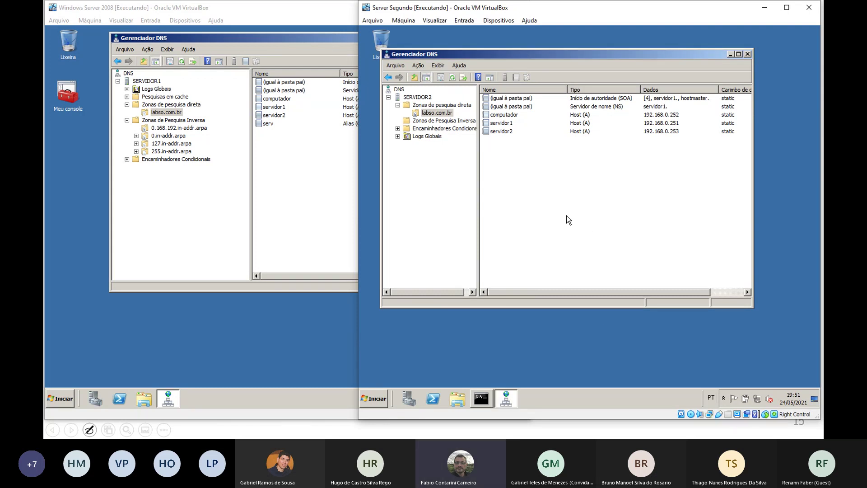
pyautogui.rightClick(557, 204)
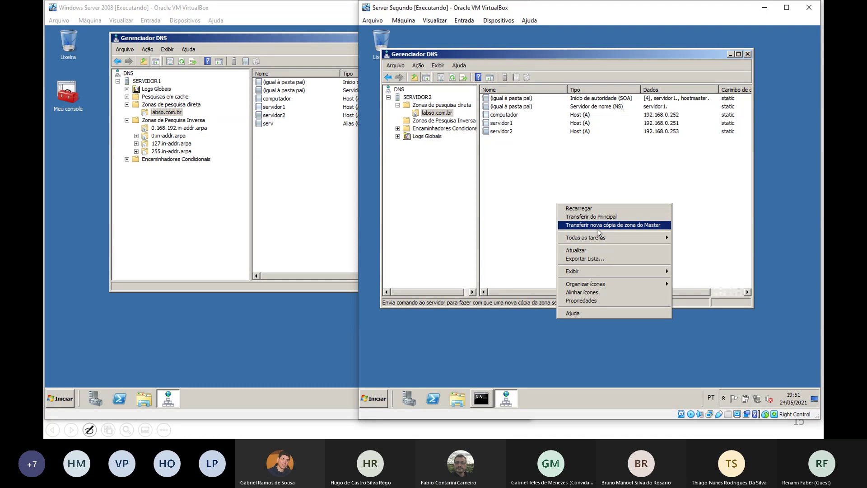
pyautogui.click(601, 209)
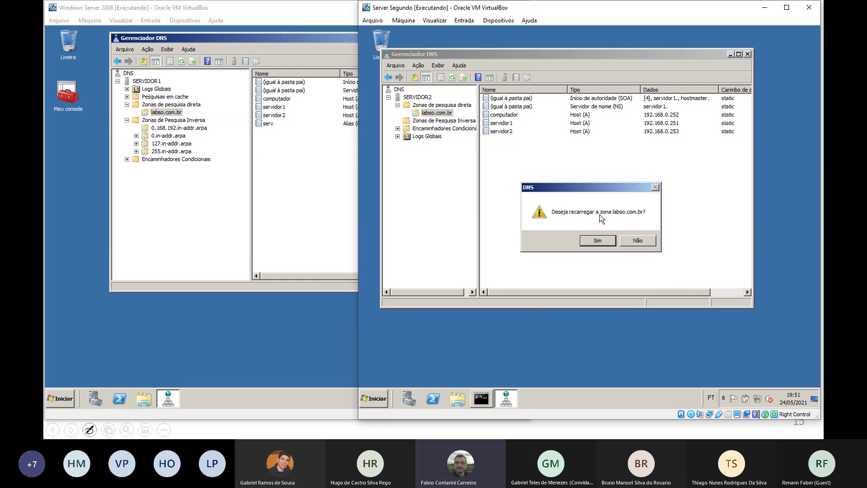
pyautogui.click(605, 240)
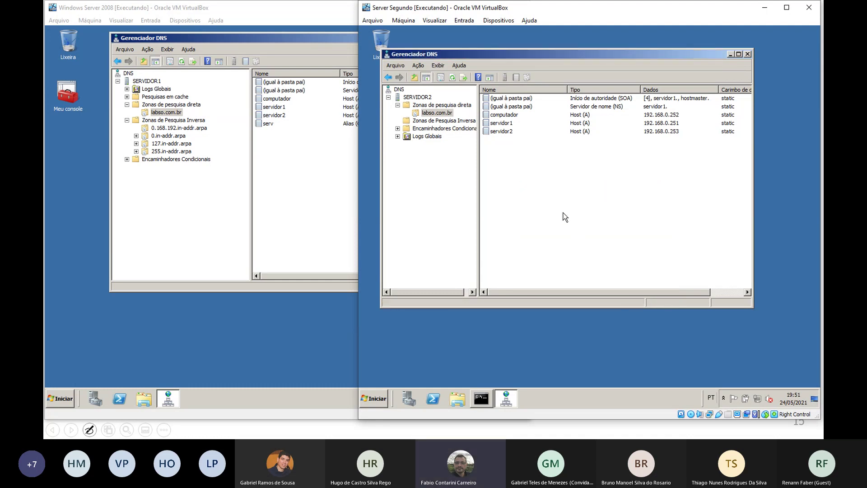
pyautogui.click(500, 123)
pyautogui.click(528, 163)
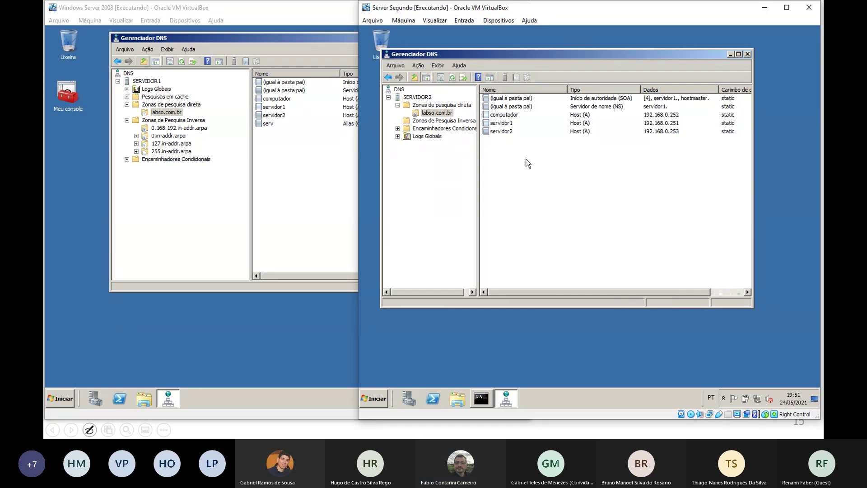
pyautogui.click(330, 179)
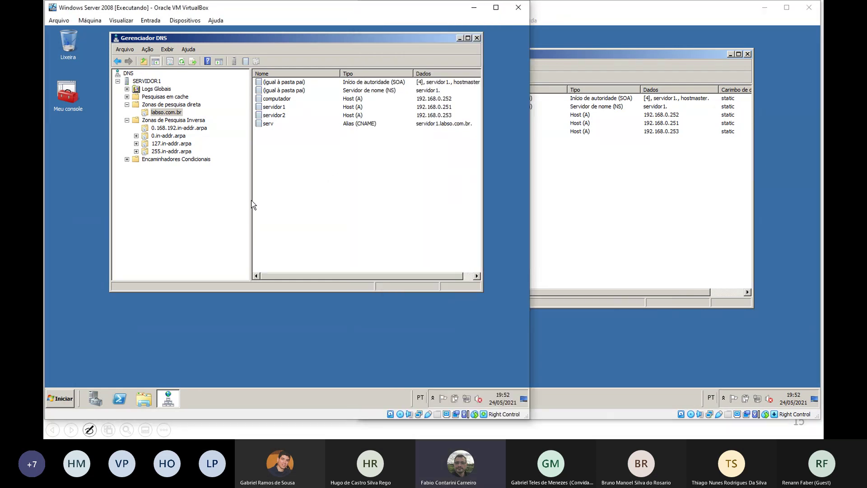
# Remove 193.168.0.253 from labso.com.br's notify list, leaving it empty
pyautogui.rightClick(174, 113)
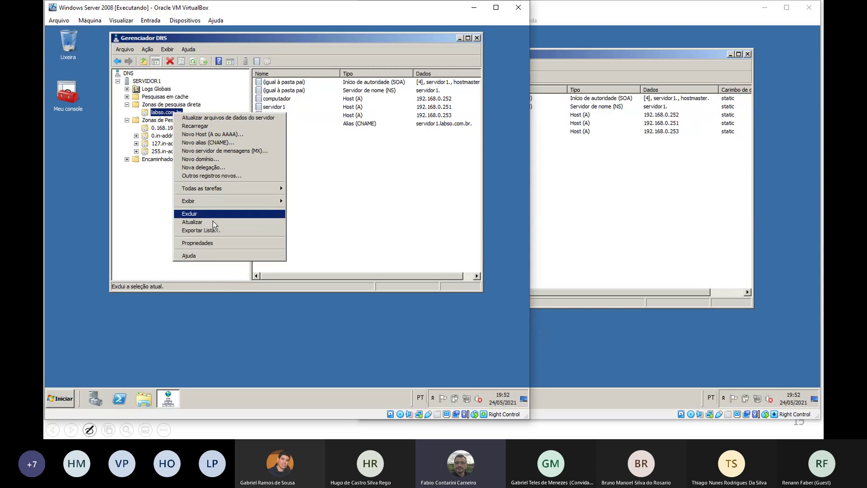
pyautogui.click(212, 244)
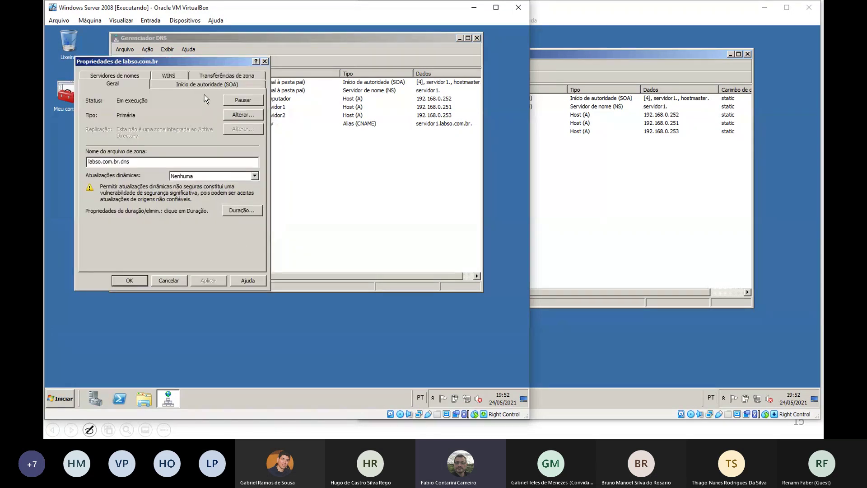
pyautogui.click(224, 76)
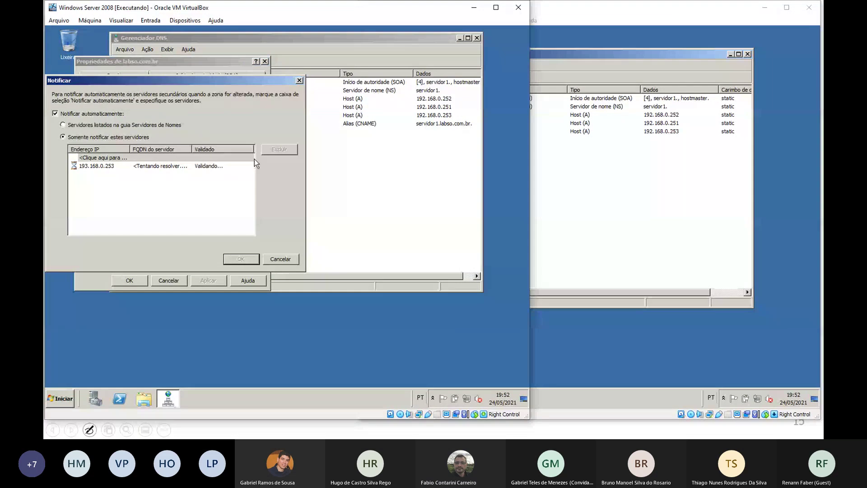
pyautogui.click(205, 165)
pyautogui.click(280, 150)
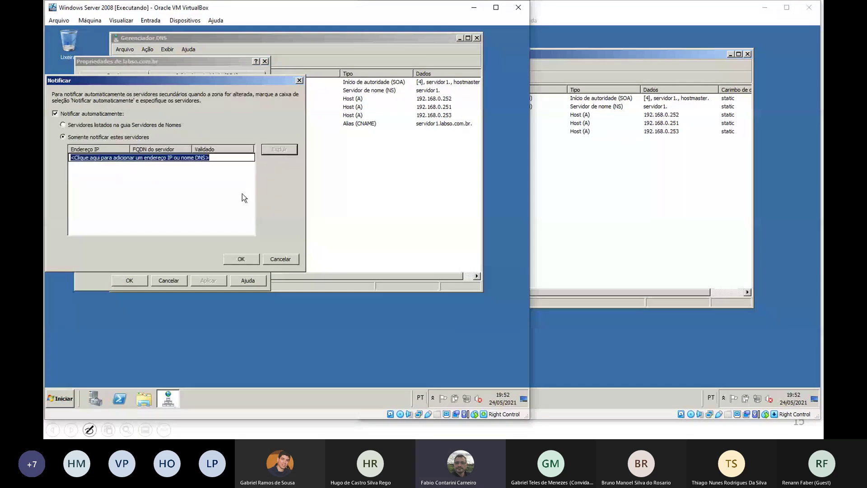
pyautogui.click(109, 158)
pyautogui.click(229, 259)
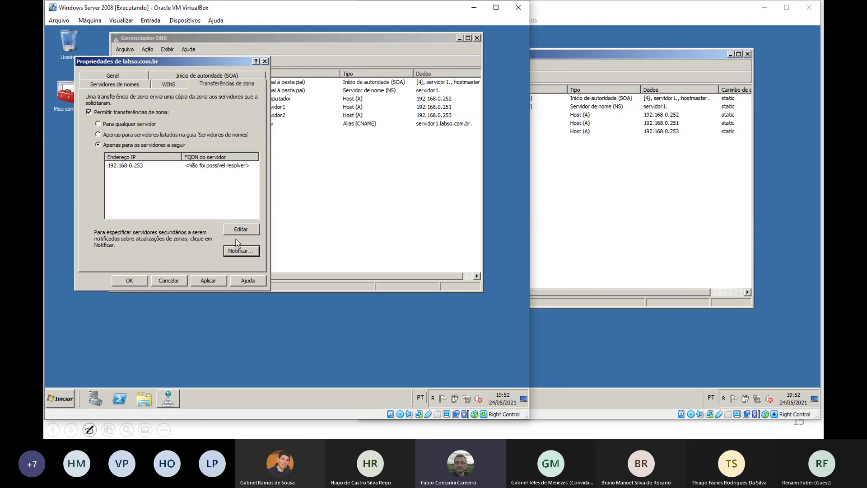
# Delete and re-add 192.168.0.253 as the allowed transfer server, then save the zone properties
pyautogui.click(182, 172)
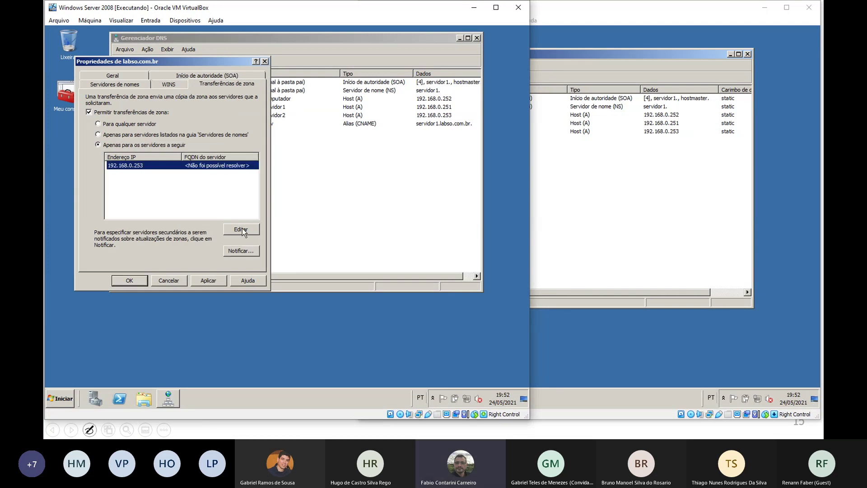
pyautogui.click(241, 229)
pyautogui.click(83, 146)
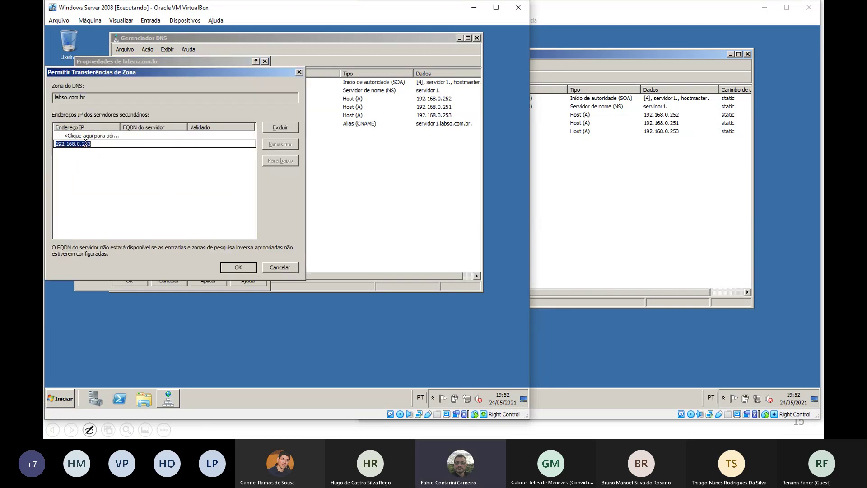
pyautogui.click(283, 129)
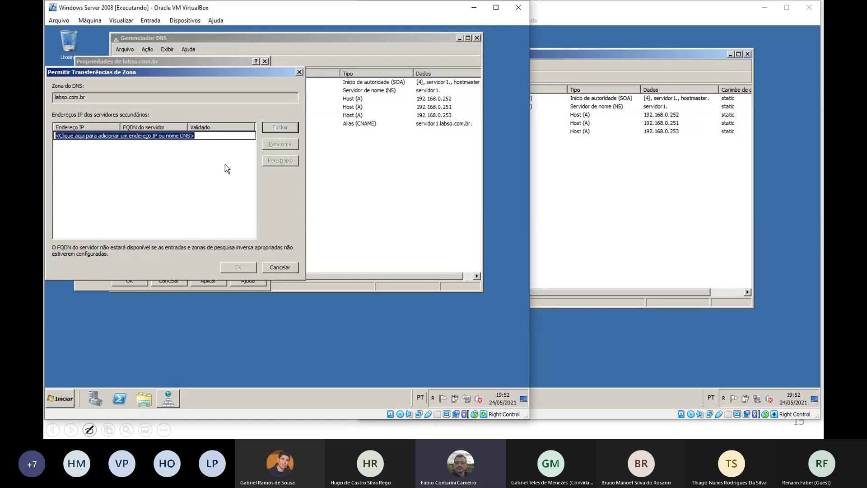
pyautogui.write('192.1')
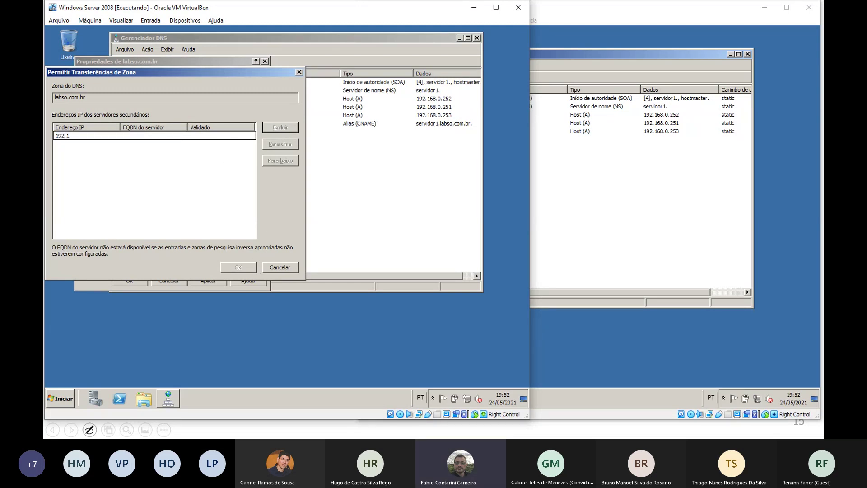
pyautogui.write('68.0.253')
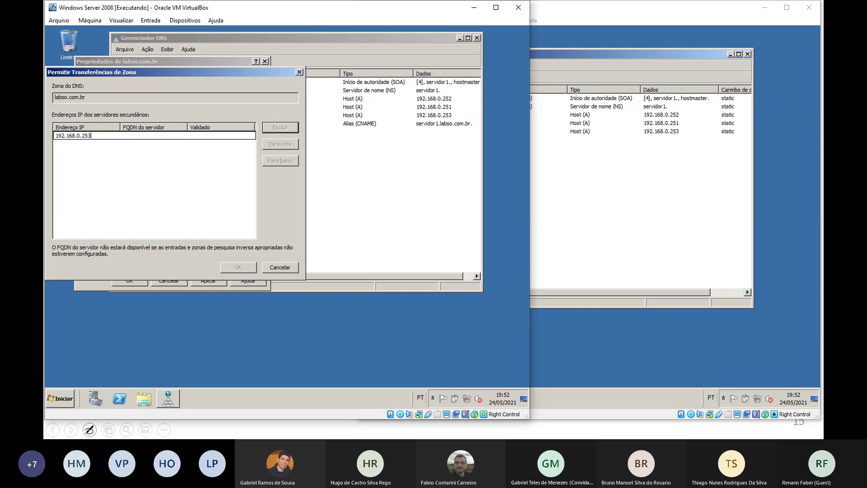
pyautogui.press('Return')
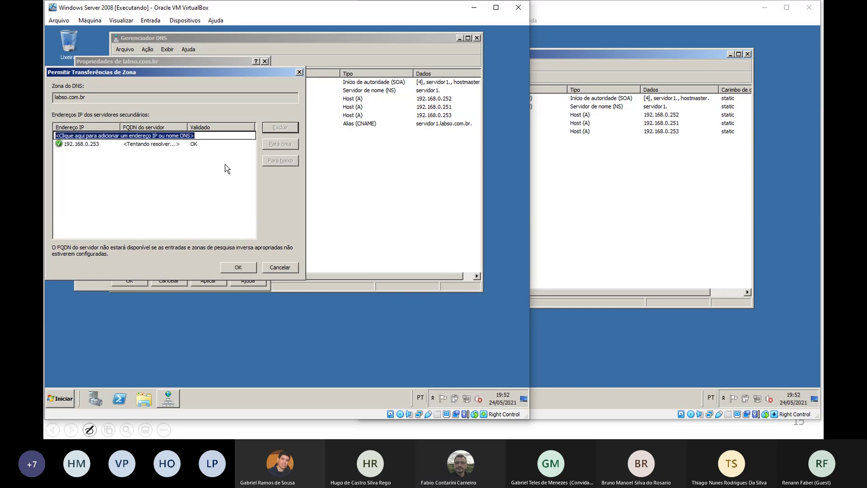
pyautogui.click(247, 270)
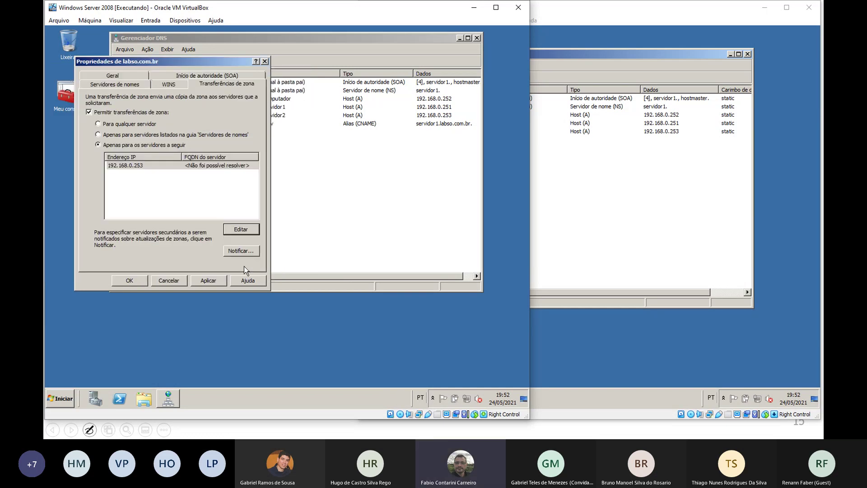
pyautogui.click(138, 281)
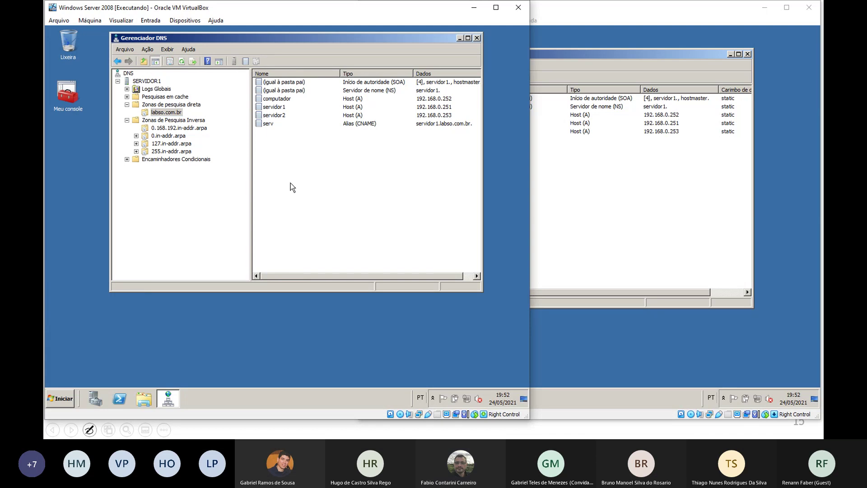
# On SERVIDOR2, start reloading the labso.com.br secondary zone, then decline with Não
pyautogui.click(569, 190)
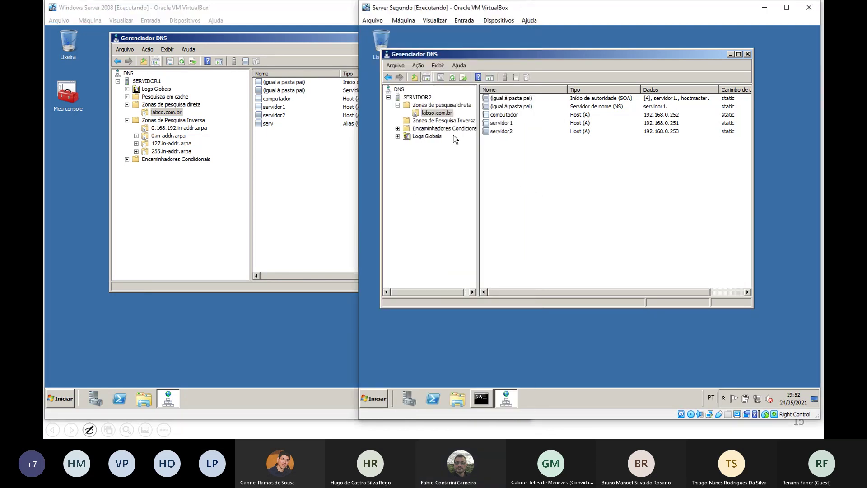
pyautogui.click(431, 105)
pyautogui.click(434, 113)
pyautogui.rightClick(435, 113)
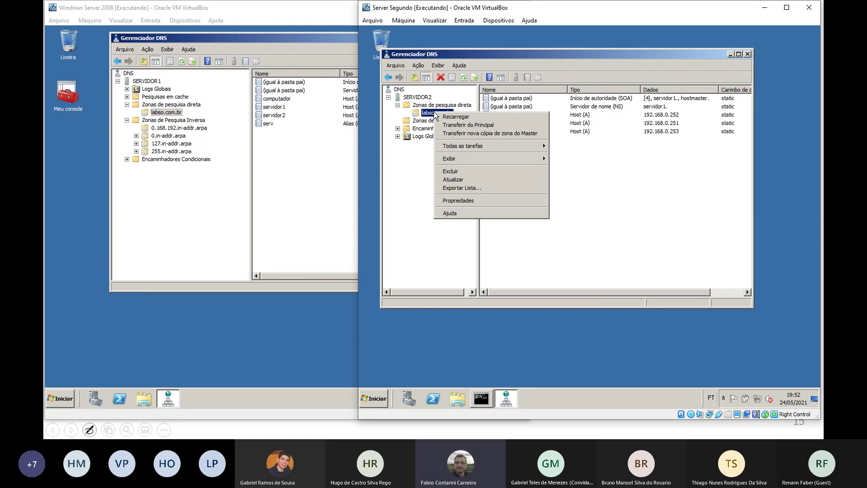
pyautogui.click(458, 118)
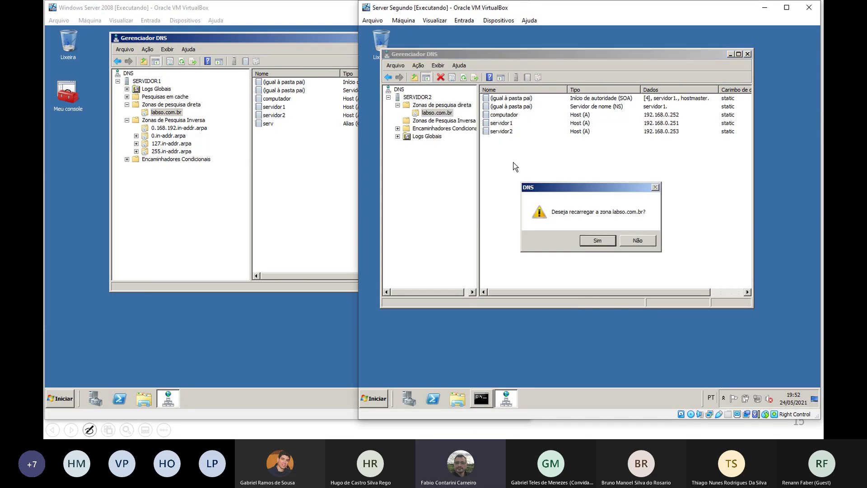
pyautogui.click(646, 243)
# Reopen the labso.com.br zone options on SERVIDOR2, dismiss them, and reselect the zone
pyautogui.rightClick(439, 114)
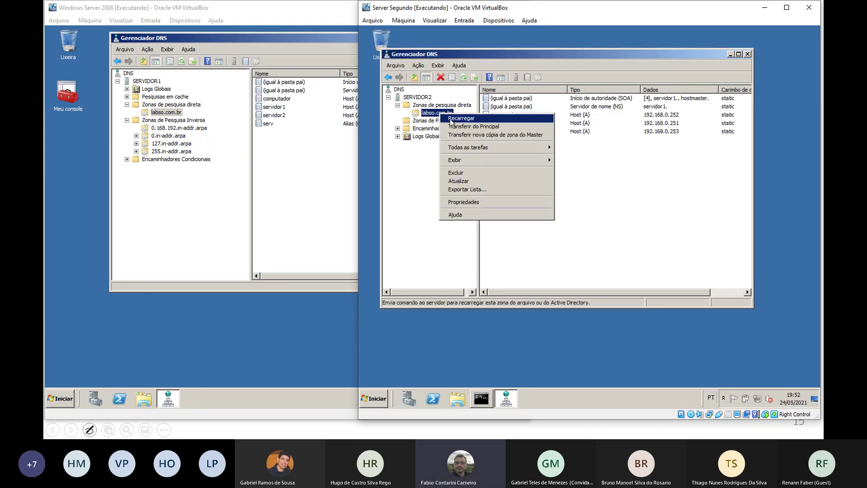
pyautogui.click(467, 127)
pyautogui.click(616, 199)
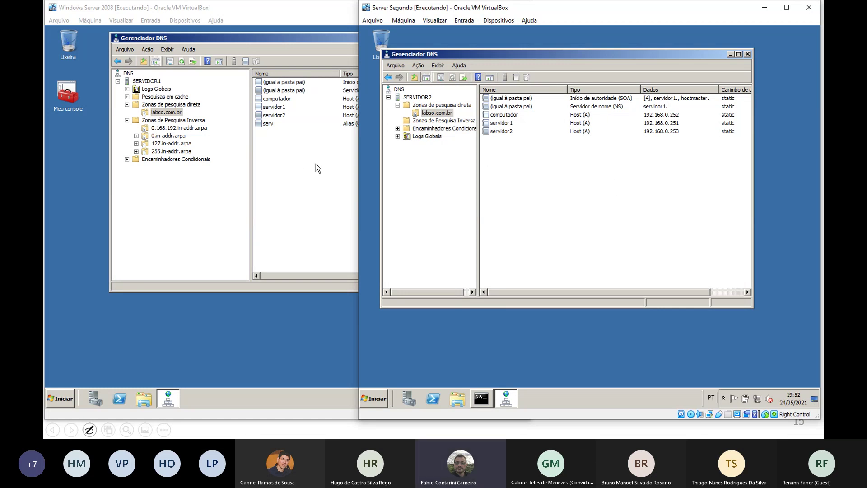
pyautogui.click(435, 113)
pyautogui.click(489, 172)
# Compare both servers' labso.com.br records, including serv, then advance the slides to SUBDOMÍNIOS
pyautogui.click(267, 124)
pyautogui.click(633, 180)
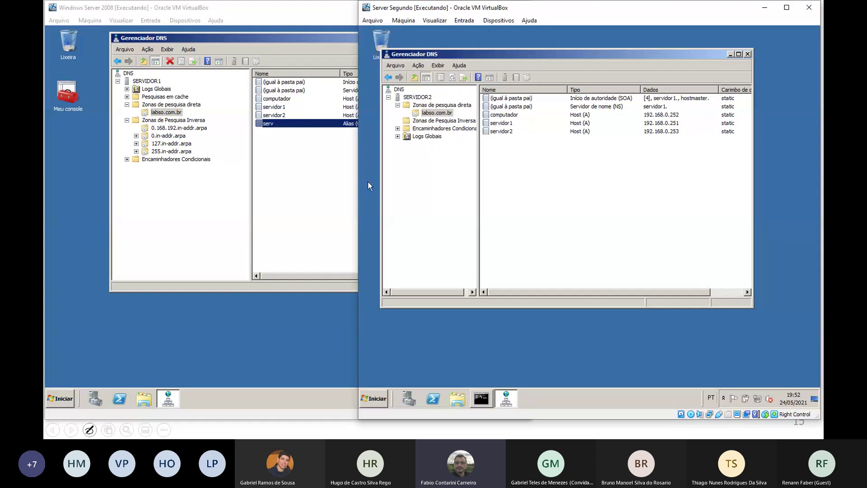
pyautogui.click(330, 198)
pyautogui.click(606, 179)
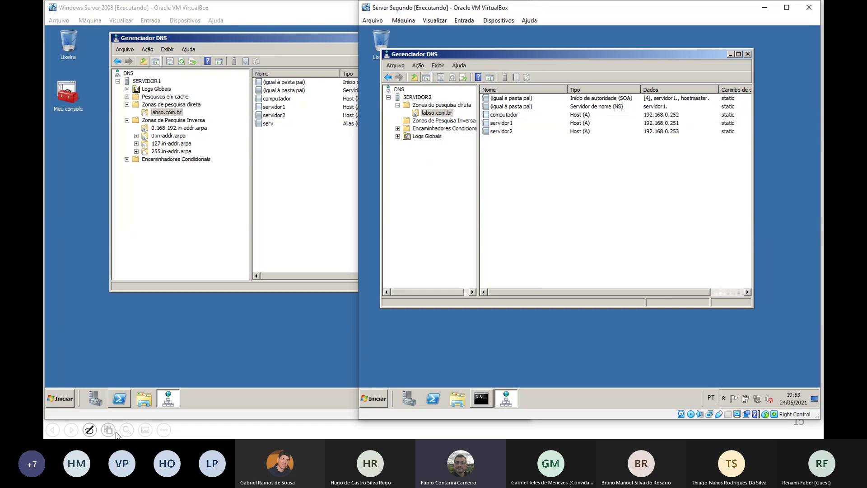
pyautogui.click(291, 432)
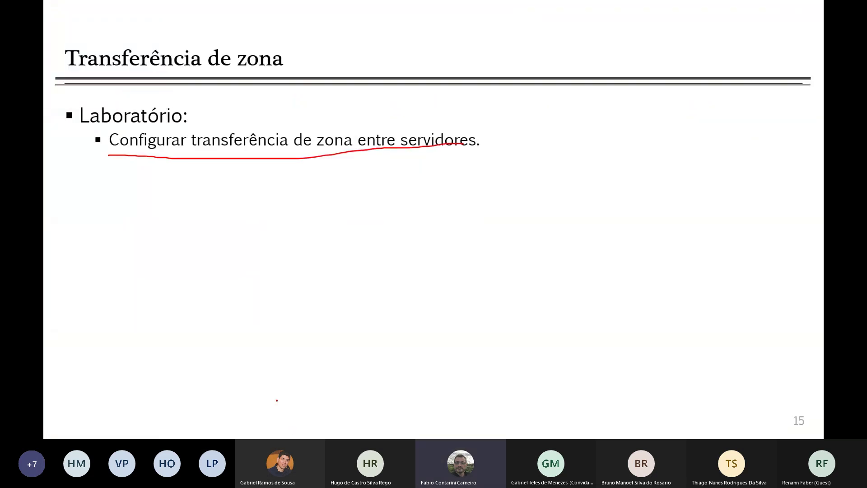
pyautogui.press('Right')
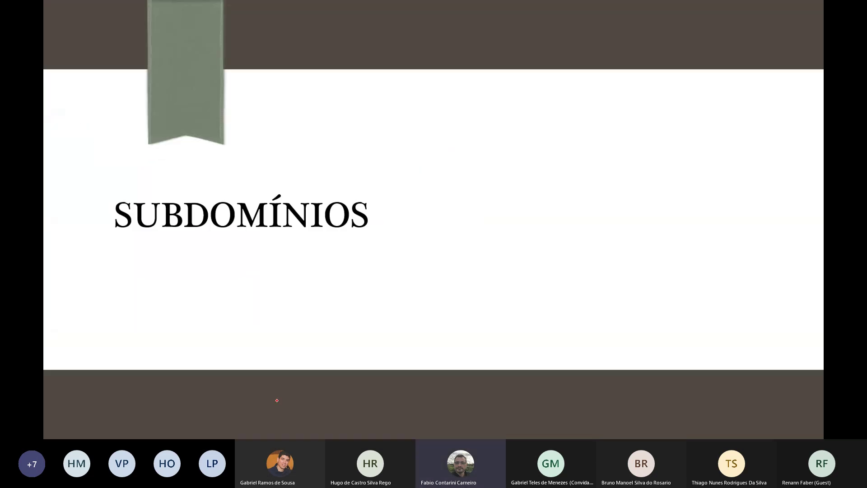
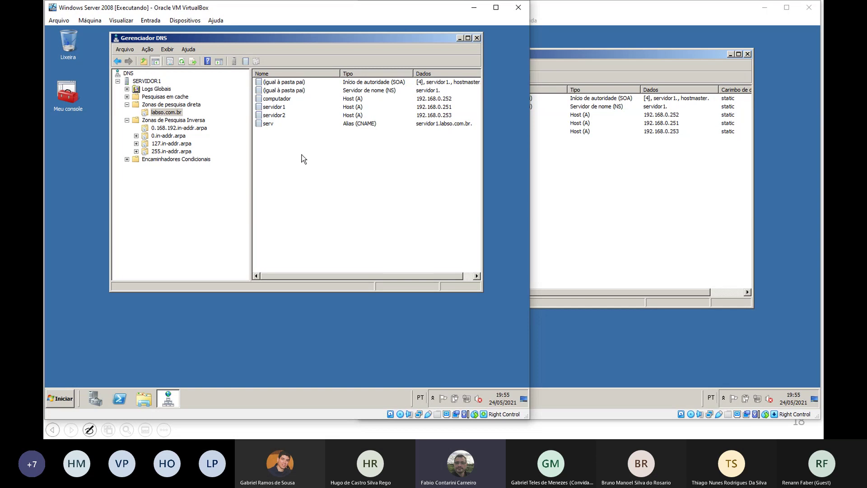
# Add host comp10.filial1 at 192.168.1.10 to the labso.com.br zone
pyautogui.rightClick(282, 172)
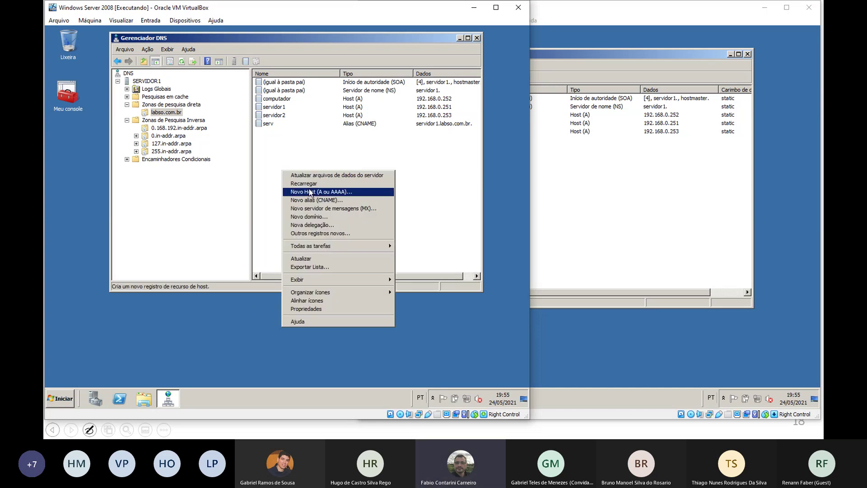
pyautogui.click(312, 193)
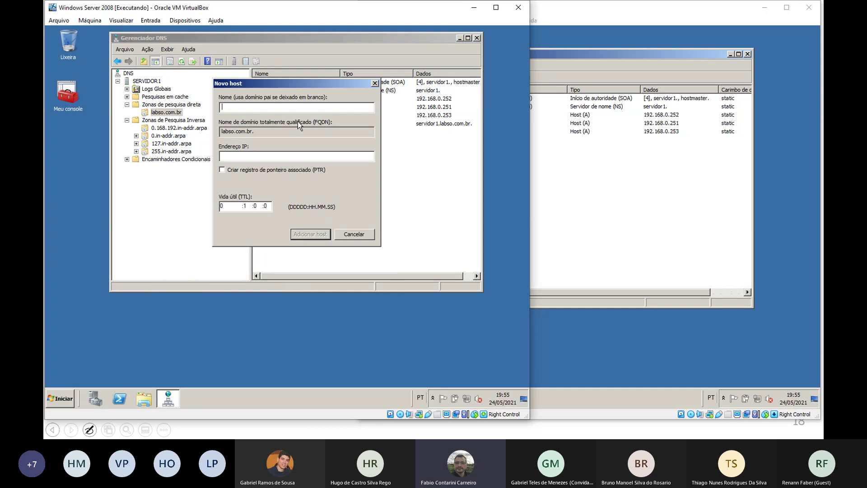
pyautogui.write('comp10')
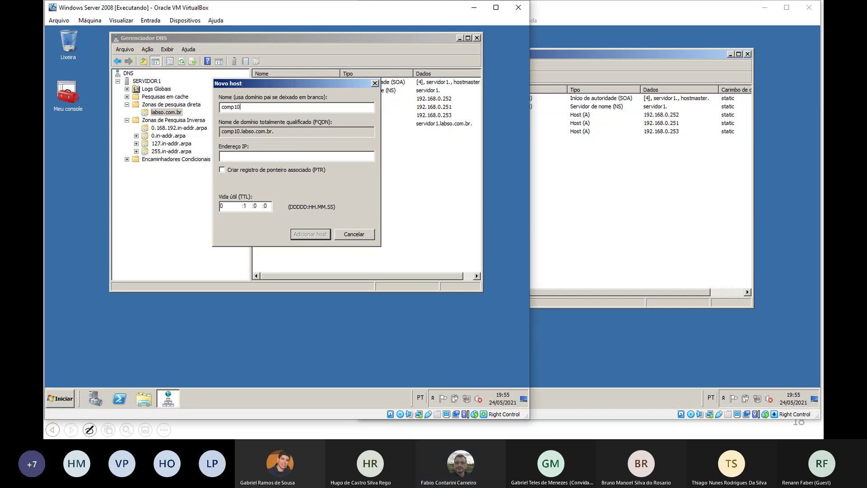
pyautogui.write('.filia')
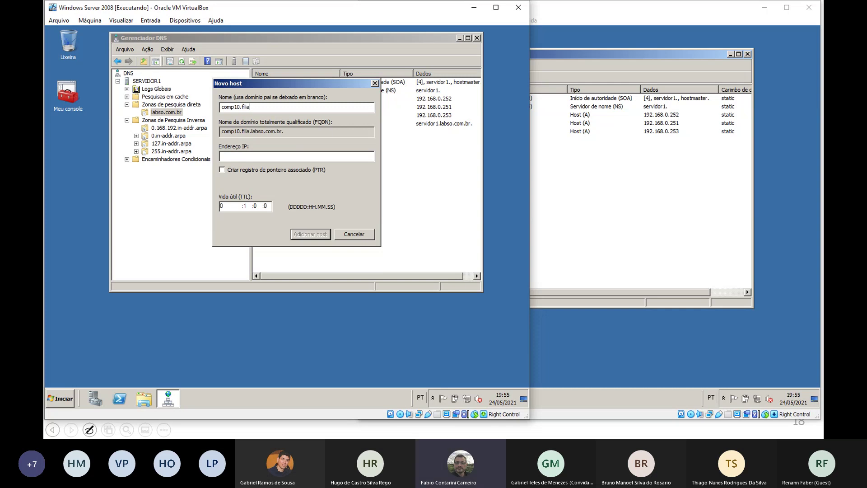
pyautogui.press('BackSpace')
pyautogui.press('BackSpace')
pyautogui.press('BackSpace')
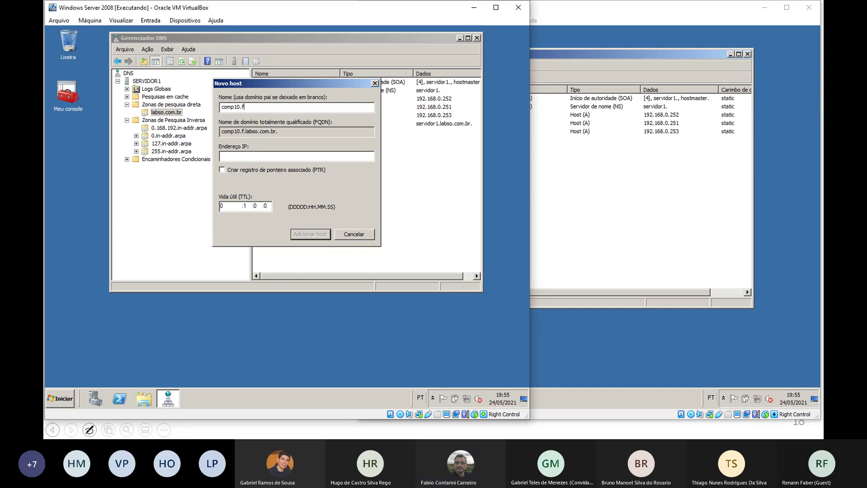
pyautogui.write('lial1')
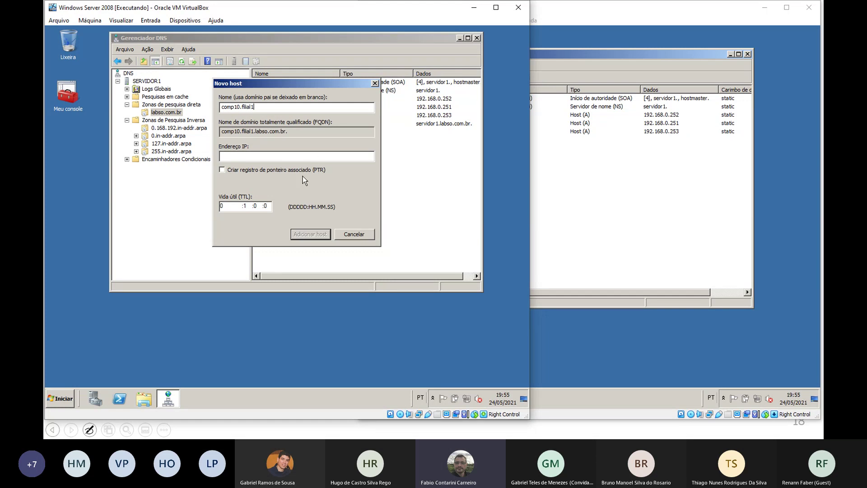
pyautogui.doubleClick(238, 132)
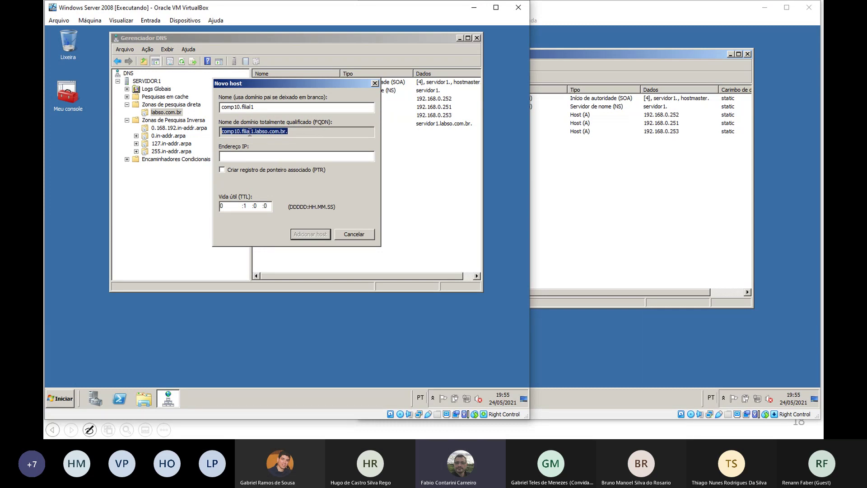
pyautogui.click(259, 157)
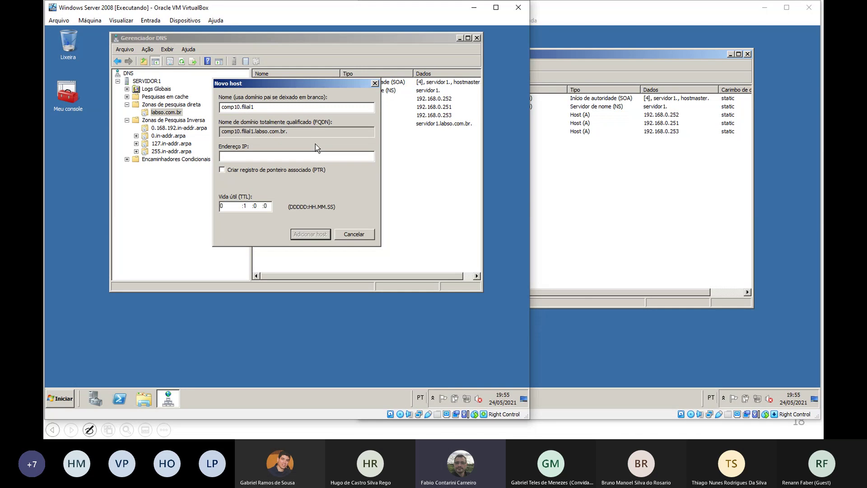
pyautogui.write('192.168.1.10')
pyautogui.click(326, 235)
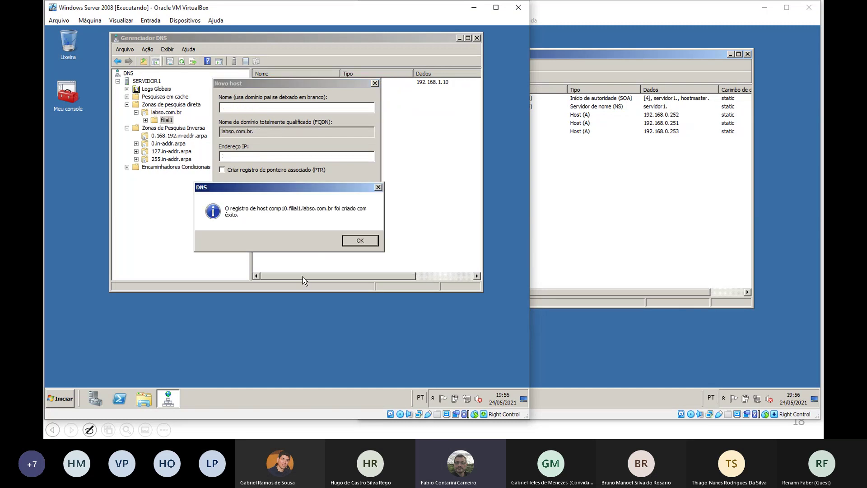
pyautogui.click(362, 242)
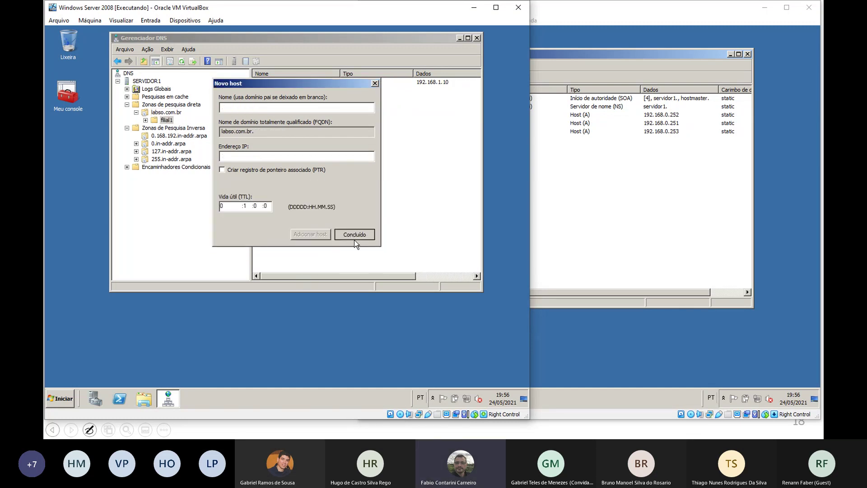
pyautogui.click(354, 239)
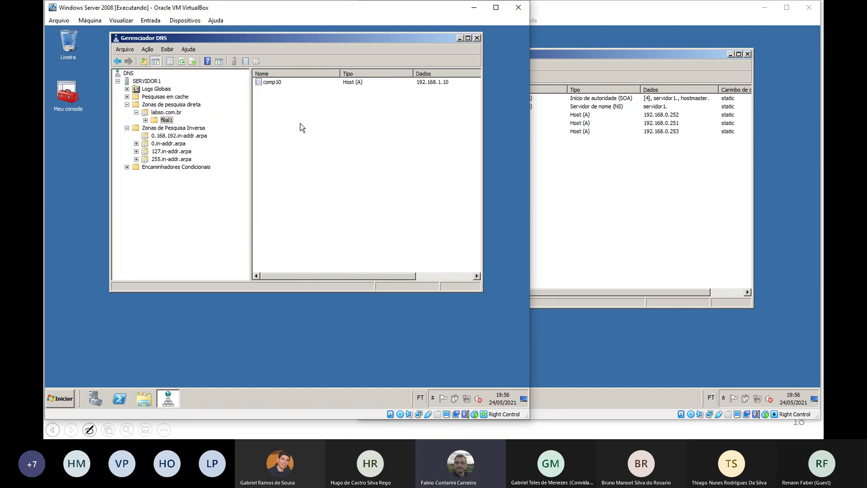
# Open the new filial1 subdomain and select its comp10 record
pyautogui.click(176, 113)
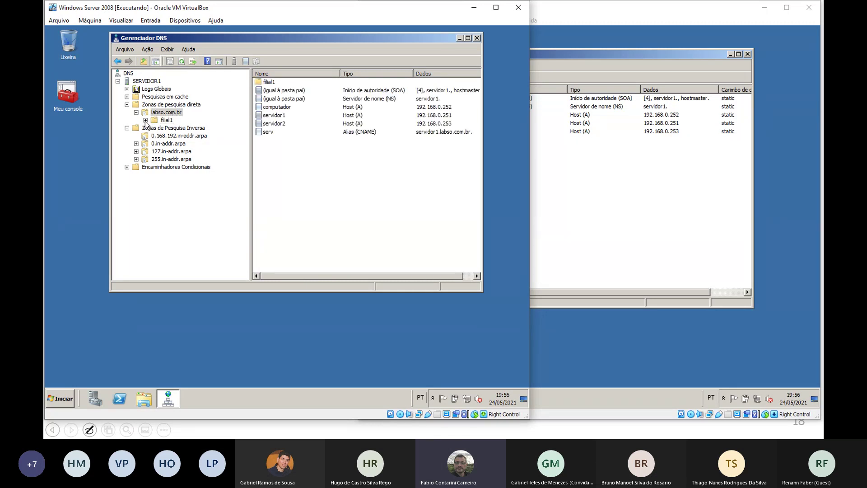
pyautogui.click(167, 120)
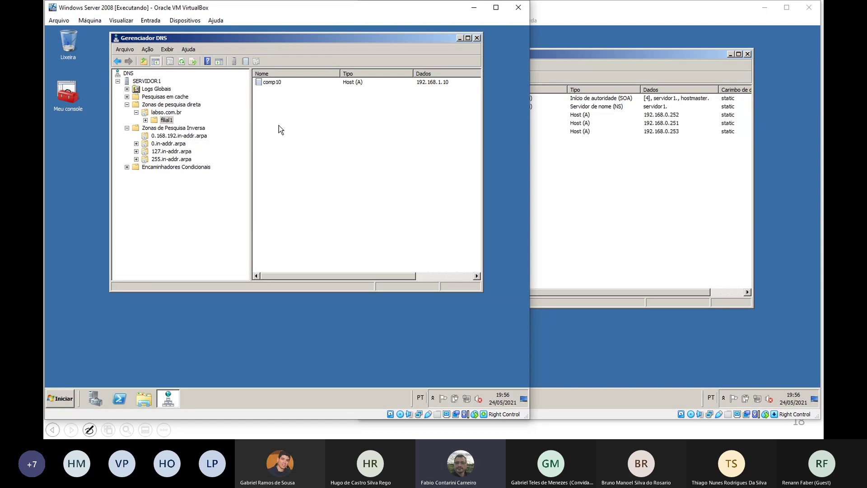
pyautogui.click(272, 85)
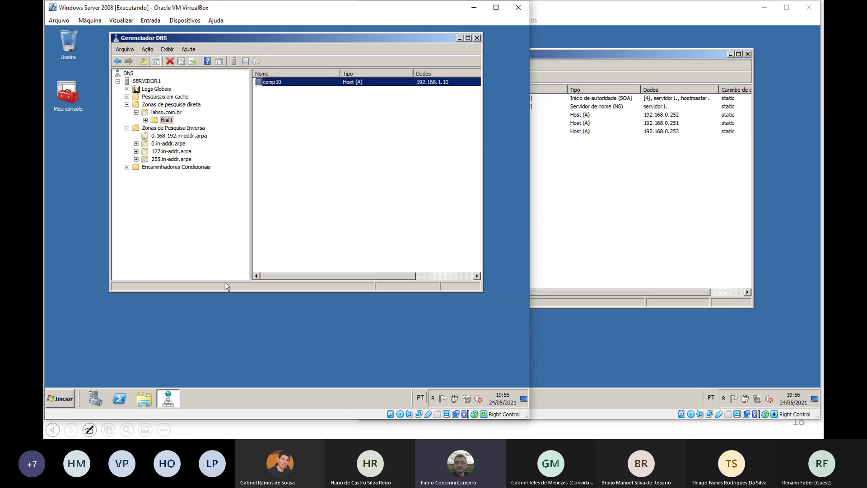
# From the second server's command prompt, ping comp10.filial1.labso.com.br
pyautogui.click(603, 335)
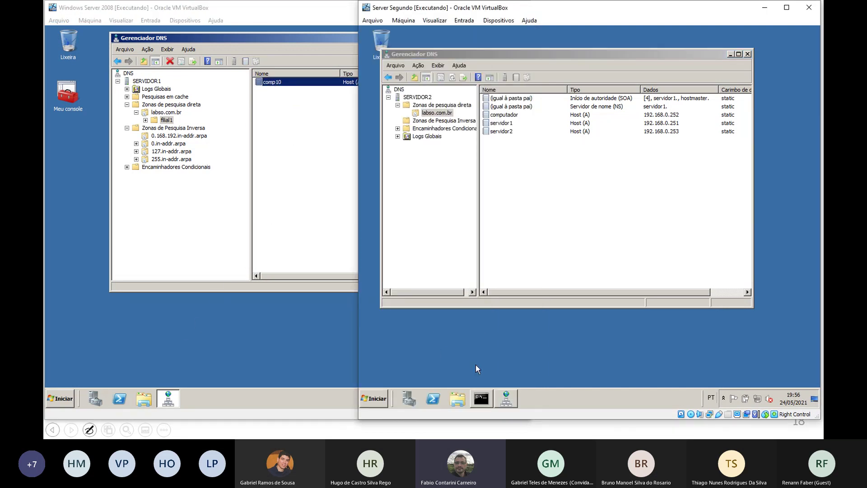
pyautogui.click(482, 400)
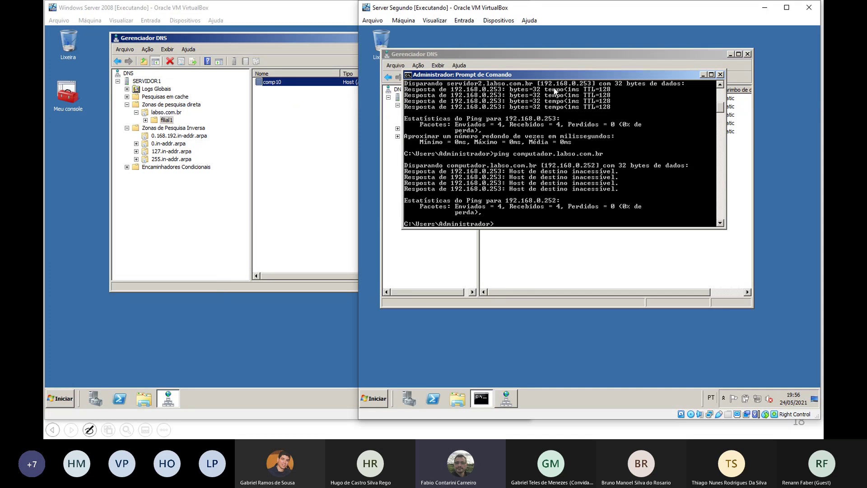
pyautogui.write('ping')
pyautogui.write(' filial')
pyautogui.press('BackSpace')
pyautogui.press('BackSpace')
pyautogui.press('BackSpace')
pyautogui.press('BackSpace')
pyautogui.press('BackSpace')
pyautogui.press('BackSpace')
pyautogui.write('comp10')
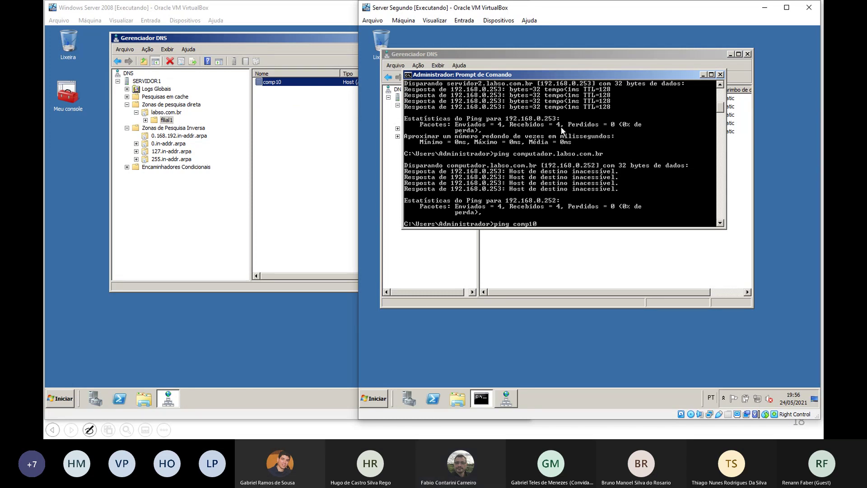
pyautogui.write('.fili')
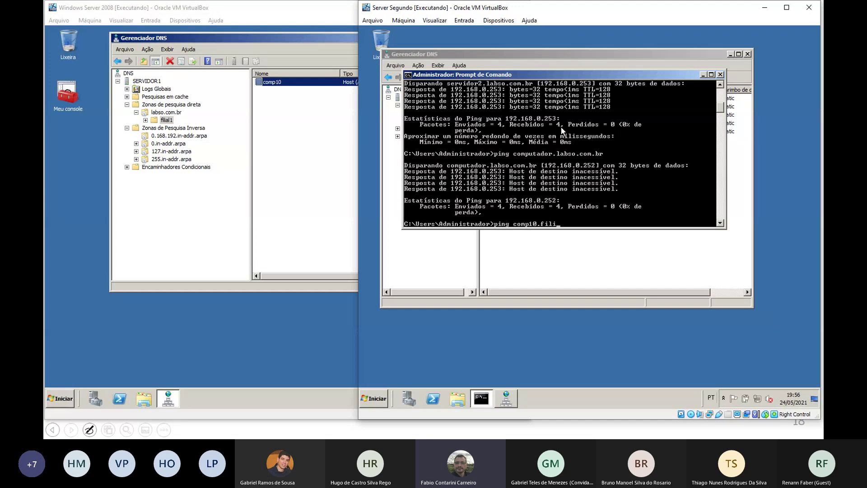
pyautogui.write('al1')
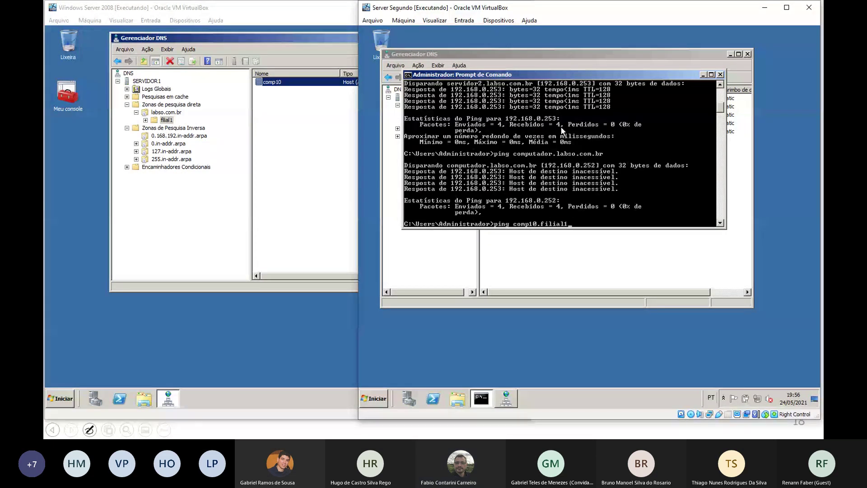
pyautogui.write('.com')
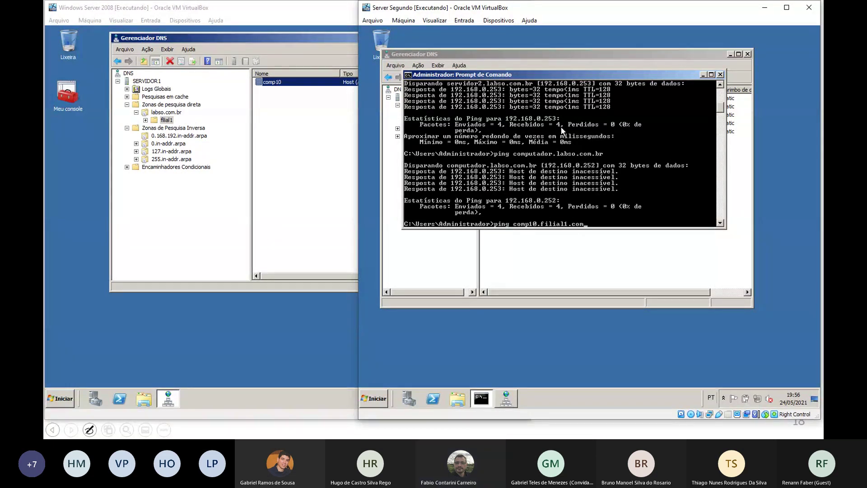
pyautogui.press('BackSpace')
pyautogui.press('BackSpace')
pyautogui.press('BackSpace')
pyautogui.write('labso.com.b')
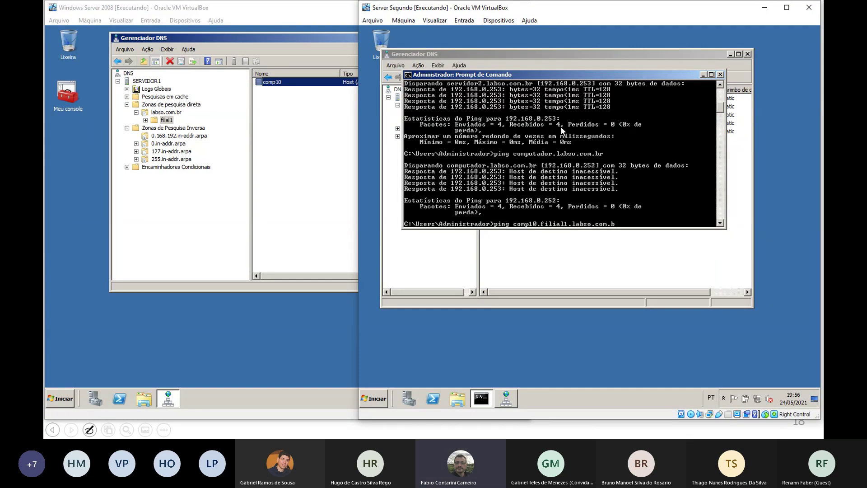
pyautogui.write('r')
pyautogui.press('Return')
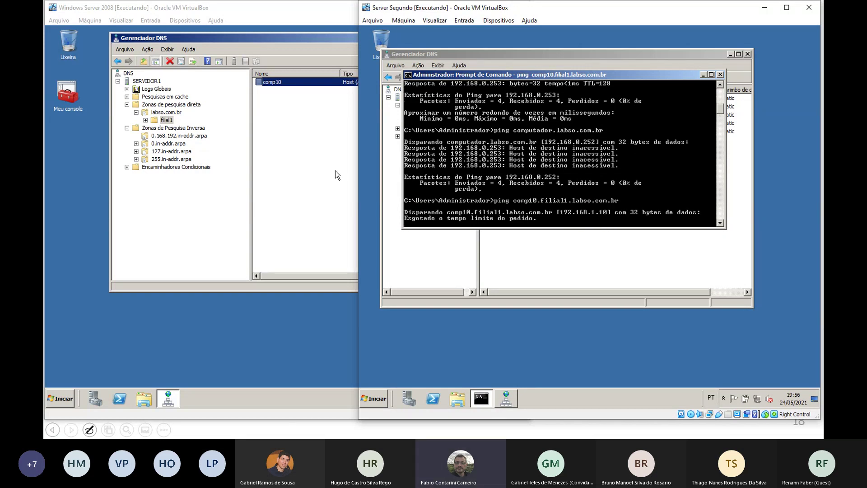
pyautogui.click(310, 108)
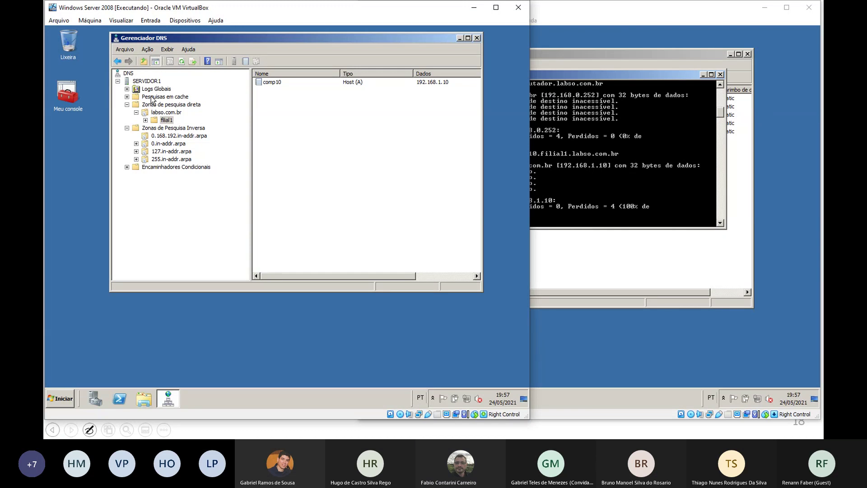
# On SERVIDOR1, create primary forward zone filial2.labso.com.br with a new zone file and no dynamic updates
pyautogui.click(148, 82)
pyautogui.rightClick(149, 84)
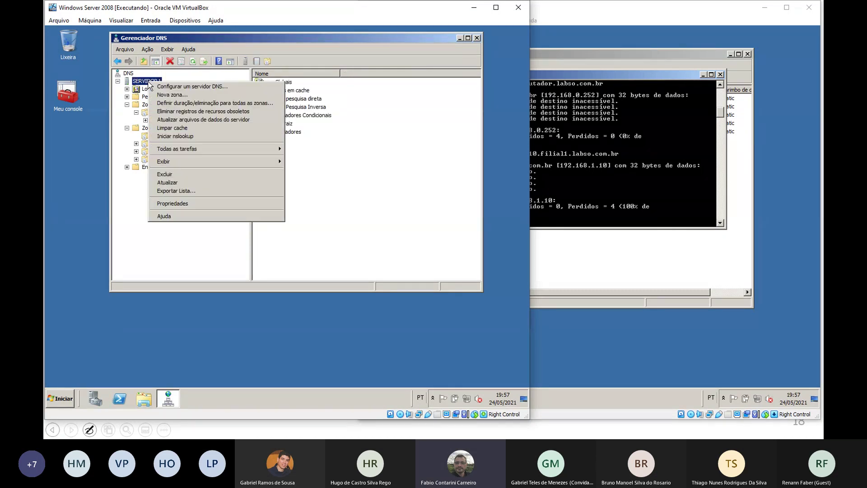
pyautogui.click(170, 94)
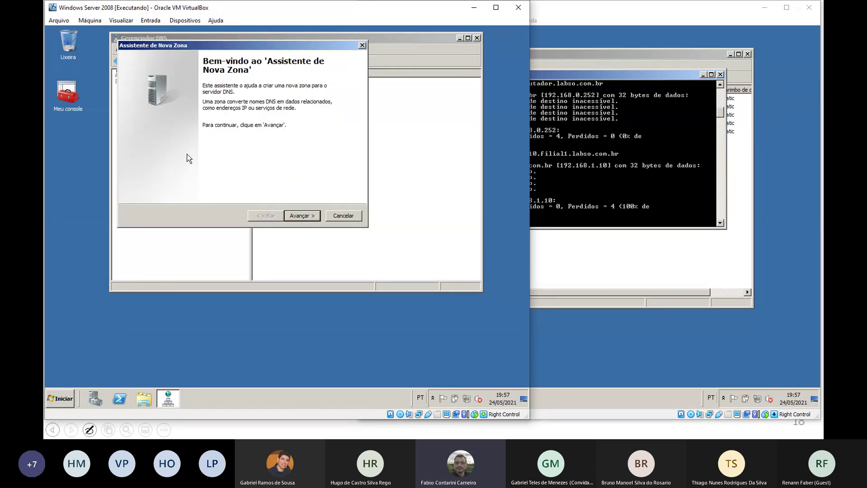
pyautogui.click(301, 216)
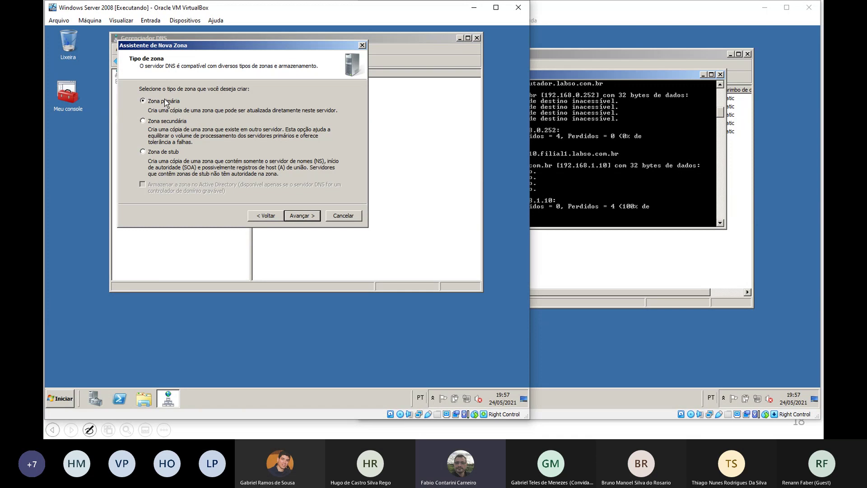
pyautogui.click(313, 215)
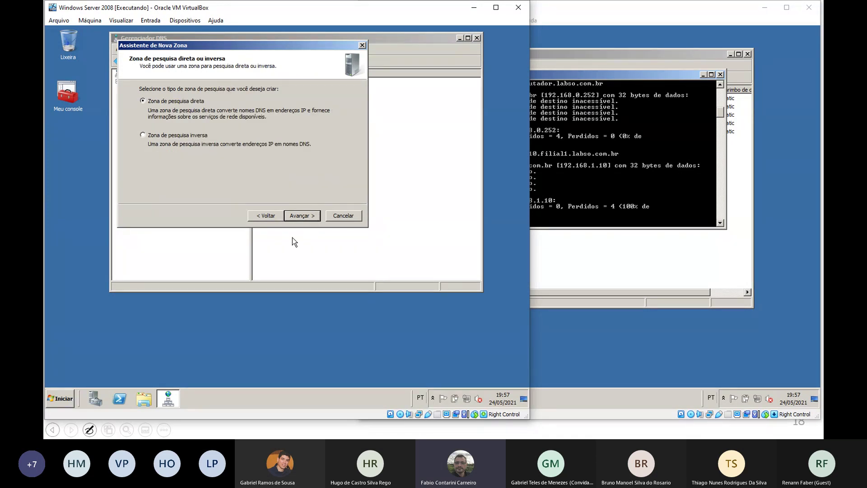
pyautogui.click(307, 219)
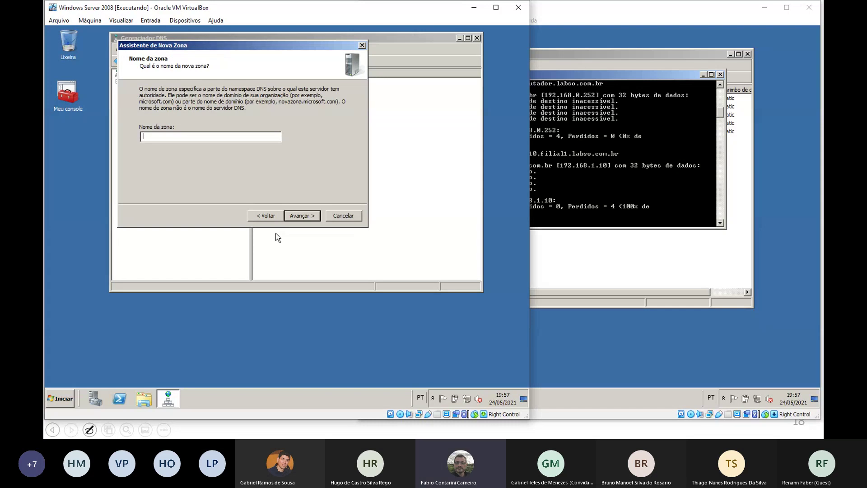
pyautogui.write('filial2.labso.com.br')
pyautogui.click(301, 216)
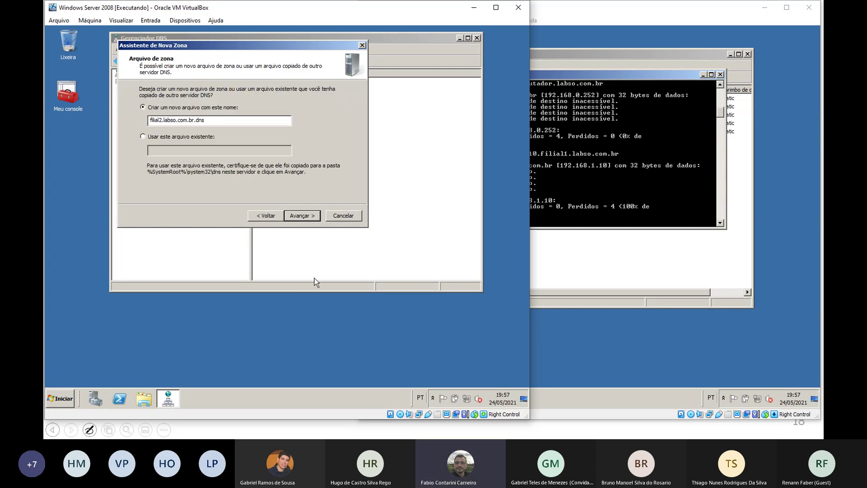
pyautogui.click(302, 216)
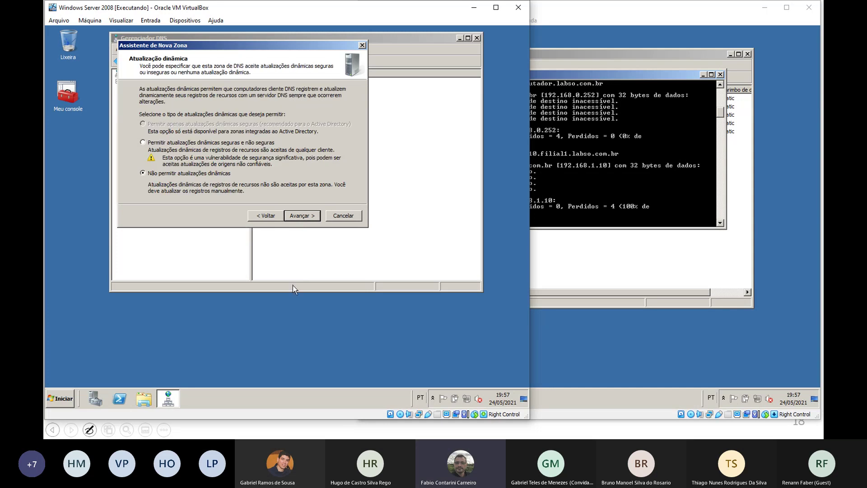
pyautogui.click(302, 215)
pyautogui.click(303, 217)
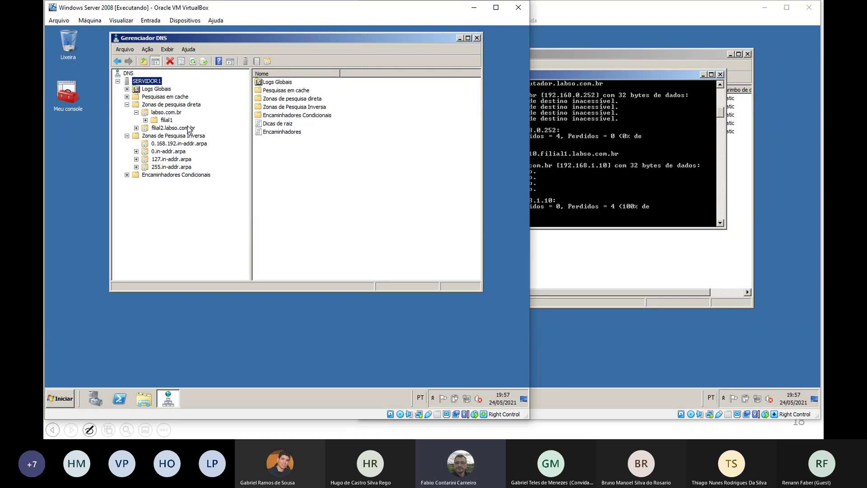
# Add host comp20 at 192.168.2.20 to the filial2.labso.com.br zone
pyautogui.click(149, 129)
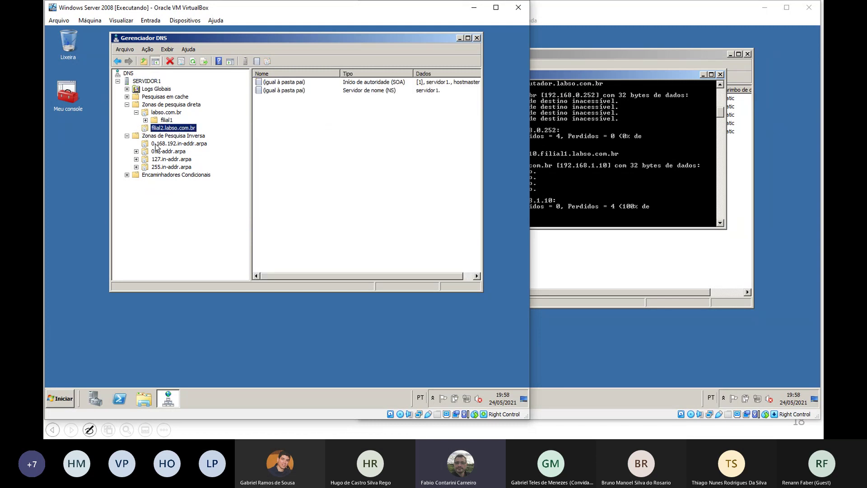
pyautogui.click(389, 83)
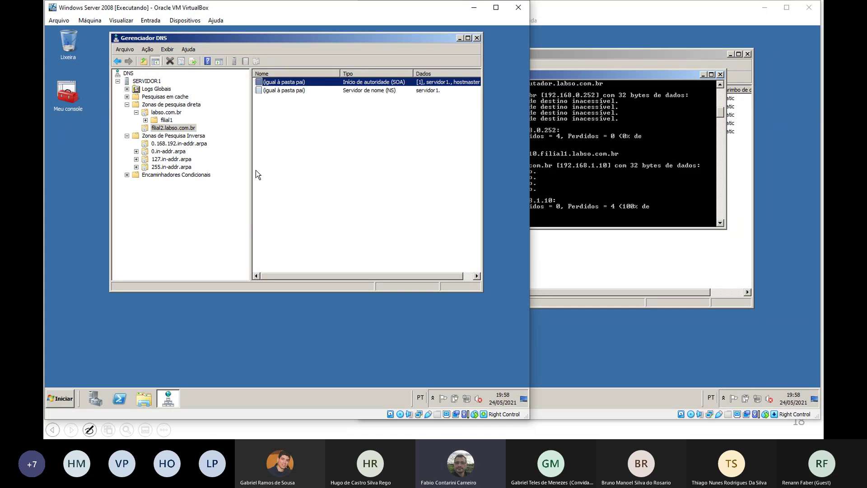
pyautogui.rightClick(293, 142)
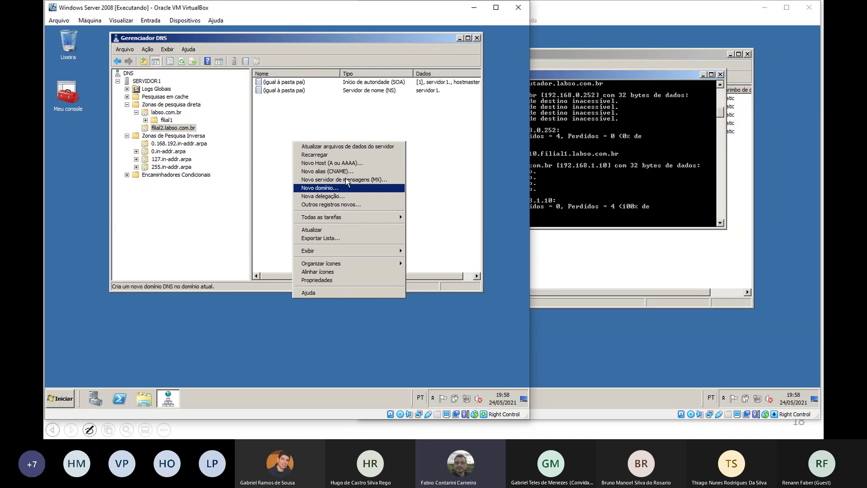
pyautogui.click(336, 163)
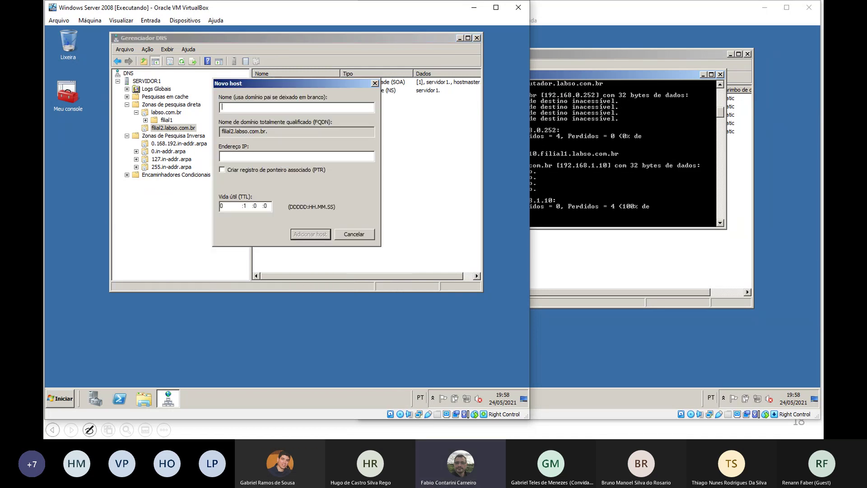
pyautogui.write('comp20')
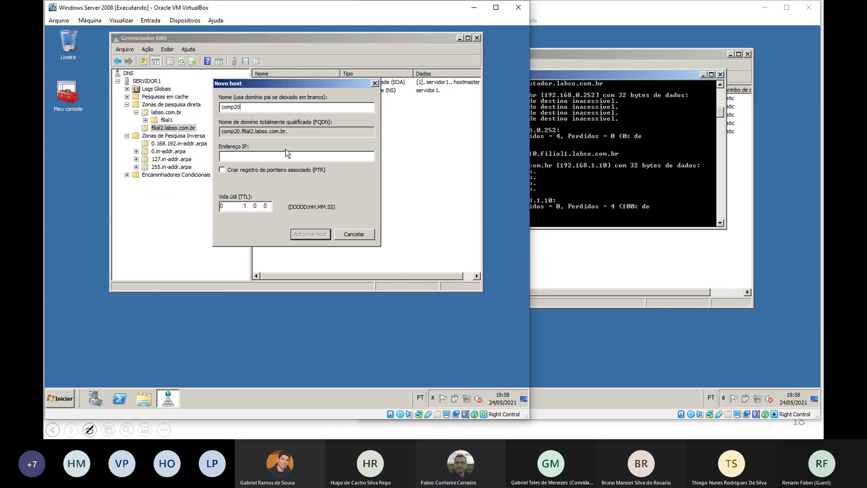
pyautogui.click(249, 155)
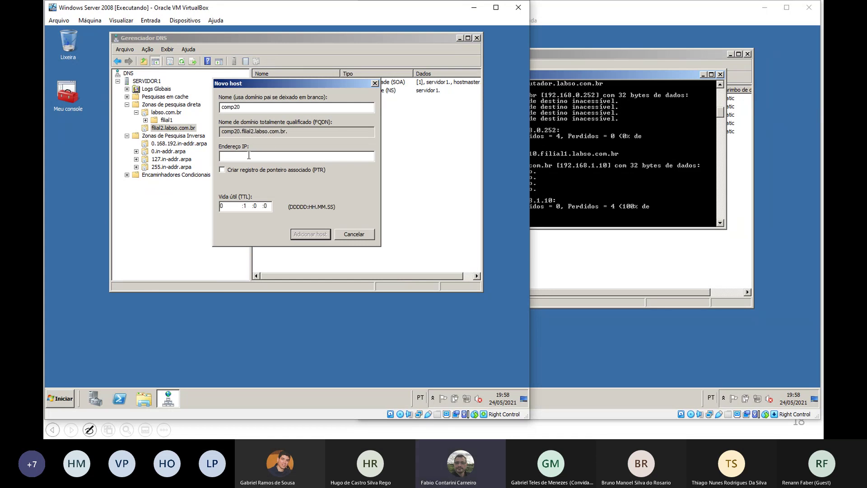
pyautogui.write('192.168.2.20')
pyautogui.click(310, 233)
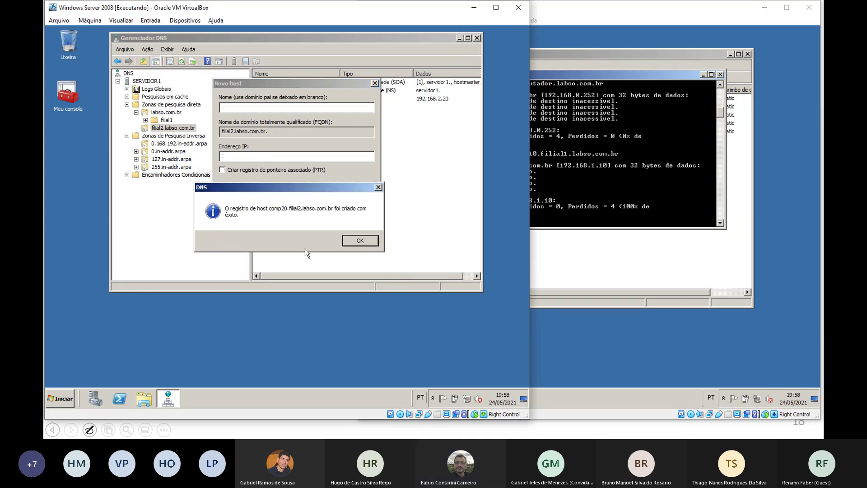
pyautogui.click(359, 240)
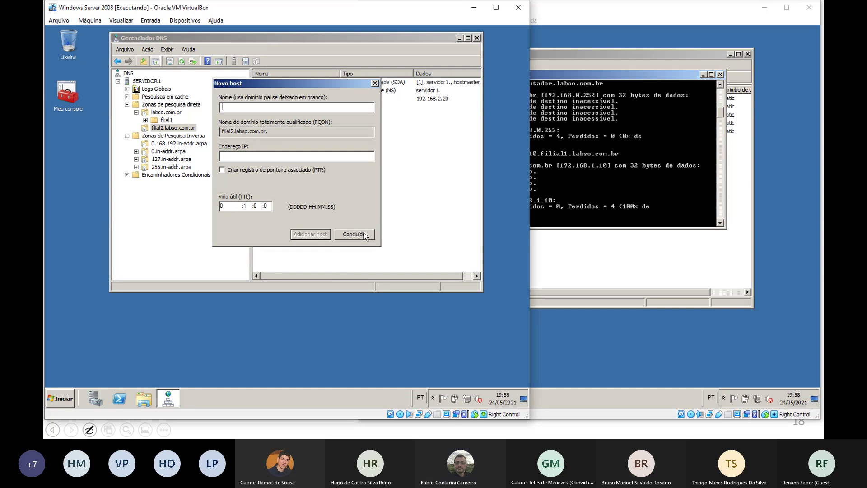
pyautogui.click(364, 232)
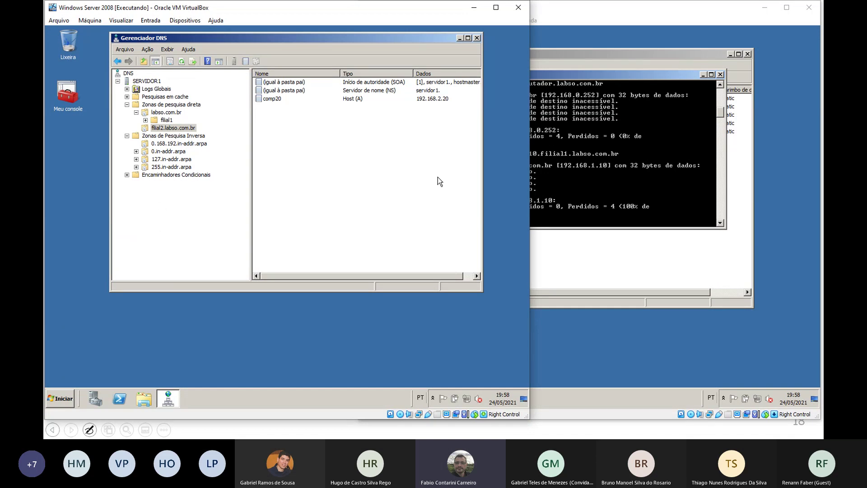
# On the second server, edit the previous ping to target comp20.filial2.labso.com.br and run it
pyautogui.click(626, 169)
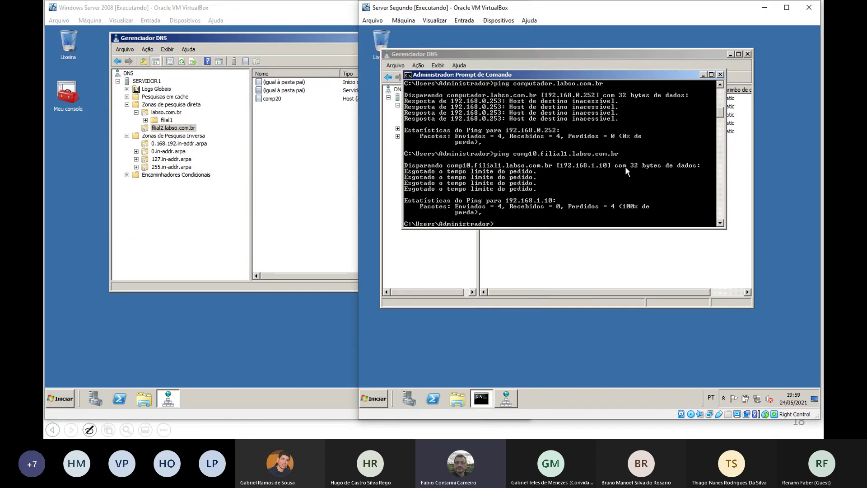
pyautogui.press('Up')
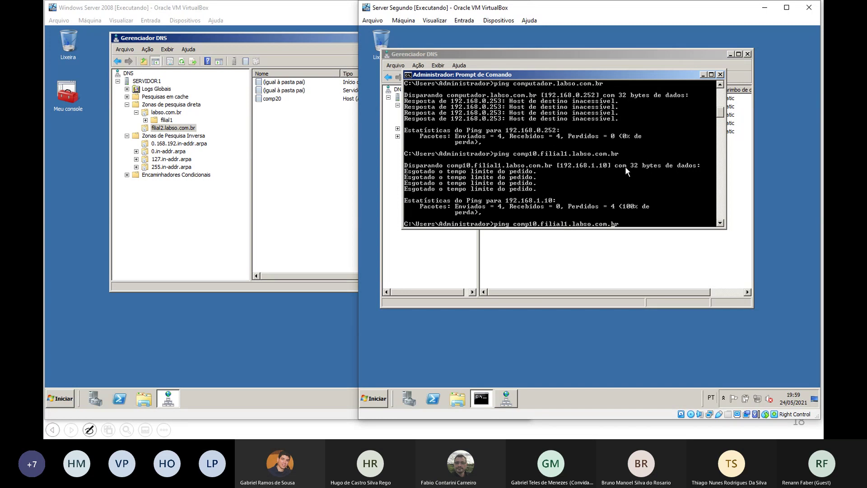
pyautogui.press('BackSpace')
pyautogui.write('2')
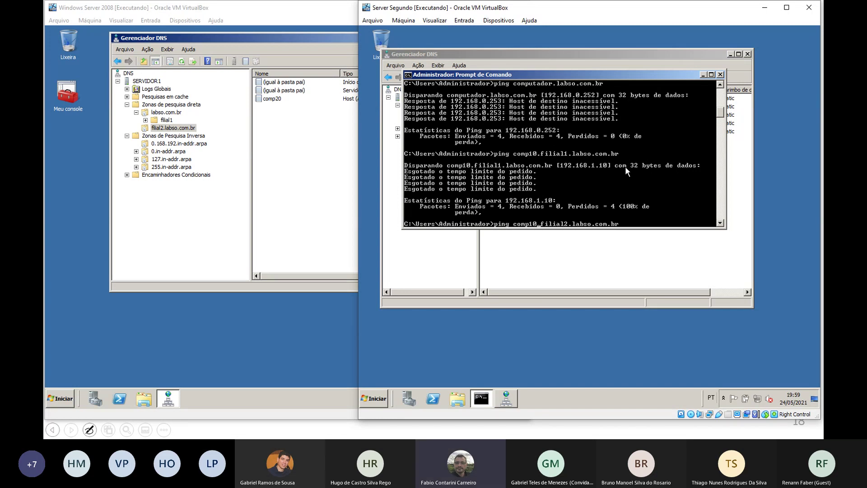
pyautogui.press('Left')
pyautogui.press('Left')
pyautogui.press('Left')
pyautogui.press('Left')
pyautogui.press('BackSpace')
pyautogui.write('2')
pyautogui.press('Return')
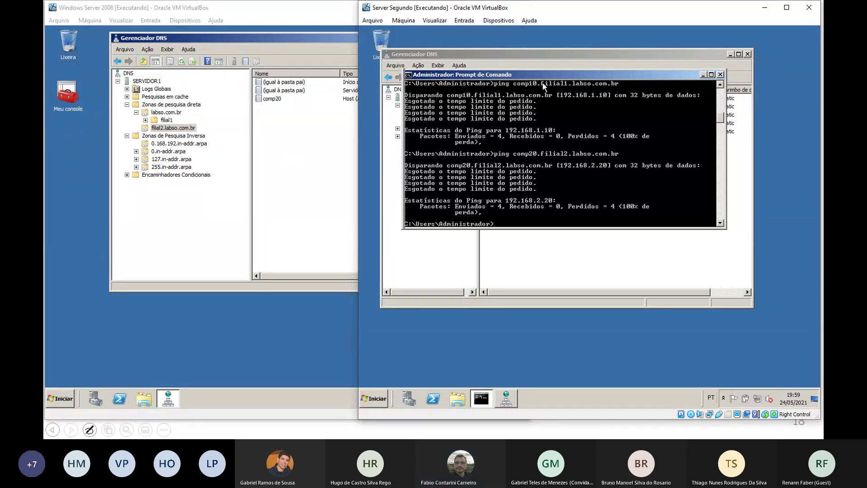
pyautogui.moveTo(524, 76); pyautogui.dragTo(611, 120)
# Show labso.com.br in both servers' DNS Managers and compare their records
pyautogui.click(564, 68)
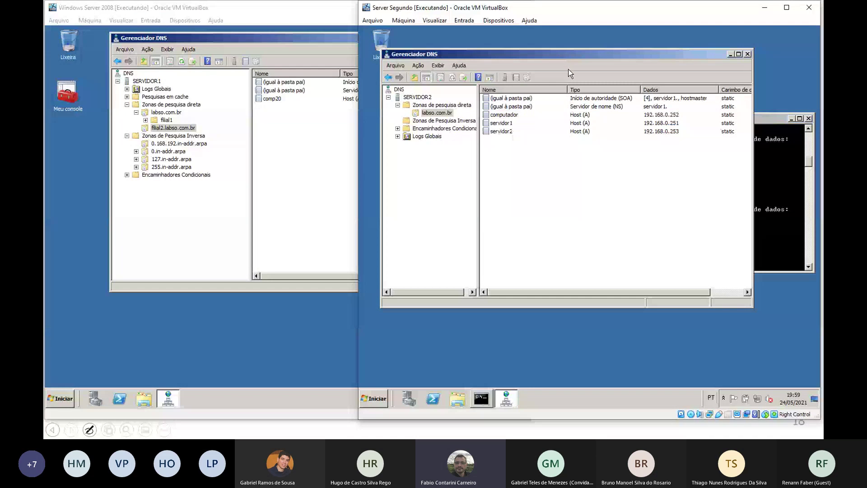
pyautogui.click(433, 114)
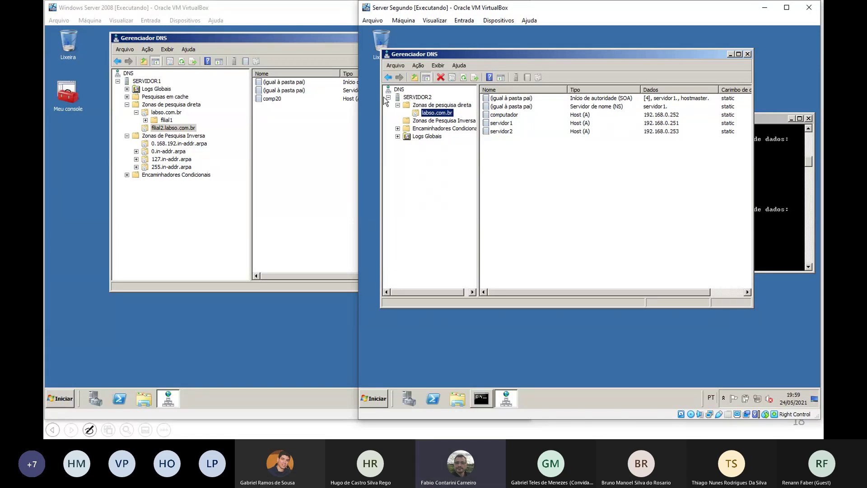
pyautogui.click(167, 120)
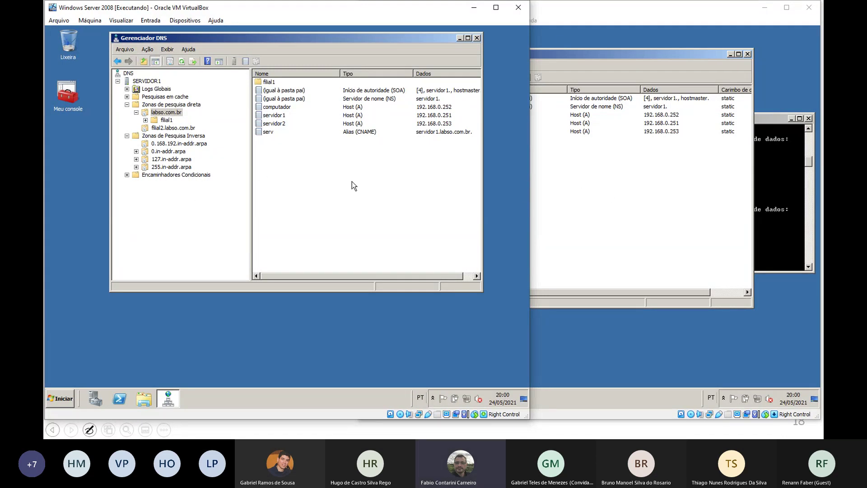
pyautogui.click(619, 185)
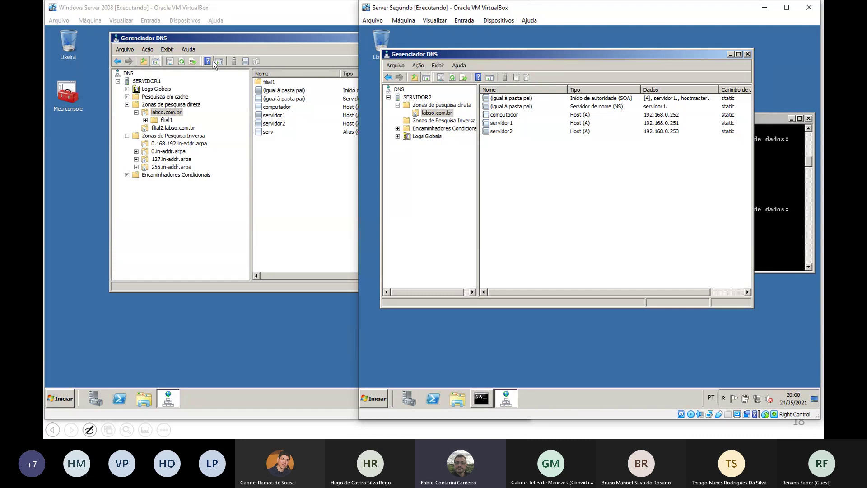
pyautogui.click(251, 18)
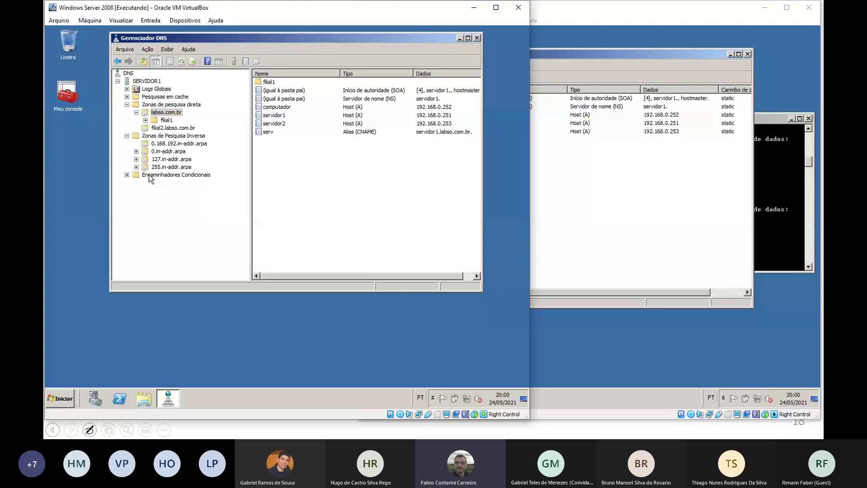
pyautogui.click(582, 205)
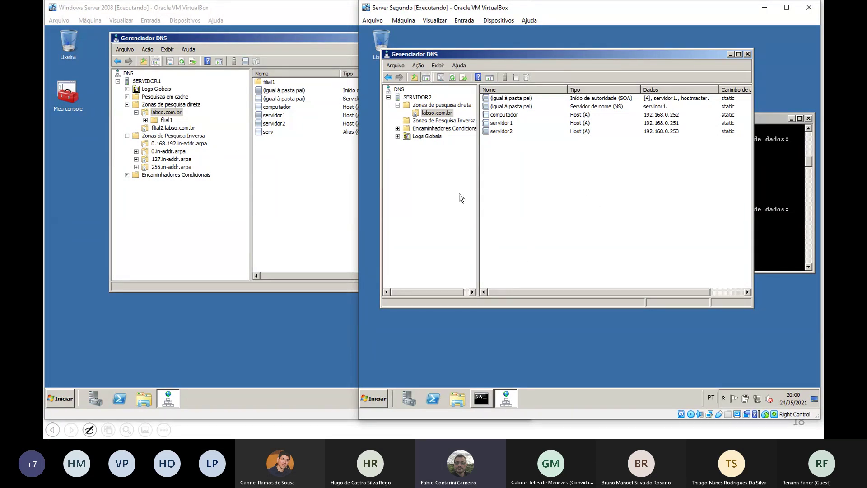
# On SERVIDOR2, create primary forward zone filial3.labso.com.br with default settings and view its records
pyautogui.rightClick(414, 97)
pyautogui.click(438, 110)
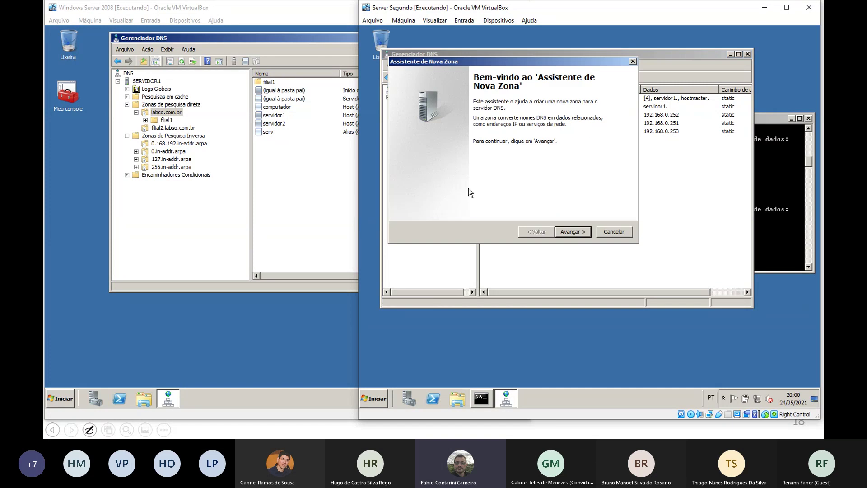
pyautogui.click(572, 234)
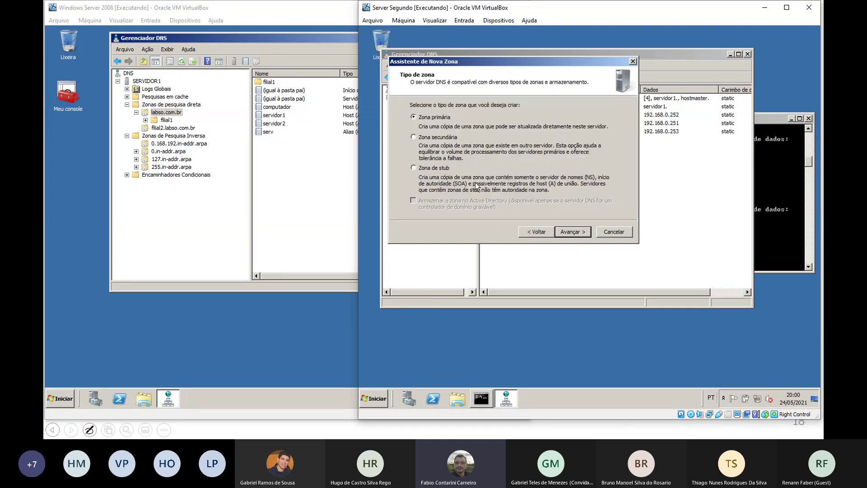
pyautogui.click(580, 233)
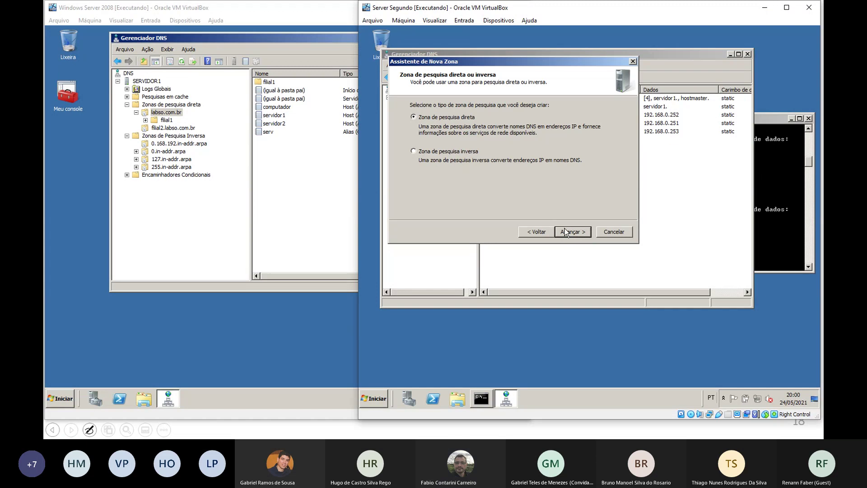
pyautogui.click(565, 231)
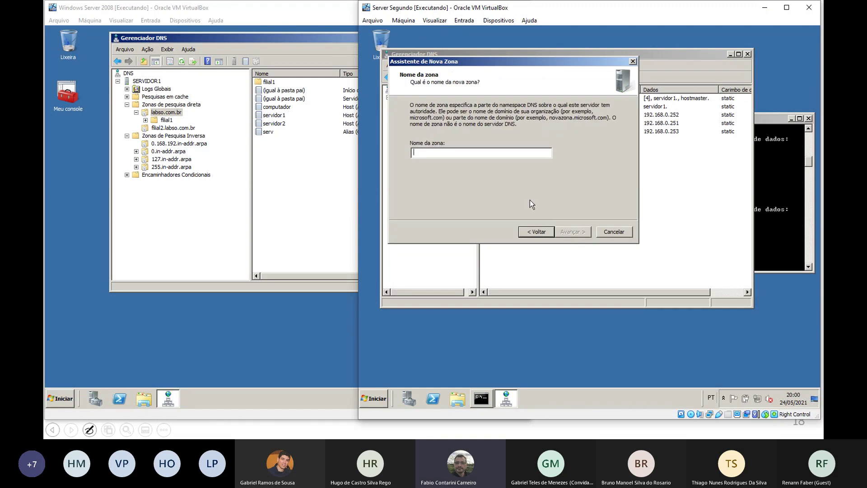
pyautogui.write('filial')
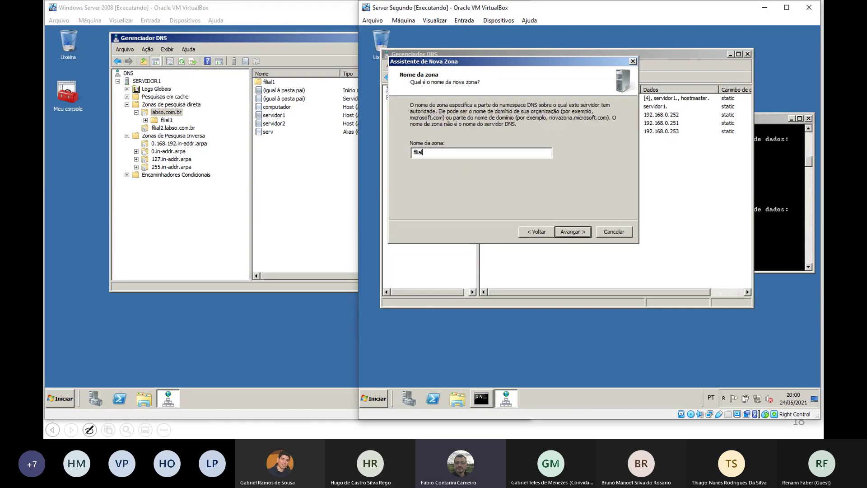
pyautogui.write('3')
pyautogui.press('BackSpace')
pyautogui.write('.labso.com.br')
pyautogui.click(584, 233)
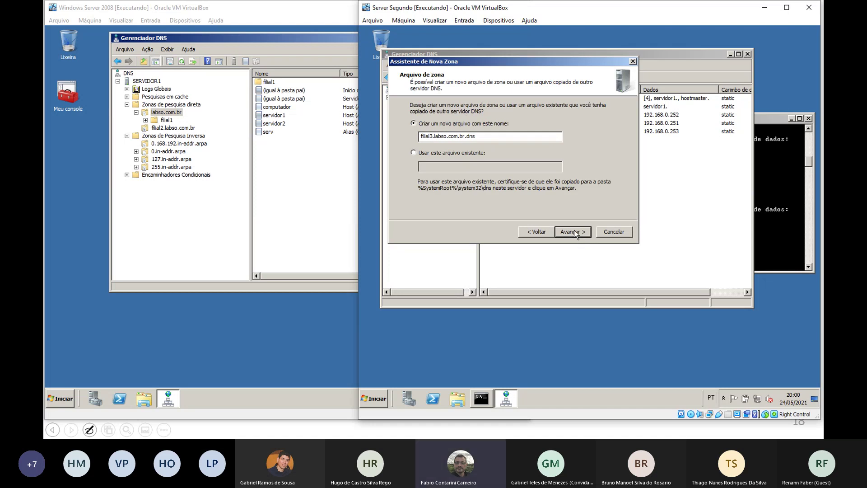
pyautogui.click(575, 232)
pyautogui.click(572, 232)
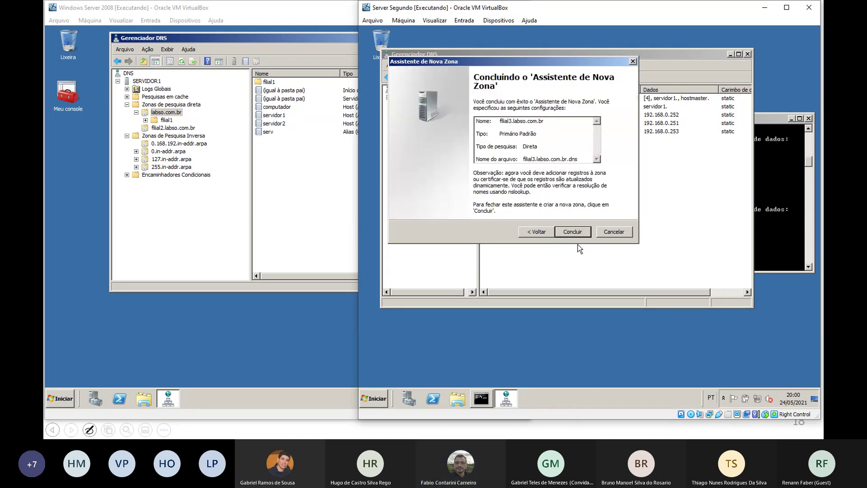
pyautogui.click(572, 232)
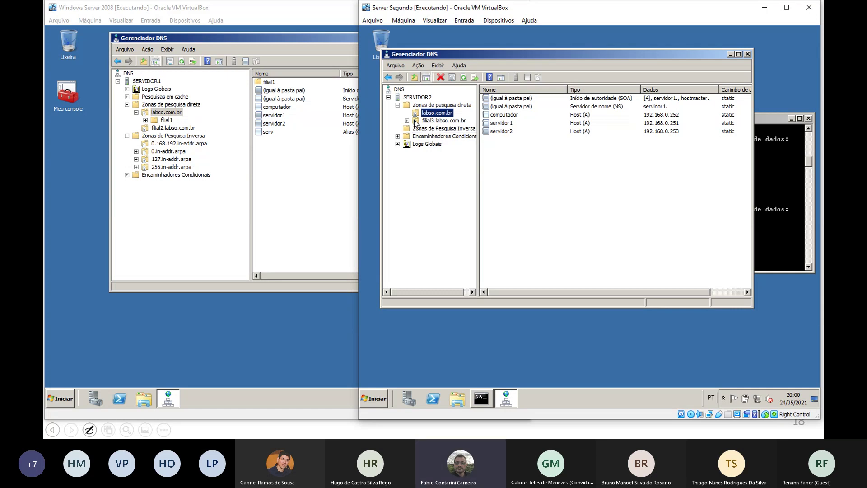
pyautogui.click(438, 120)
# Add host comp30 at 192.168.3.30 to the filial3.labso.com.br zone on SERVIDOR2
pyautogui.rightClick(527, 150)
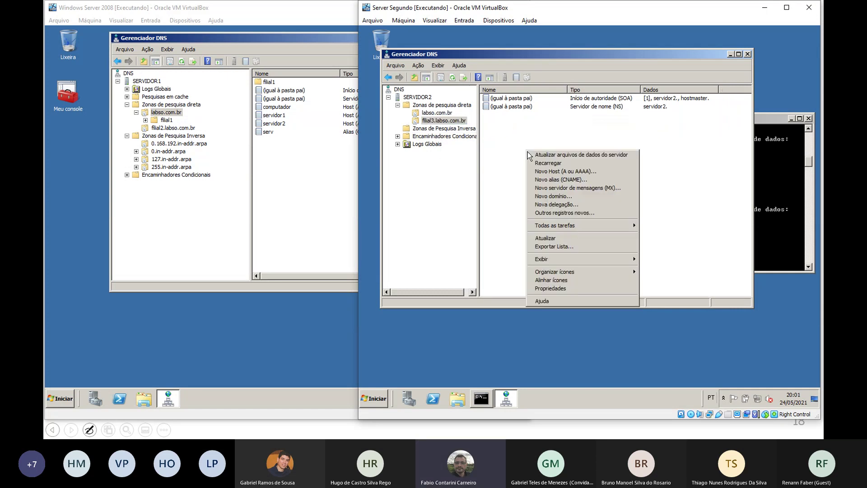
pyautogui.click(553, 171)
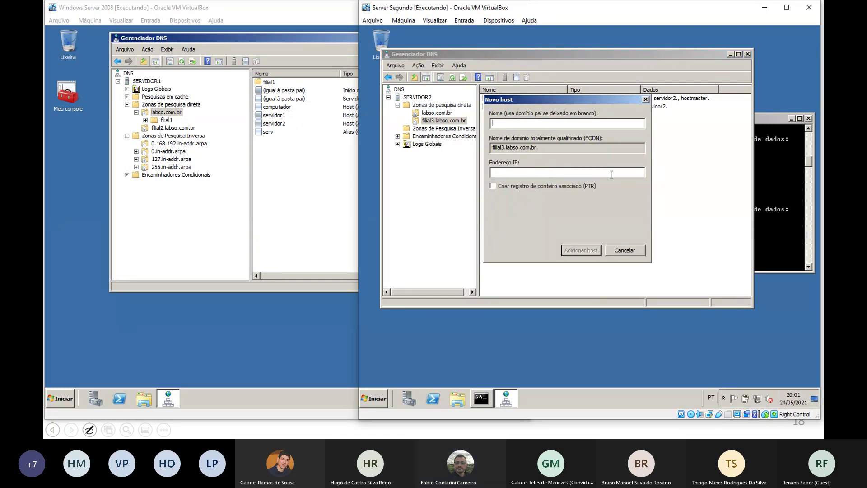
pyautogui.write('comp30')
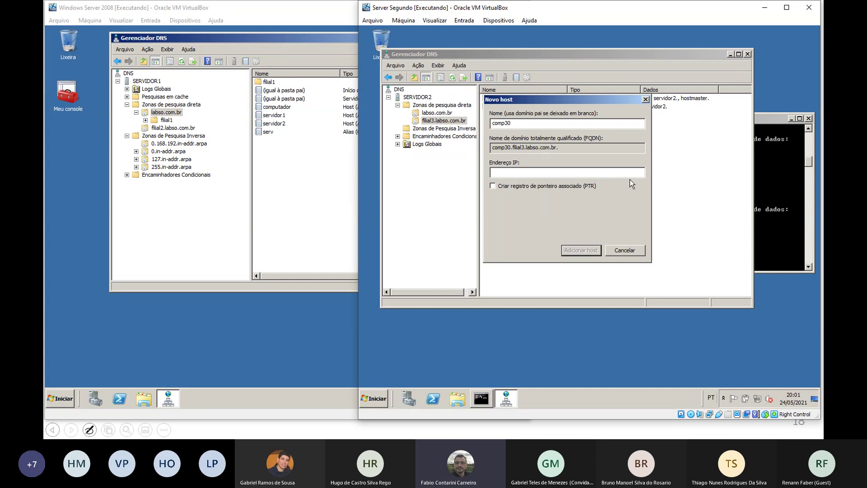
pyautogui.write('192.168.3.30')
pyautogui.click(601, 251)
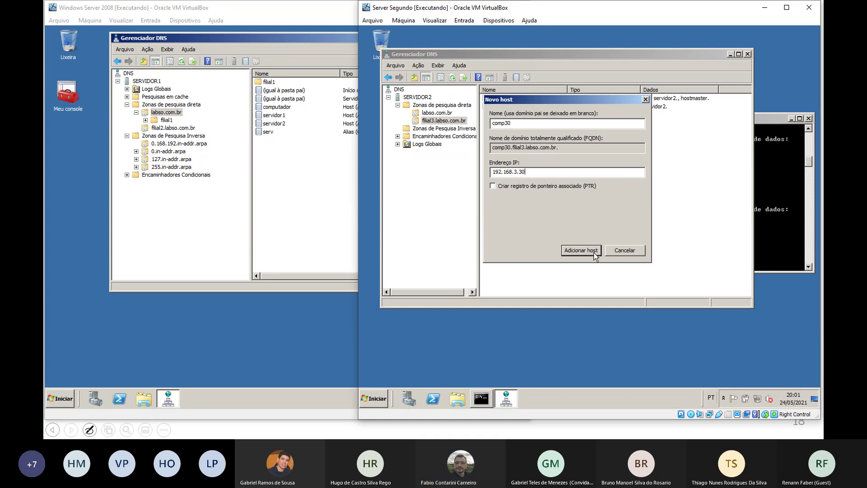
pyautogui.click(662, 240)
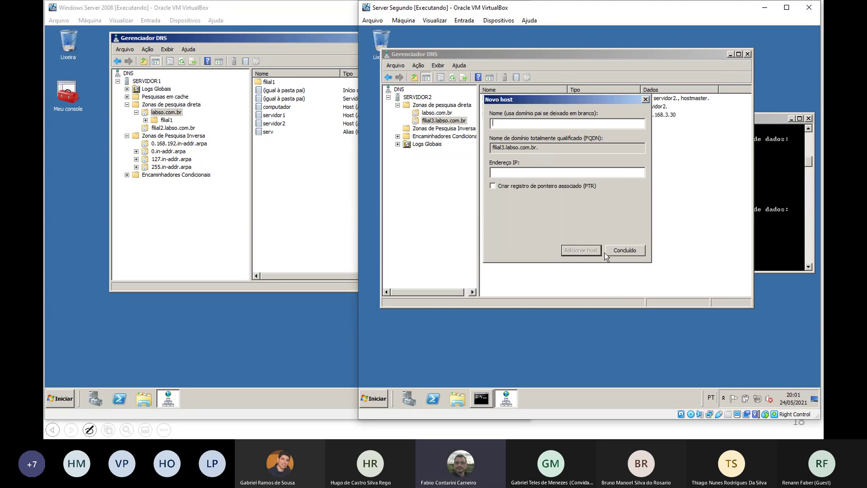
pyautogui.click(612, 252)
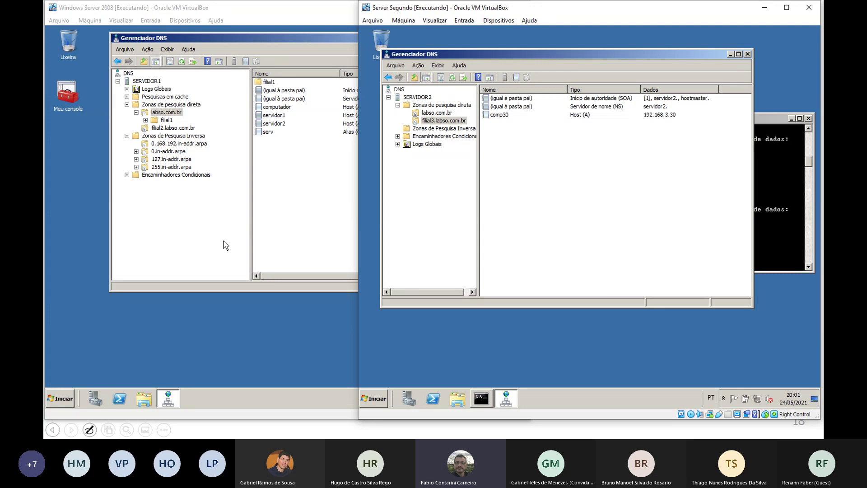
pyautogui.click(174, 227)
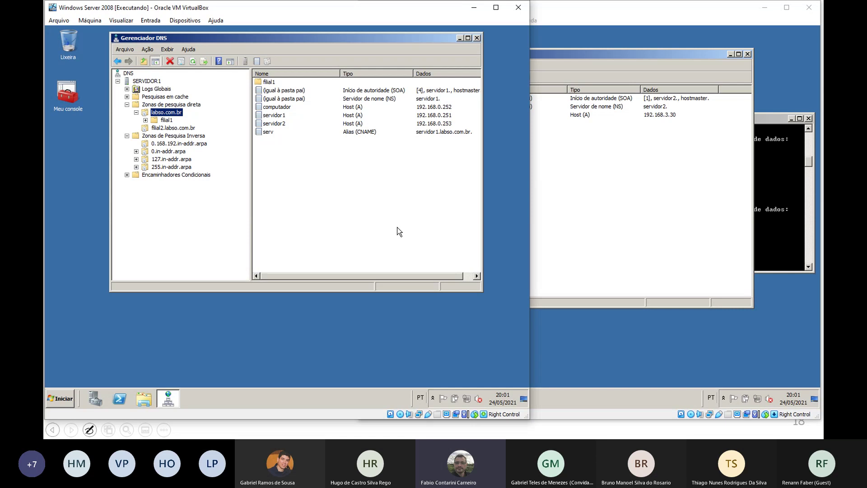
# On SERVIDOR1, delegate filial3 under labso.com.br to name server 192.168.0.253
pyautogui.rightClick(175, 114)
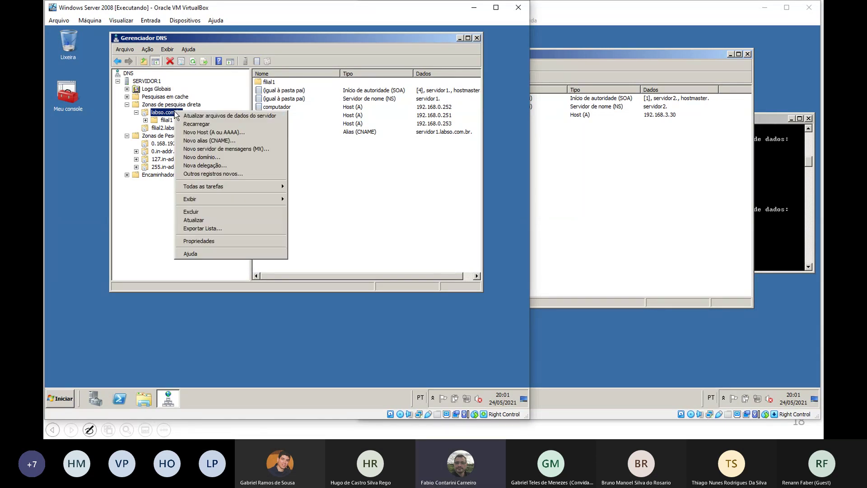
pyautogui.click(214, 166)
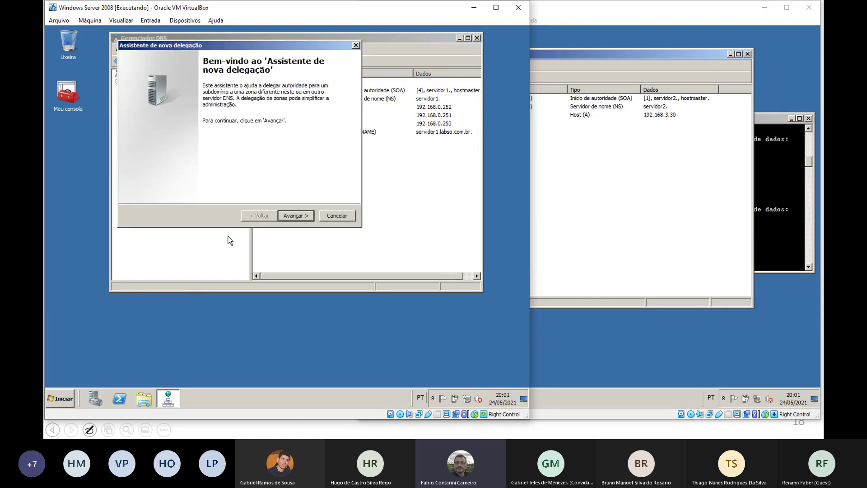
pyautogui.click(300, 216)
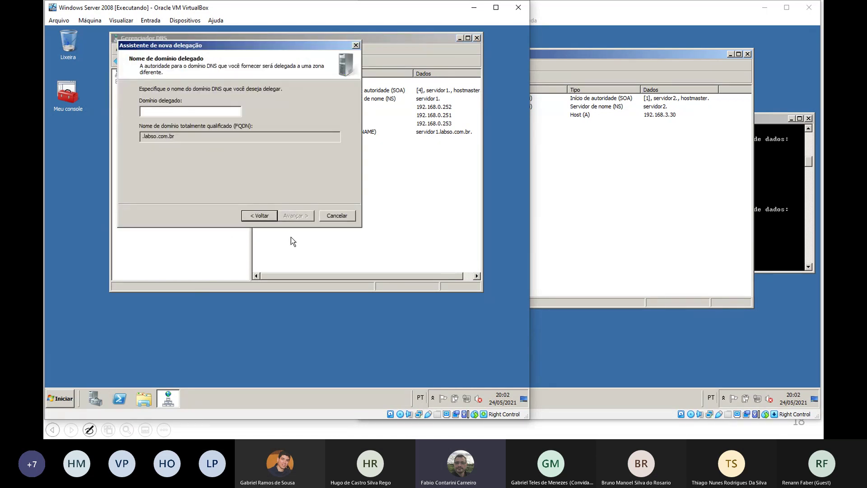
pyautogui.write('filial3')
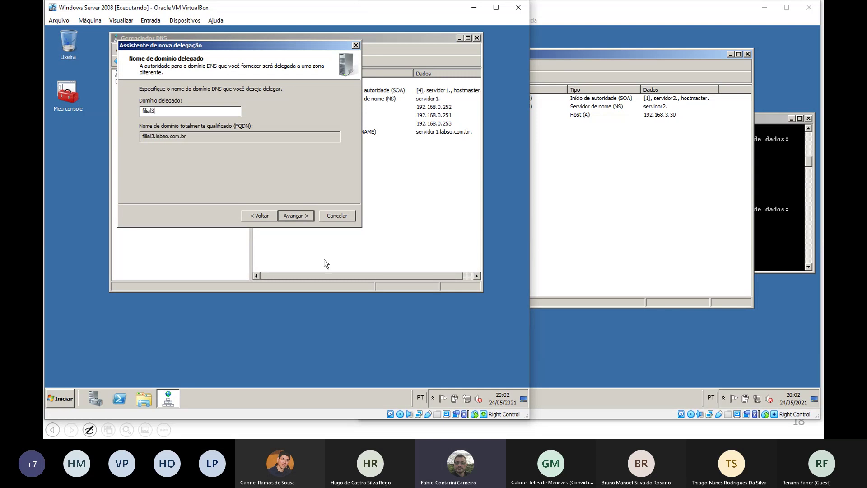
pyautogui.click(304, 218)
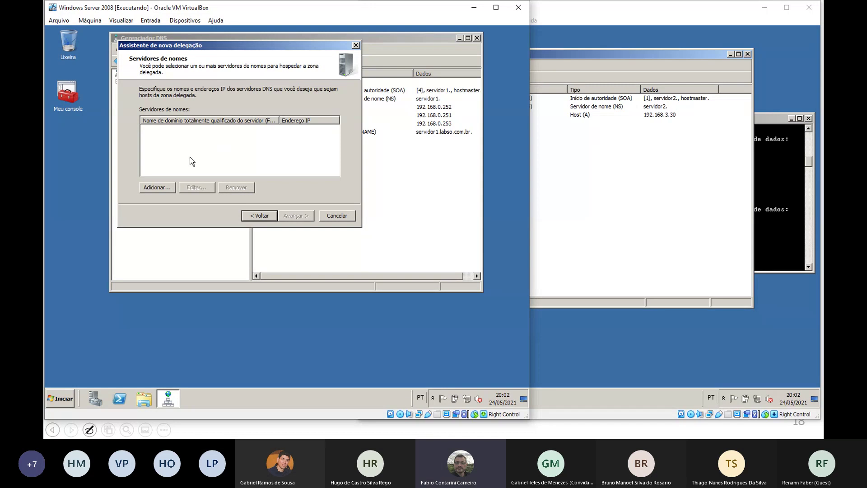
pyautogui.hotkey('alt', 'a')
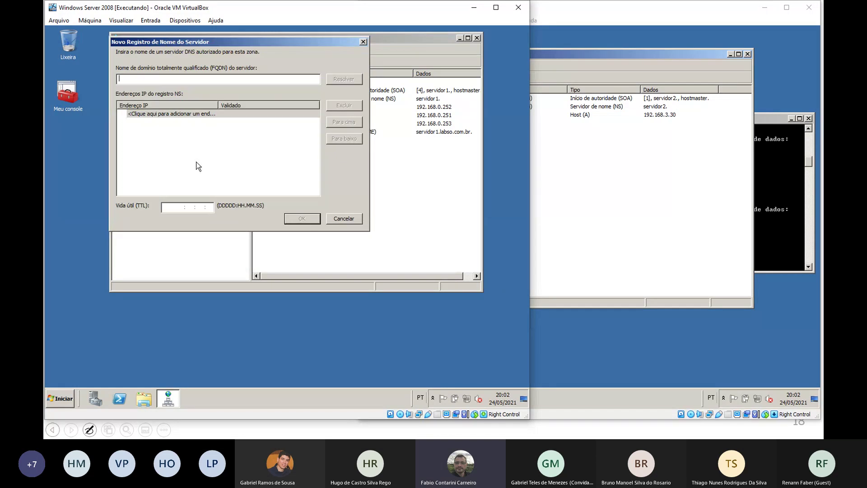
pyautogui.write('192.168.0.253')
pyautogui.click(335, 81)
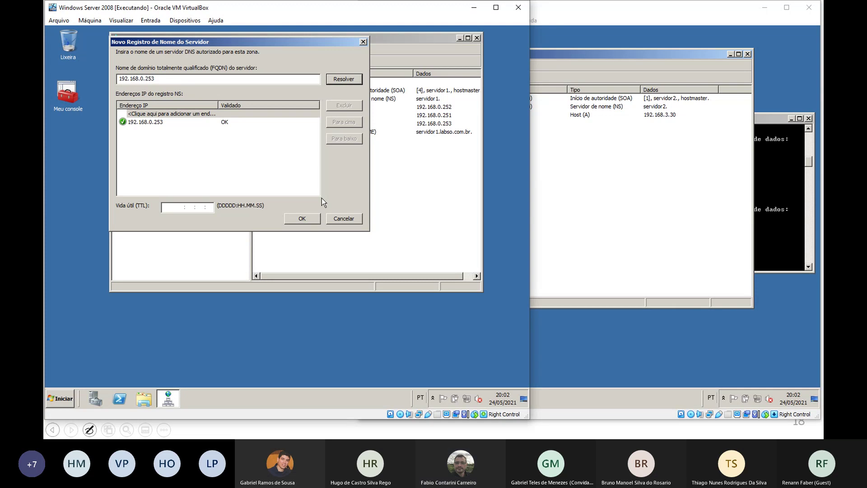
pyautogui.click(305, 219)
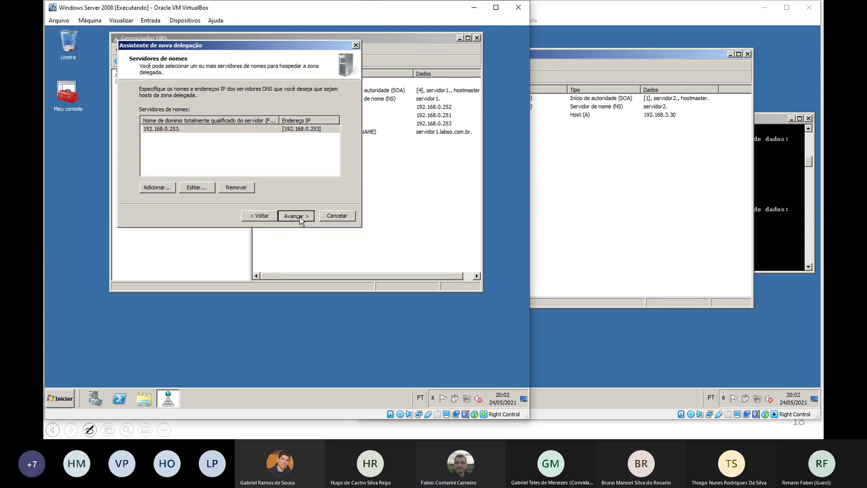
pyautogui.click(300, 217)
pyautogui.click(304, 215)
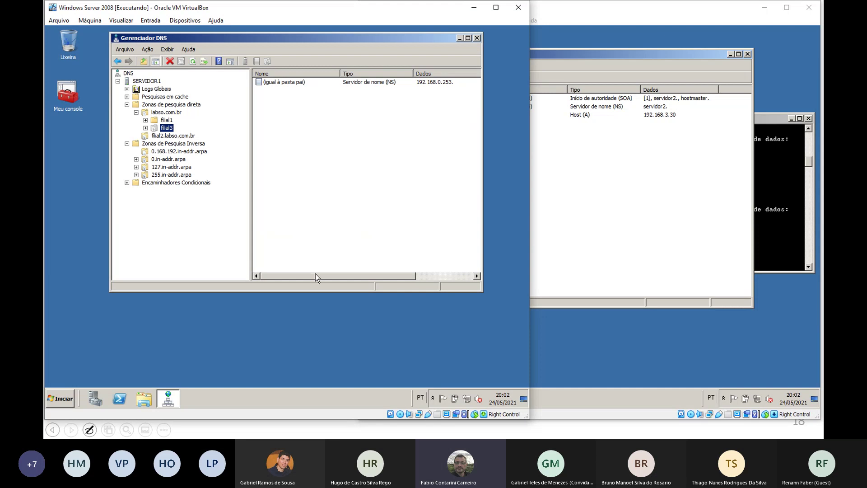
# On the second server, edit the previous ping to target comp30.filial3.labso.com.br and run it
pyautogui.click(775, 189)
pyautogui.press('Up')
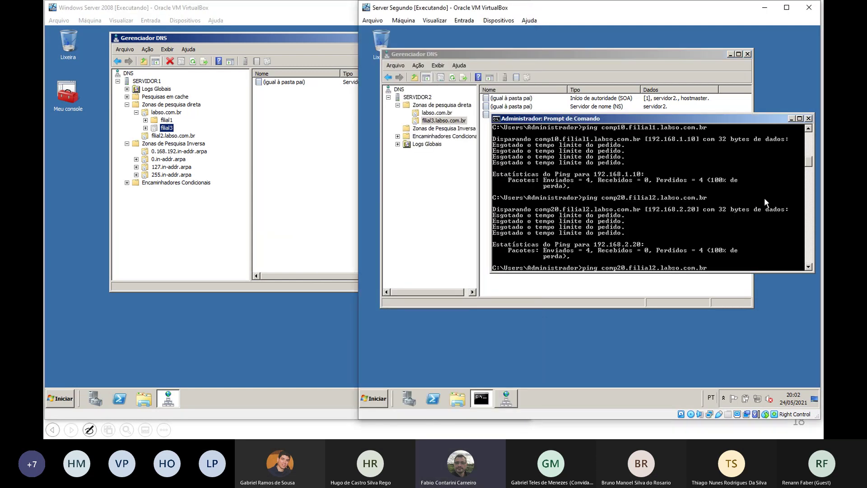
pyautogui.press('Left')
pyautogui.press('Left')
pyautogui.press('Left')
pyautogui.press('Left')
pyautogui.press('Left')
pyautogui.press('Left')
pyautogui.press('Left')
pyautogui.press('Left')
pyautogui.press('Left')
pyautogui.press('Left')
pyautogui.press('Left')
pyautogui.press('Left')
pyautogui.press('Left')
pyautogui.press('BackSpace')
pyautogui.write('3')
pyautogui.press('Left')
pyautogui.press('BackSpace')
pyautogui.write('3')
pyautogui.press('Return')
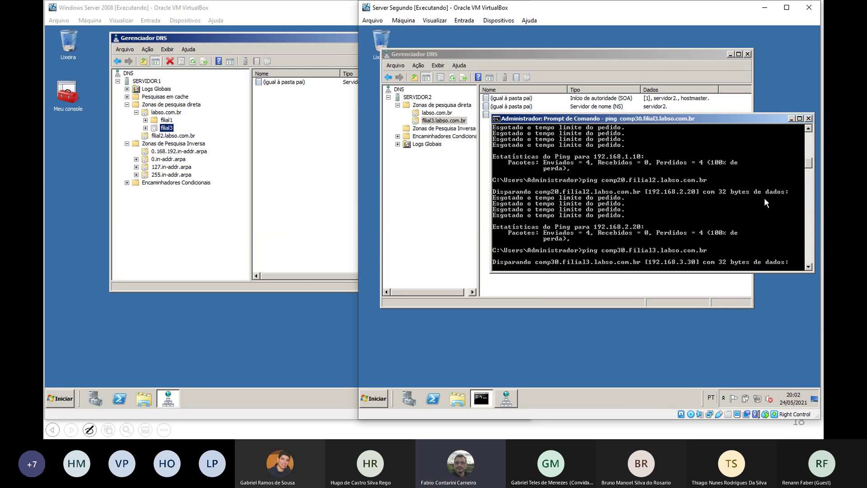